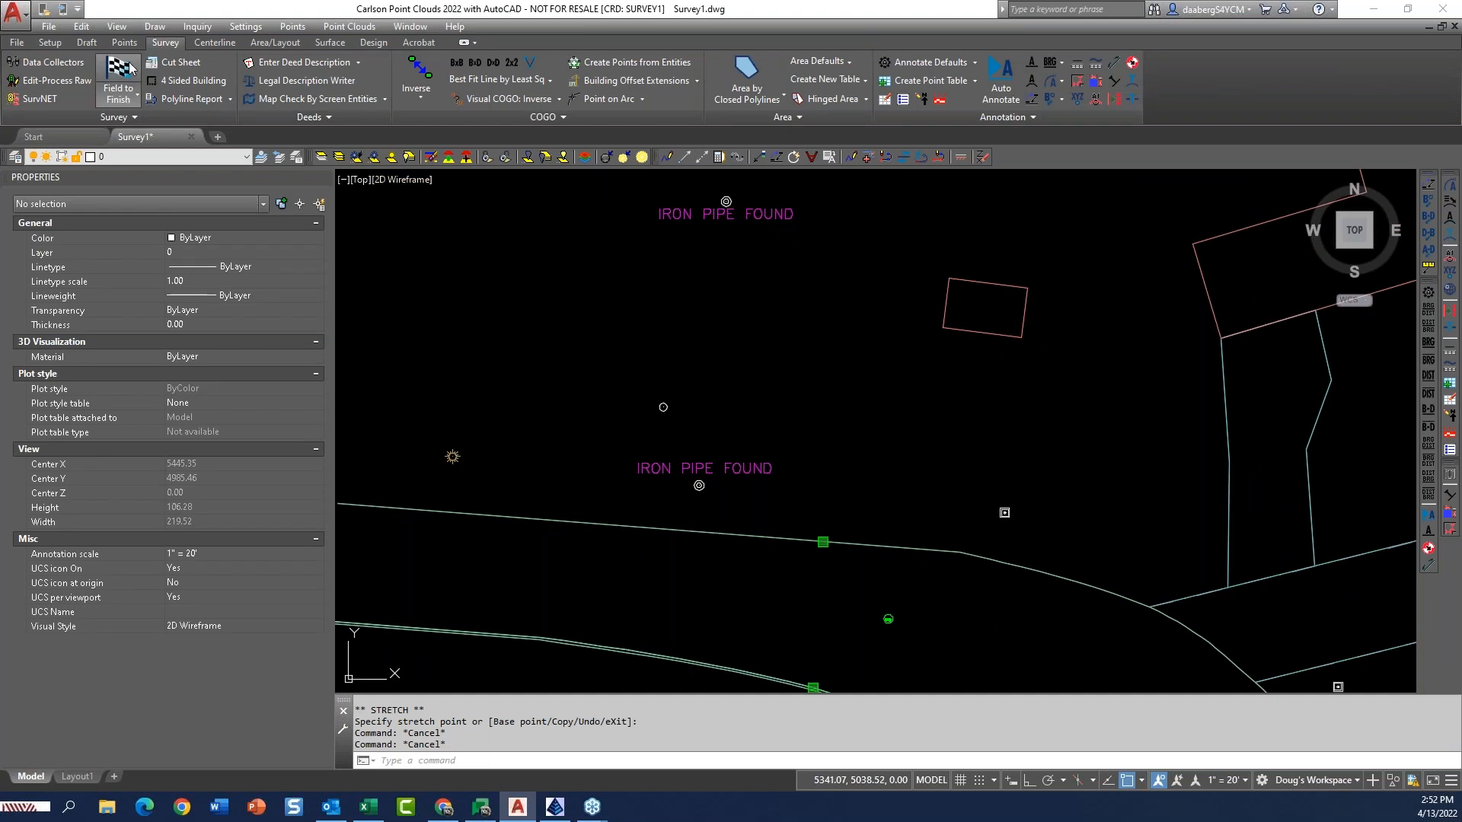
Open the Field to Finish code table, list the codes of all categories and open the IP code definition.
left_click_drag(708, 241, 1098, 170)
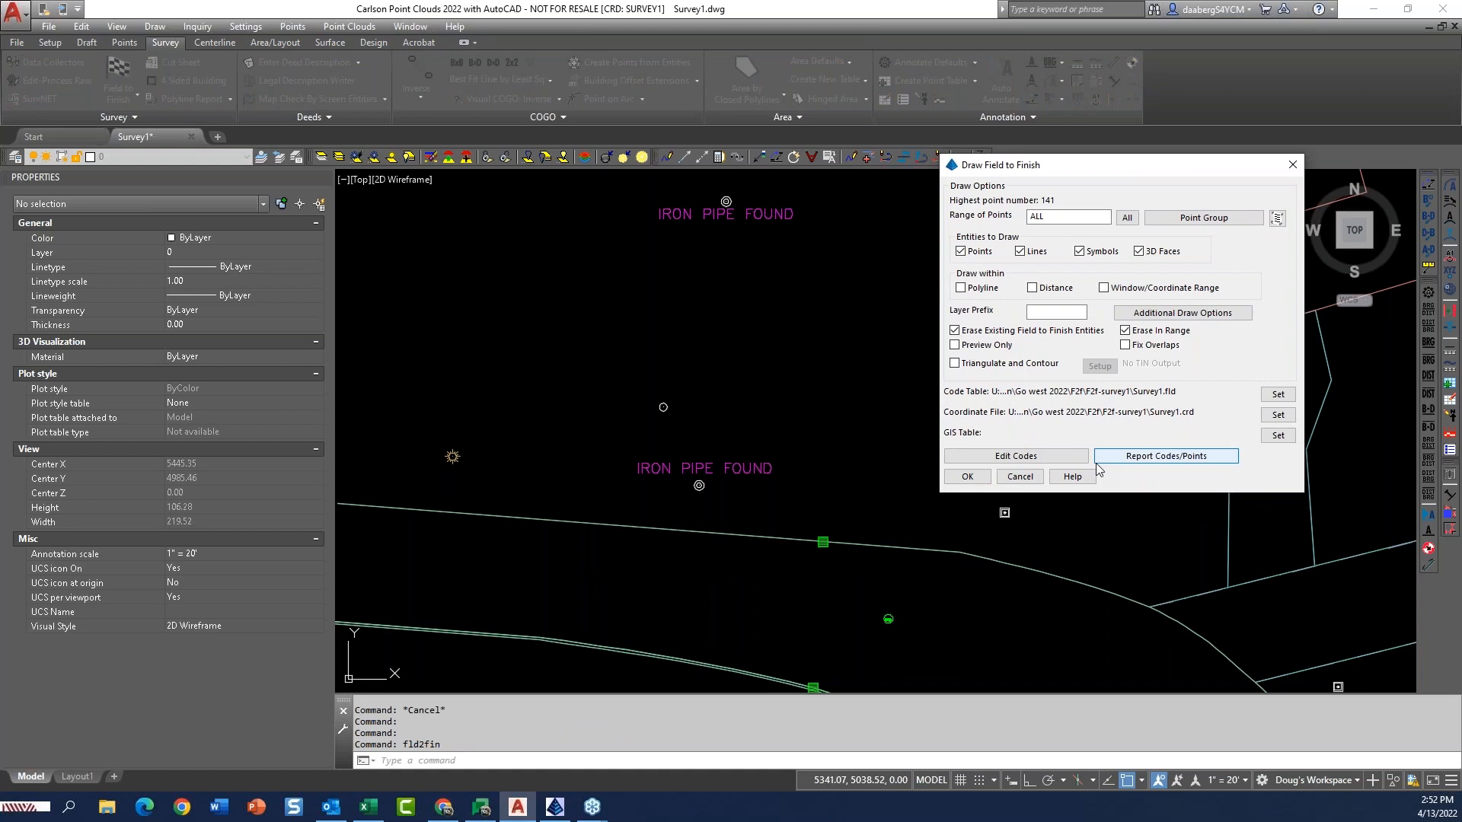
left_click(1011, 457)
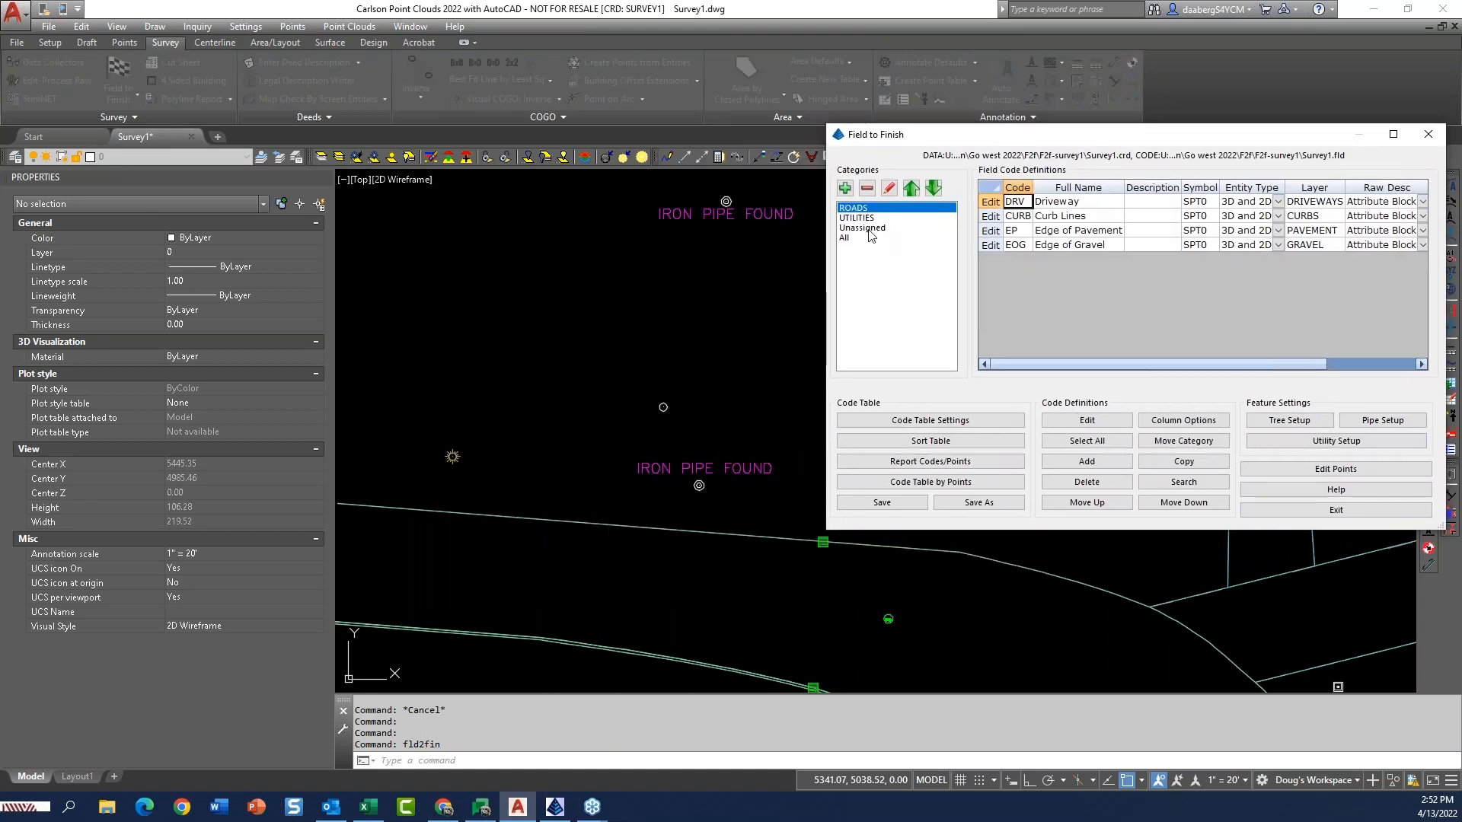
left_click(846, 237)
left_click(991, 260)
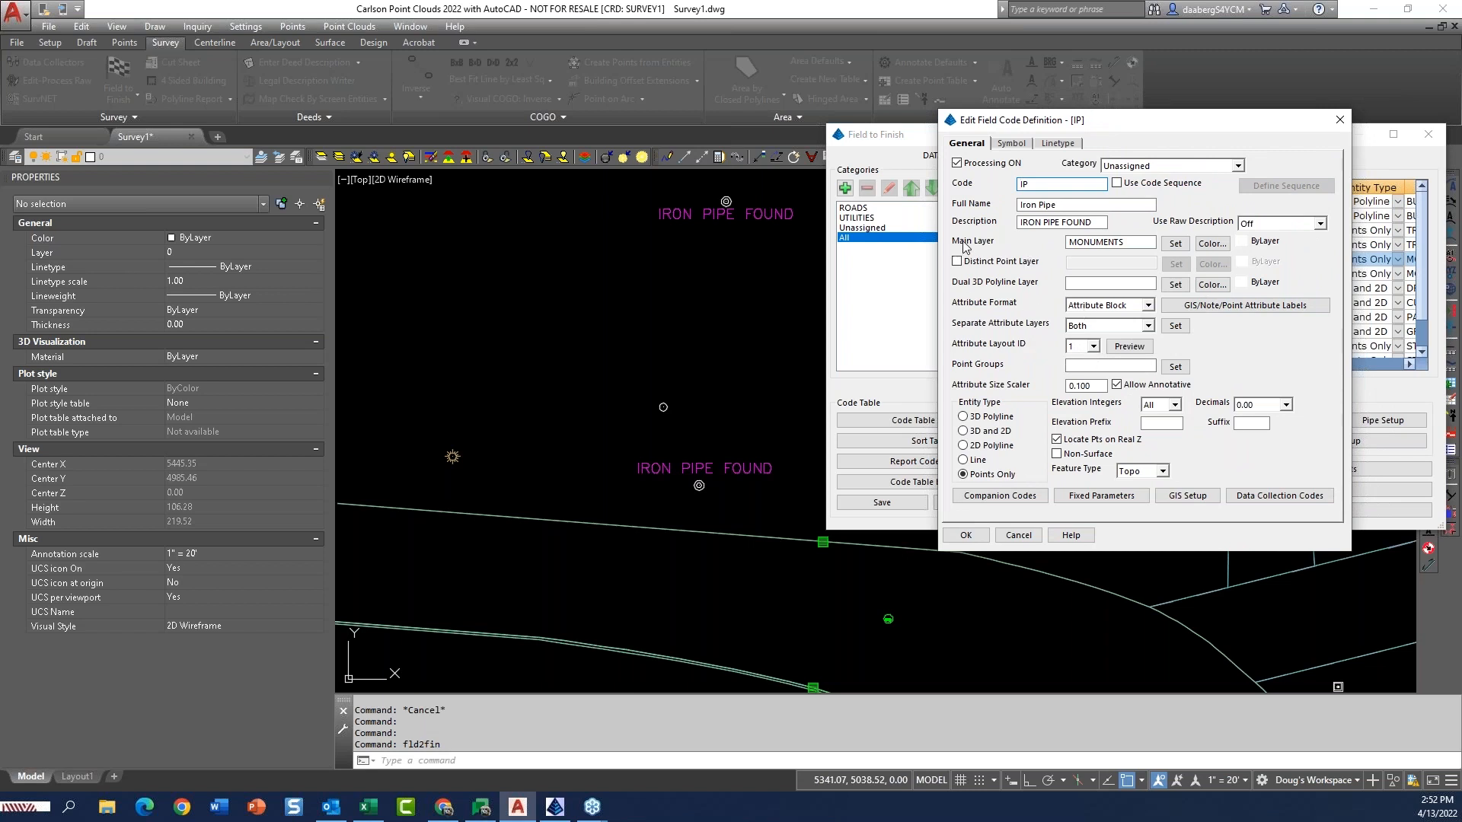
Set the main layer of the IP code to the existing layer PNTS-MONUMENTS.
left_click(1135, 242)
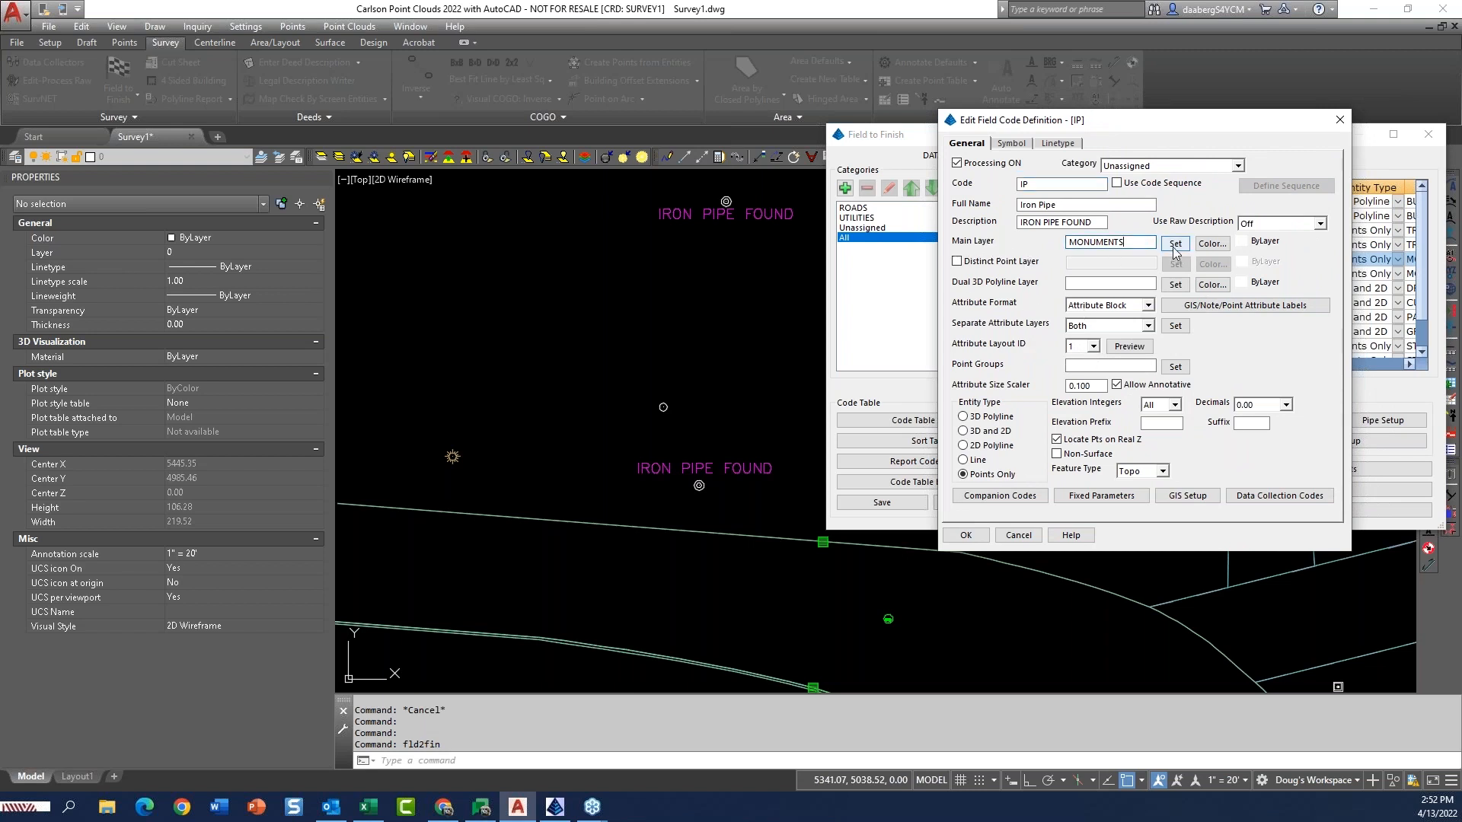
left_click(1175, 245)
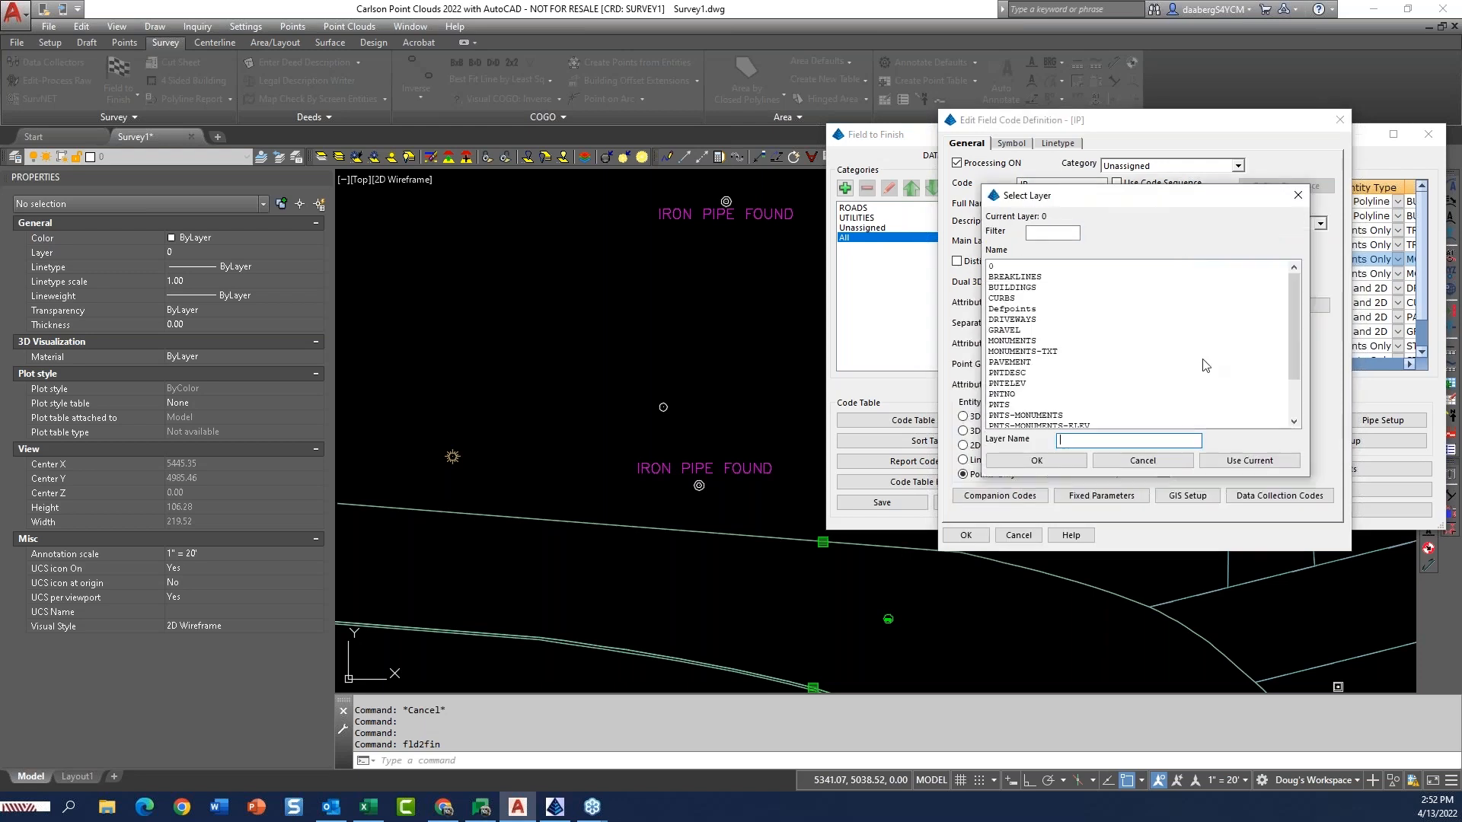
left_click(1069, 415)
left_click(1048, 457)
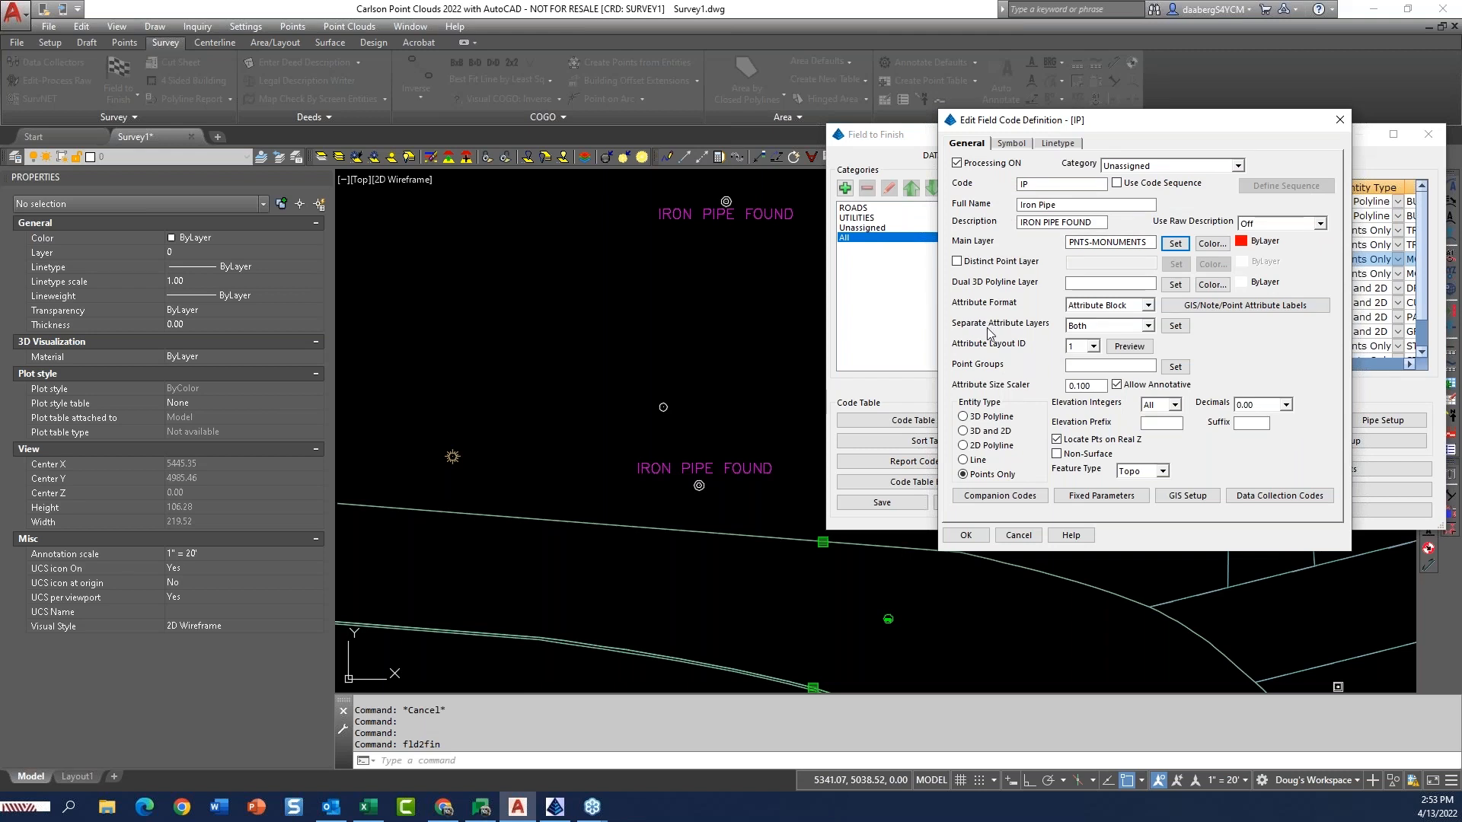
Set the IP code's separate attribute layers to None and its attribute format to Both.
left_click(1148, 326)
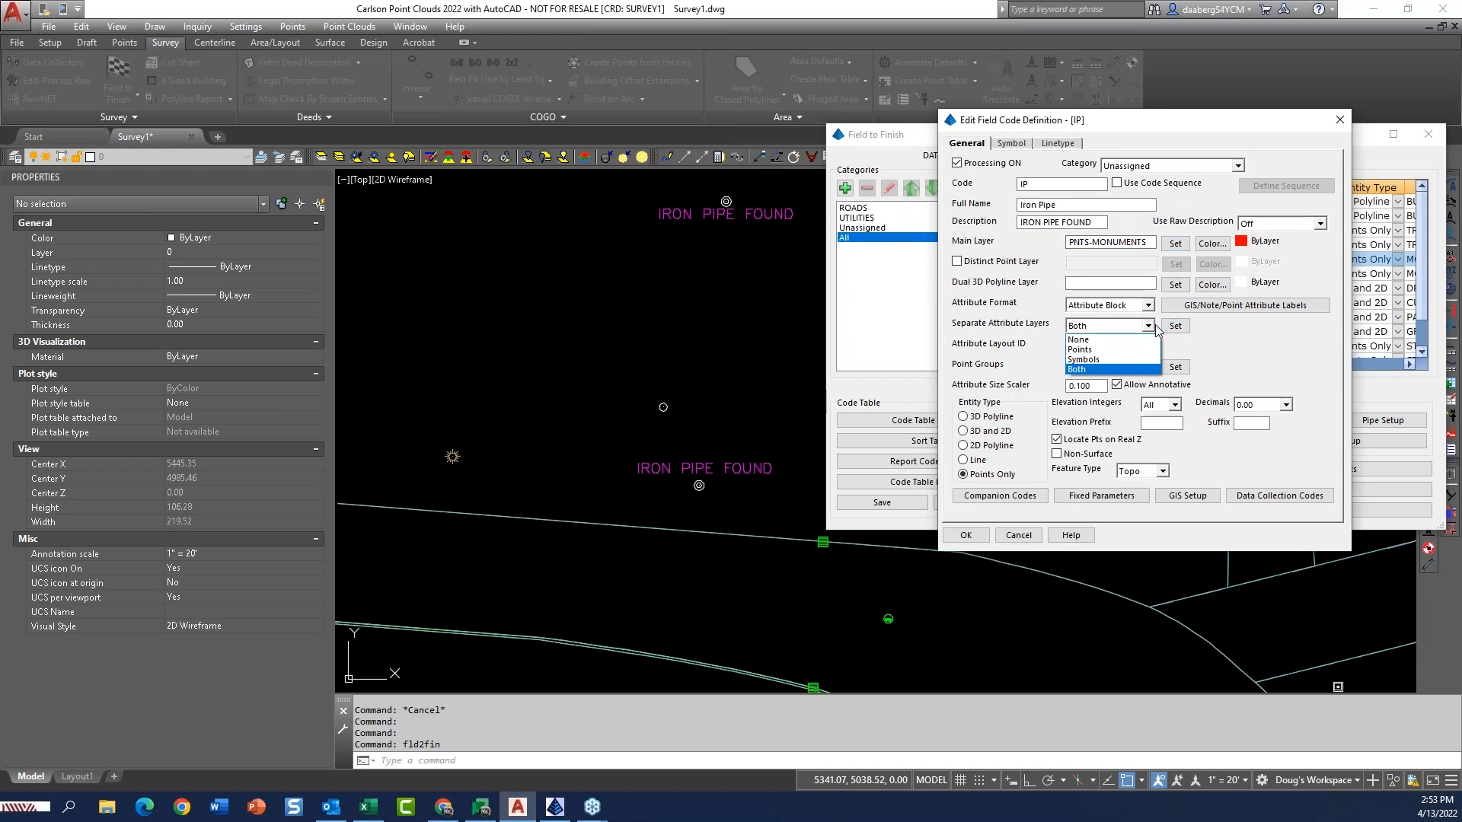
left_click(1139, 331)
left_click(1147, 328)
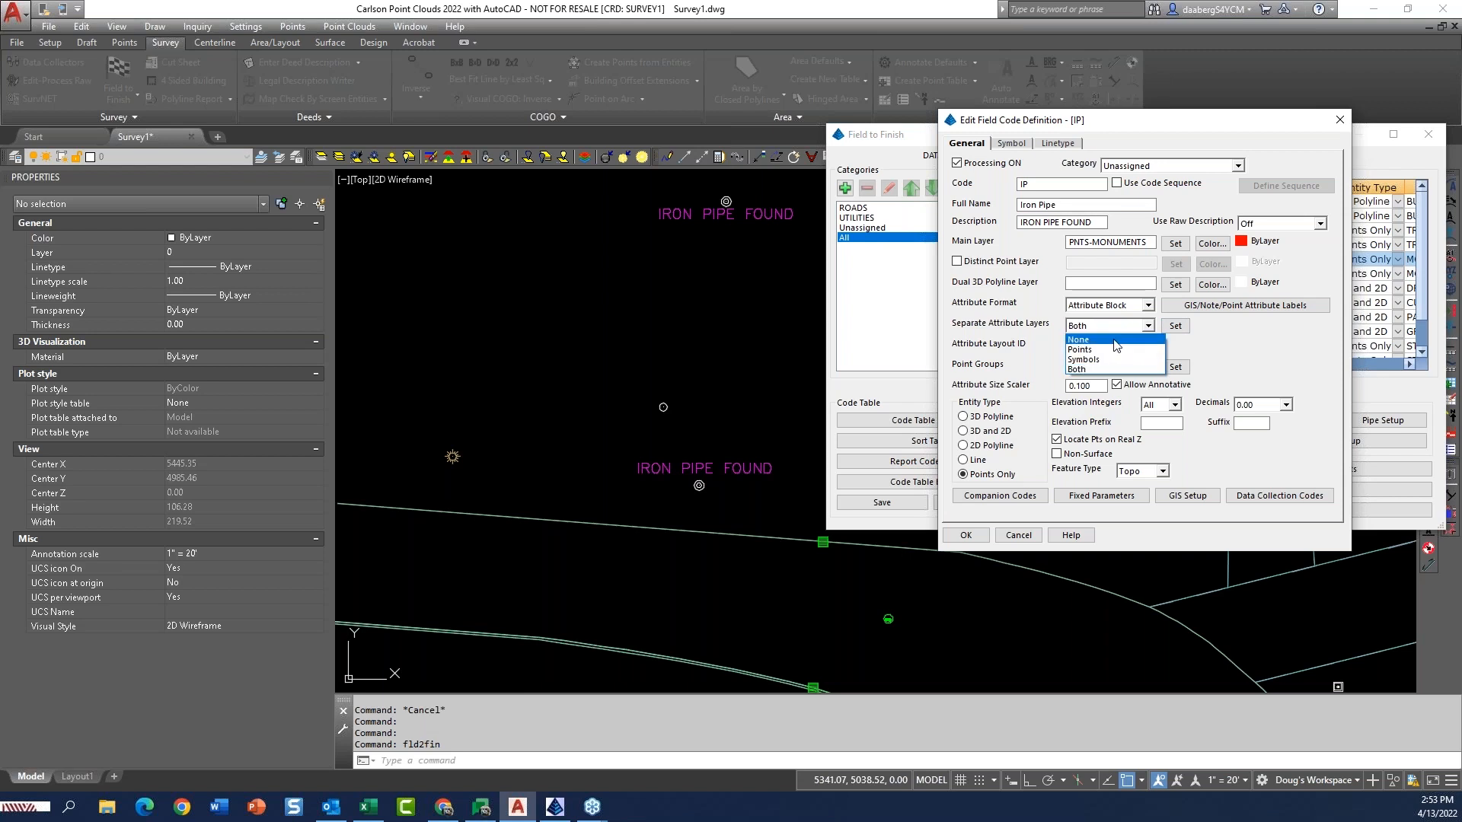
left_click(1114, 340)
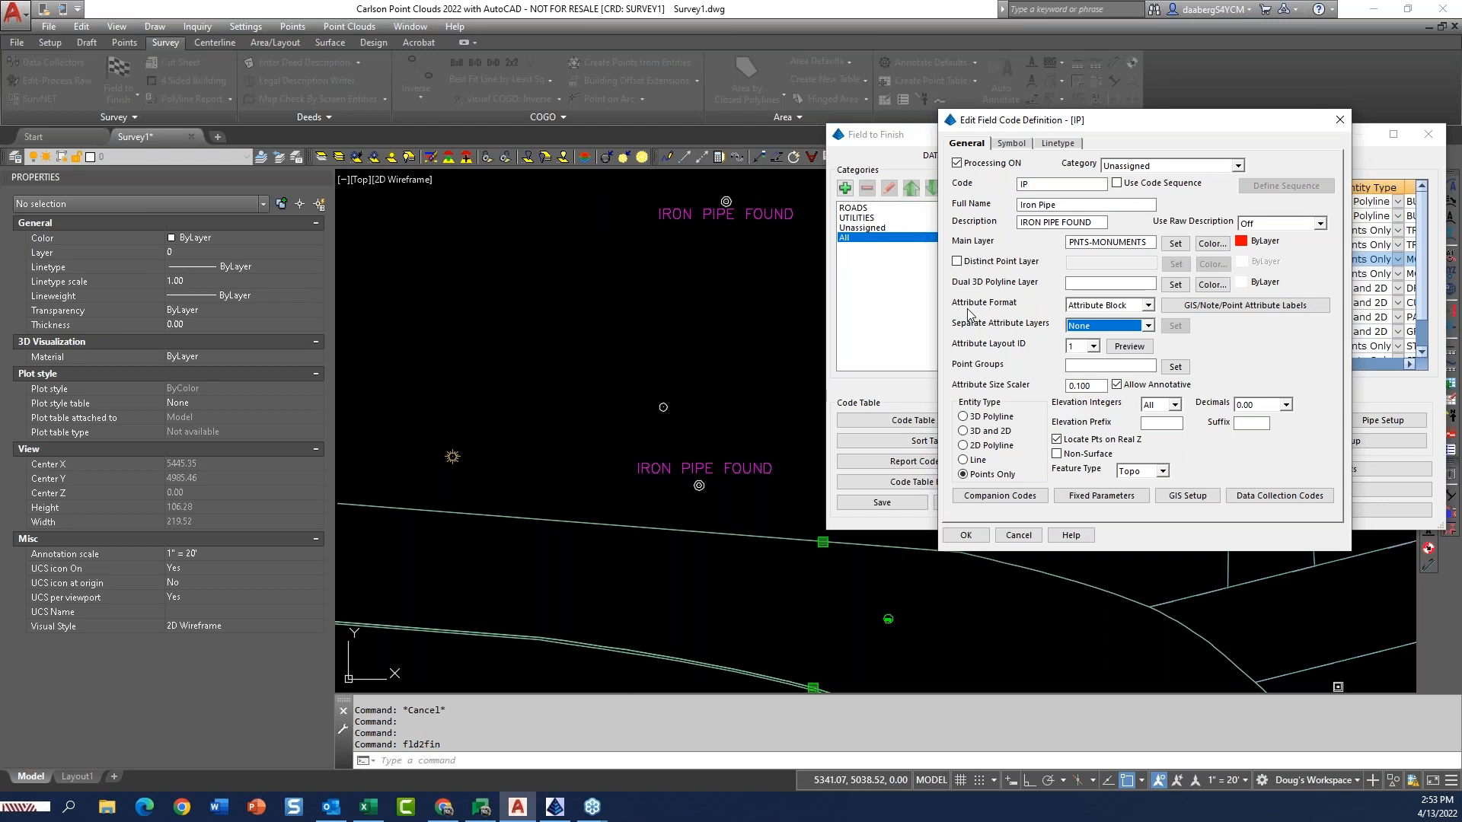
left_click(1148, 306)
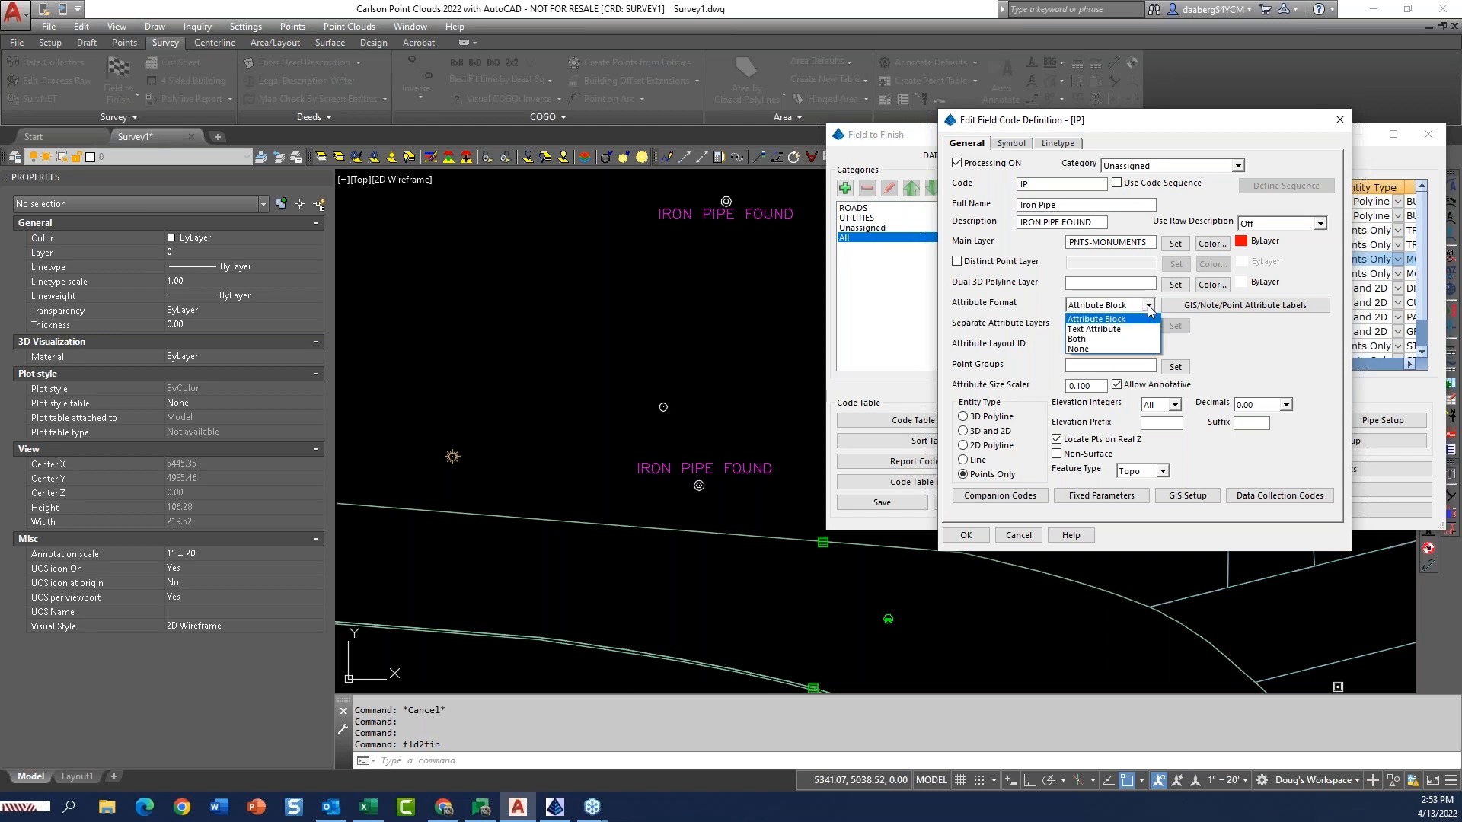
left_click(1092, 340)
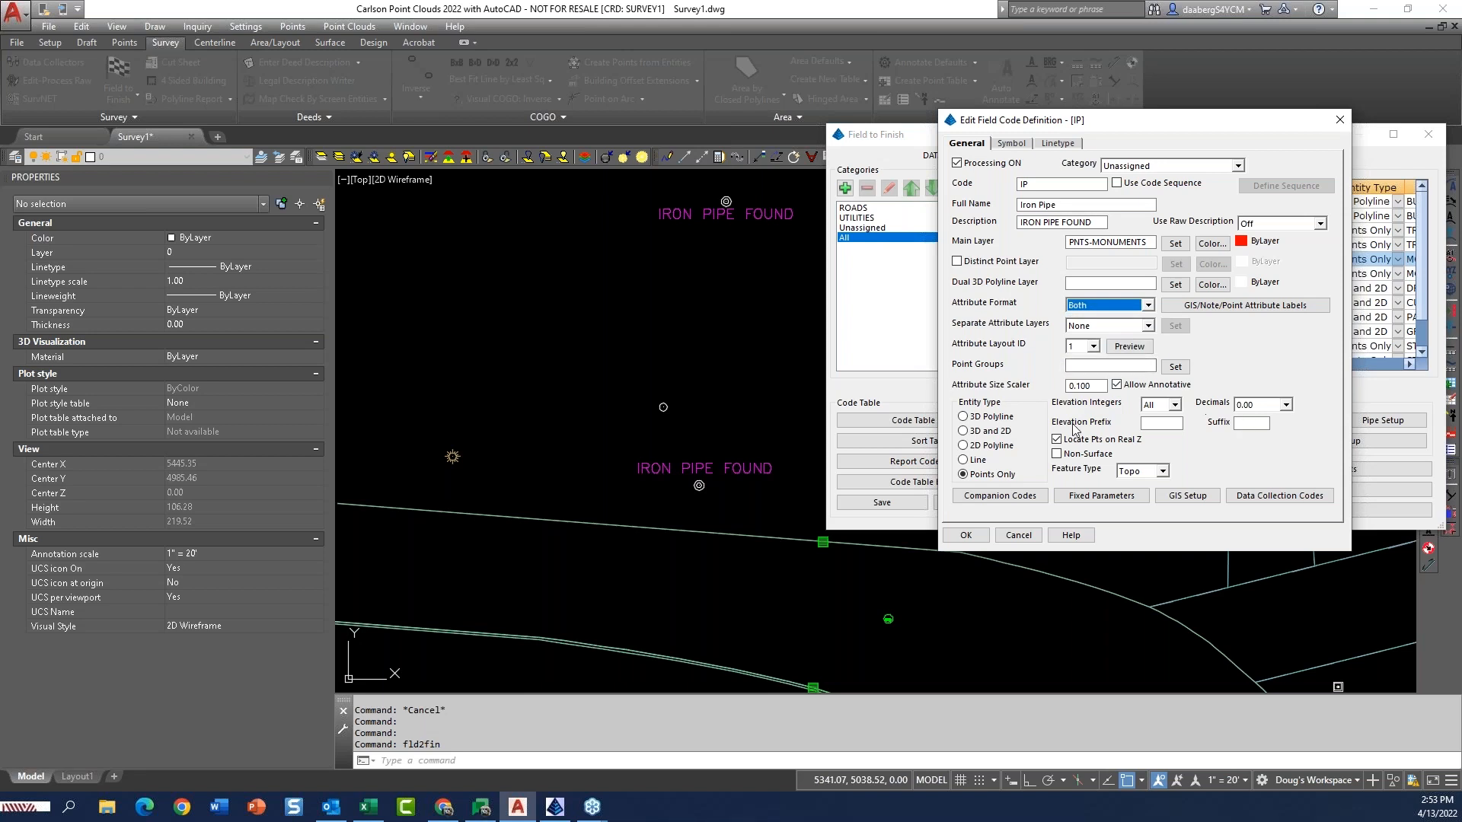
Set the IP code's attribute size scaler to 0.08 and its point group to MONUMENTS.
left_click(1085, 386)
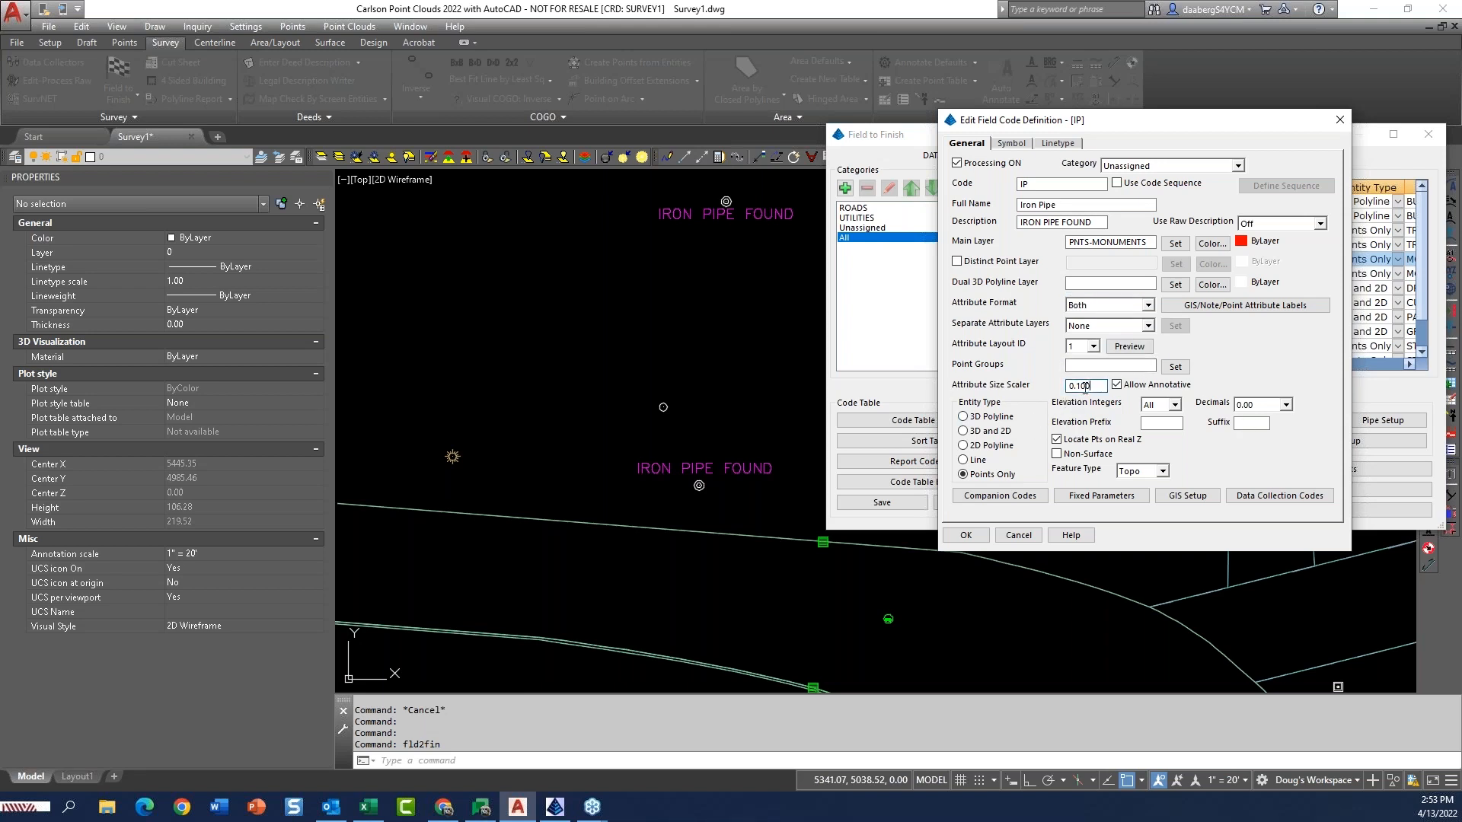
left_click_drag(1077, 385, 1110, 385)
key("BackSpace")
type("08")
left_click(1135, 366)
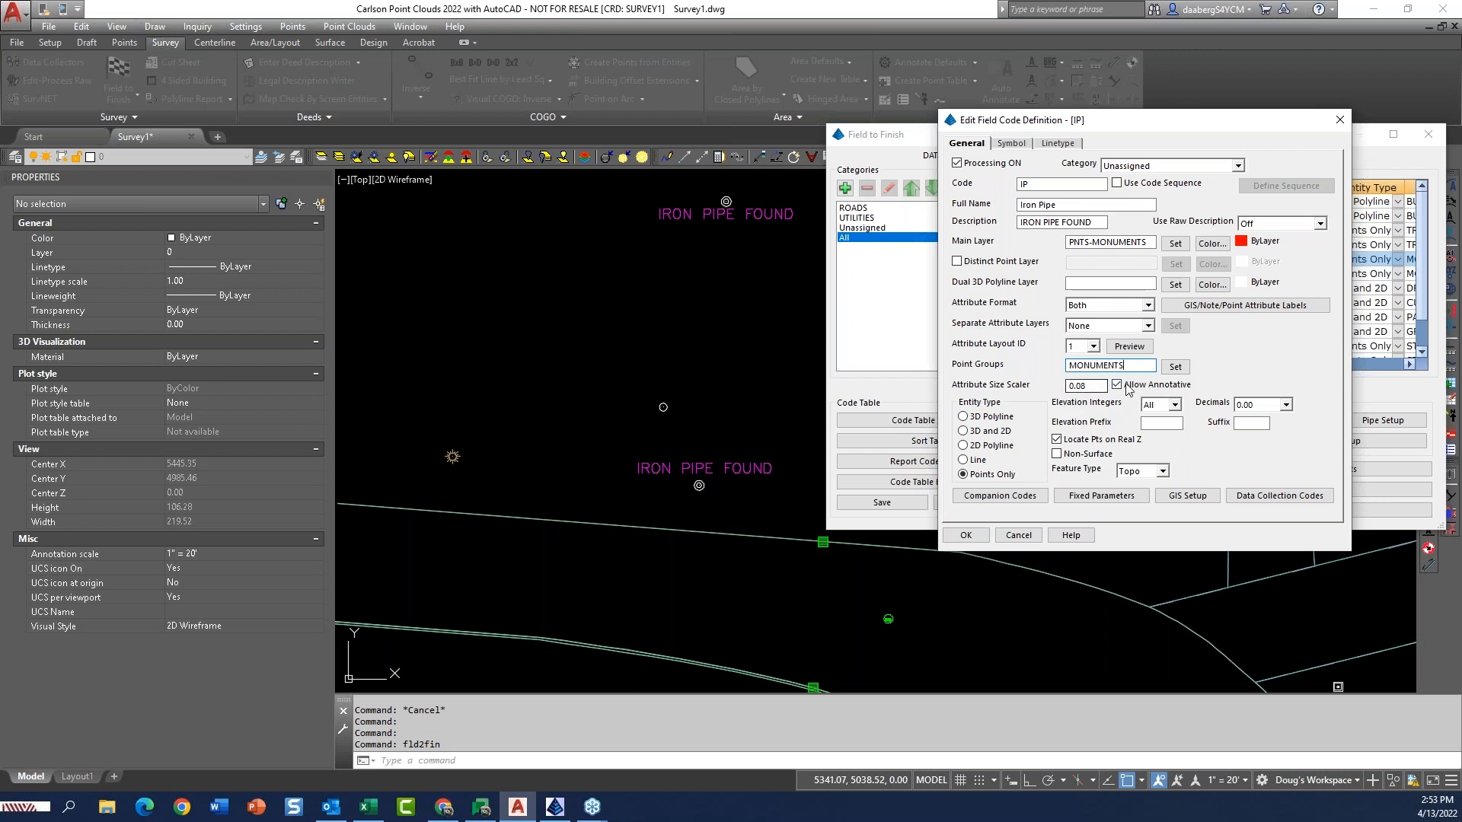
mouse_move(1163, 128)
left_mouse_down()
mouse_move(1154, 546)
mouse_move(1198, 243)
mouse_move(1177, 132)
left_mouse_up()
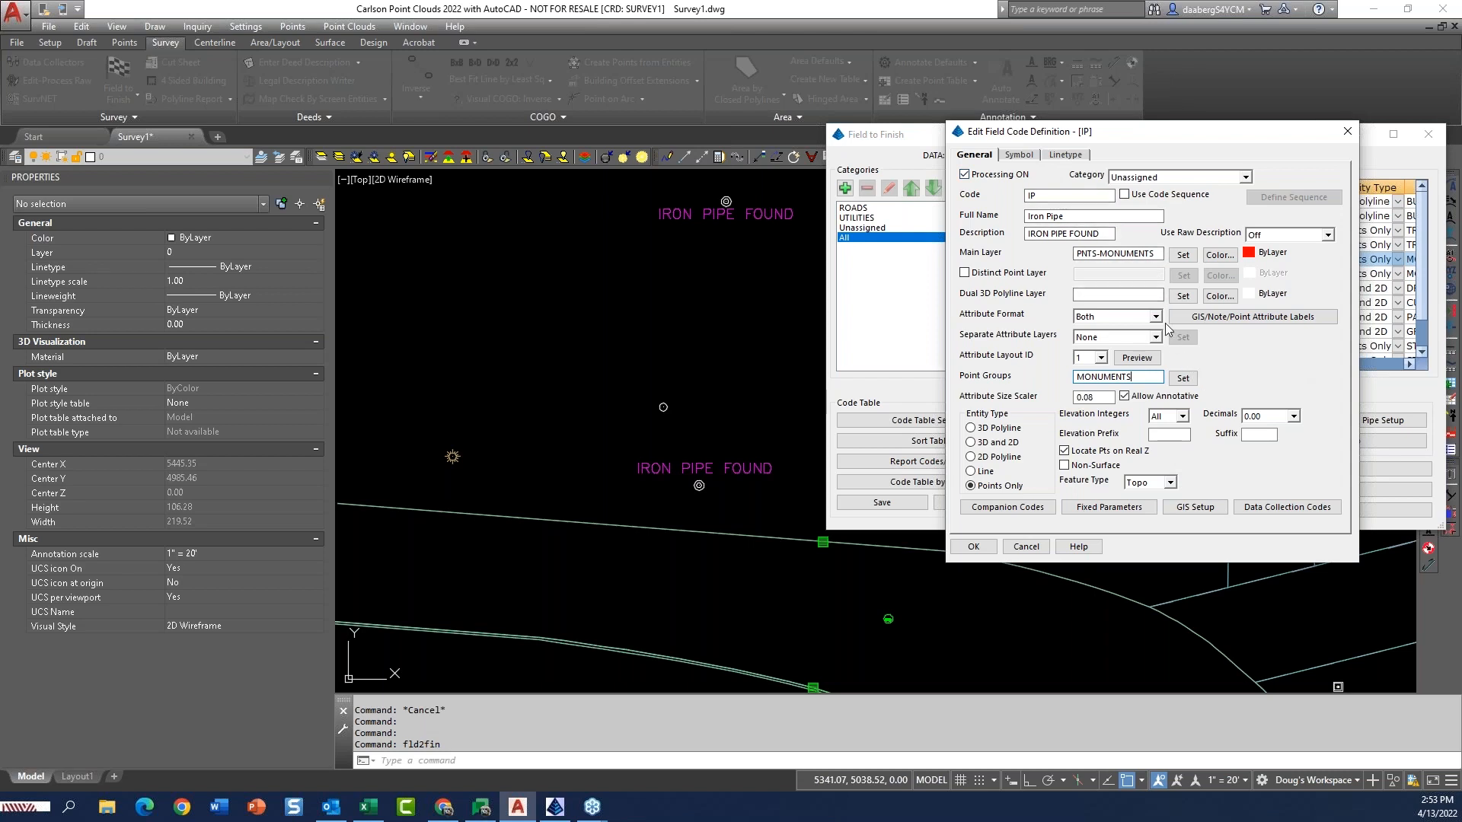
Enable a second symbol for the IP code, keeping SPT26 on layer MONUMENTS, and change the first symbol to SPT0.
left_click(1023, 156)
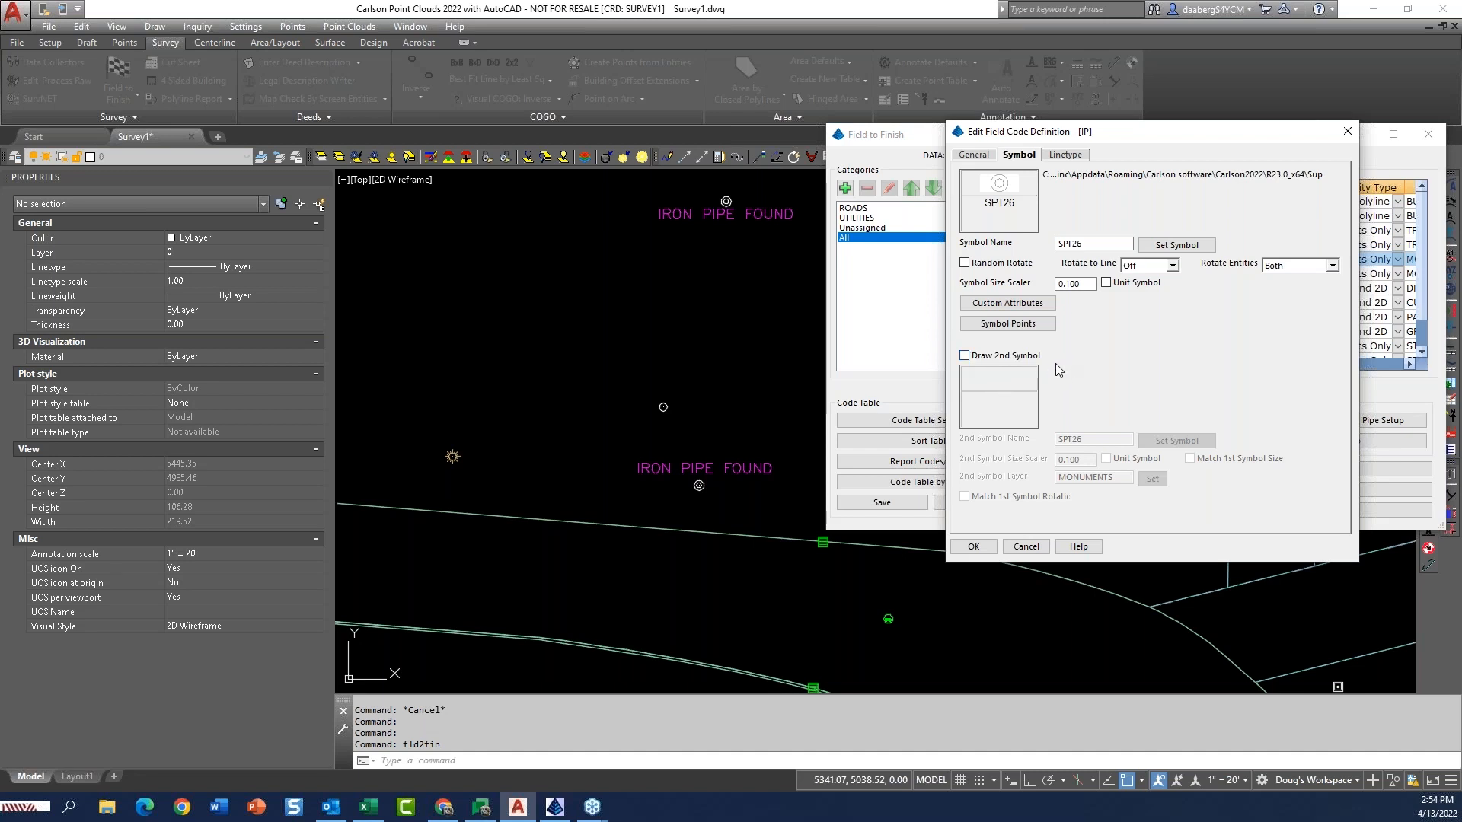
left_click(970, 359)
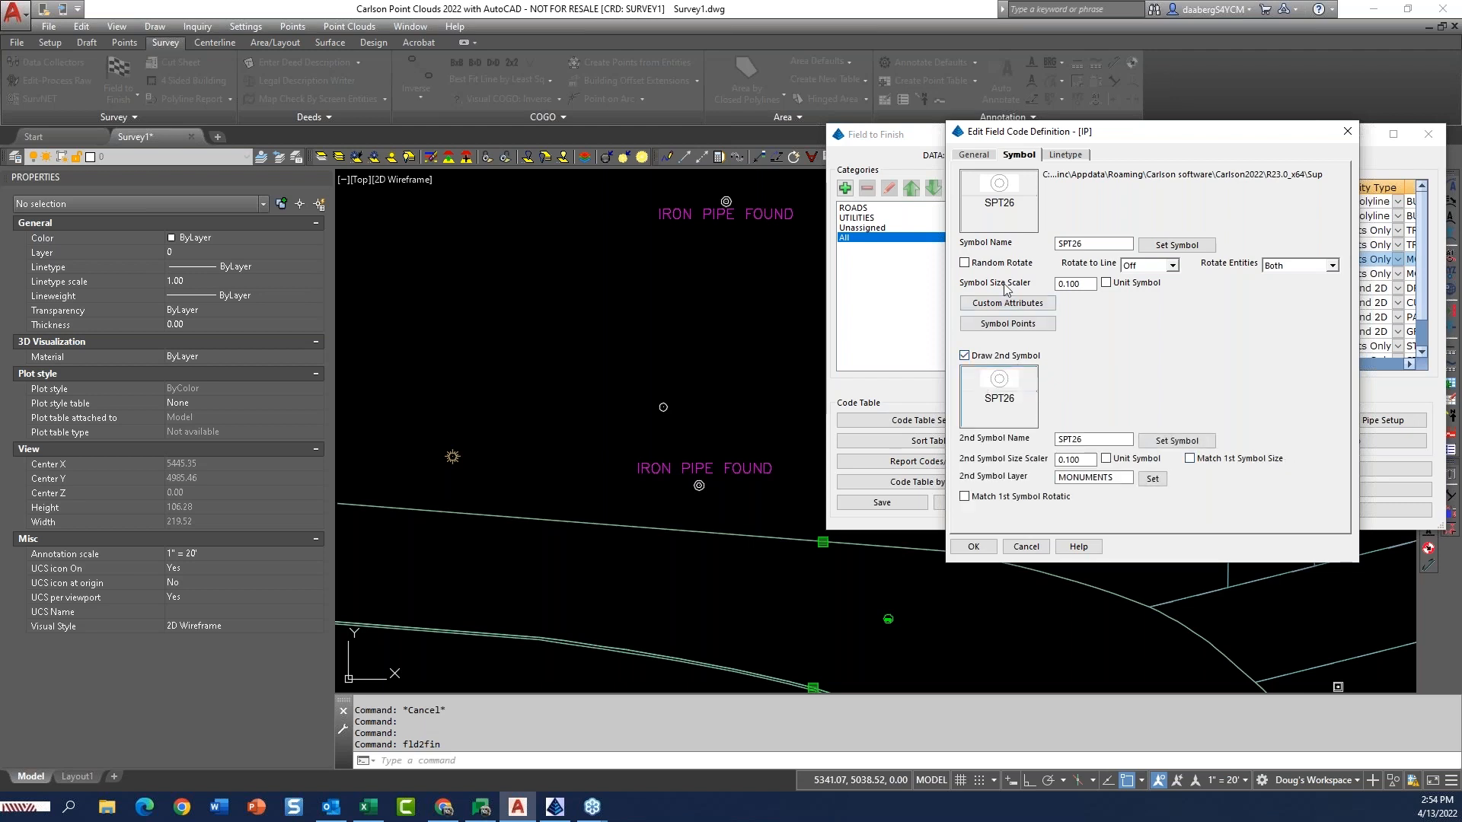
left_click(1002, 203)
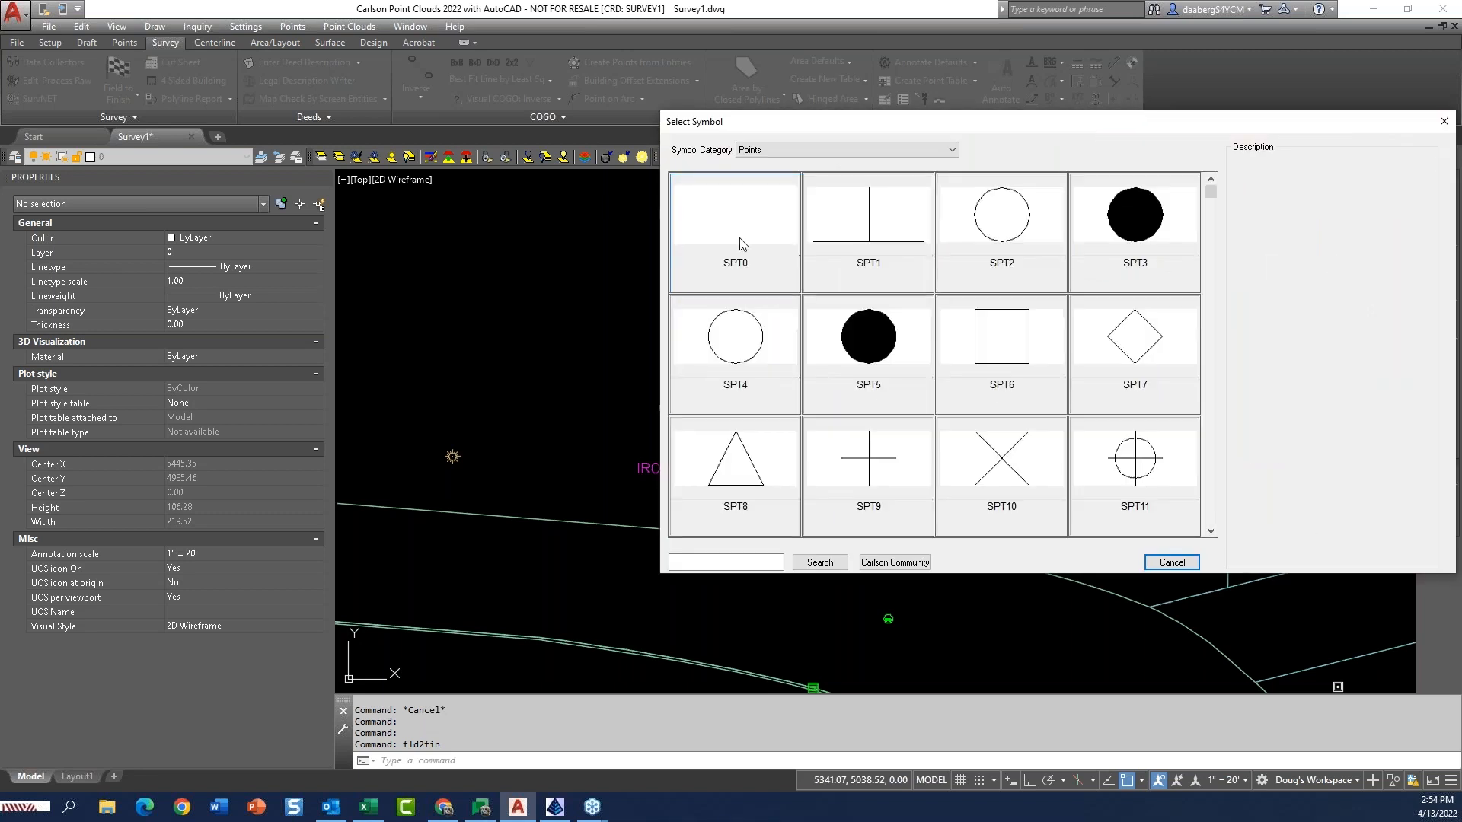
left_click(769, 251)
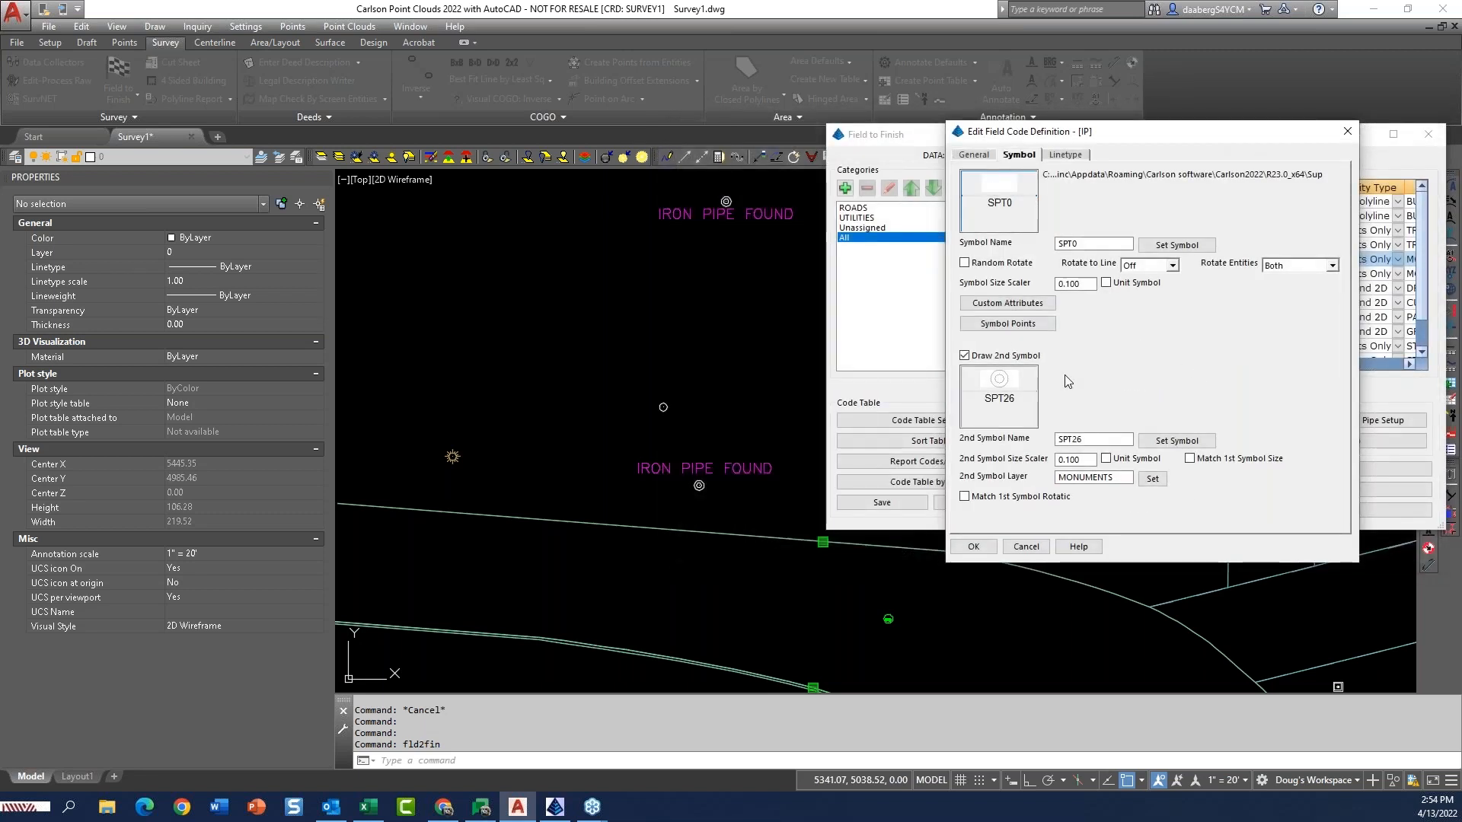
left_click_drag(1154, 142, 1189, 116)
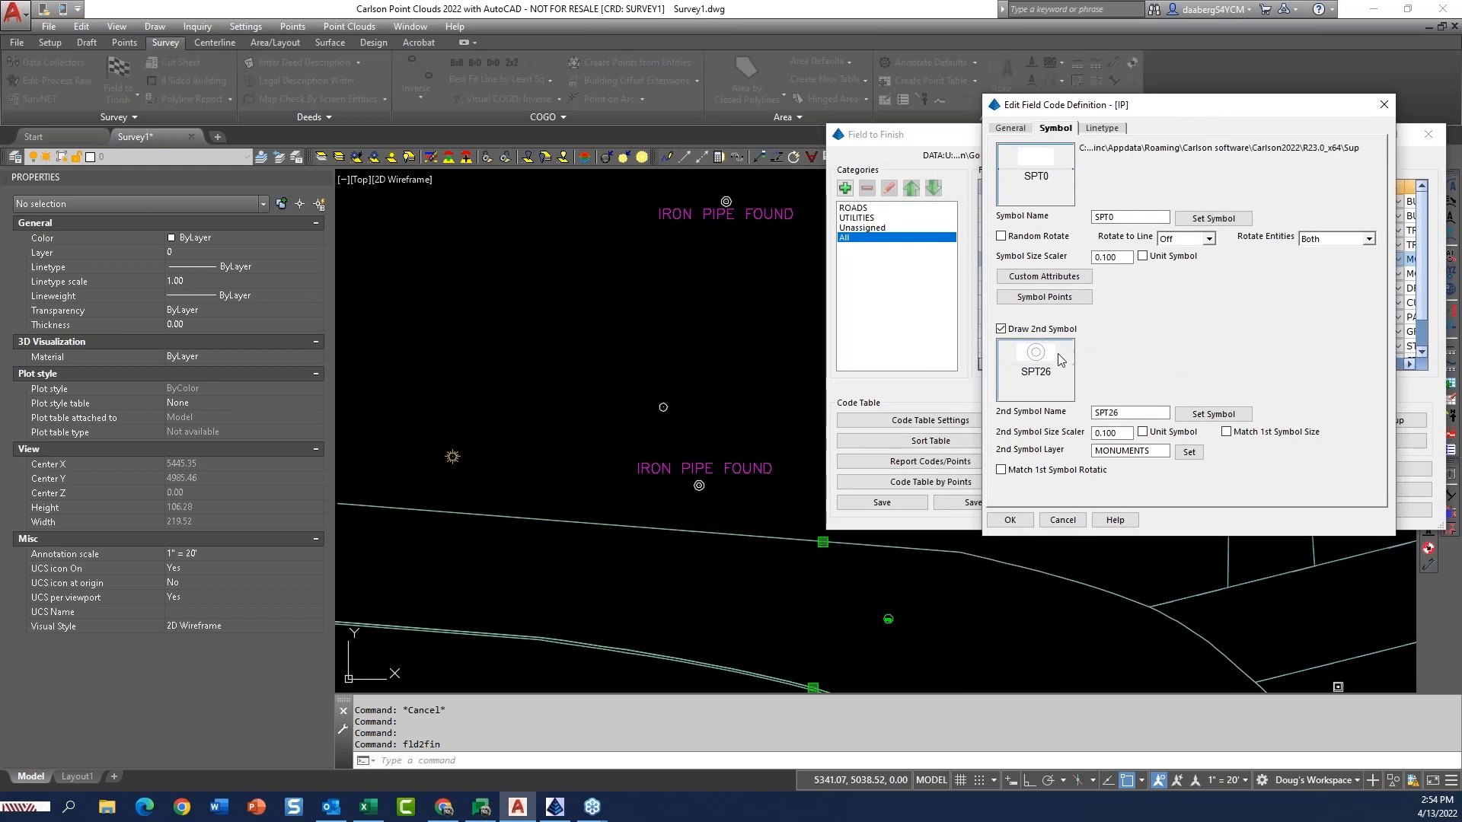
left_click(1154, 449)
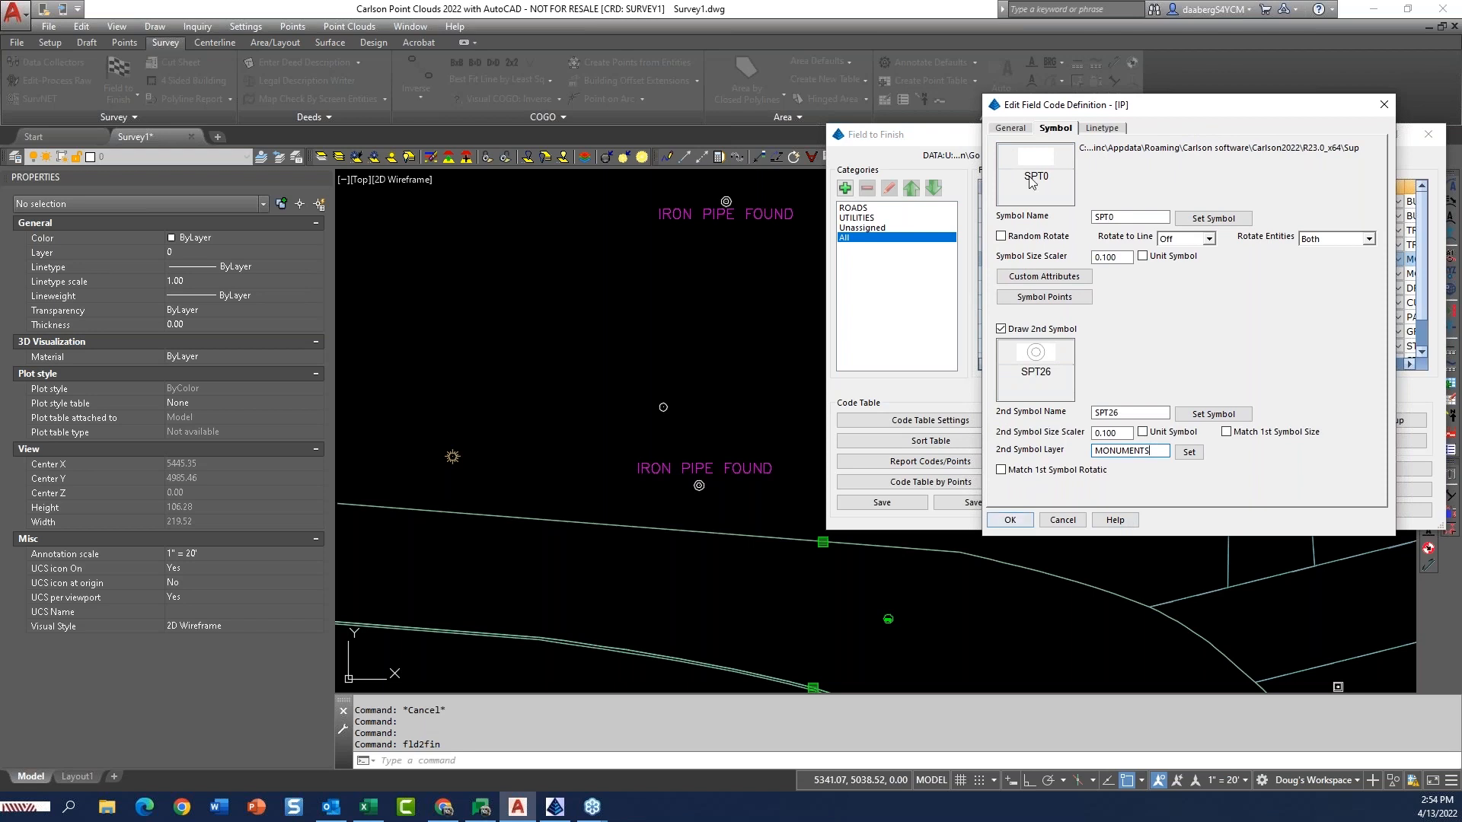
Accept the IP code changes, exit the code table and draw all points with Field to Finish.
left_click(1015, 131)
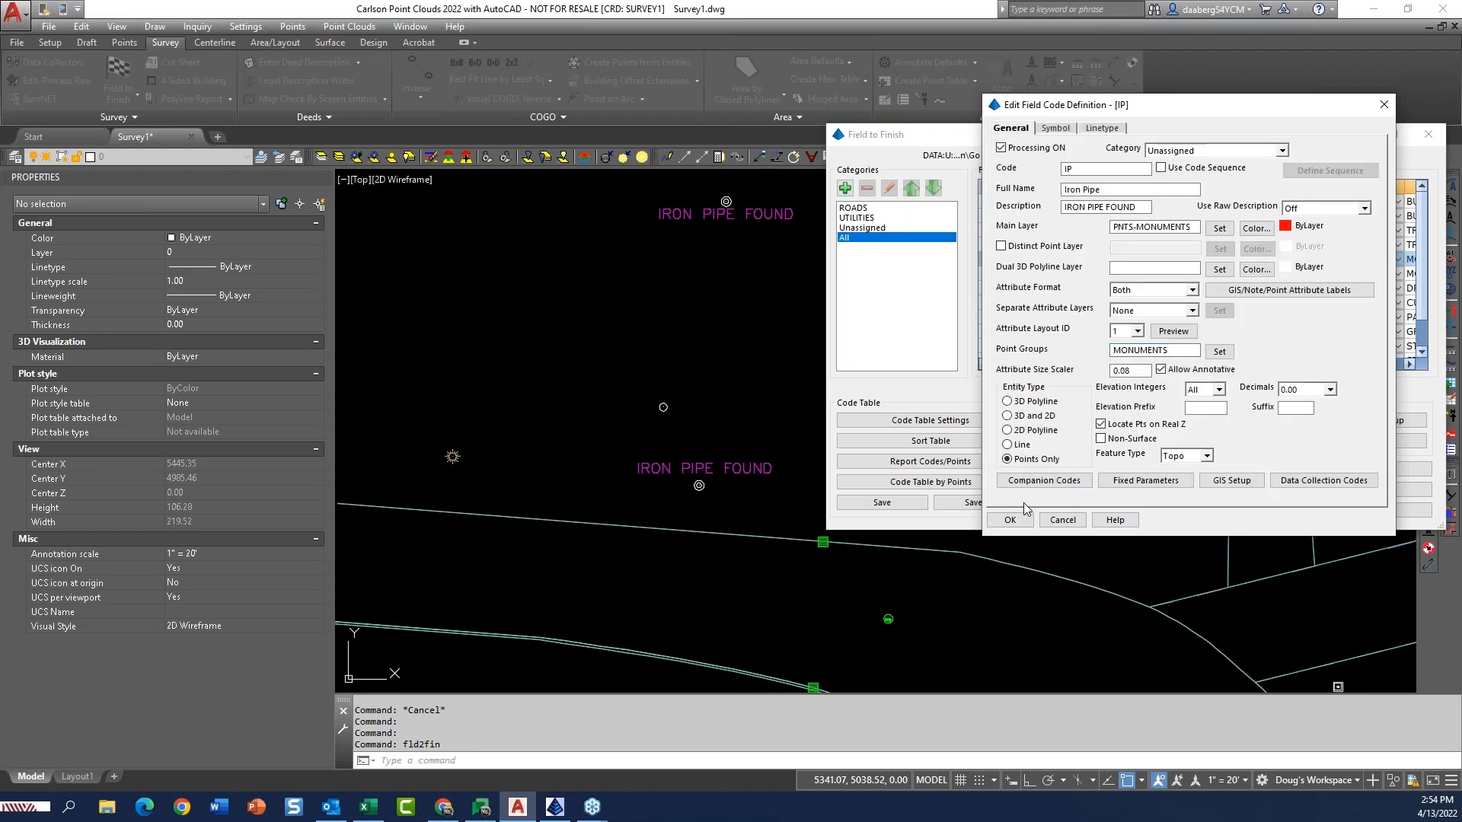
left_click(1012, 520)
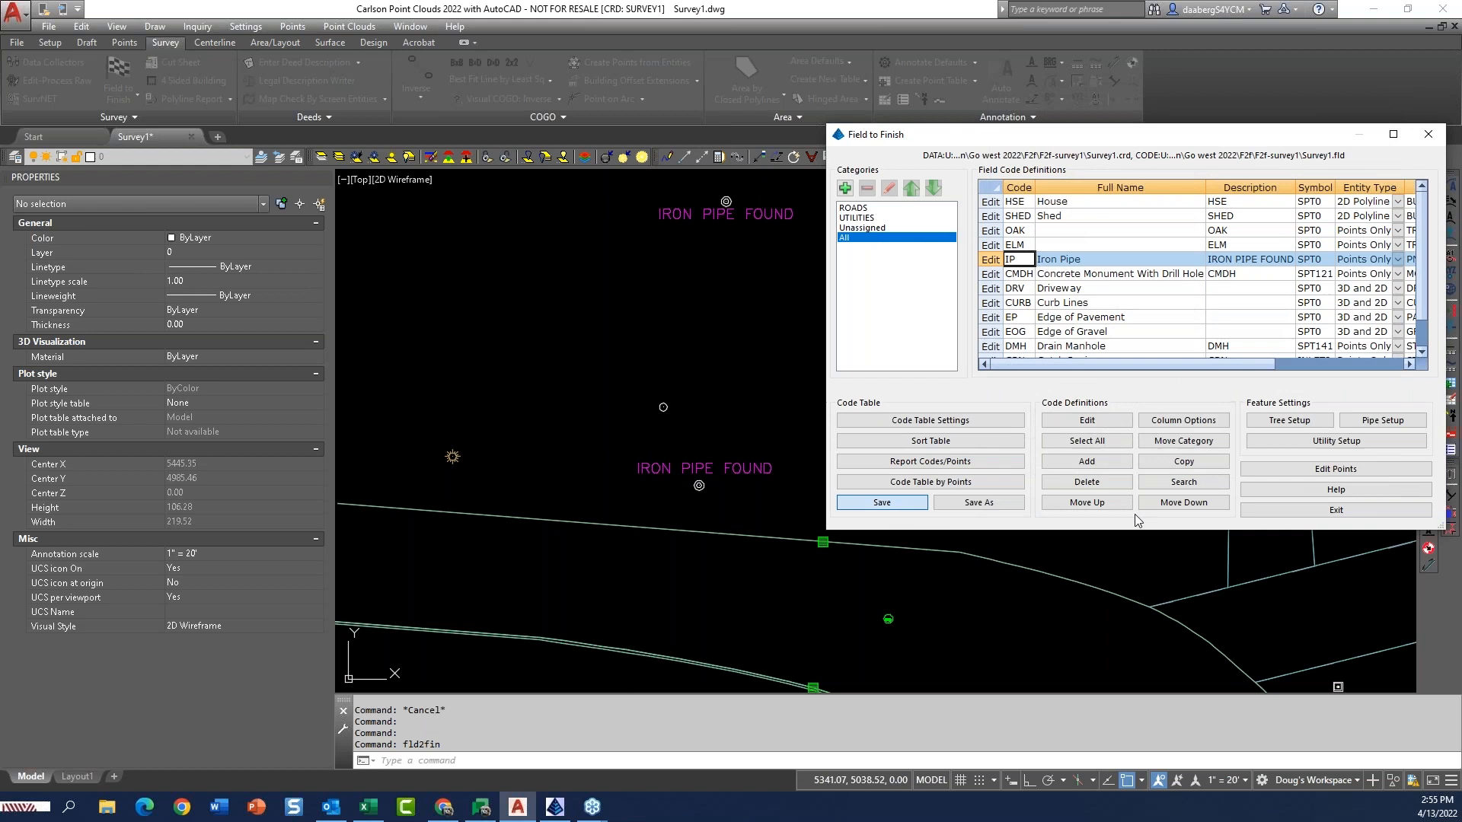
left_click(1313, 511)
left_click(576, 547)
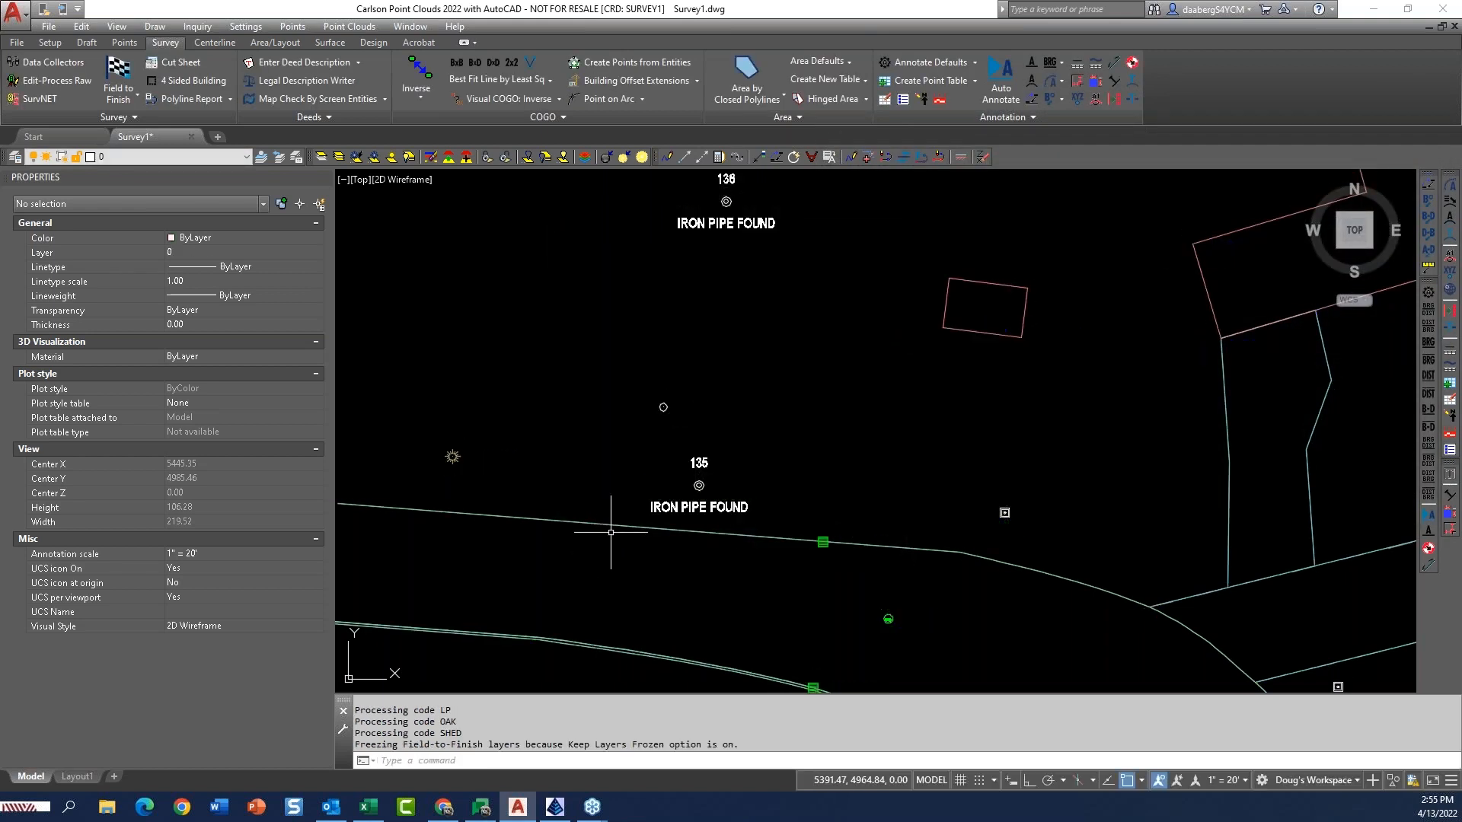
Try moving the iron pipe symbol at point 135 to the left of its original location.
scroll(642, 511, "up", 8)
left_click(1024, 374)
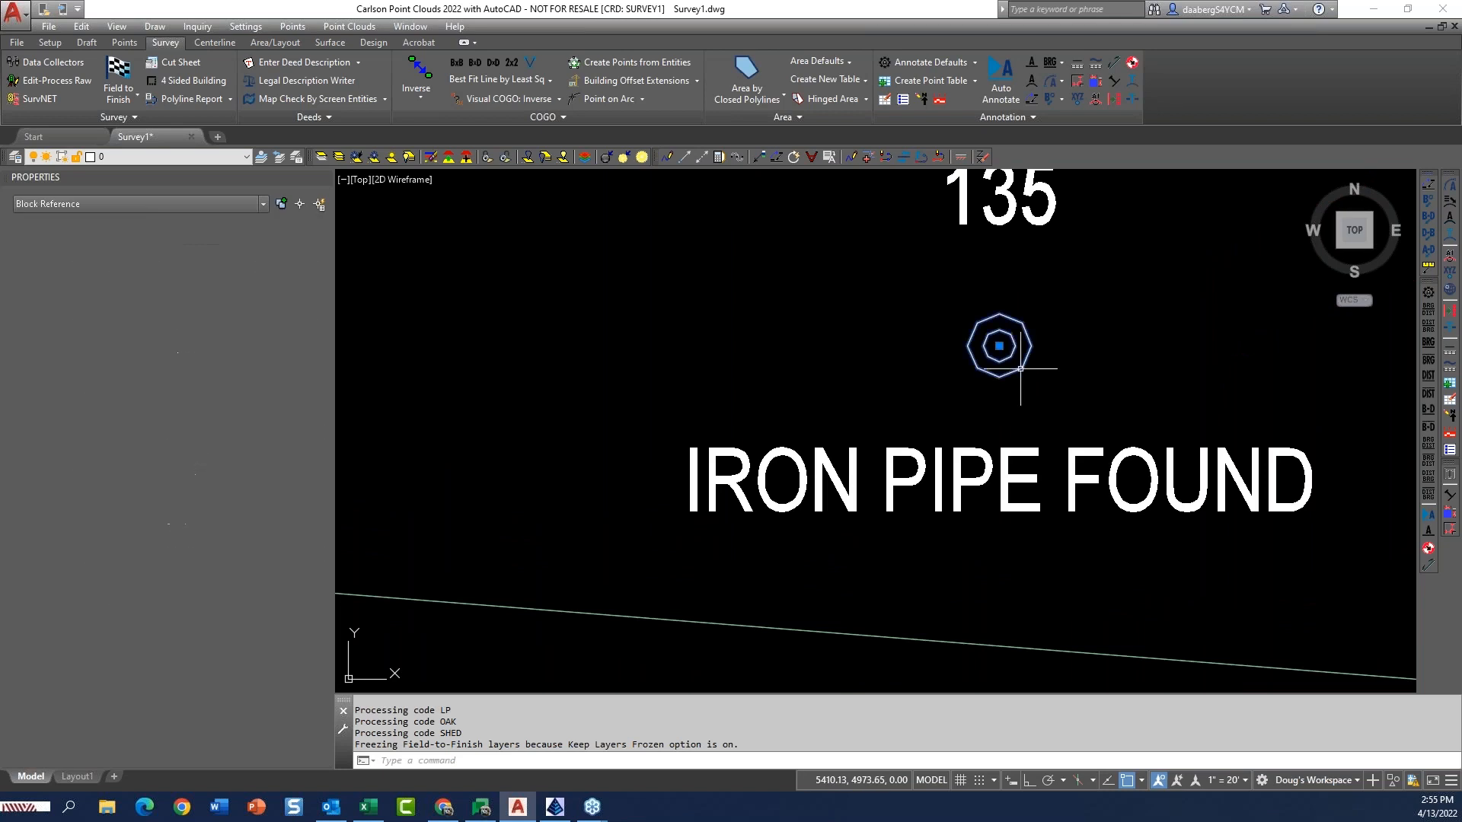
left_click(999, 346)
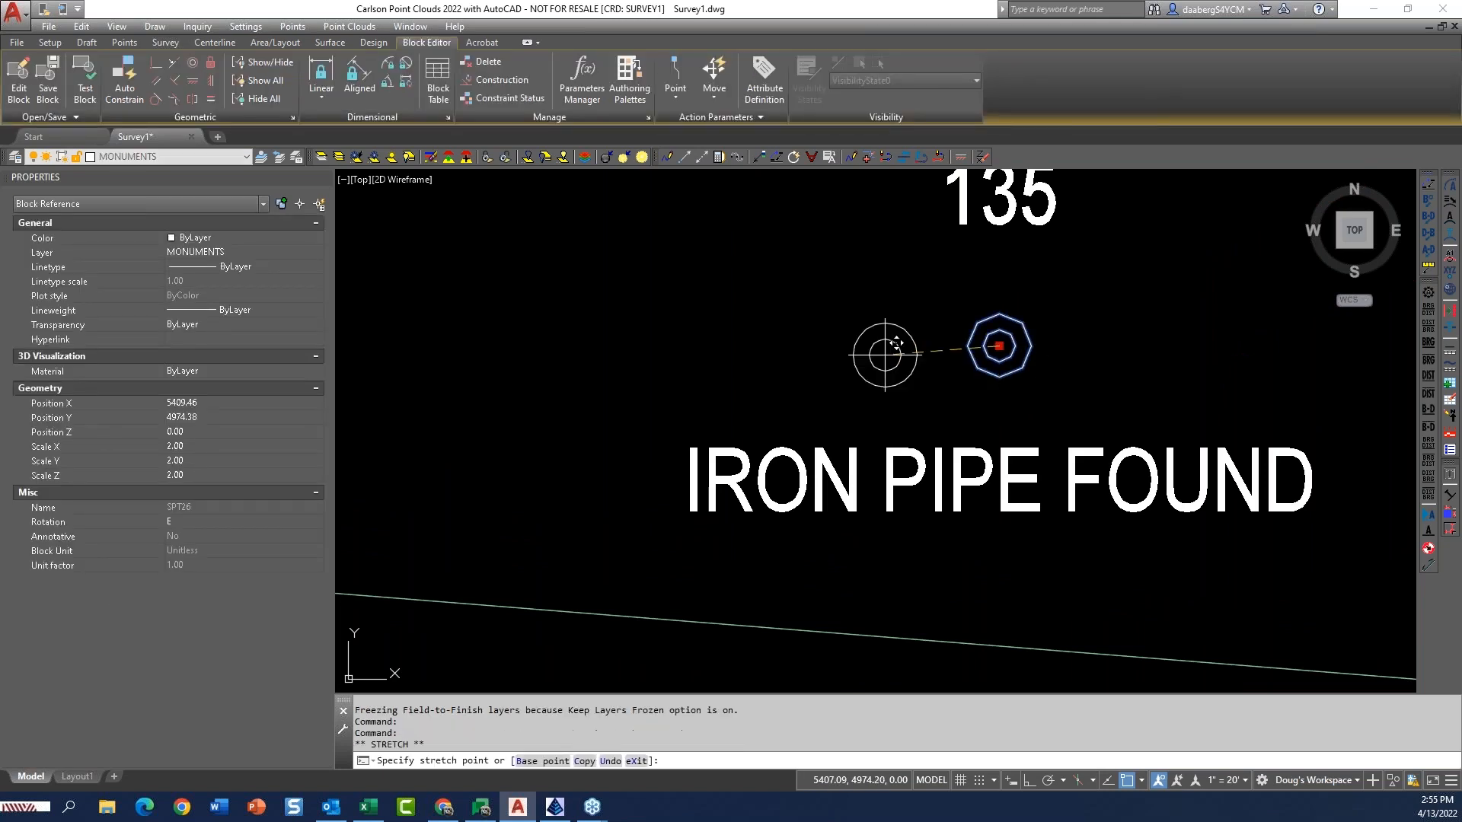
left_click(808, 349)
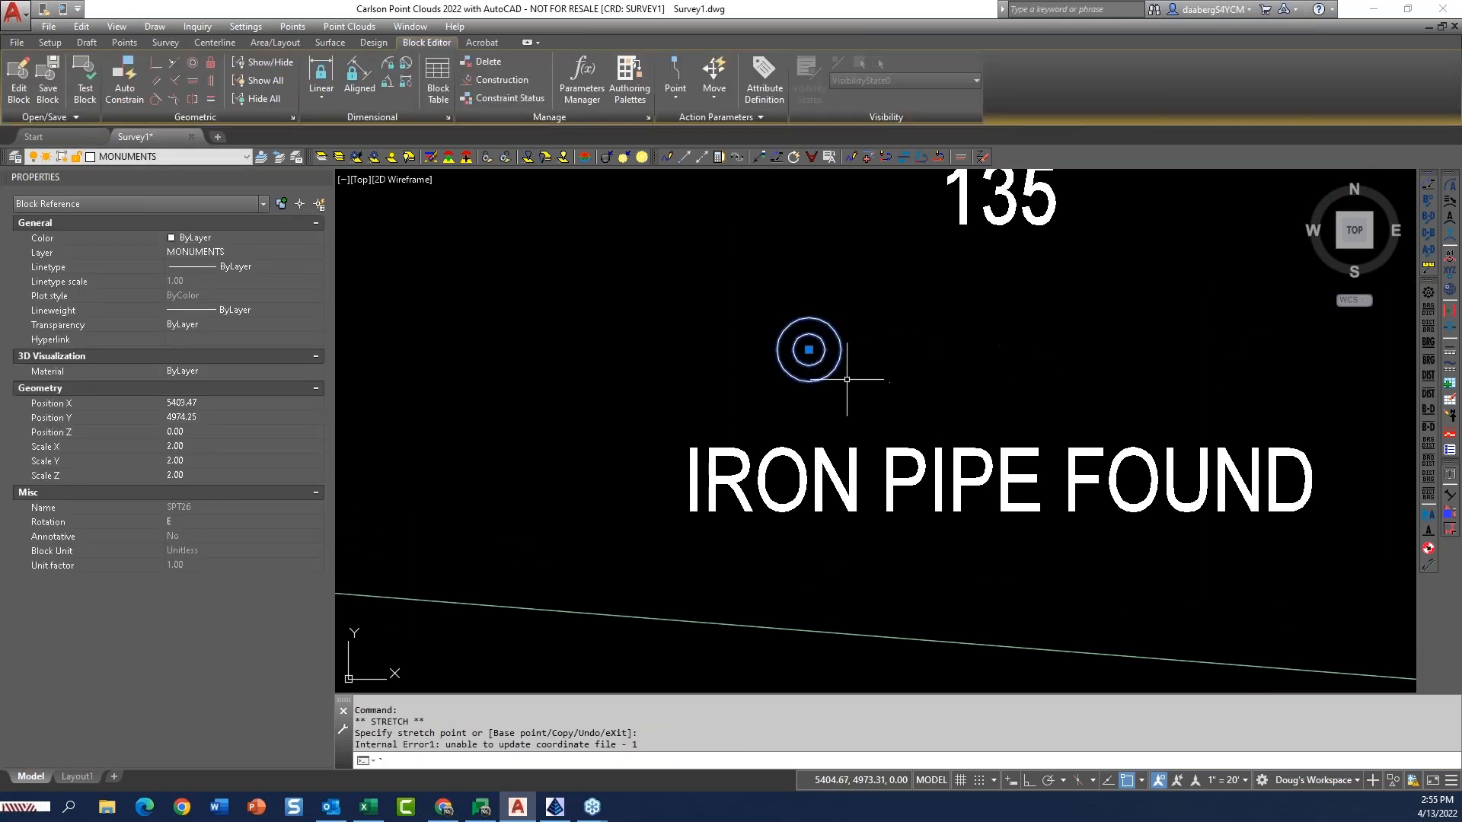
key("Escape")
key("Escape")
Dismiss the block definition editor for the pipe symbol and undo the symbol's move at point 135.
double_click(829, 371)
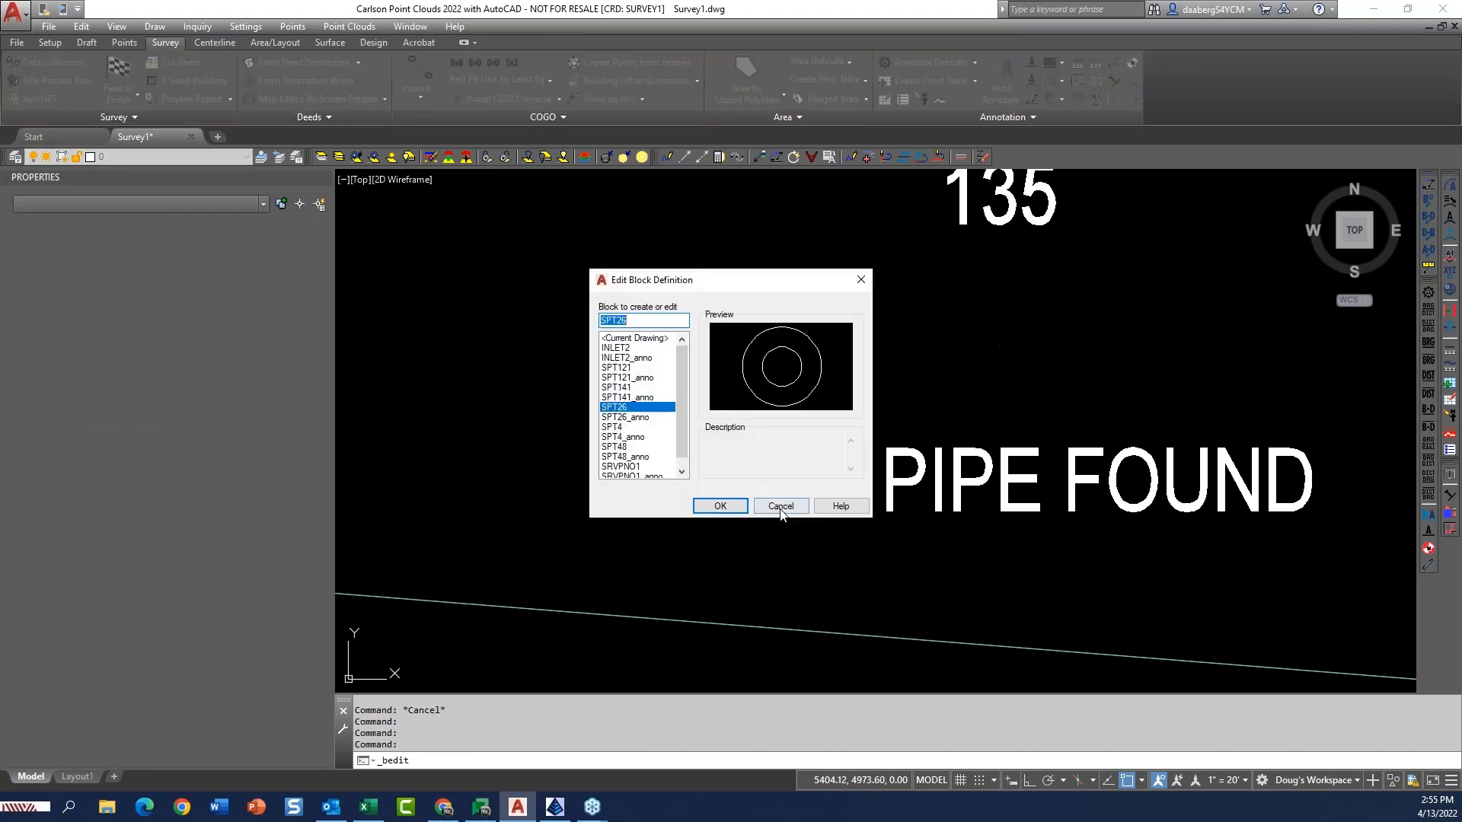
left_click(780, 505)
type("u")
key("Return")
type("u")
key("Return")
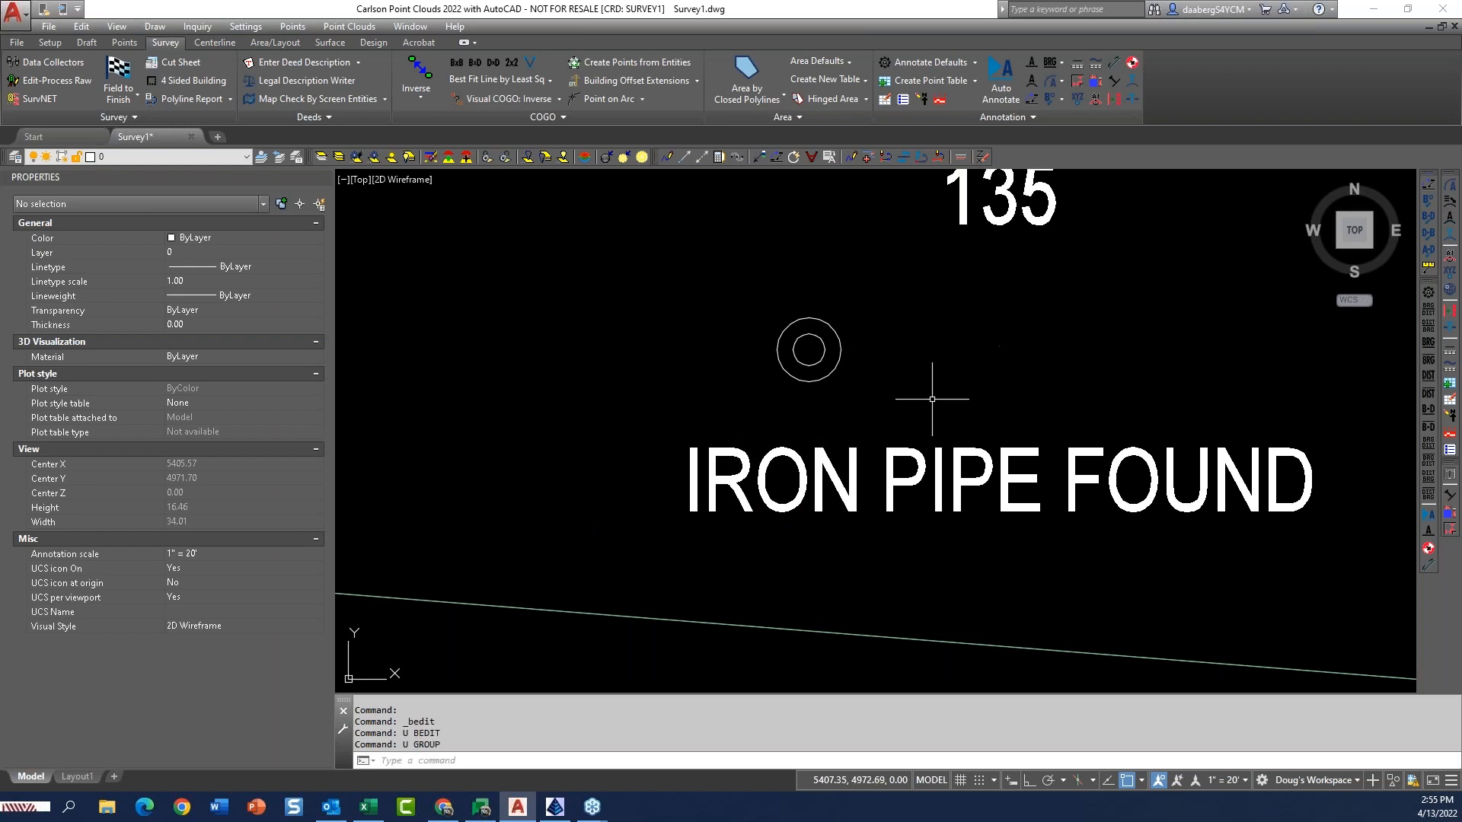
type("u")
key("Return")
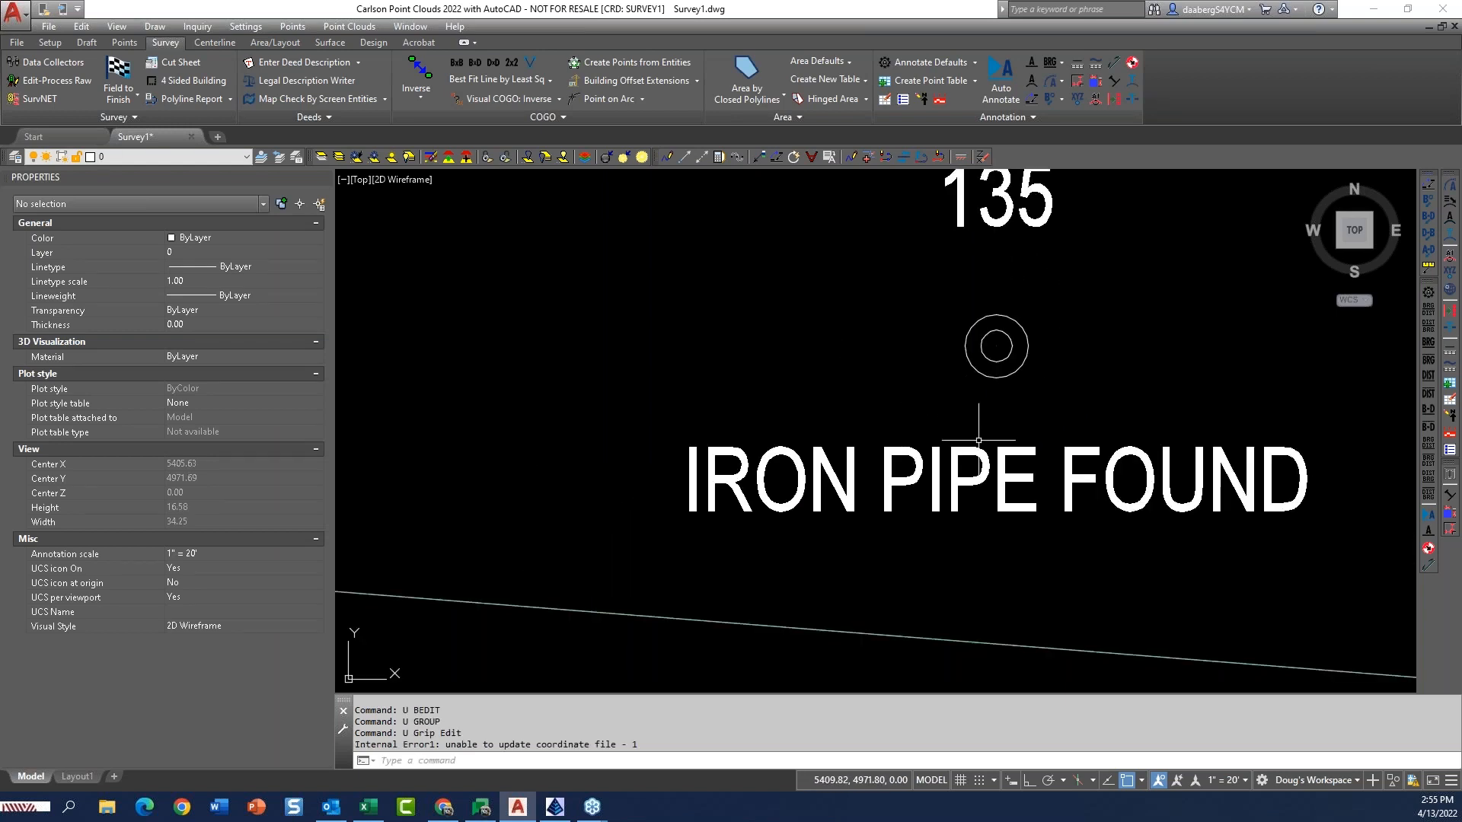
Turn on and thaw all layers in the drawing.
middle_click_drag(1012, 425, 847, 469)
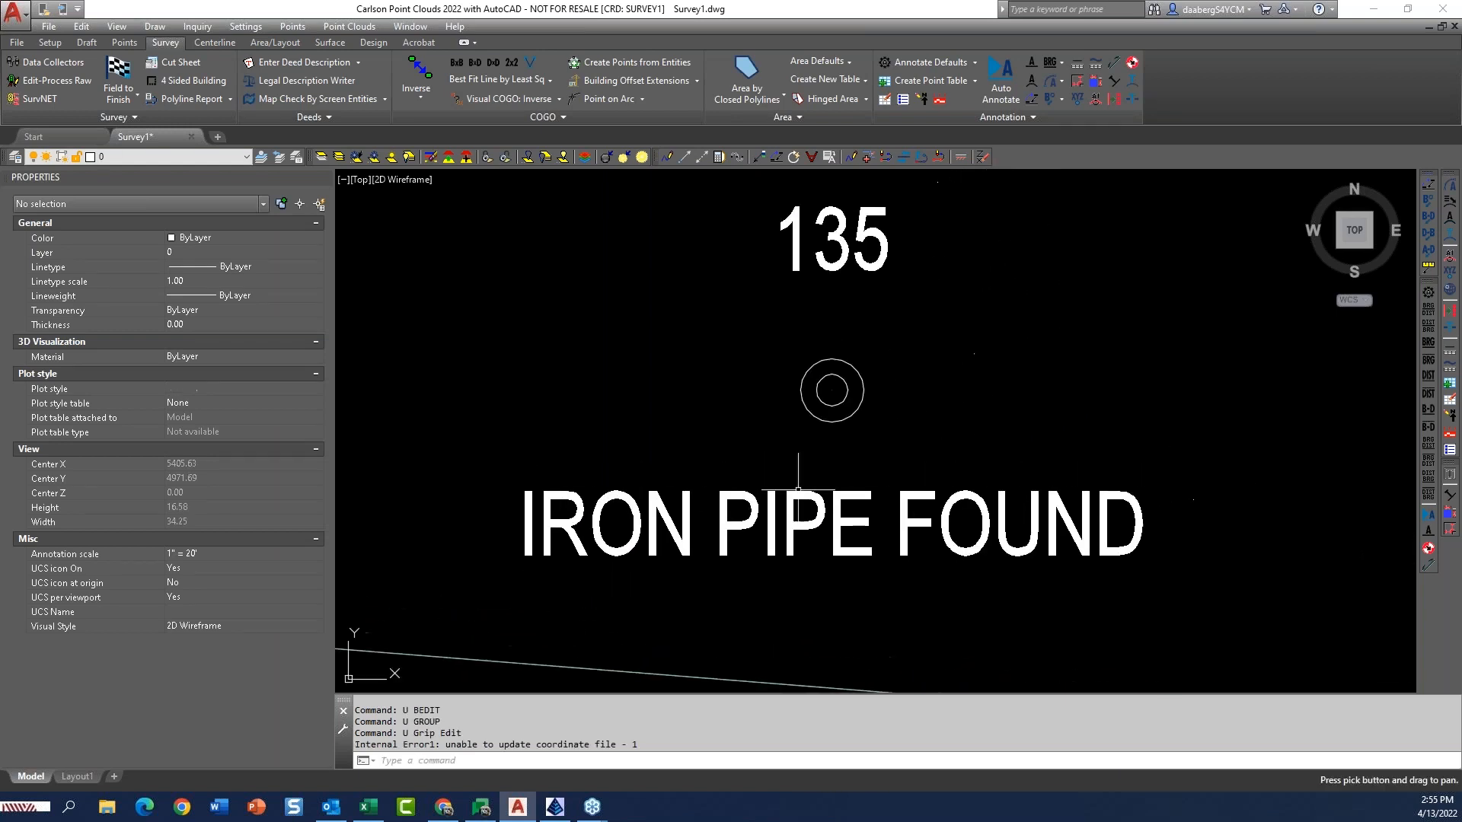
left_click(856, 266)
key("Escape")
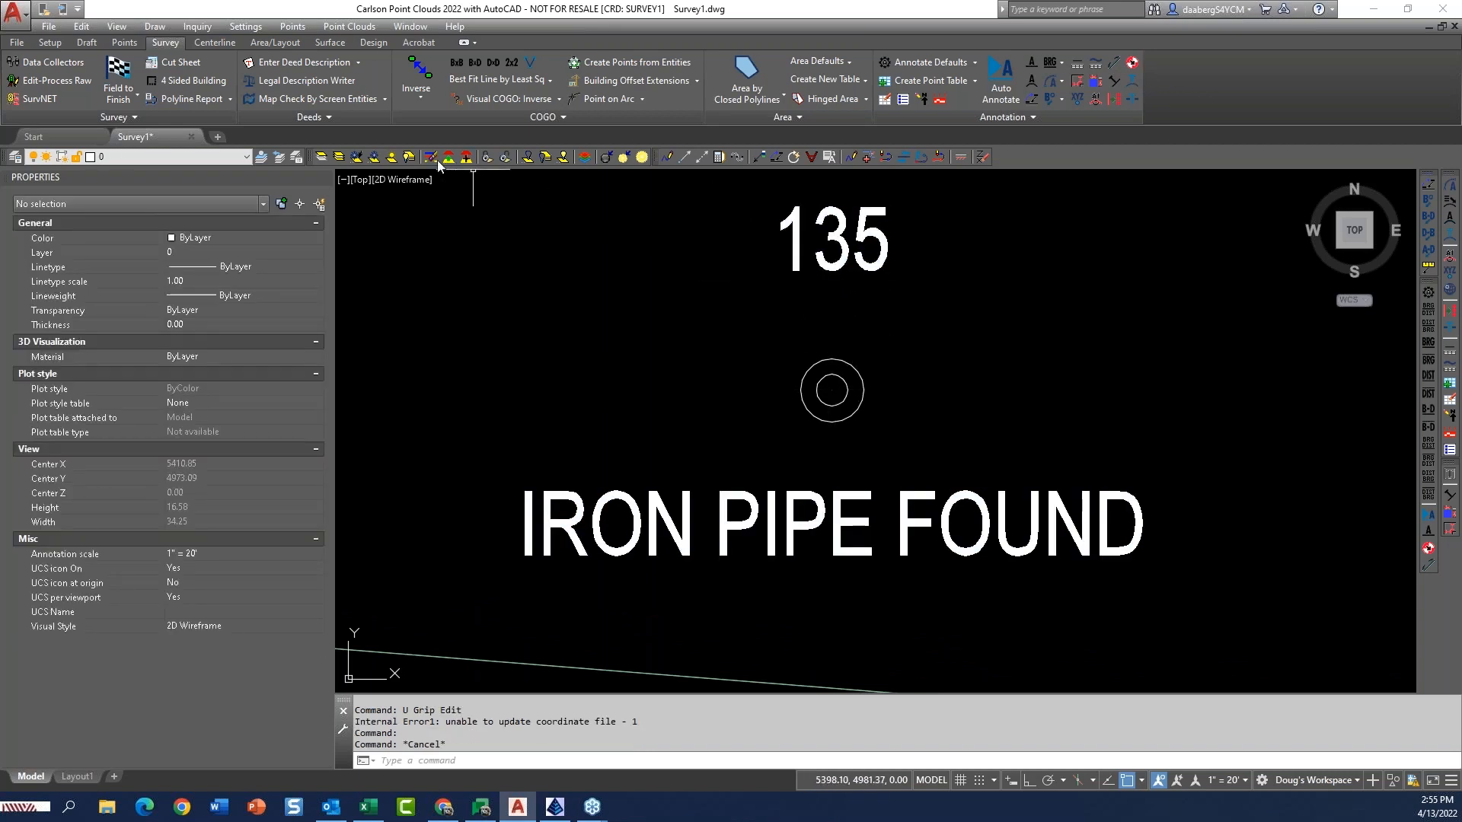
left_click(413, 156)
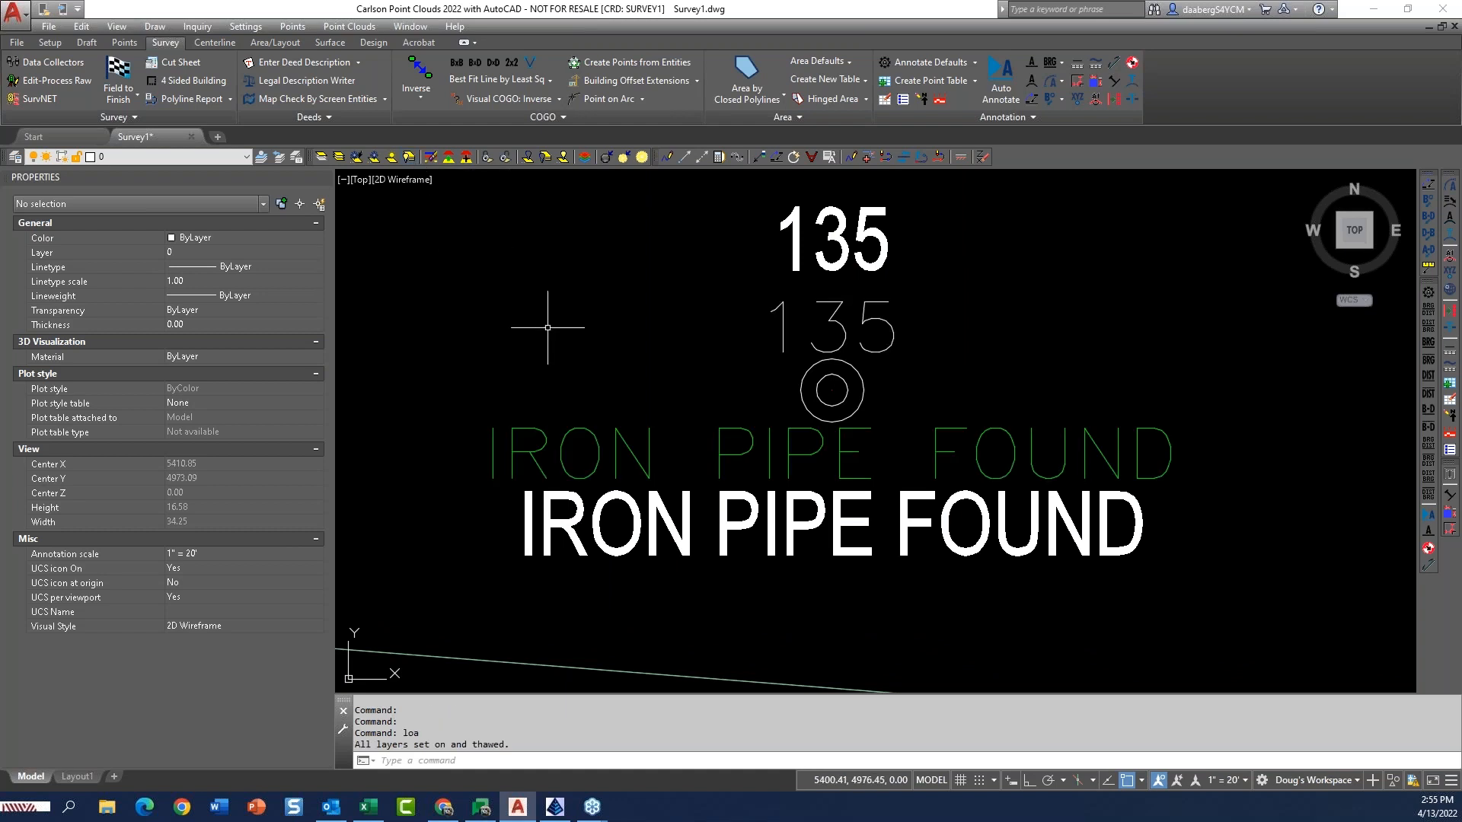
Move the point number attribute of point 135's block up and to the right of the iron pipe symbol.
left_click(884, 346)
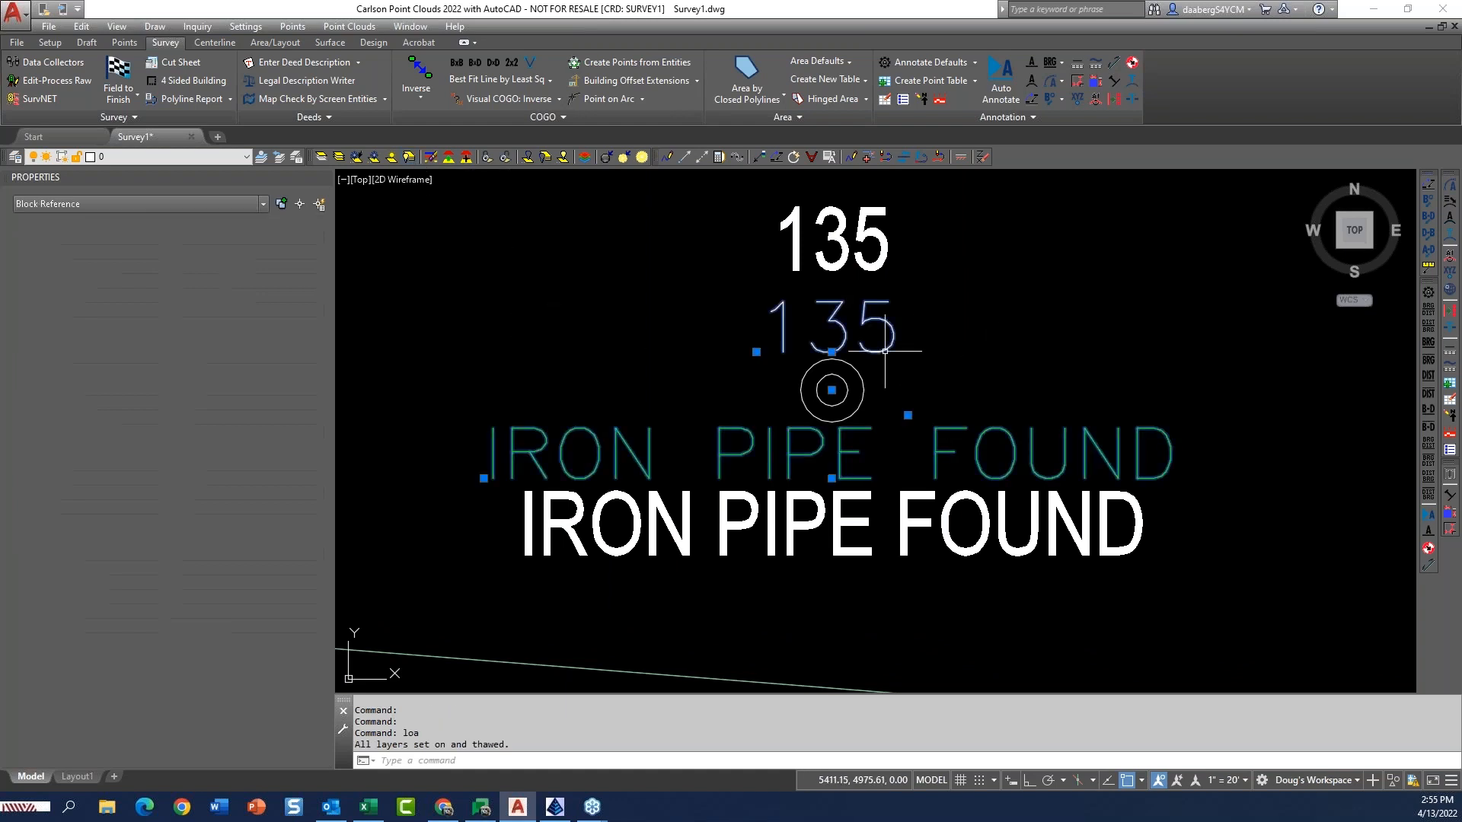
left_click(832, 352)
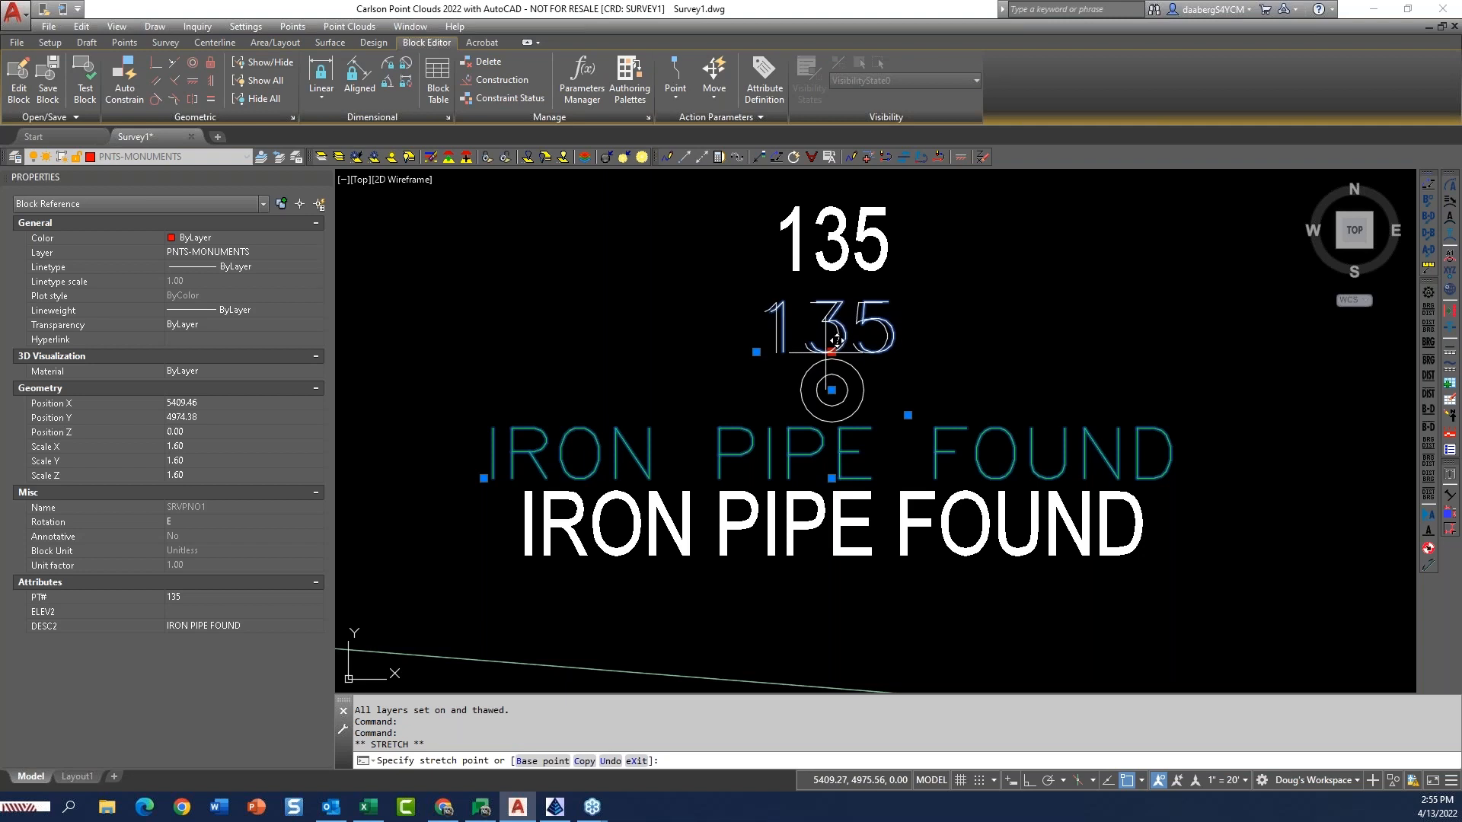
left_click(952, 344)
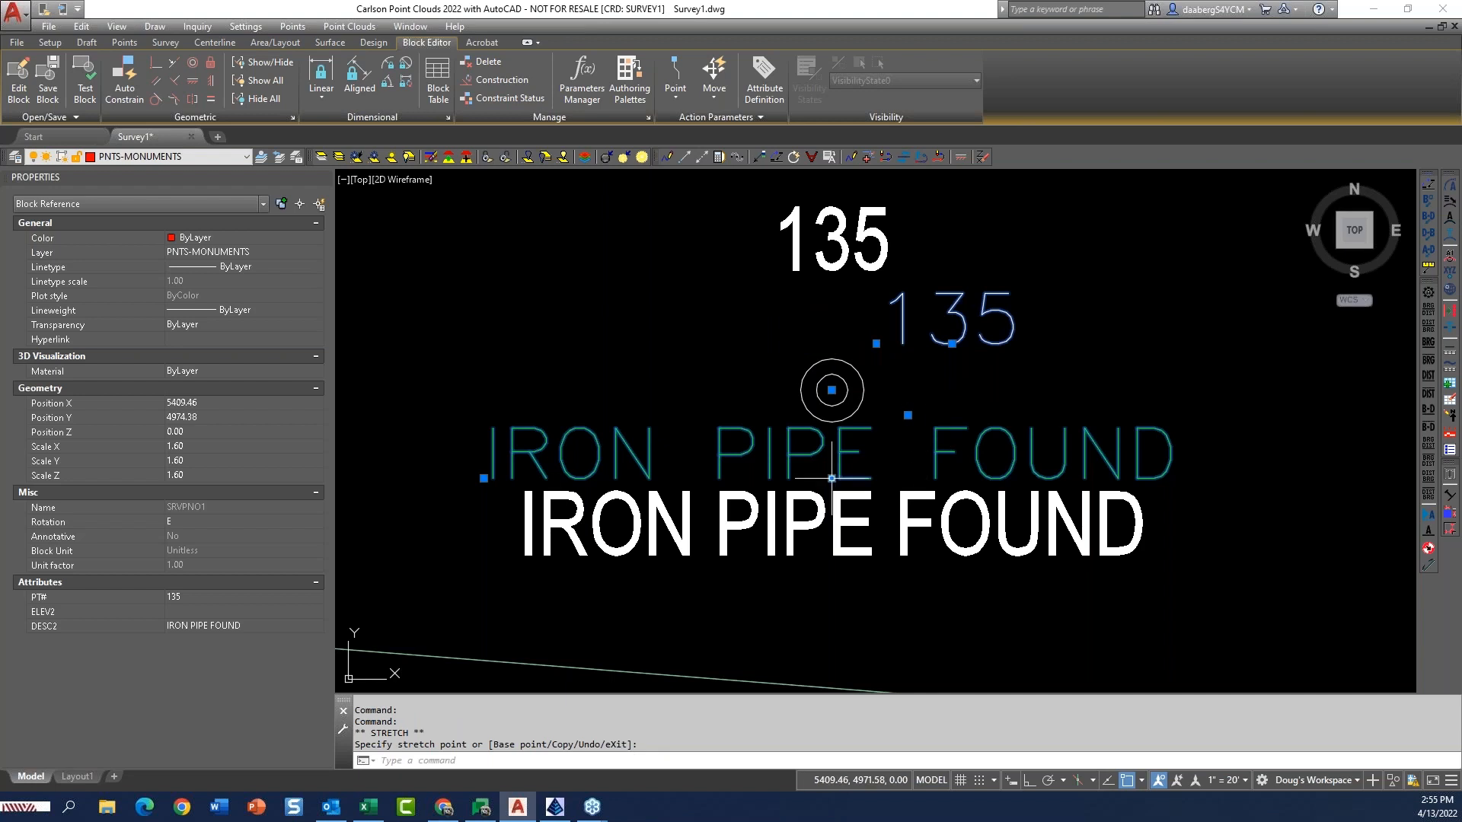
Move the description attribute of point 135's block to the right, below the iron pipe symbol.
left_click(900, 473)
left_click(900, 472)
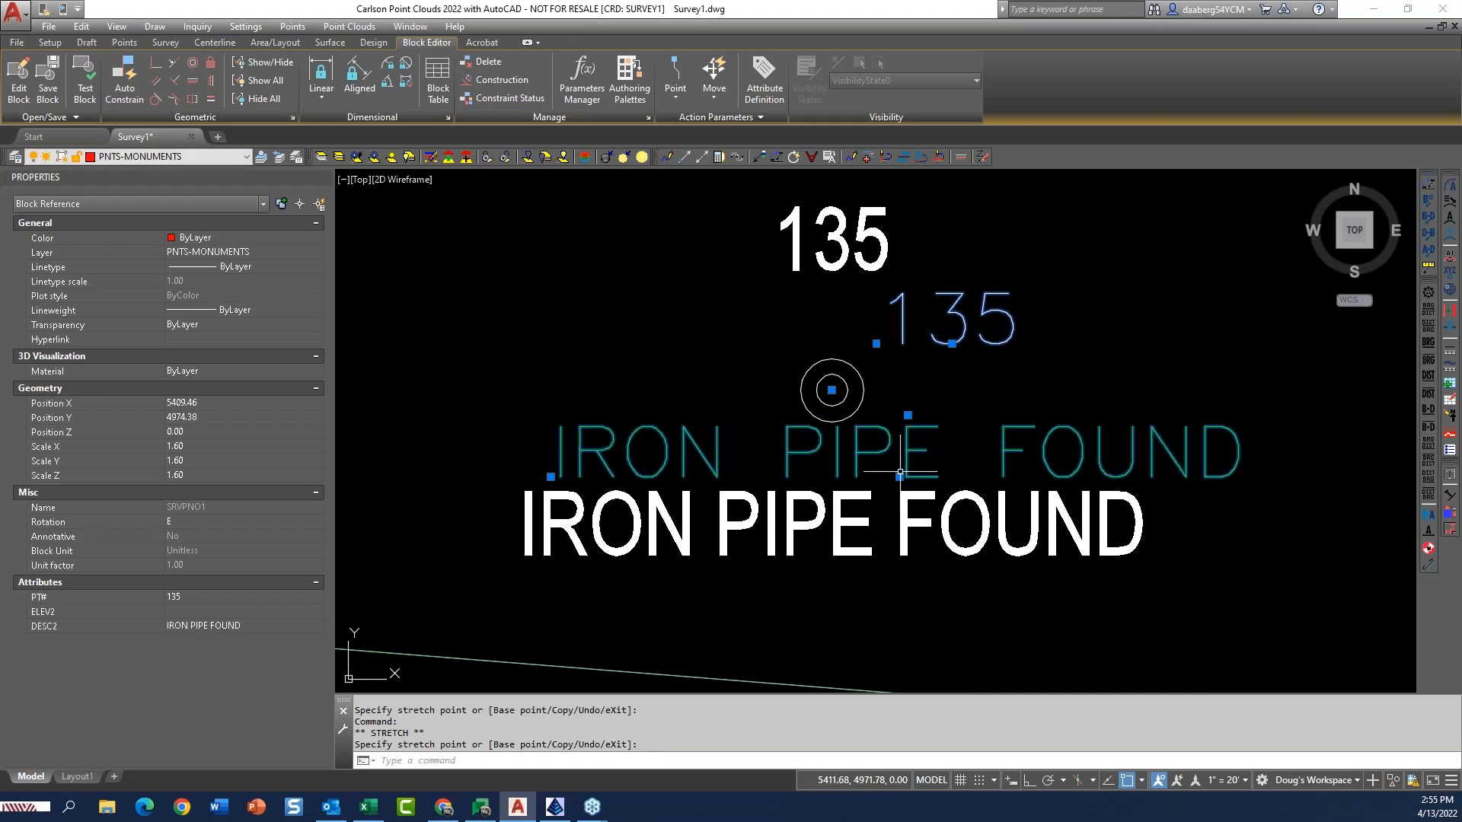
key("Escape")
Try moving the entire attribute block of point 135 up and to the right of the symbol.
type("m")
key("Return")
left_click(900, 473)
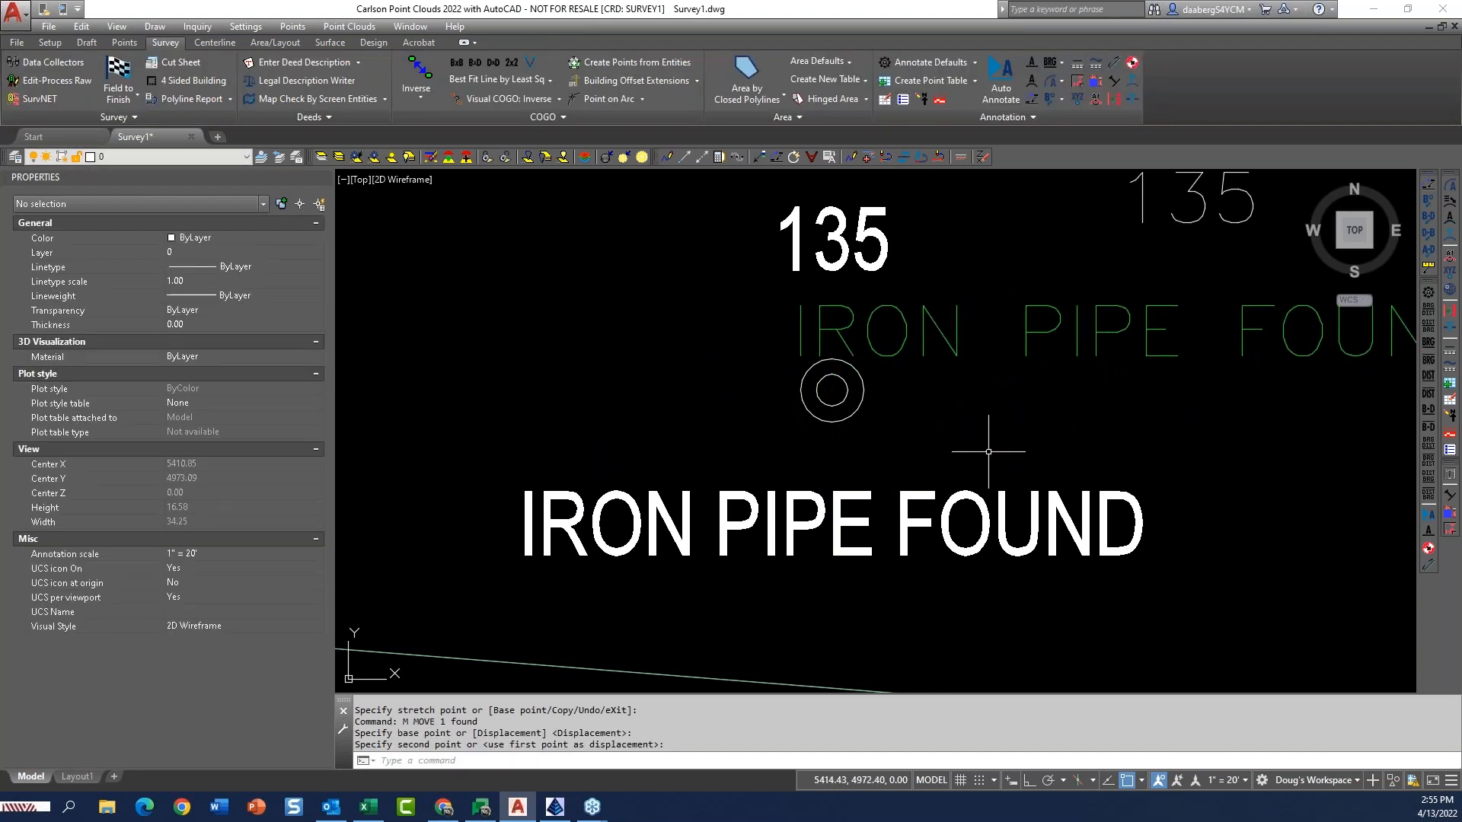
left_click(1099, 340)
left_click(1095, 340)
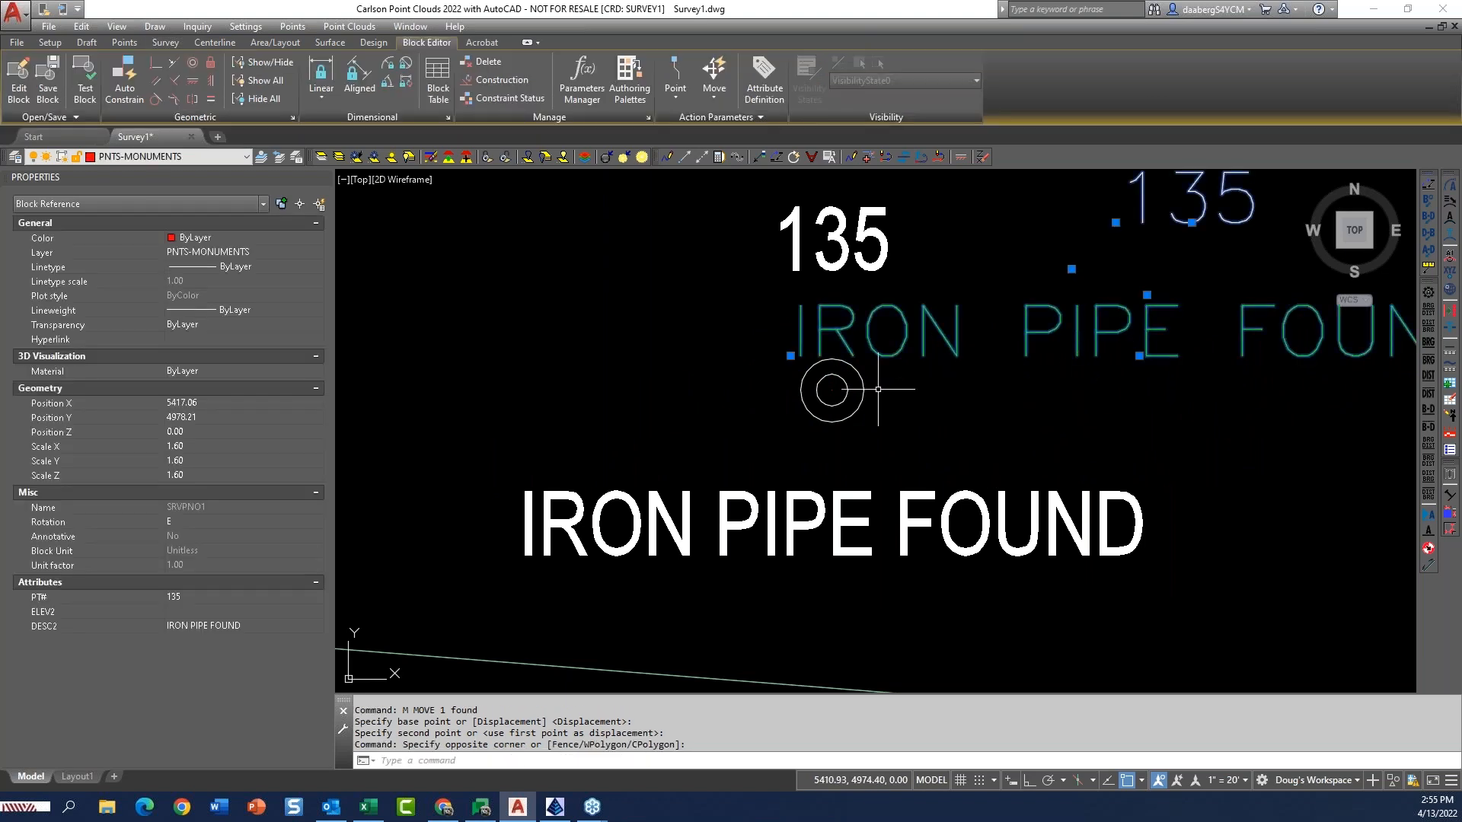
key("Escape")
Try moving the point node at the symbol's center to the left, declining the coordinate file update for point 135.
left_click(801, 416)
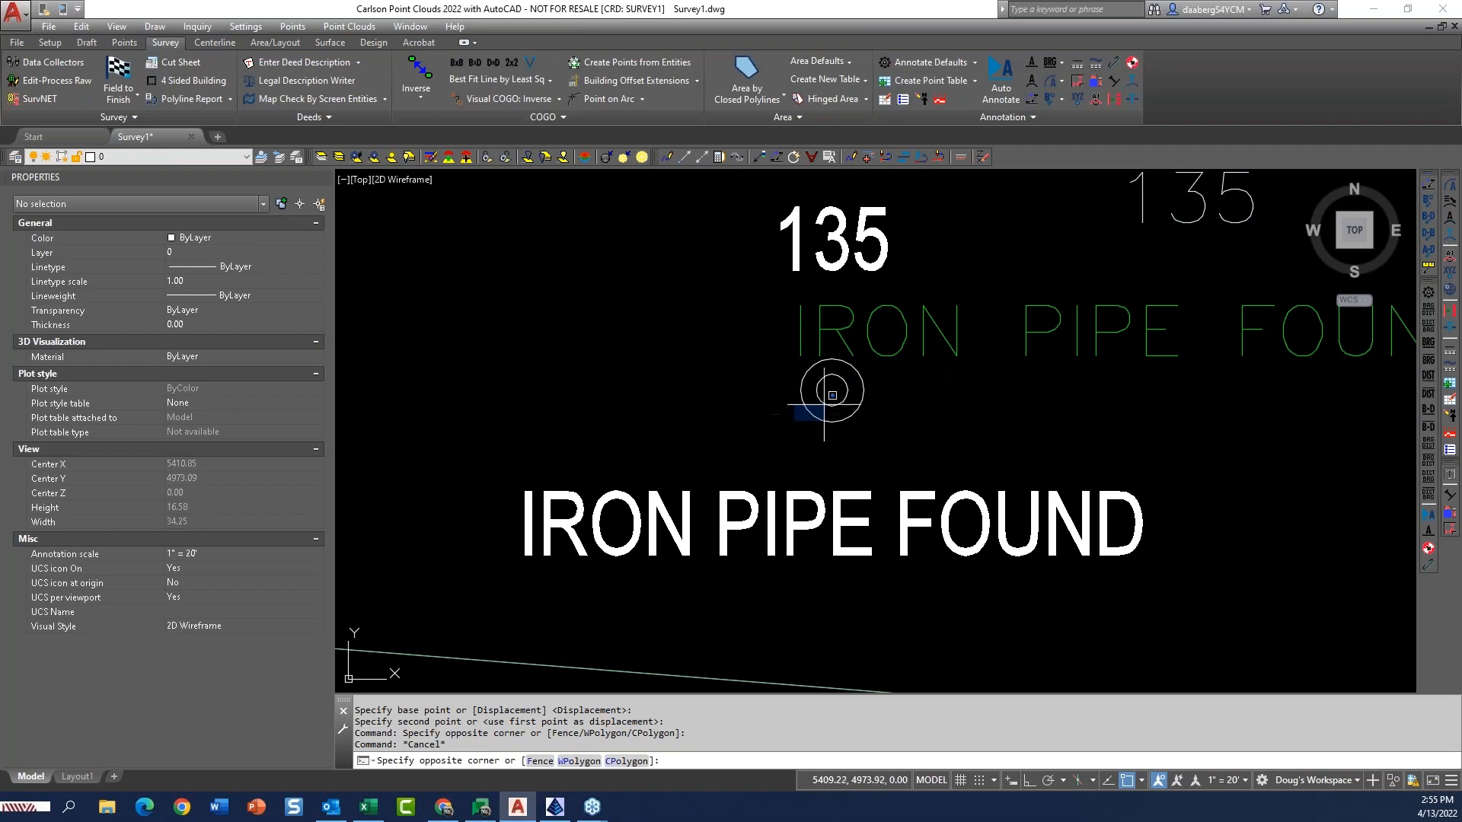
left_click(846, 376)
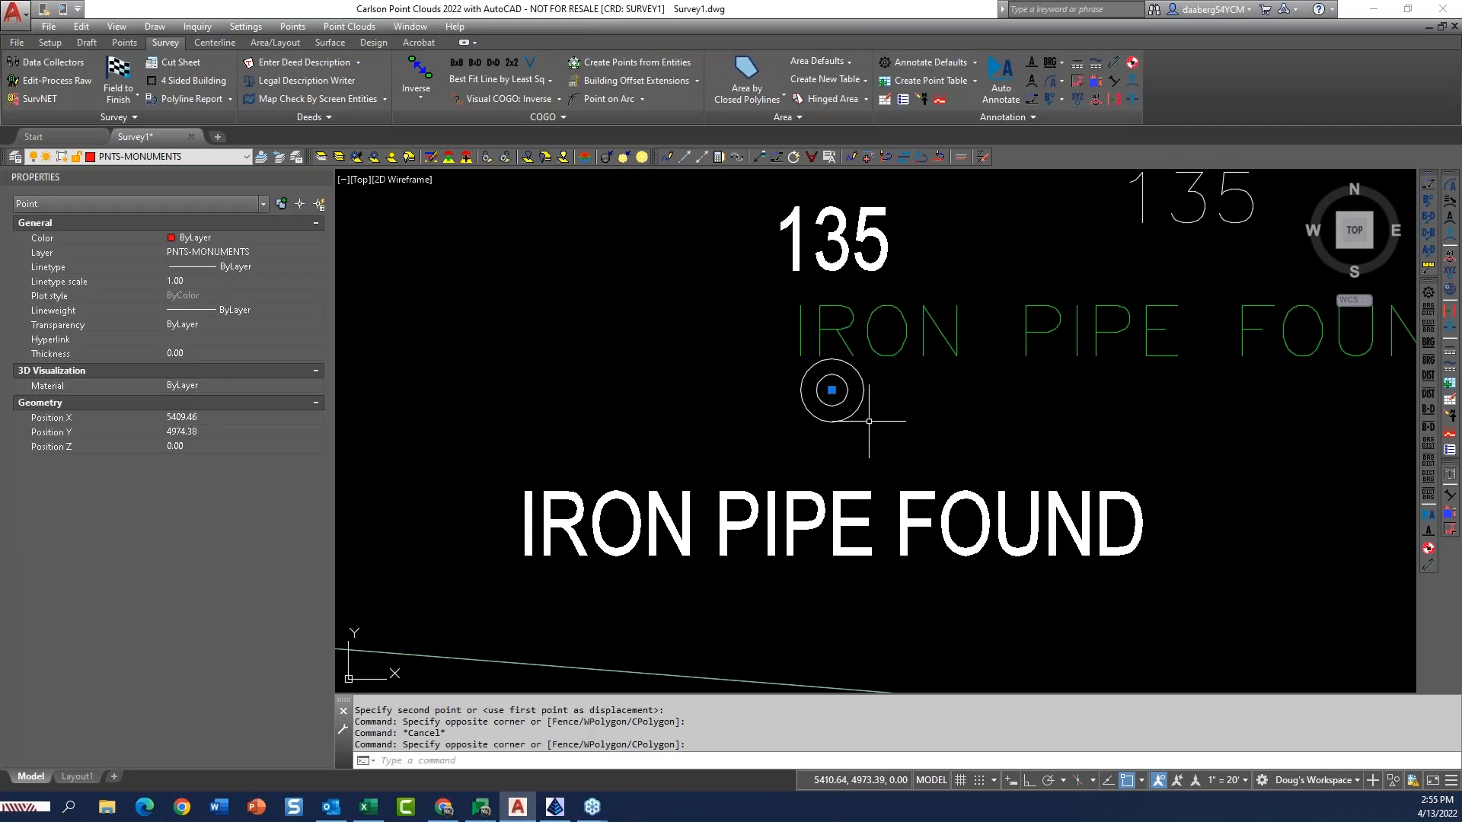
type("m")
key("Return")
left_click(872, 437)
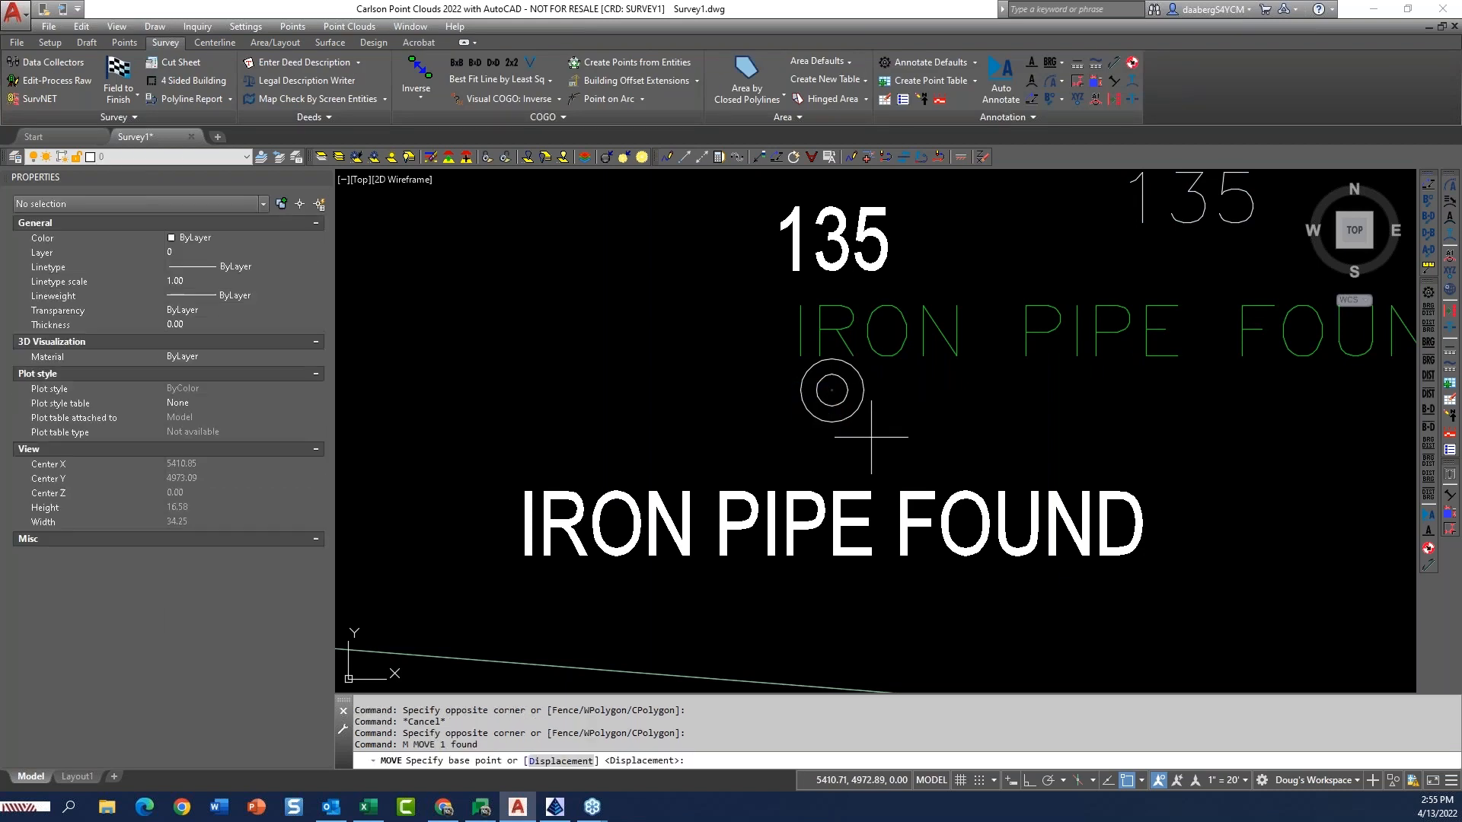
left_click(710, 439)
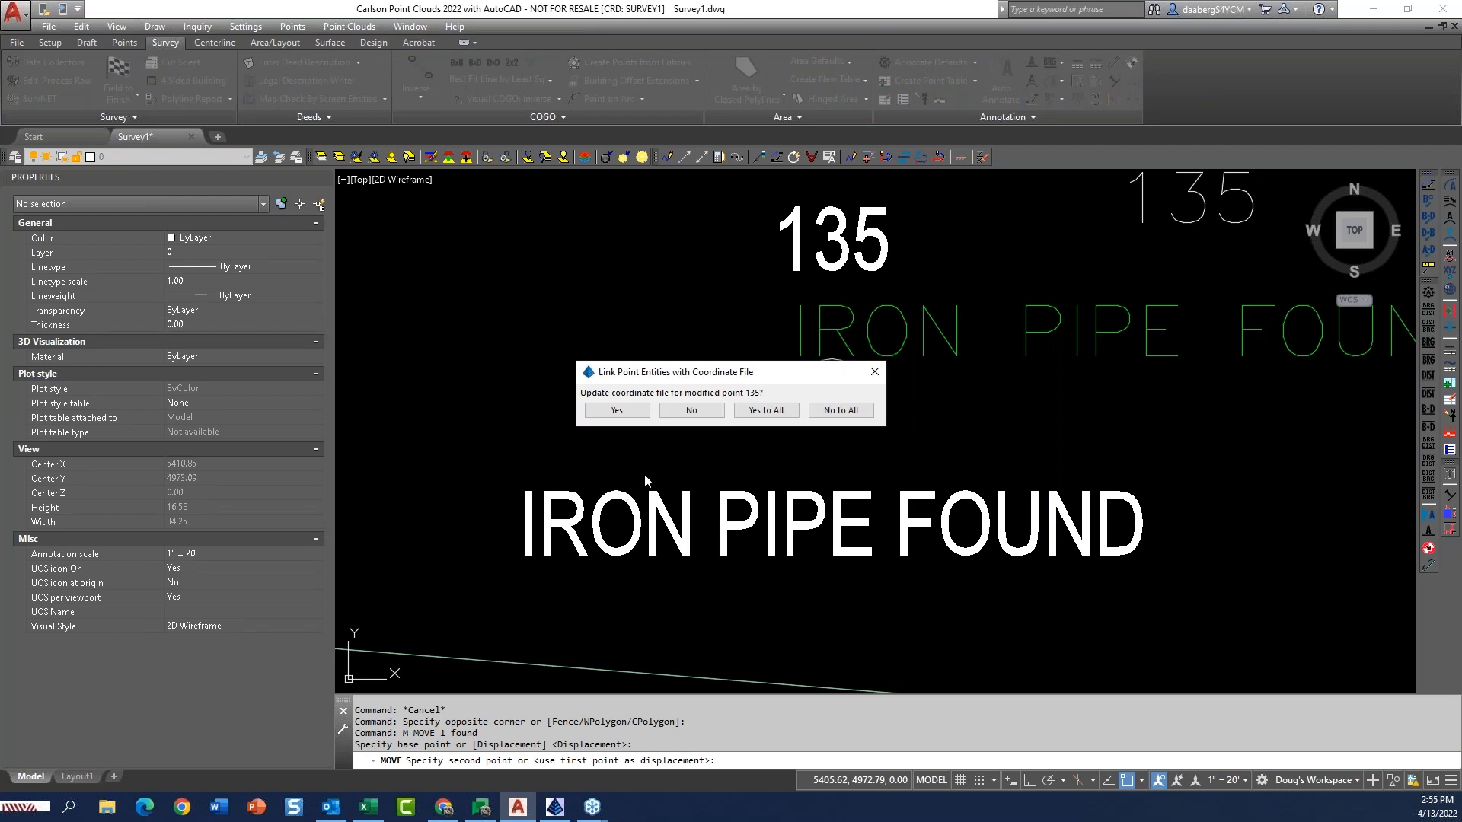
left_click(702, 417)
Undo the moves of the point node and the attribute block of point 135.
type("u")
key("Return")
key("Return")
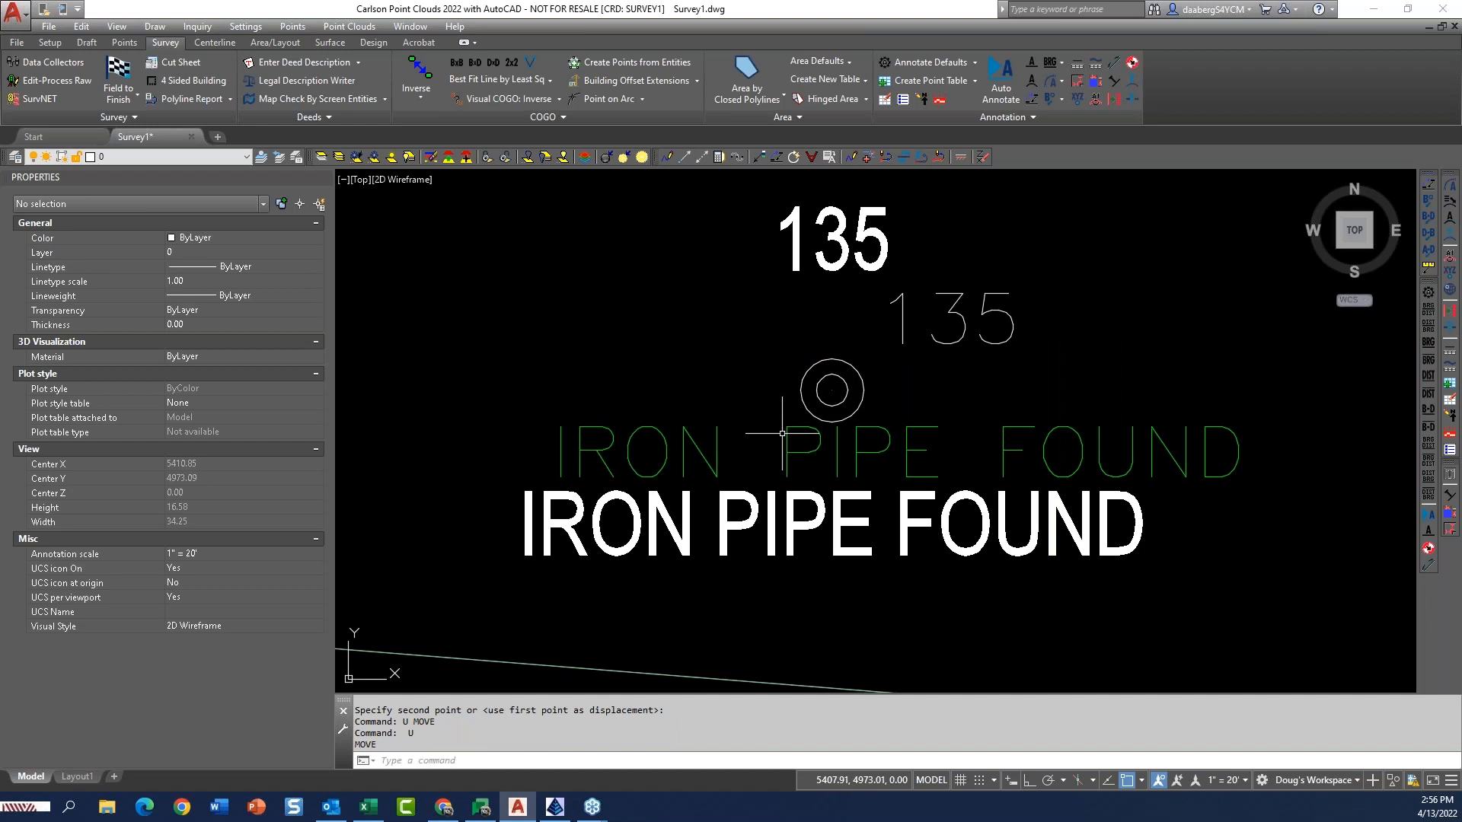
Move the white IRON PIPE FOUND text slightly down and to the right, clear of the block's description.
left_click(855, 525)
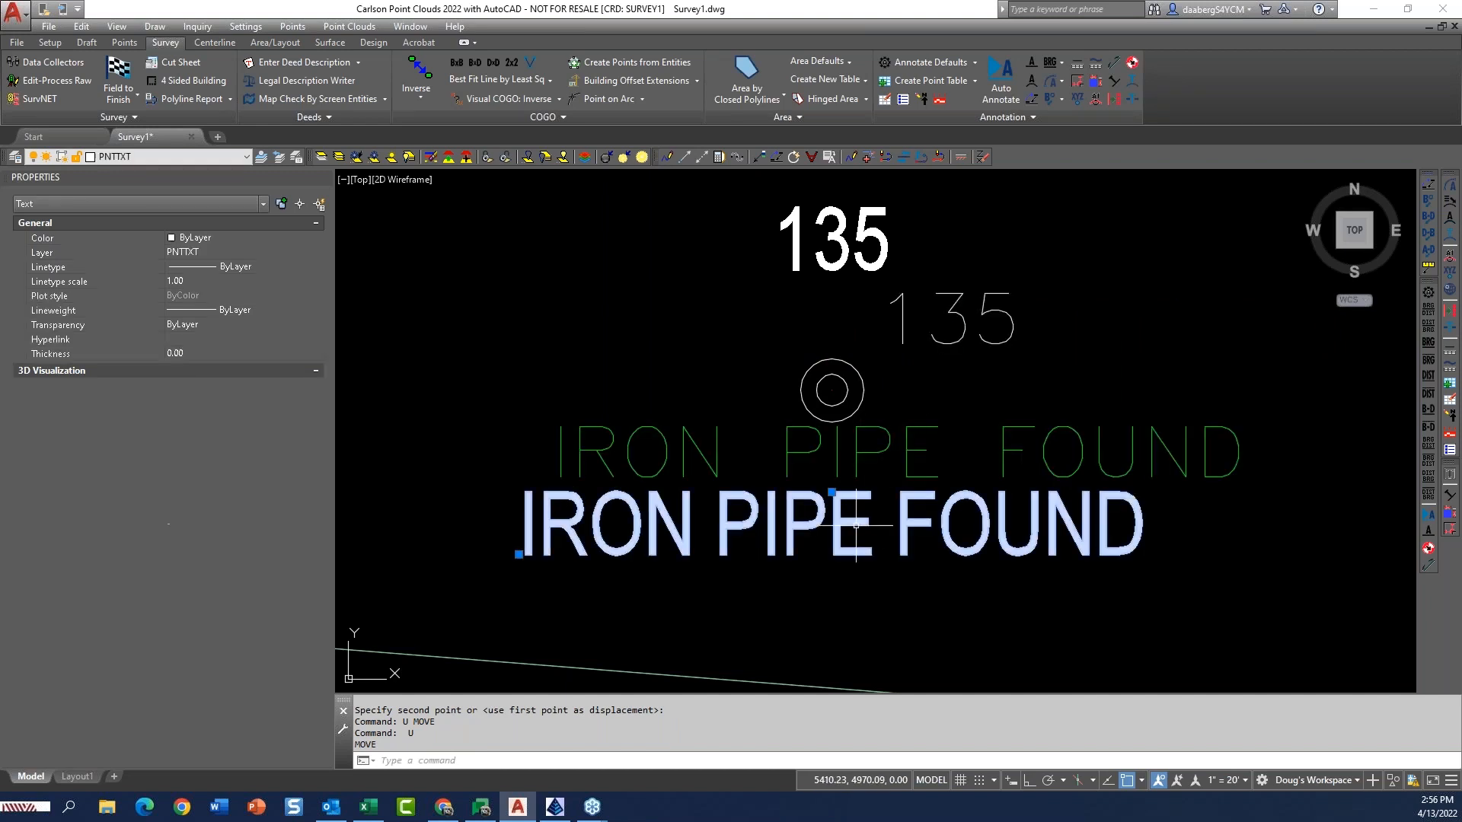
left_click(832, 493)
key("Escape")
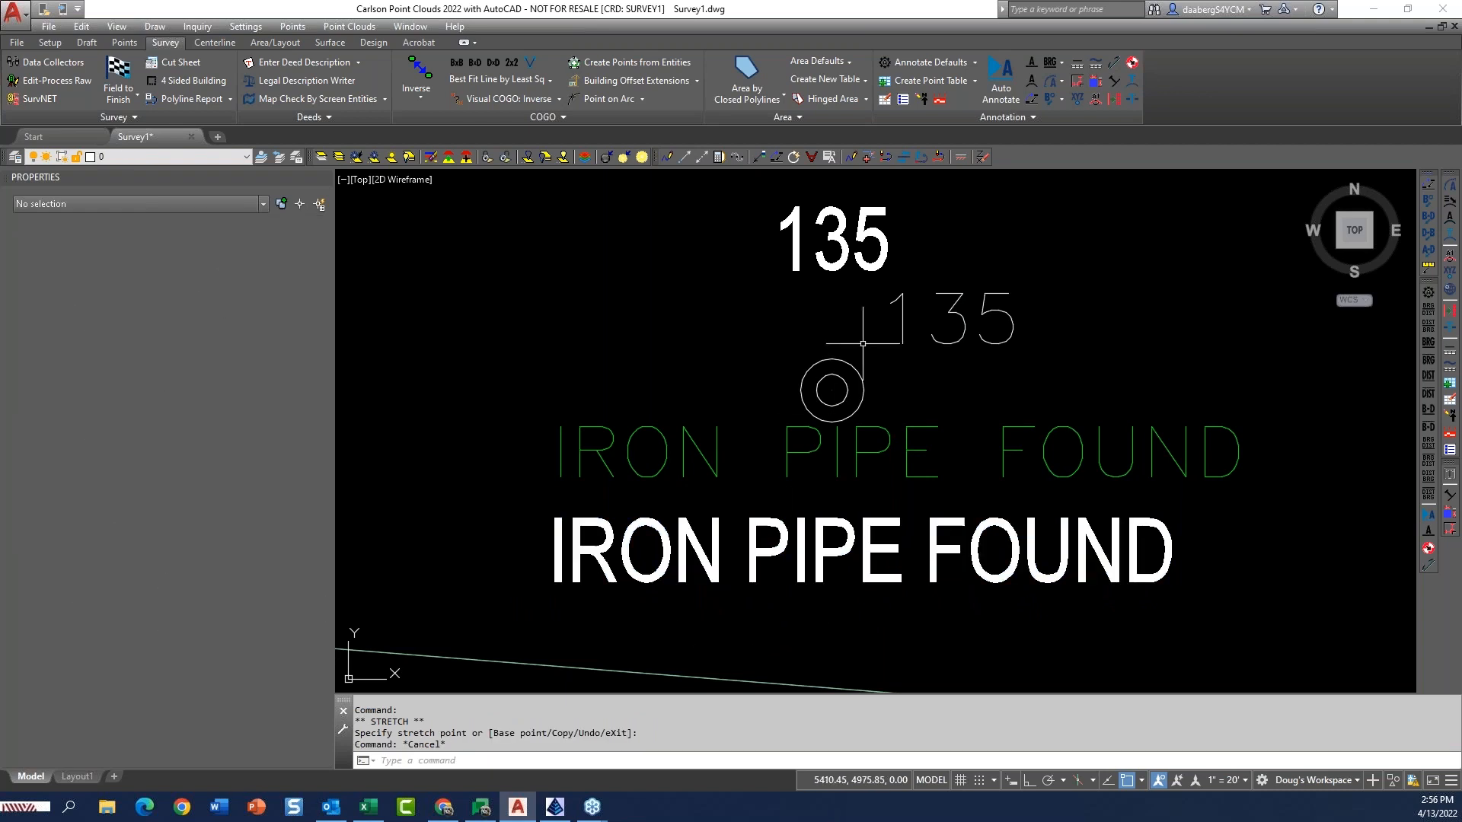
Erase the white 135 text label above the iron pipe symbol.
left_click(893, 266)
left_click(880, 262)
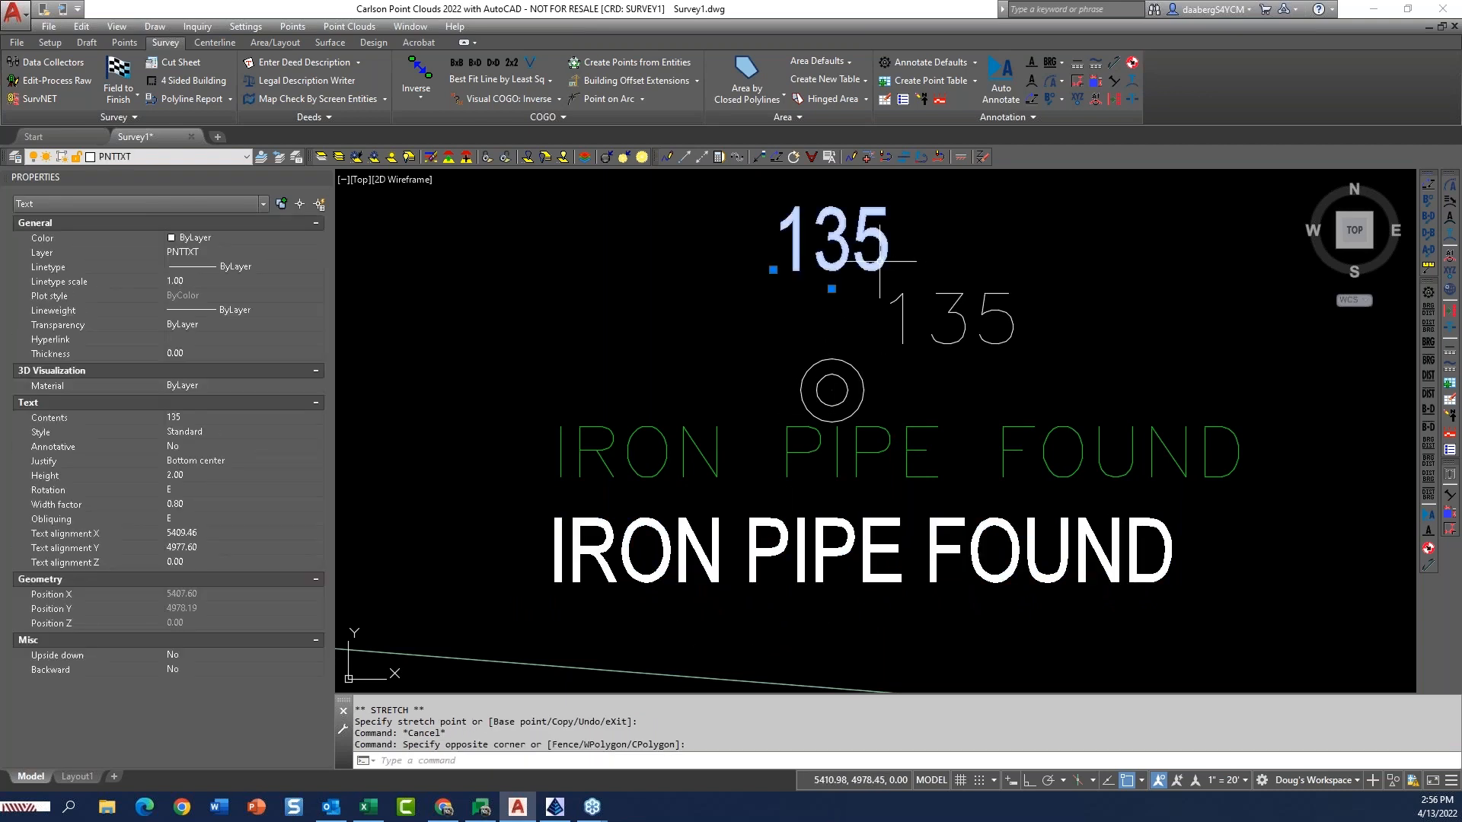
type("e")
key("Return")
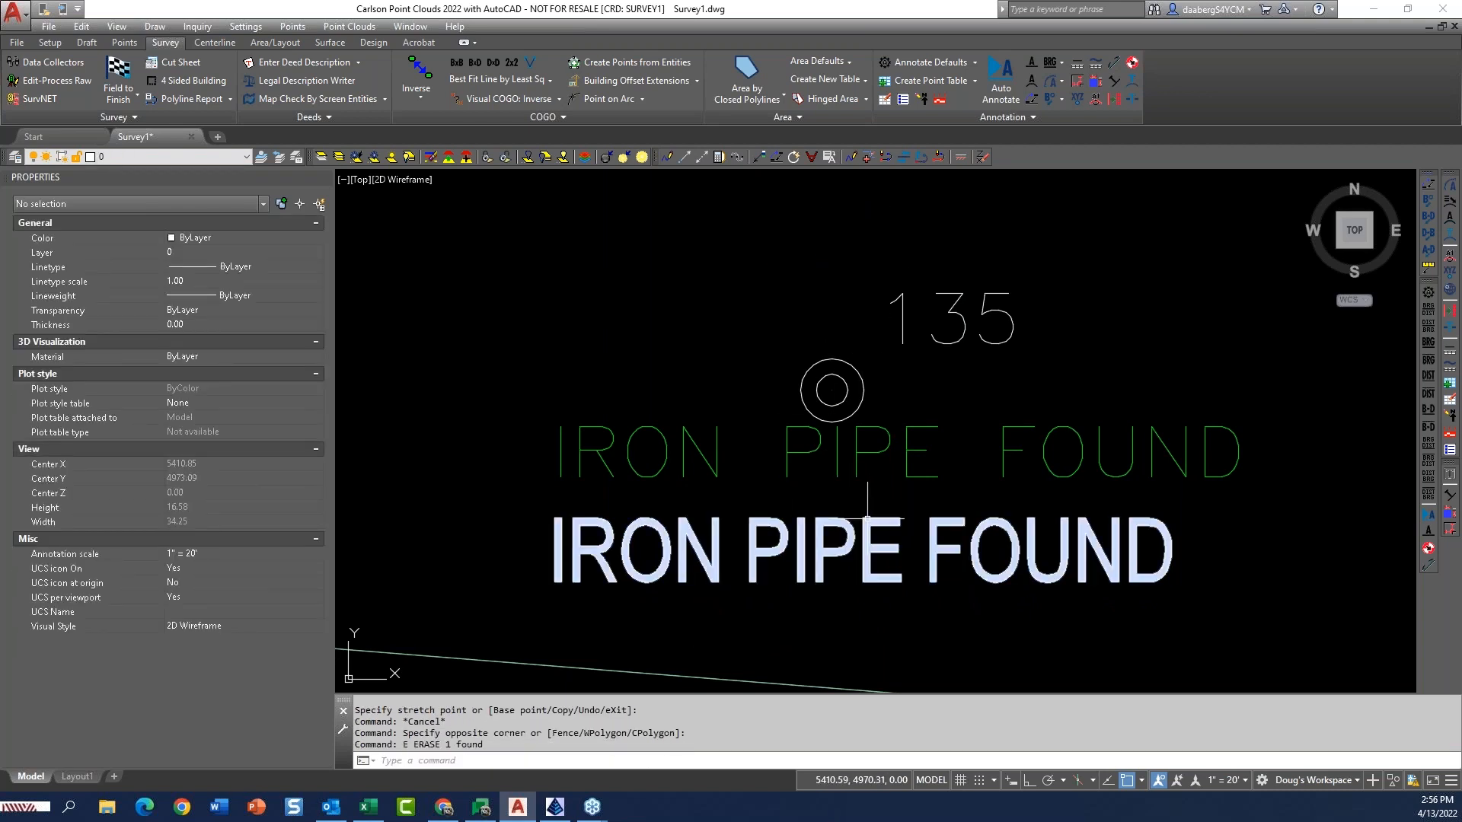
Nudge the white IRON PIPE FOUND text slightly upward.
left_click(861, 520)
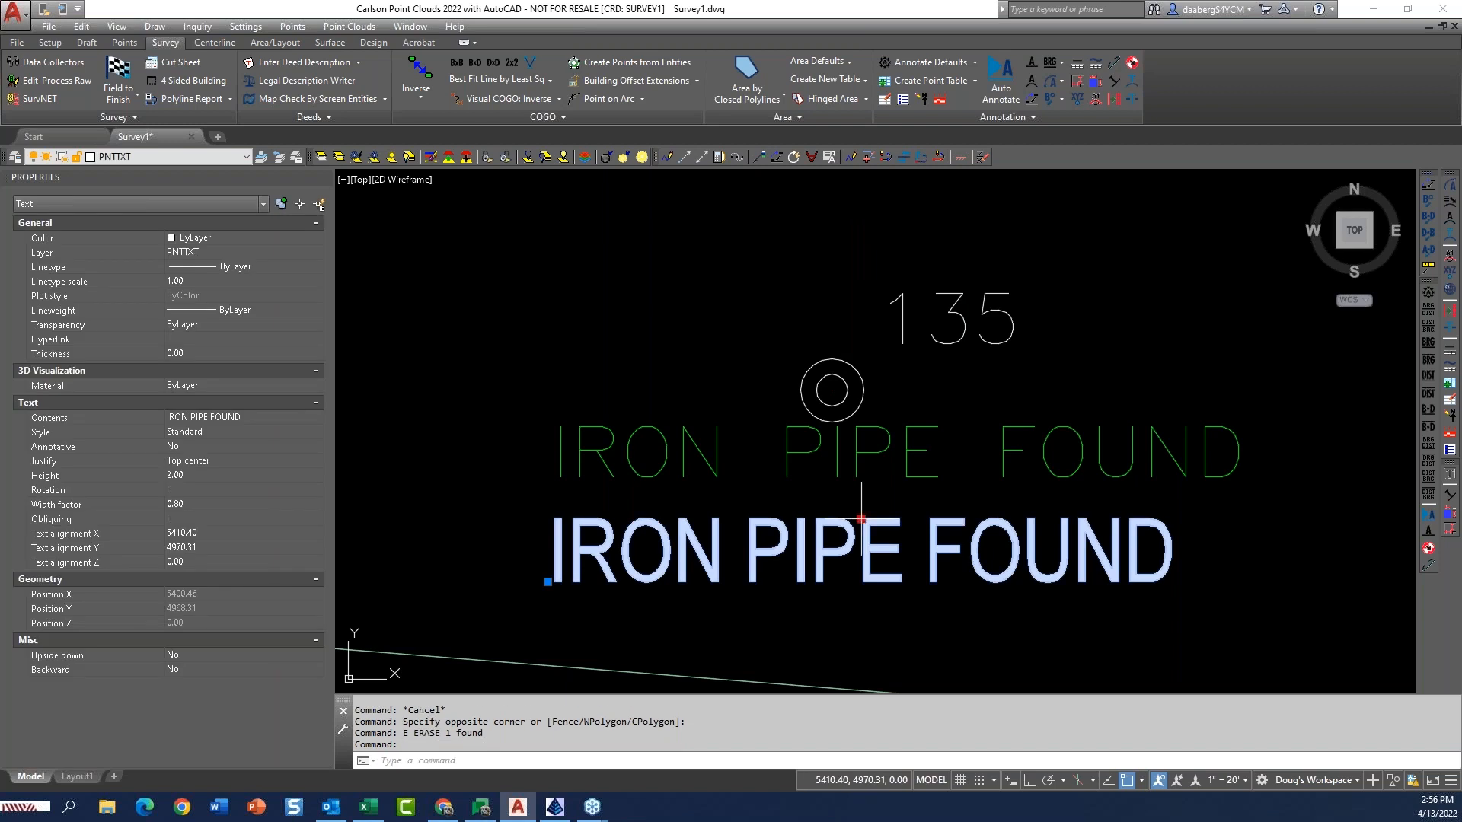
left_click(861, 519)
key("Escape")
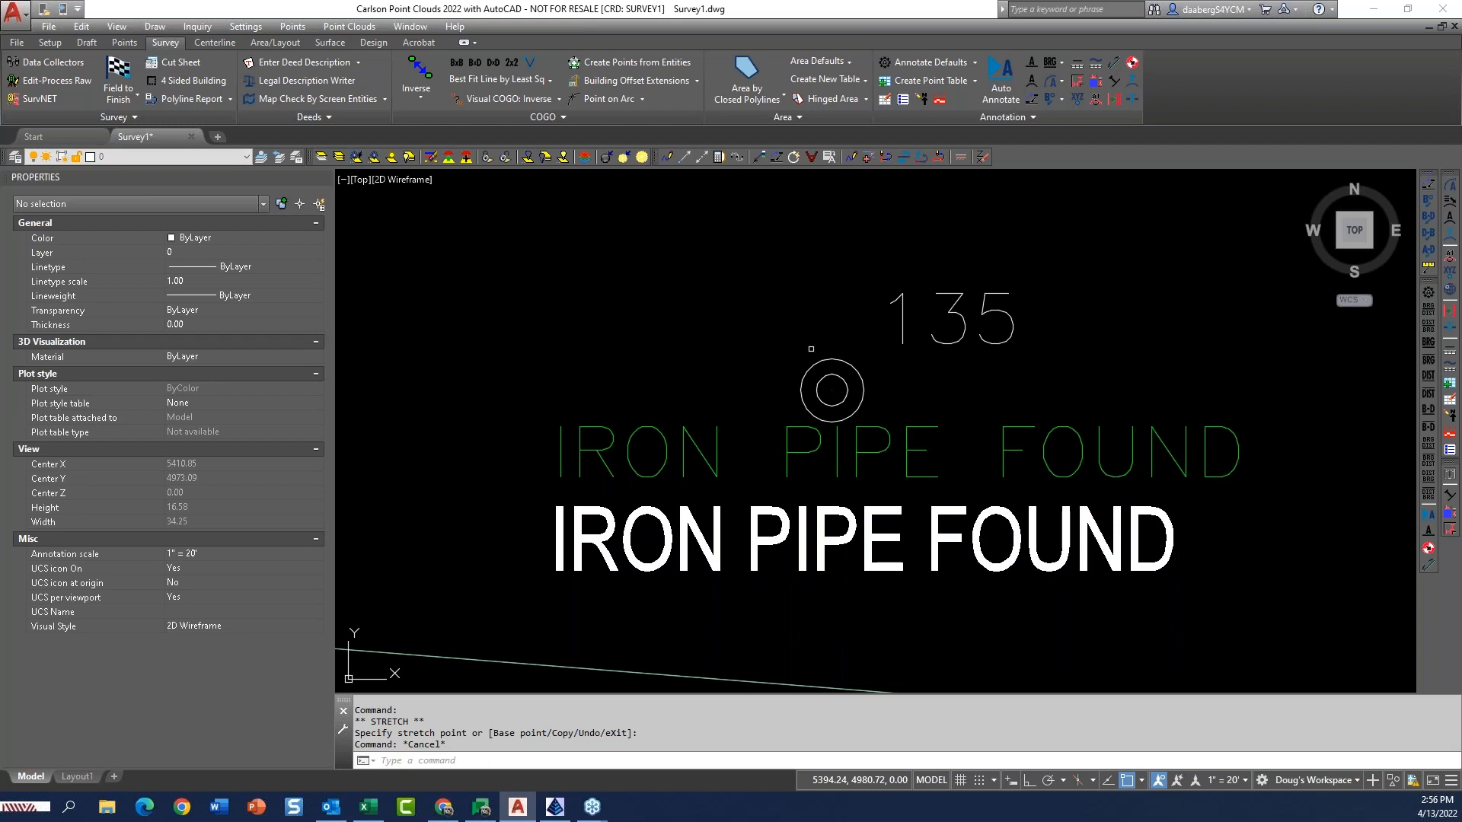
Freeze the PNTS-MONUMENTS layer by picking the point at the center of the iron pipe symbol.
left_click(356, 157)
left_click(836, 386)
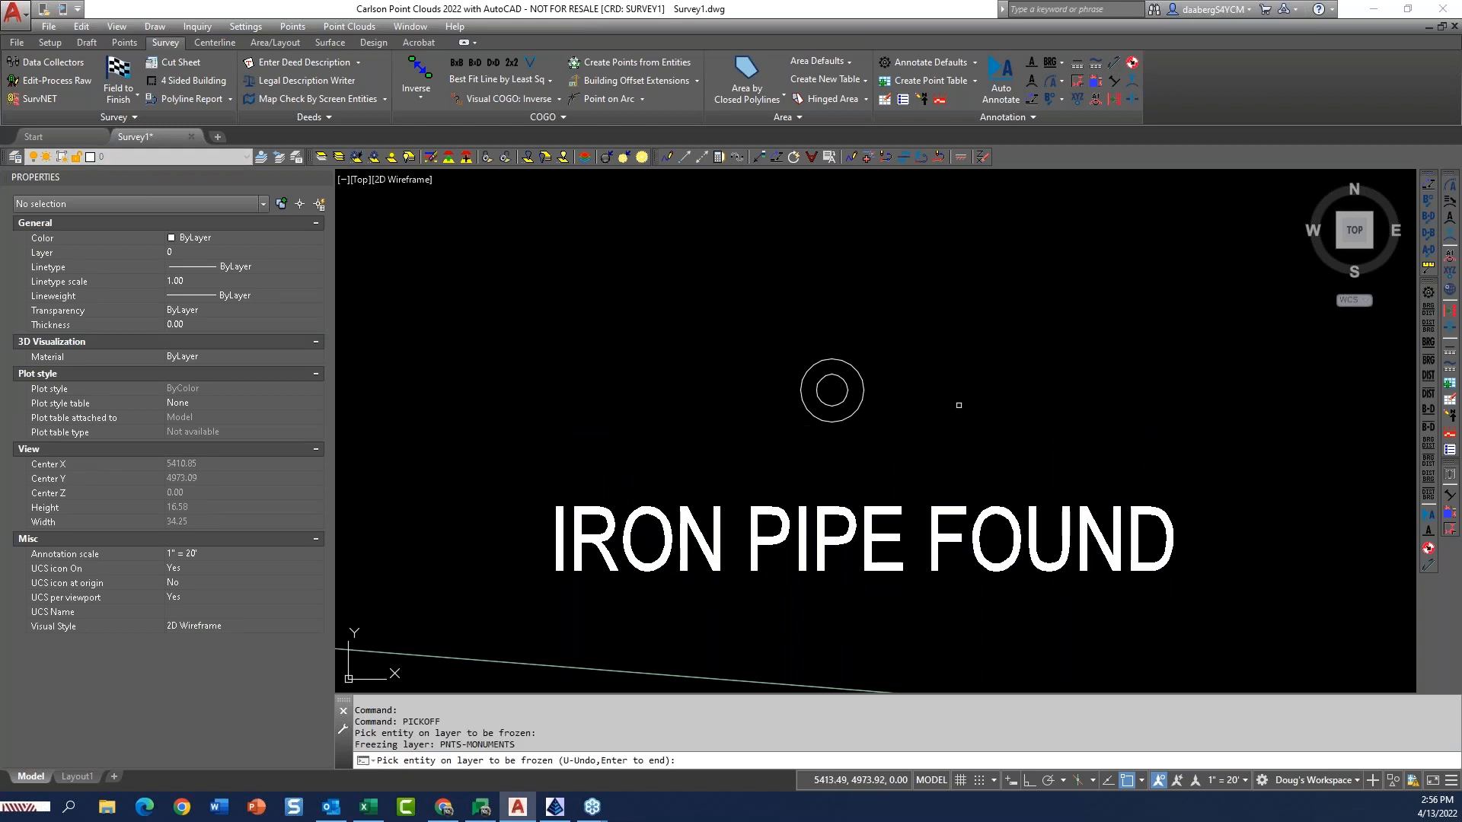
left_click(884, 511)
left_click(881, 485)
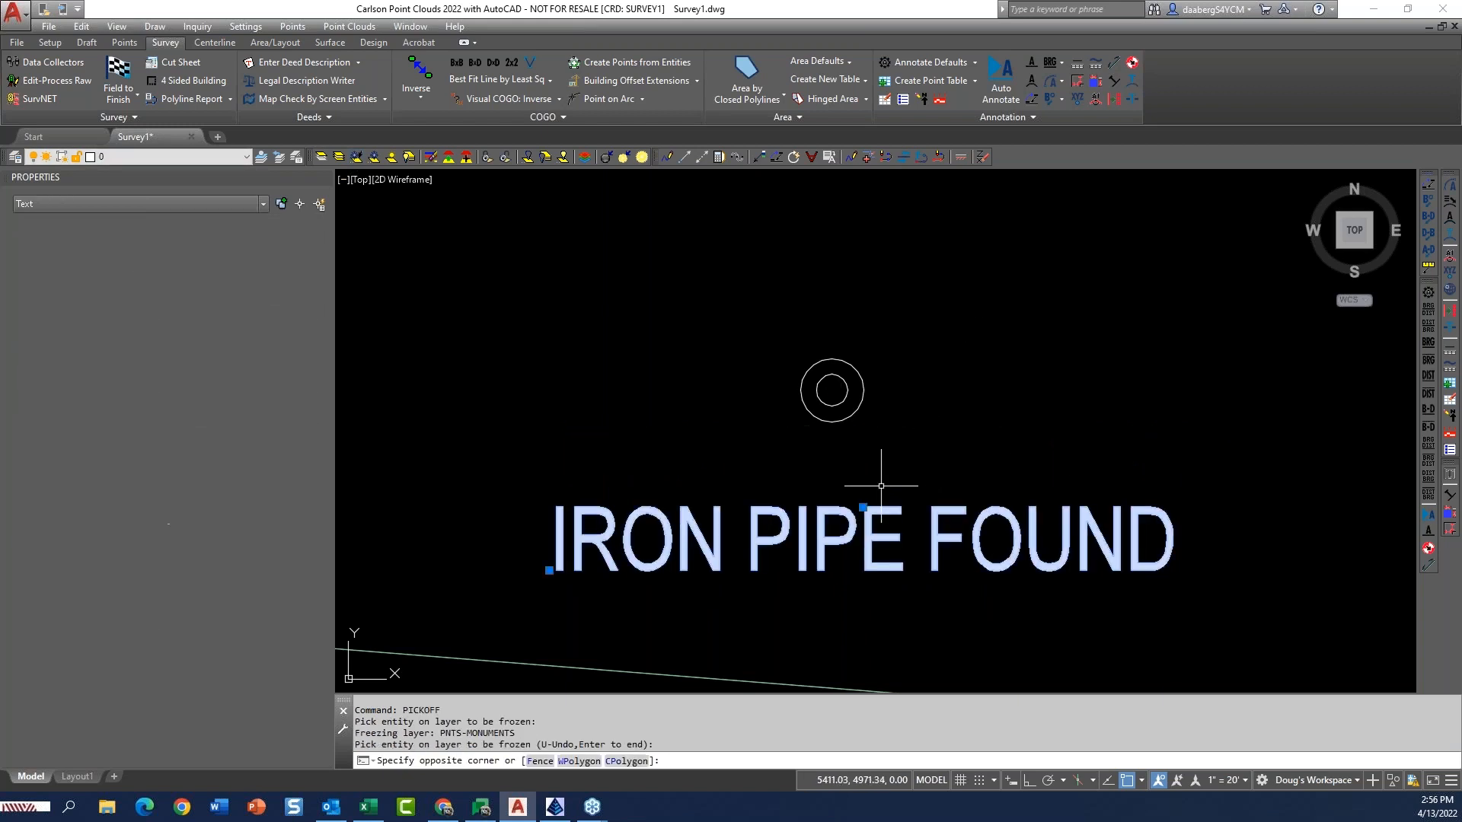
key("Escape")
key("Escape")
Move the IRON PIPE FOUND text to just above and slightly right of the iron pipe symbol.
scroll(883, 479, "down", 4)
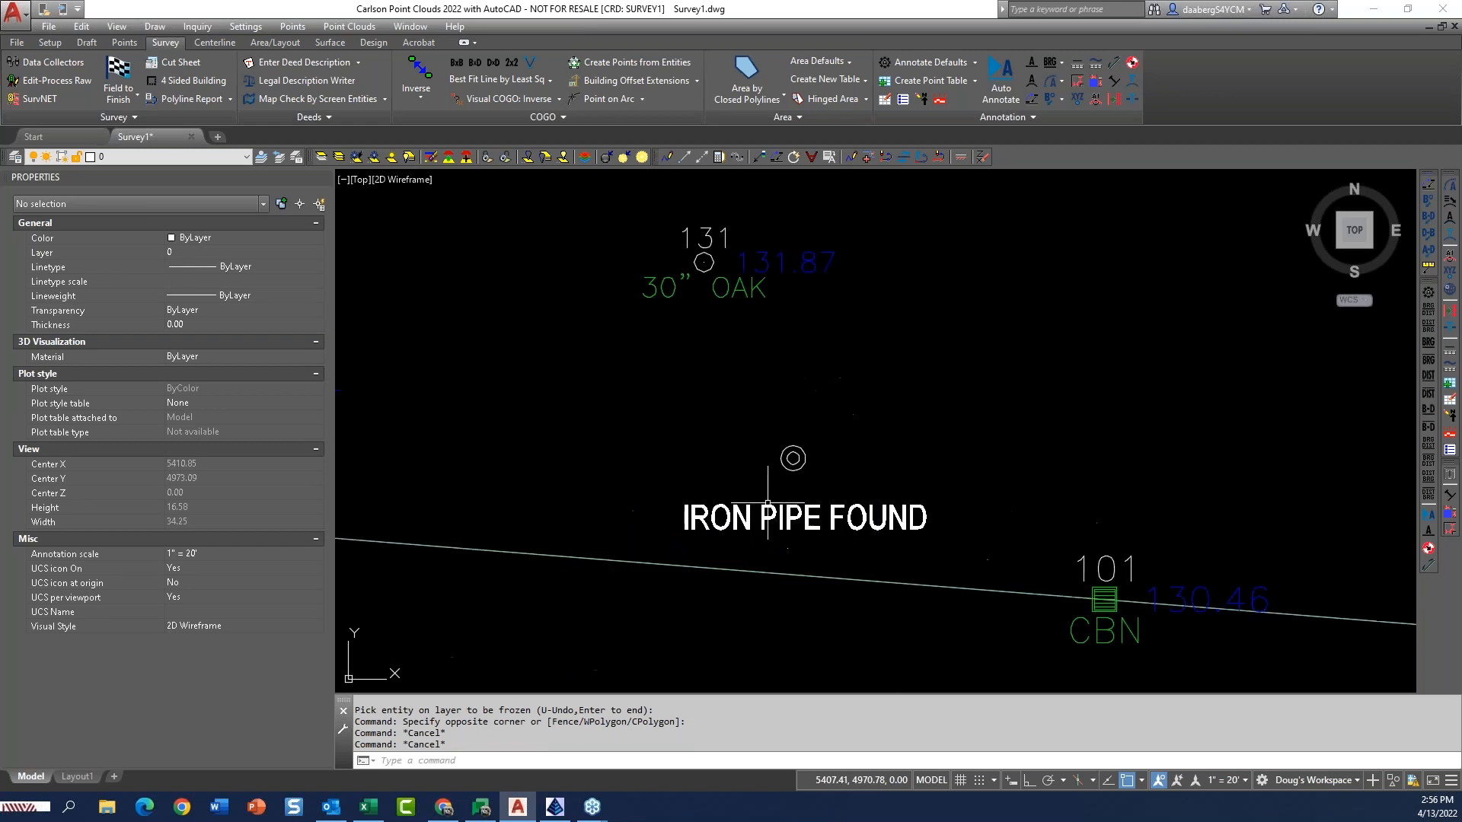
left_click(799, 518)
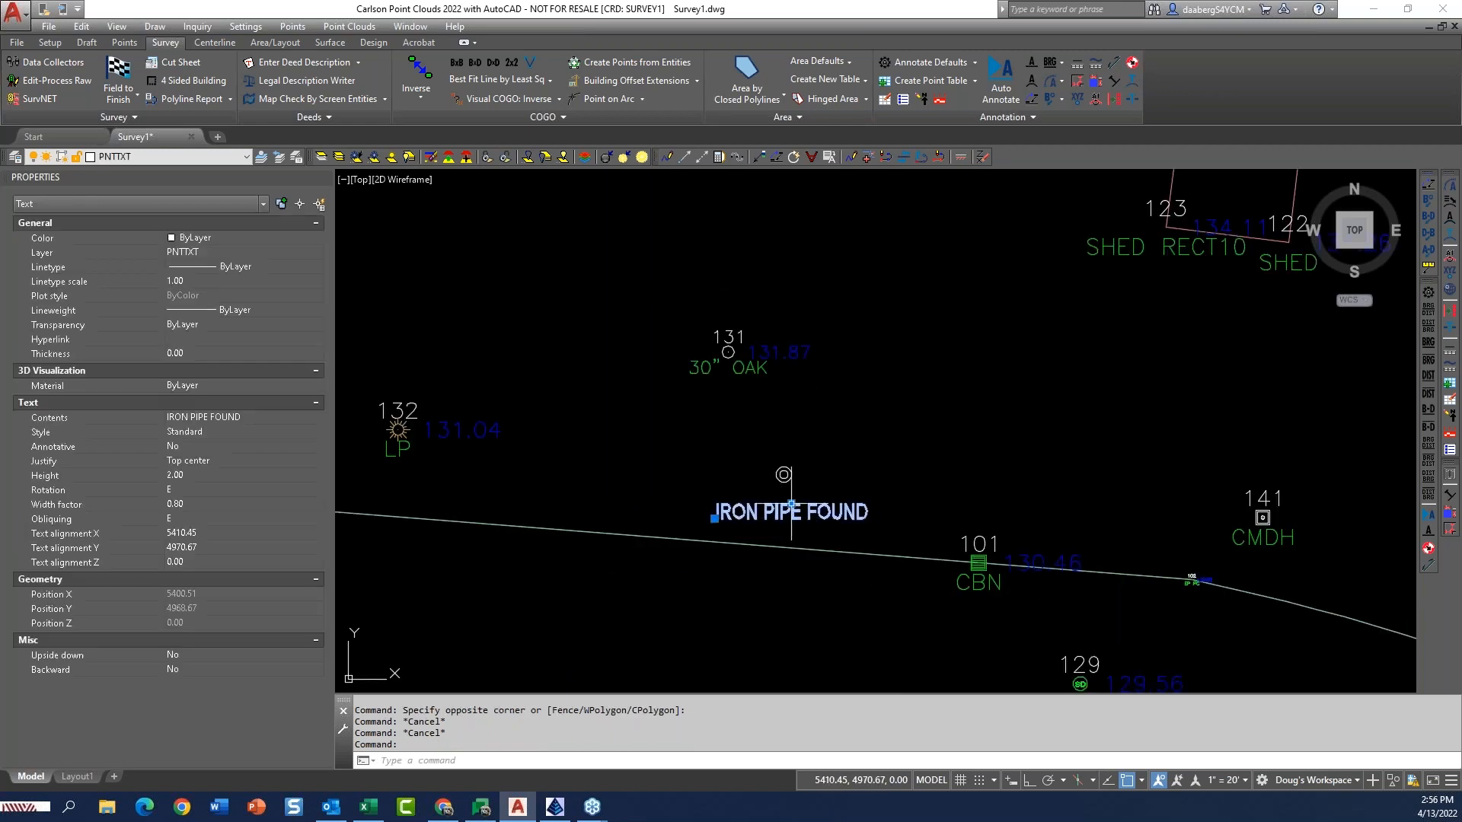
left_click(791, 504)
left_click(804, 440)
key("Escape")
key("Escape")
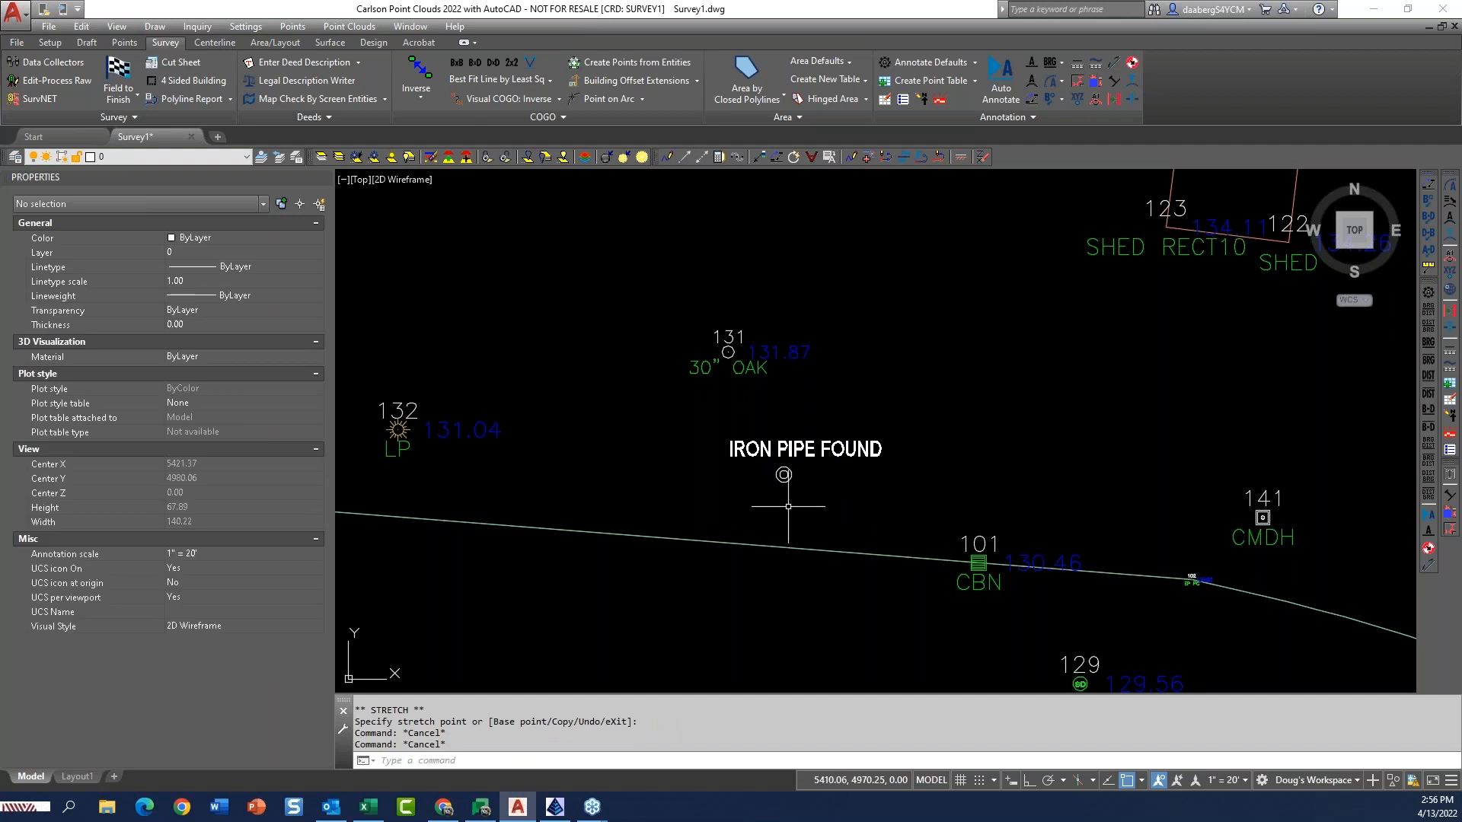
Open the IP code's definition for editing from the Field to Finish code table, showing all categories.
left_click(128, 79)
left_click(638, 529)
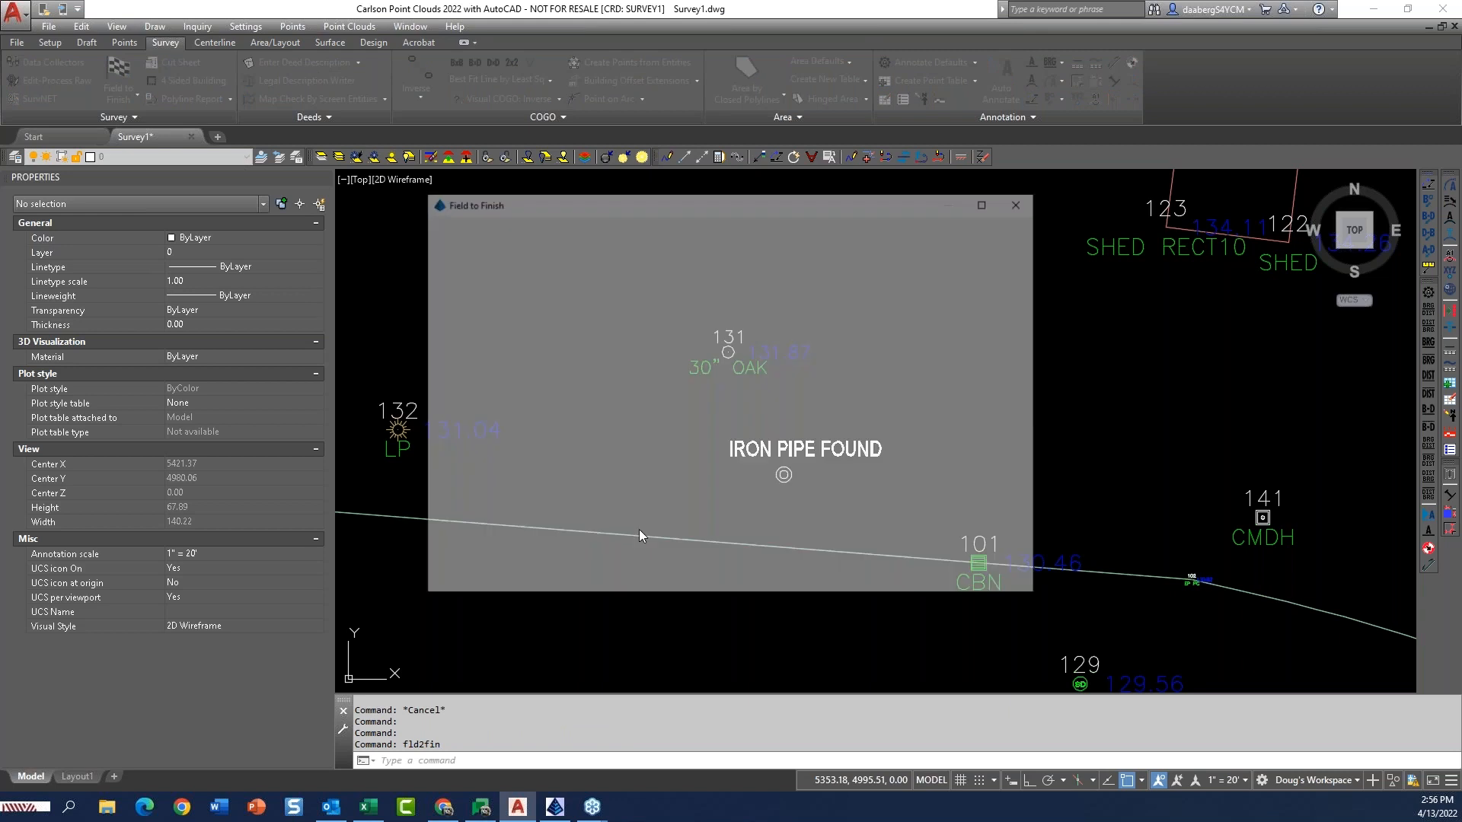
left_click(454, 306)
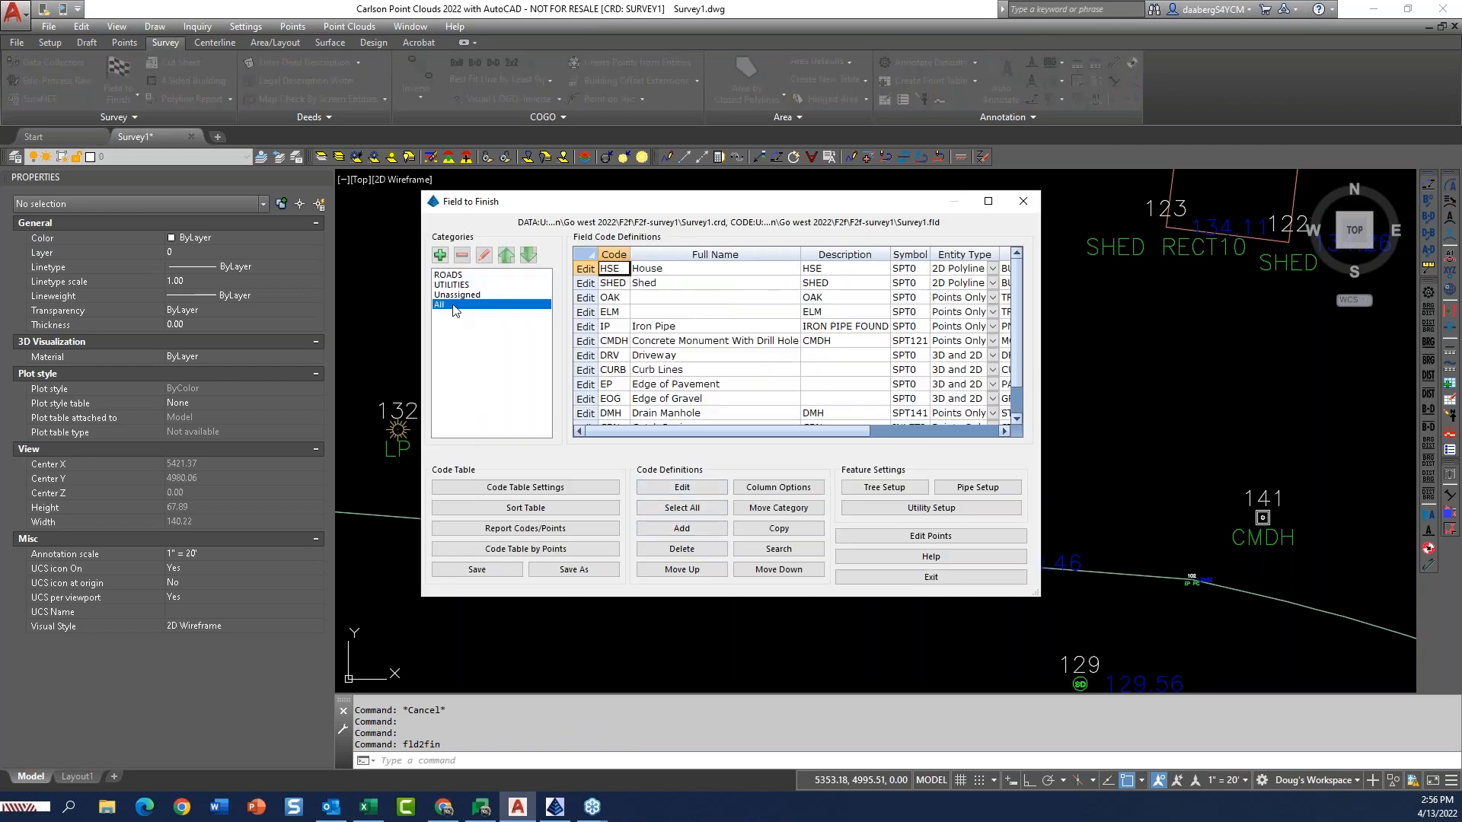
left_click(597, 326)
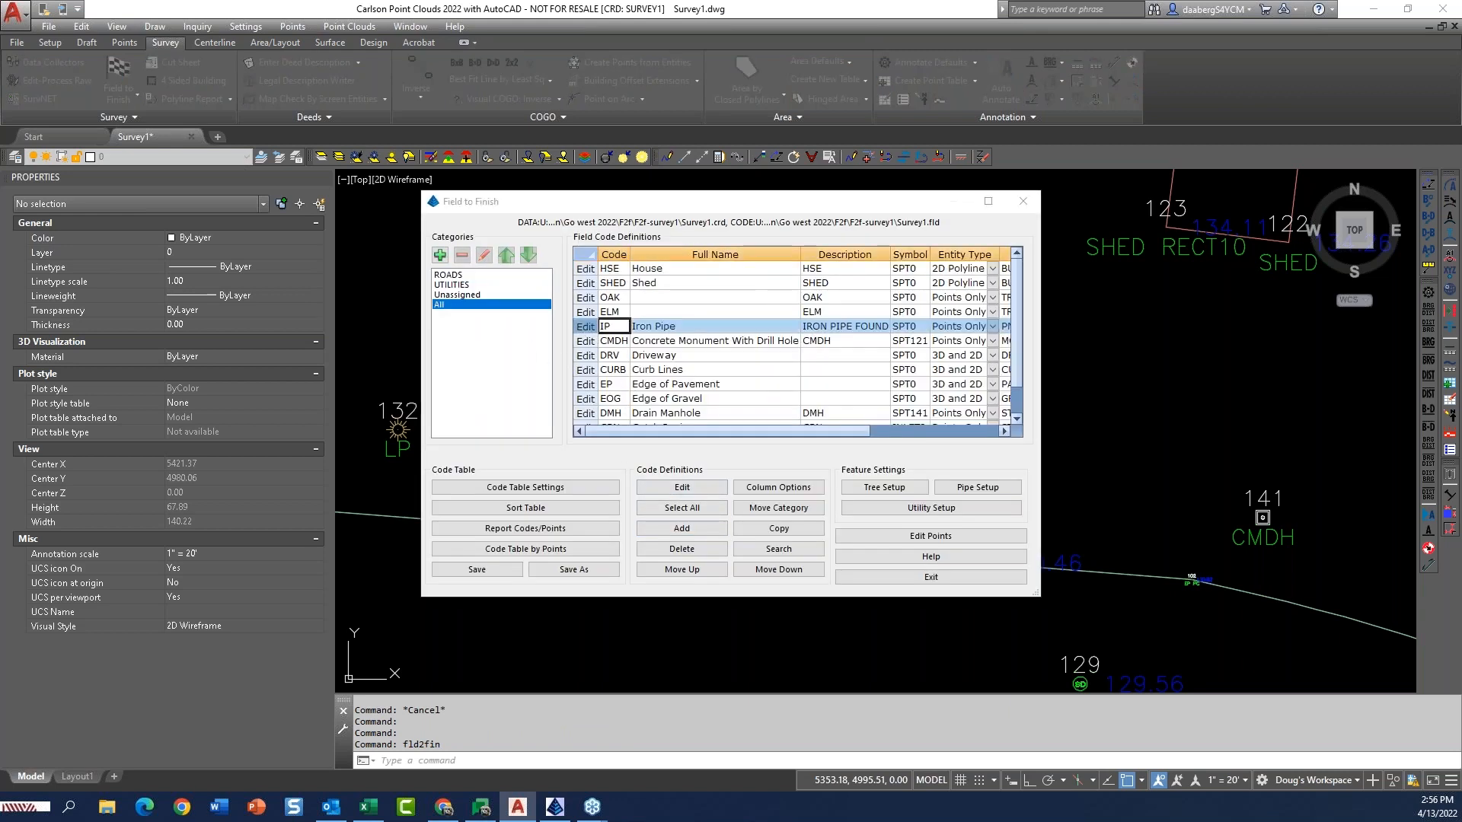
left_click(681, 487)
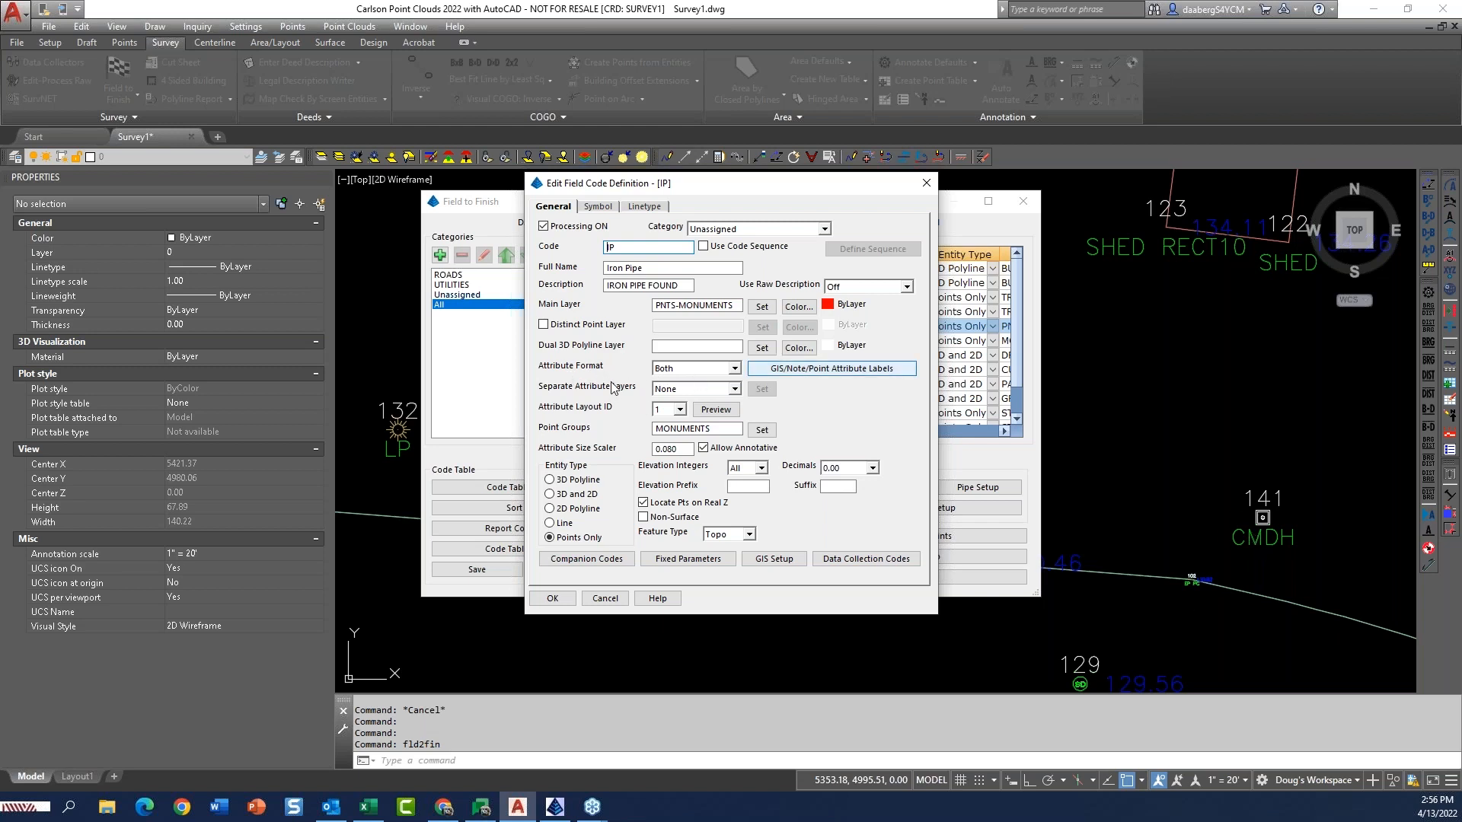
Keep the IP attribute format at Both and exclude the point number and elevation from its text labels.
left_click(740, 369)
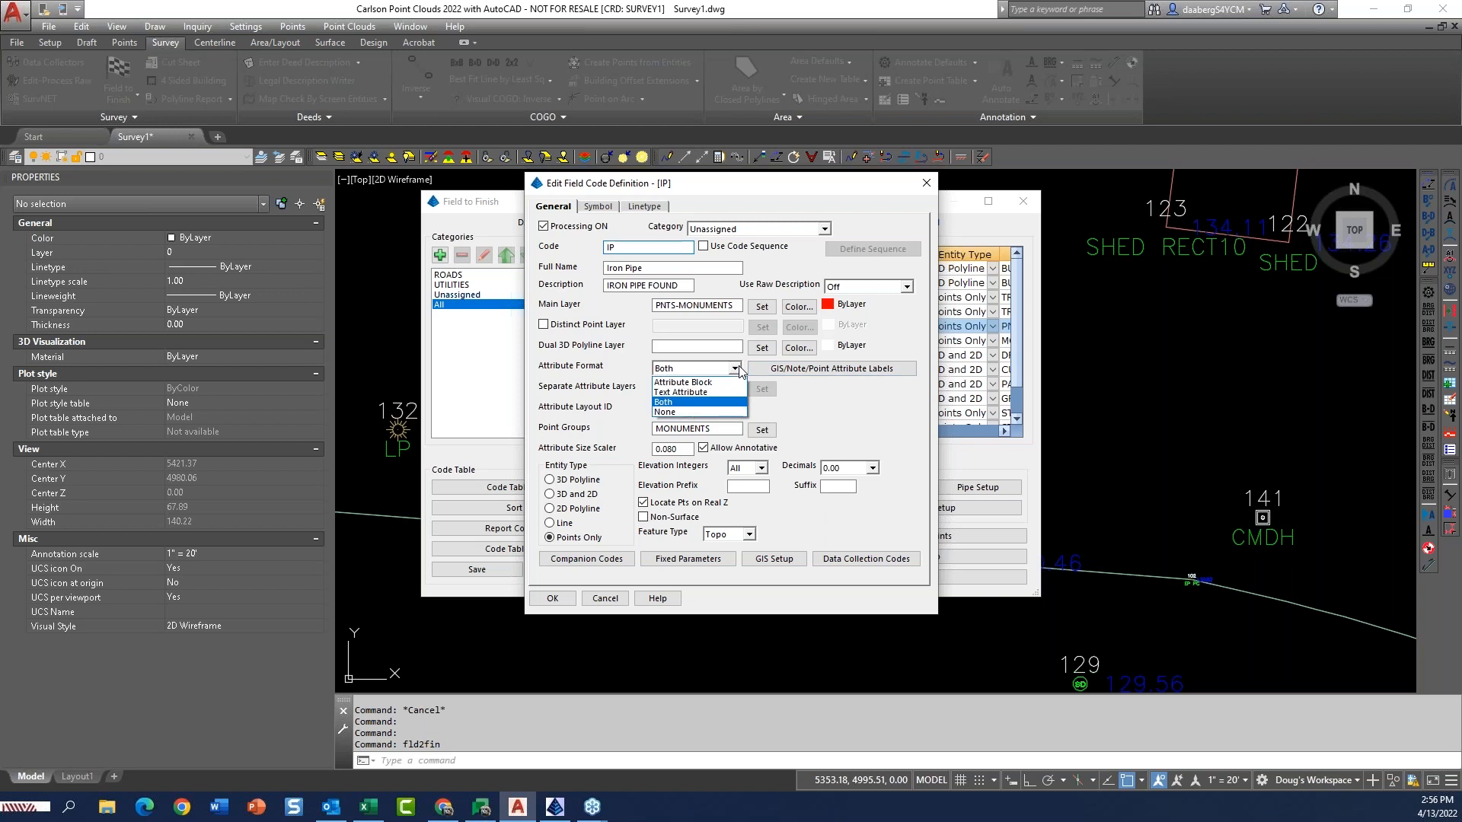
left_click(740, 369)
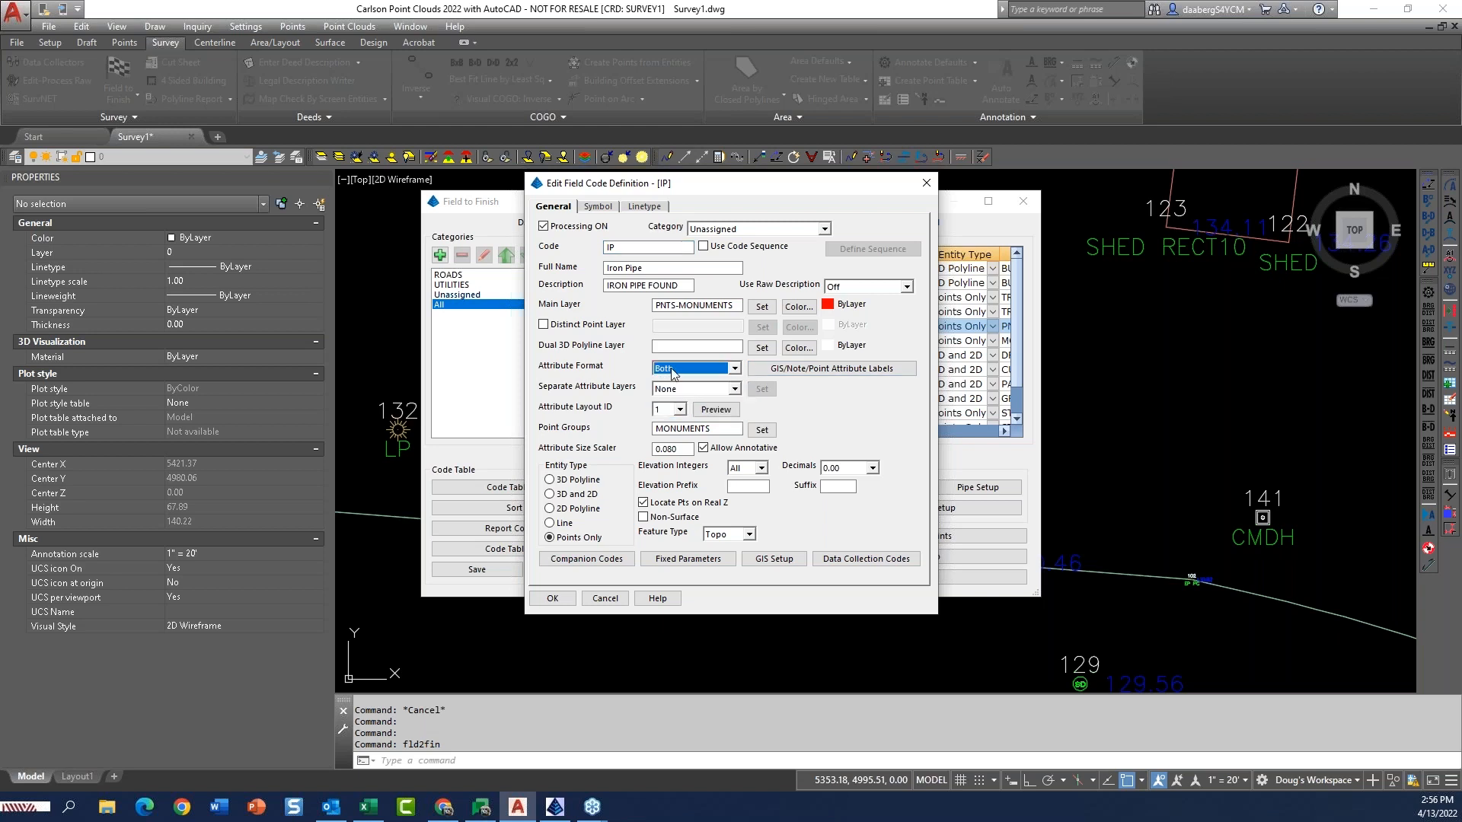
left_click(821, 377)
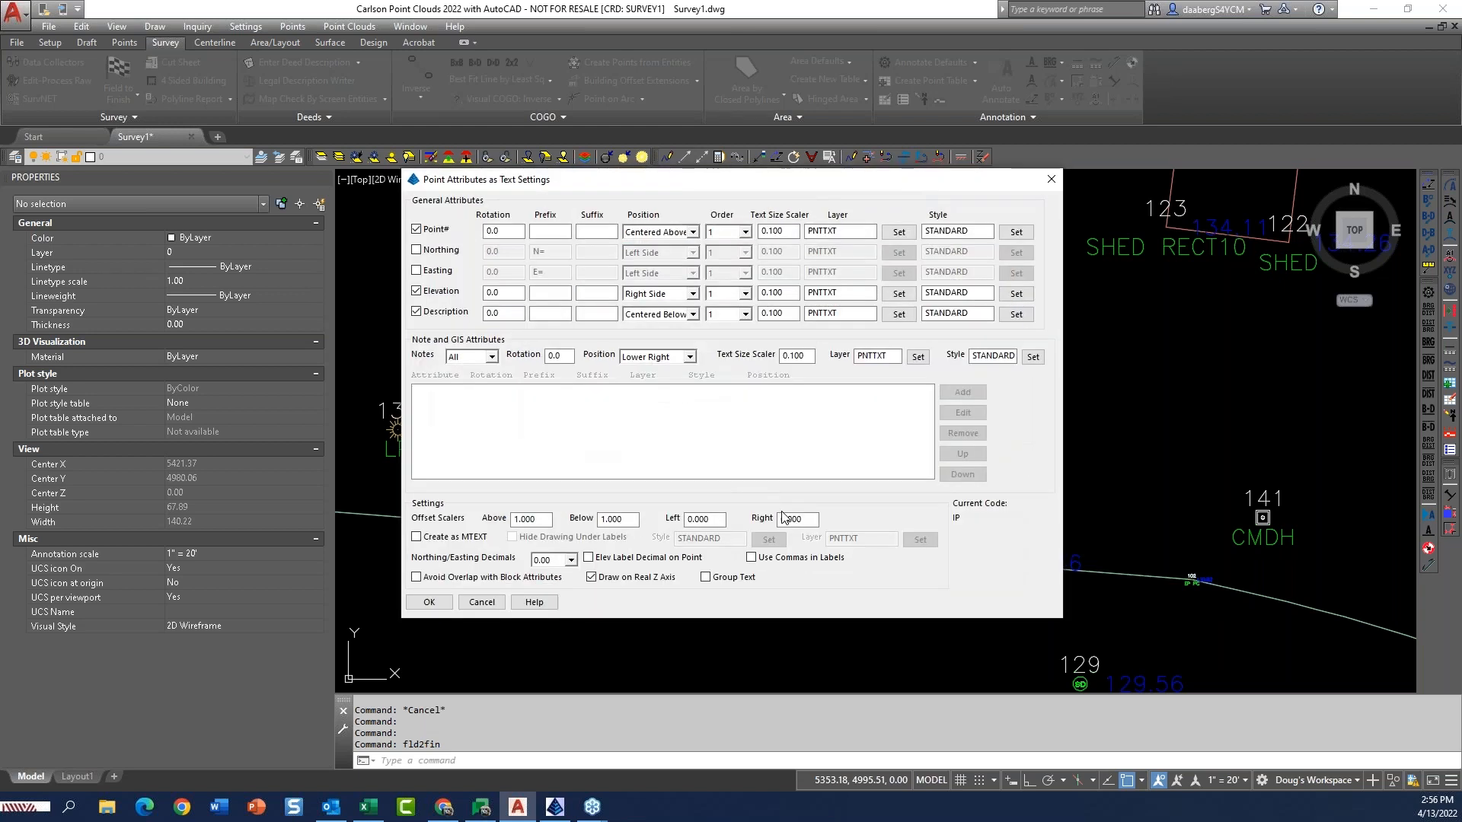
left_click(422, 230)
left_click(416, 291)
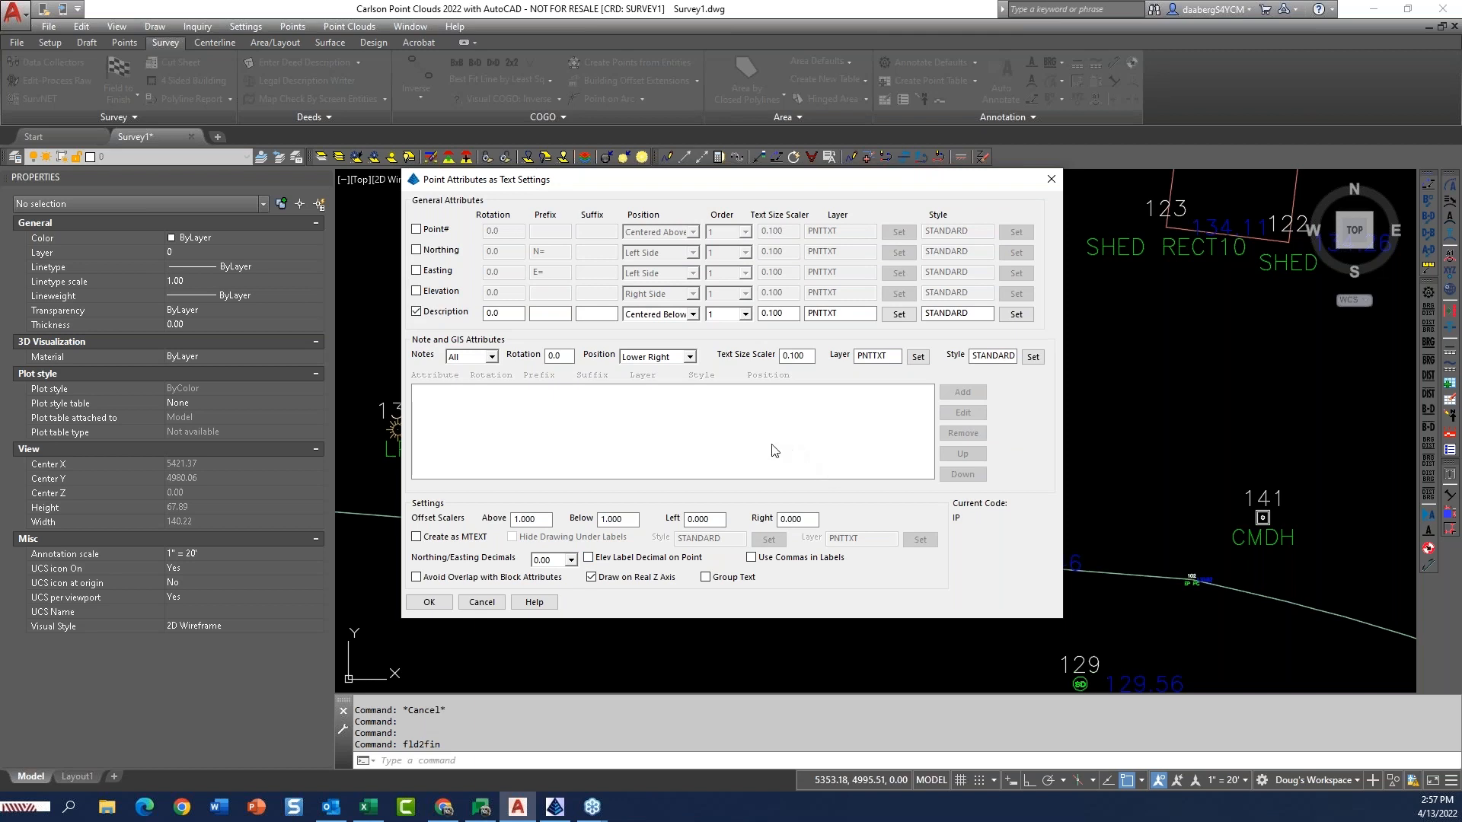
Set the description text label's position to Lower Right, keeping its PNTTXT layer and 0.0 rotation.
left_click(693, 314)
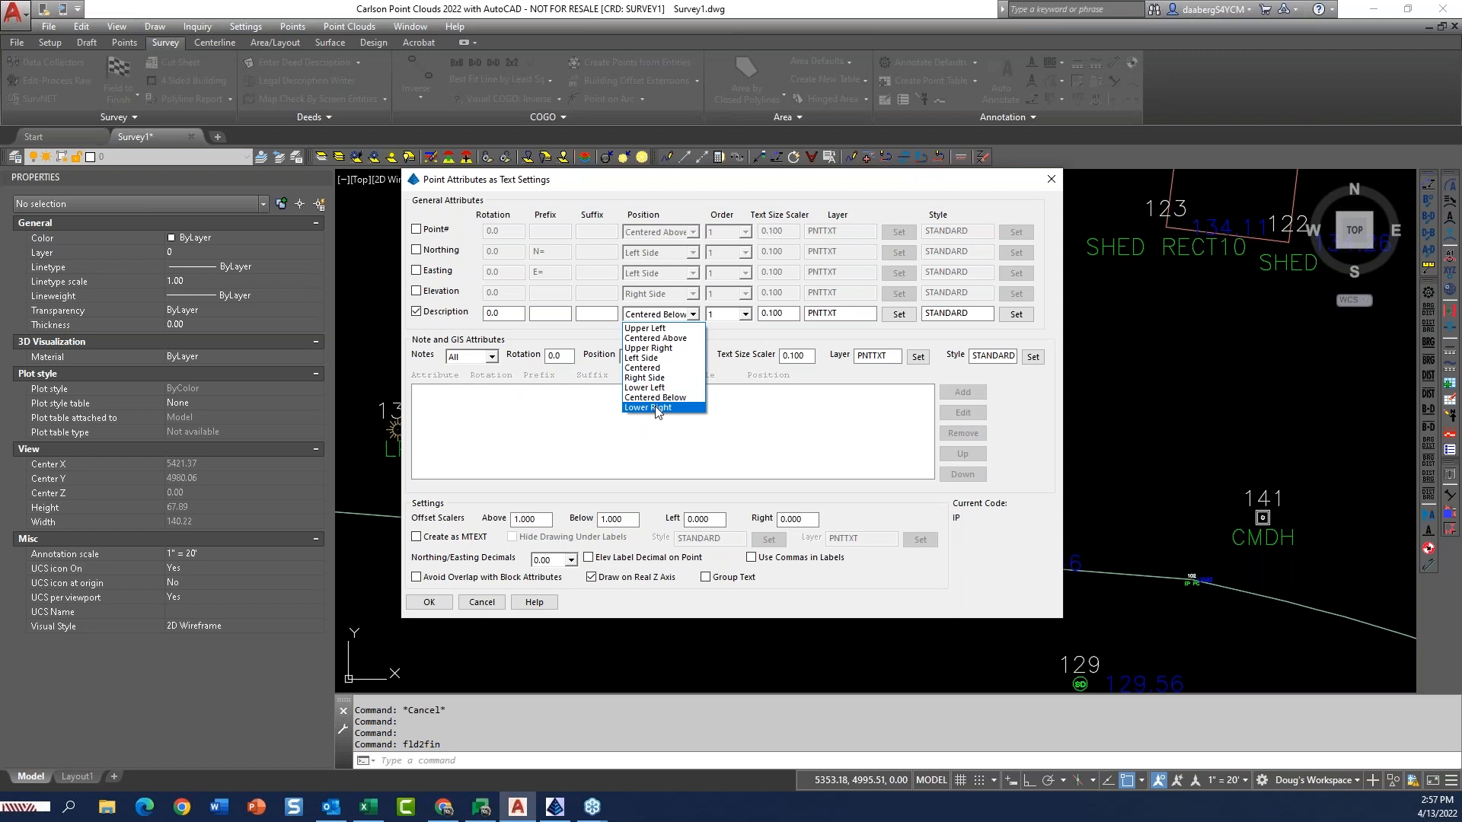
left_click(656, 407)
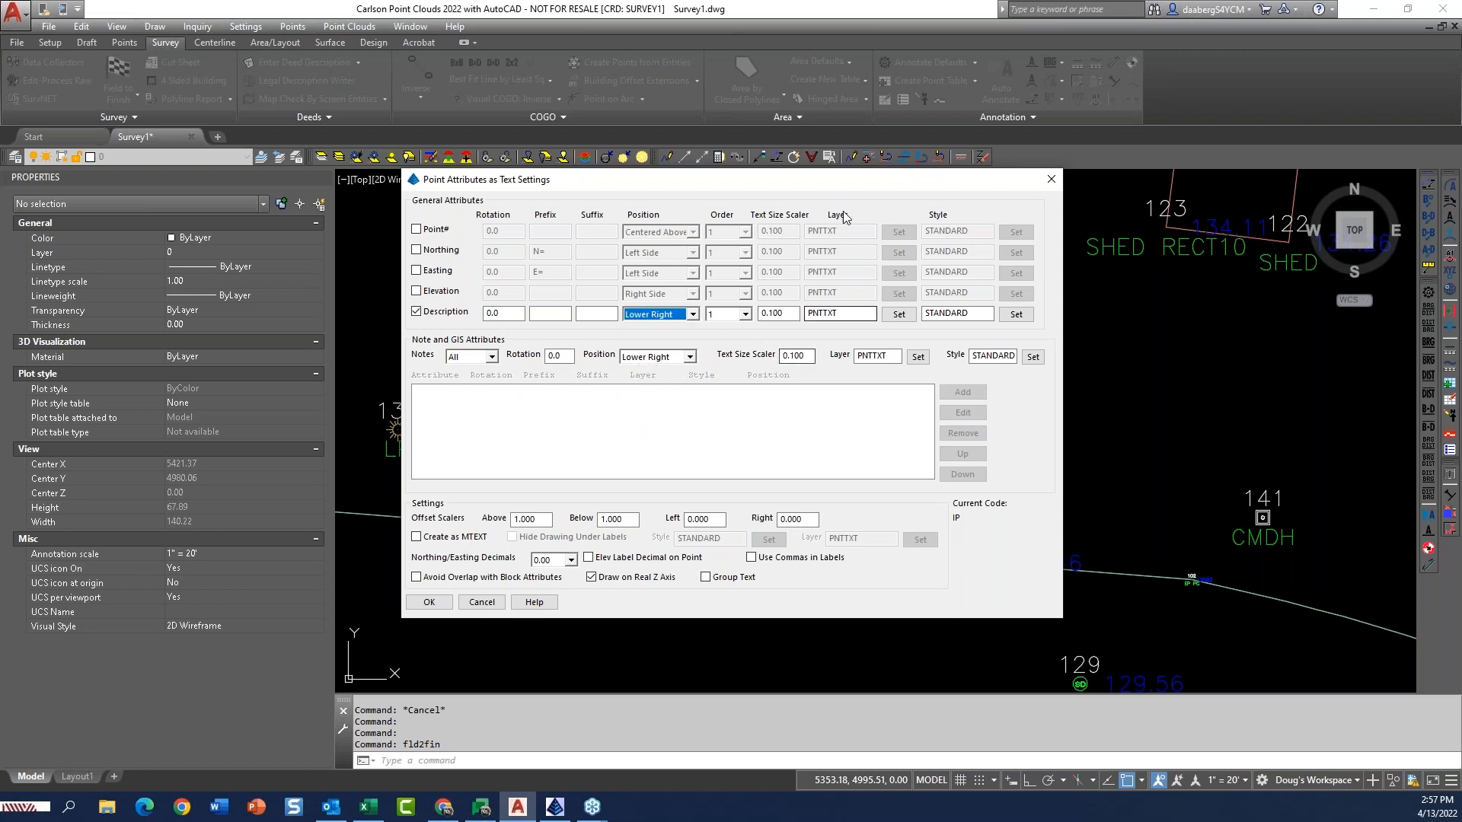
double_click(828, 313)
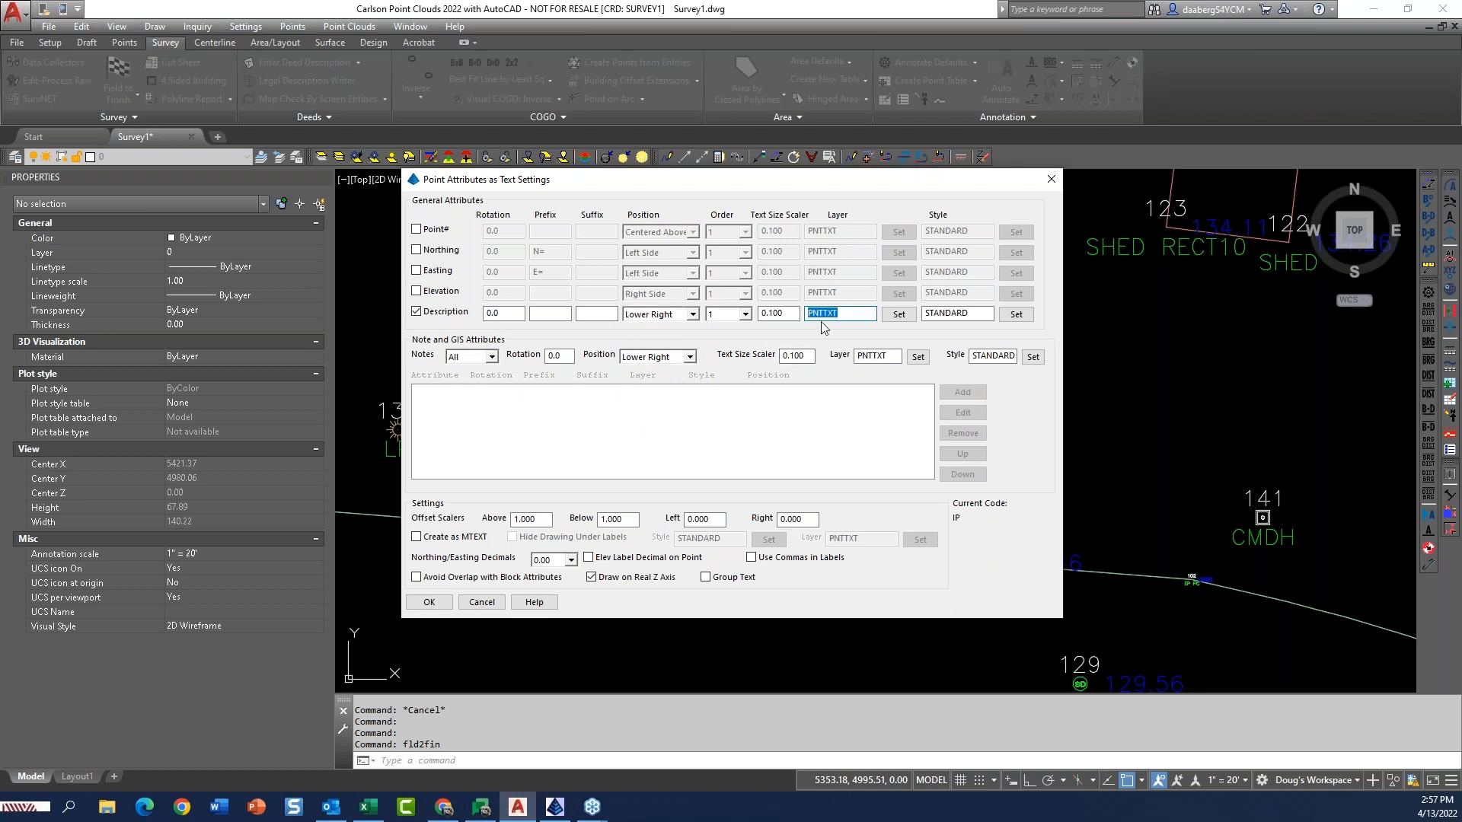
left_click(856, 318)
left_click(508, 314)
Enable creating the labels as MTEXT and set the above, below, left and right offset scalers to .3.
left_click(416, 538)
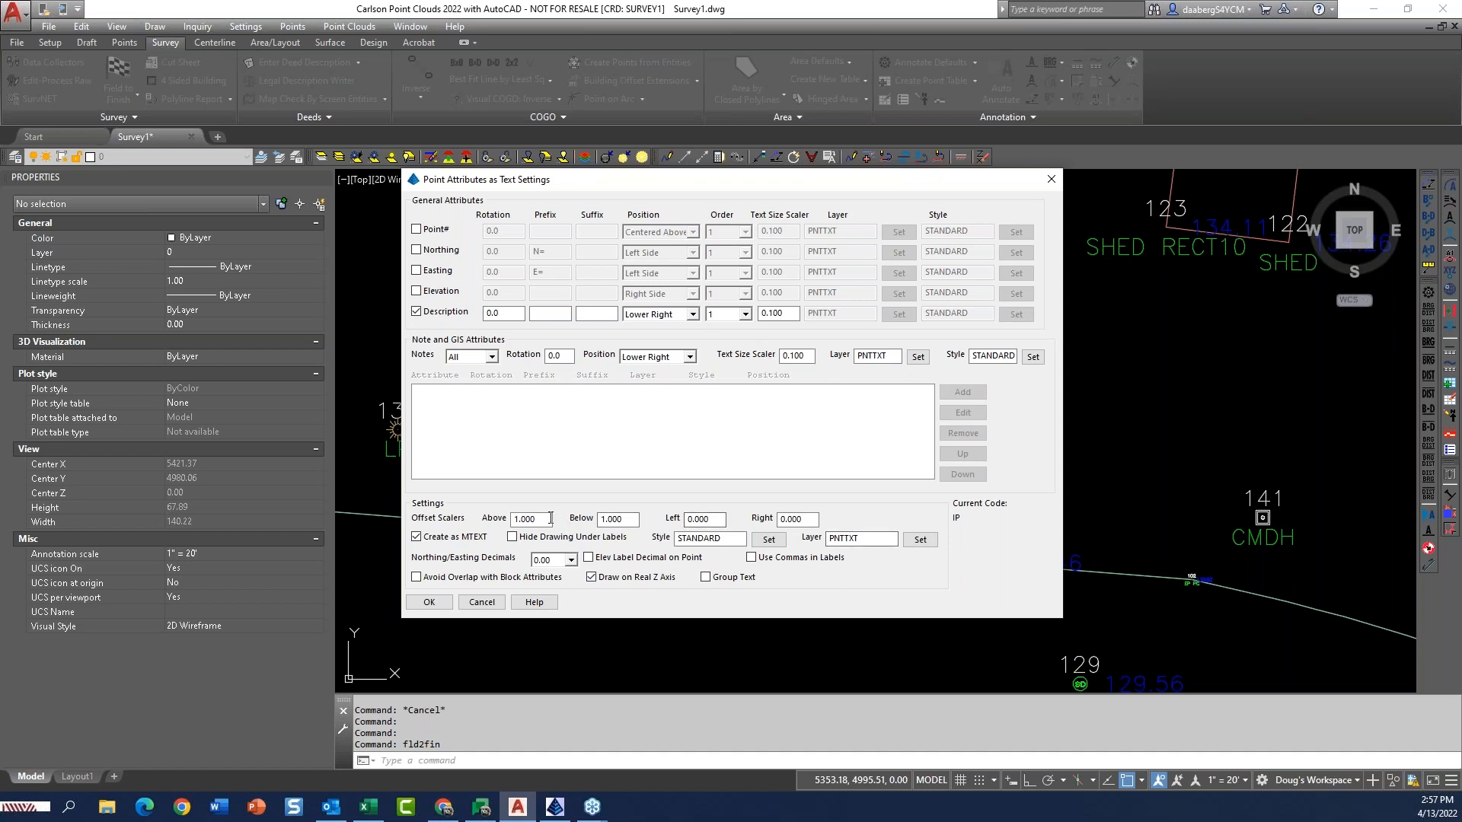
left_click_drag(544, 520, 500, 523)
type(".3")
key("Tab")
type(".3")
key("Tab")
type(".3")
key("Tab")
type(".3")
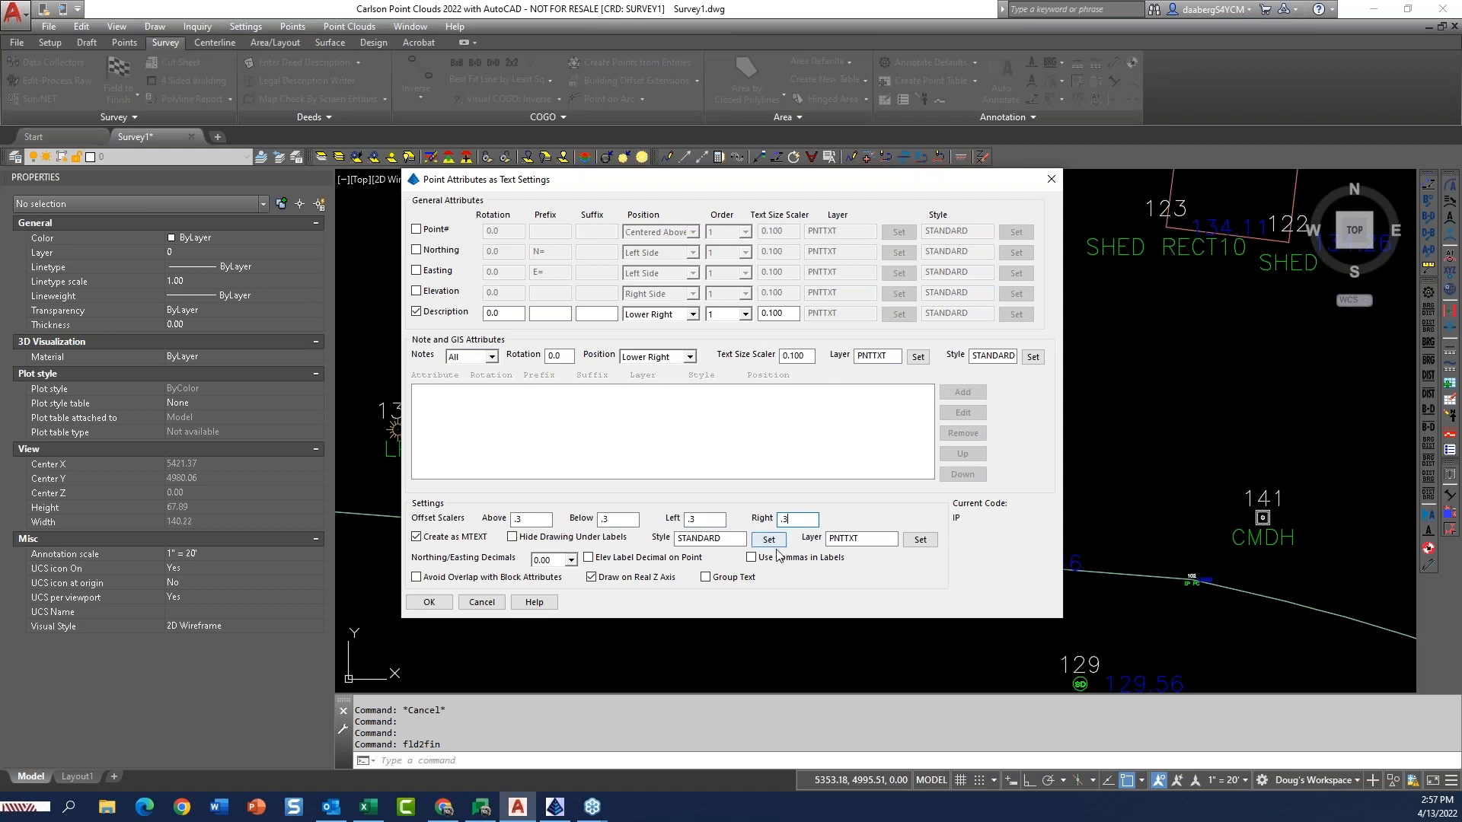
Check the note attribute choices, leave them at All, and accept the point attribute text settings.
left_click_drag(775, 190, 978, 123)
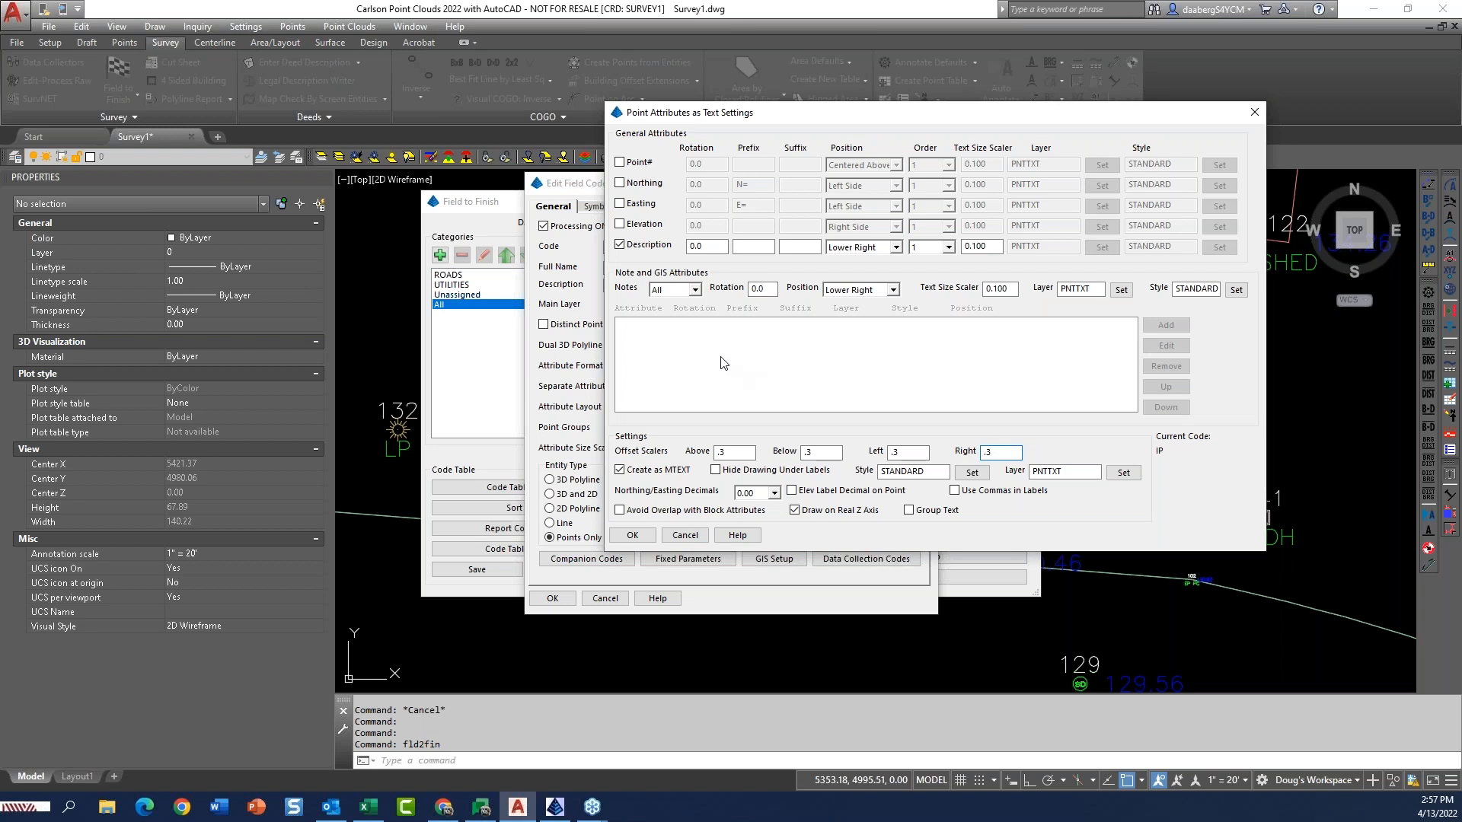
left_click(695, 290)
left_click(694, 290)
left_click(632, 535)
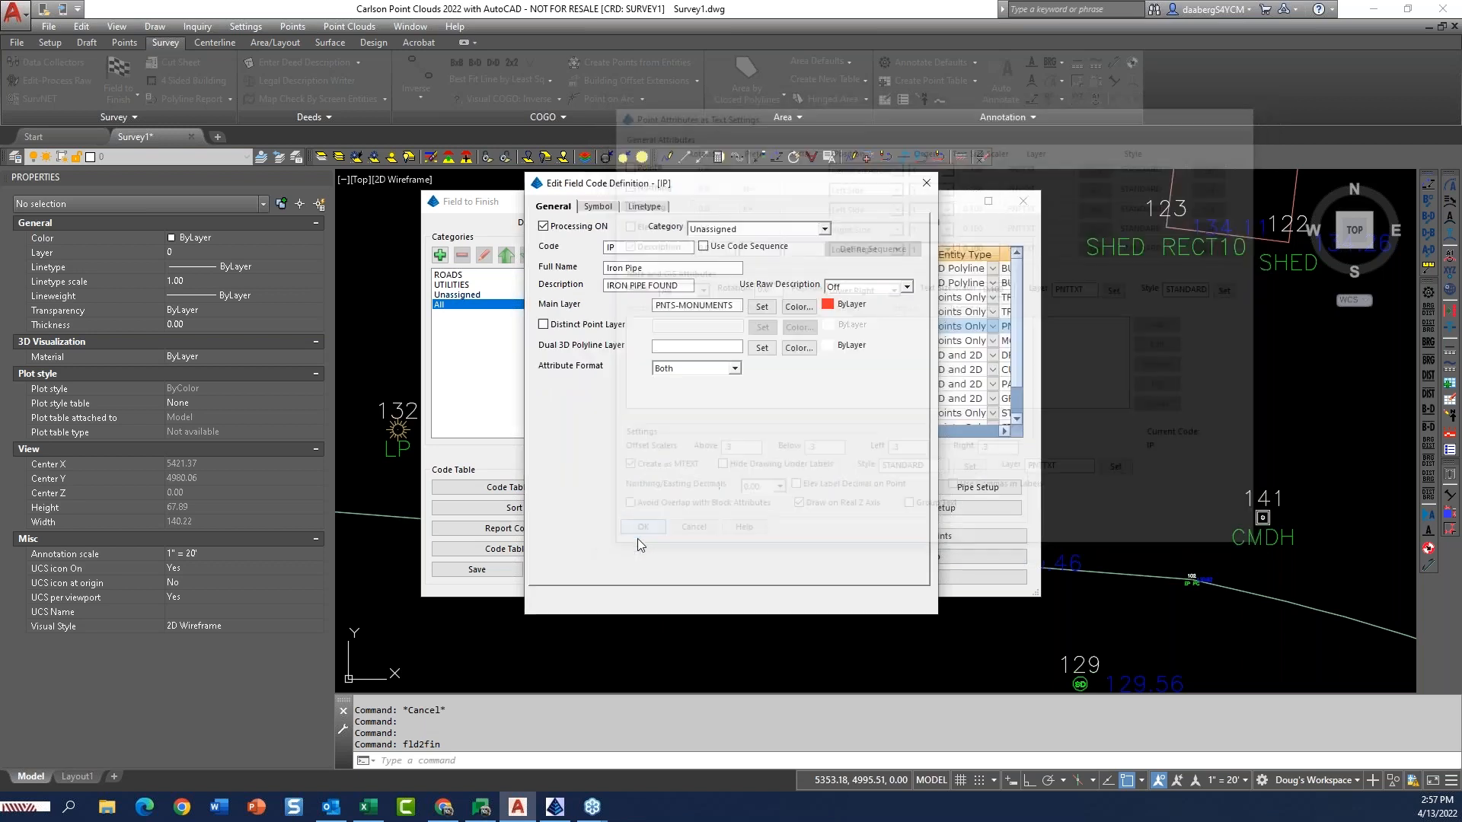
Accept the IP code definition, save the code table, and redraw all points with Field to Finish.
left_click(558, 598)
left_click(496, 574)
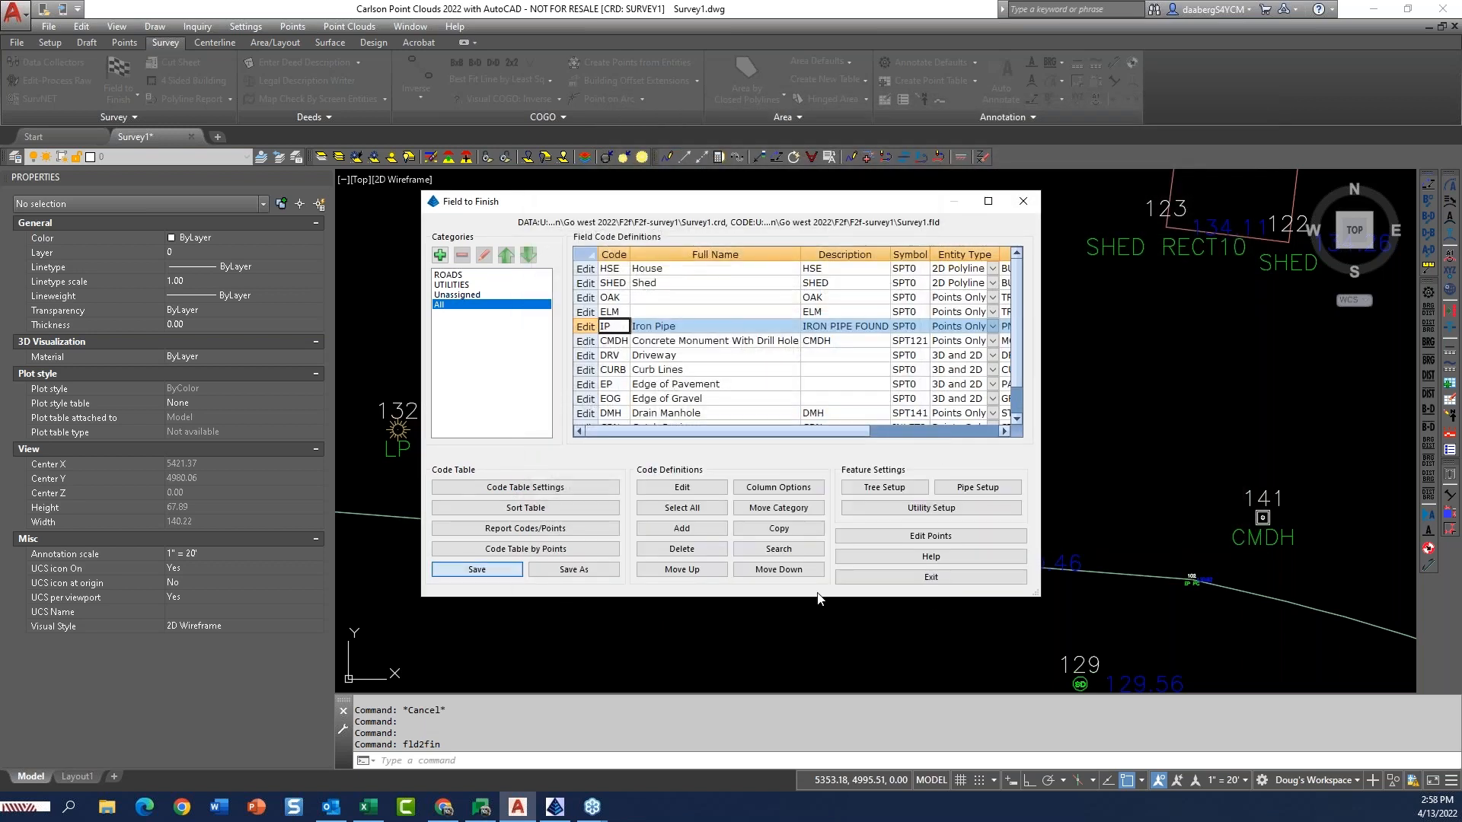
left_click(902, 577)
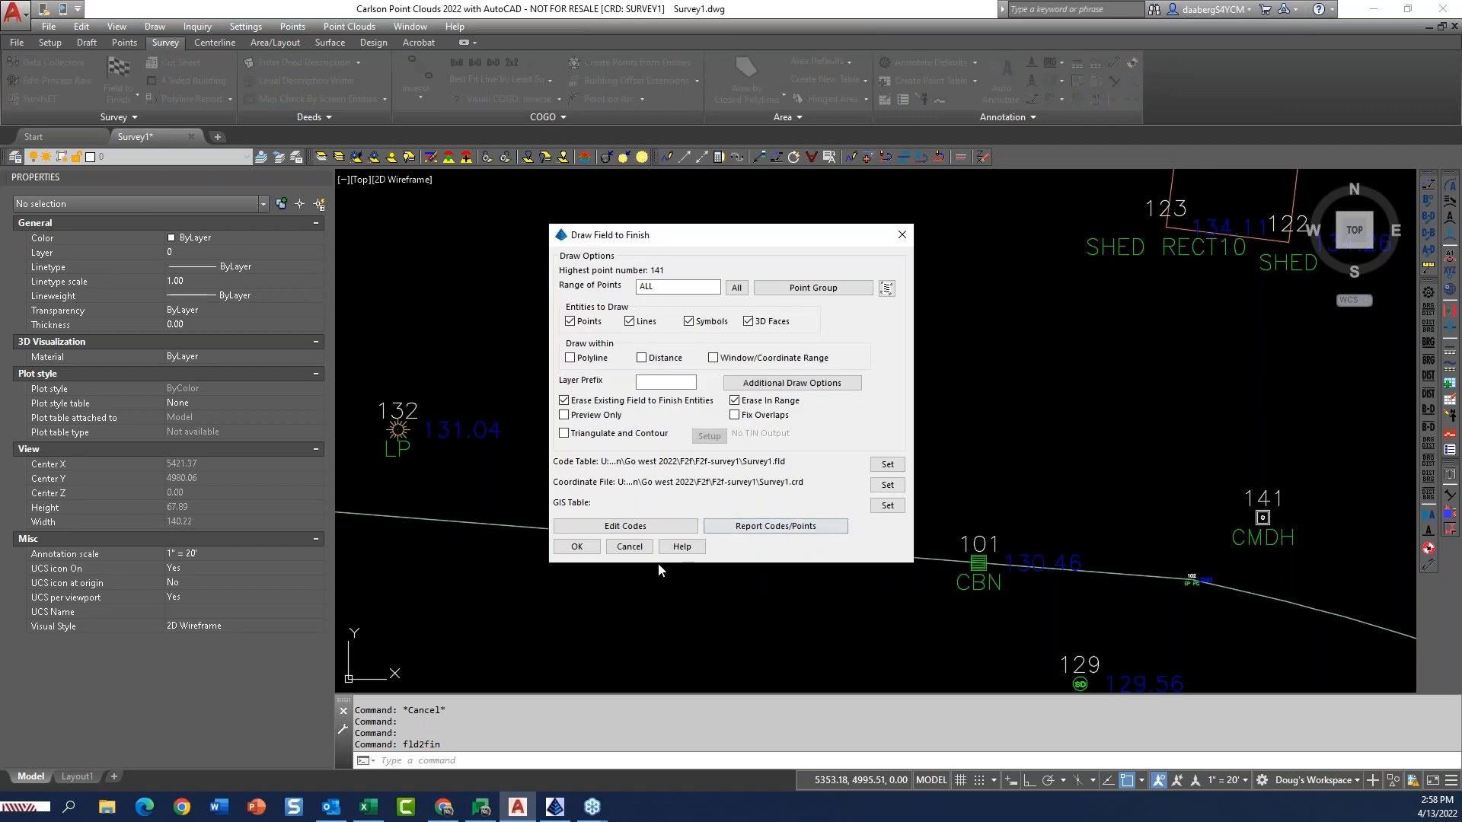
left_click(576, 547)
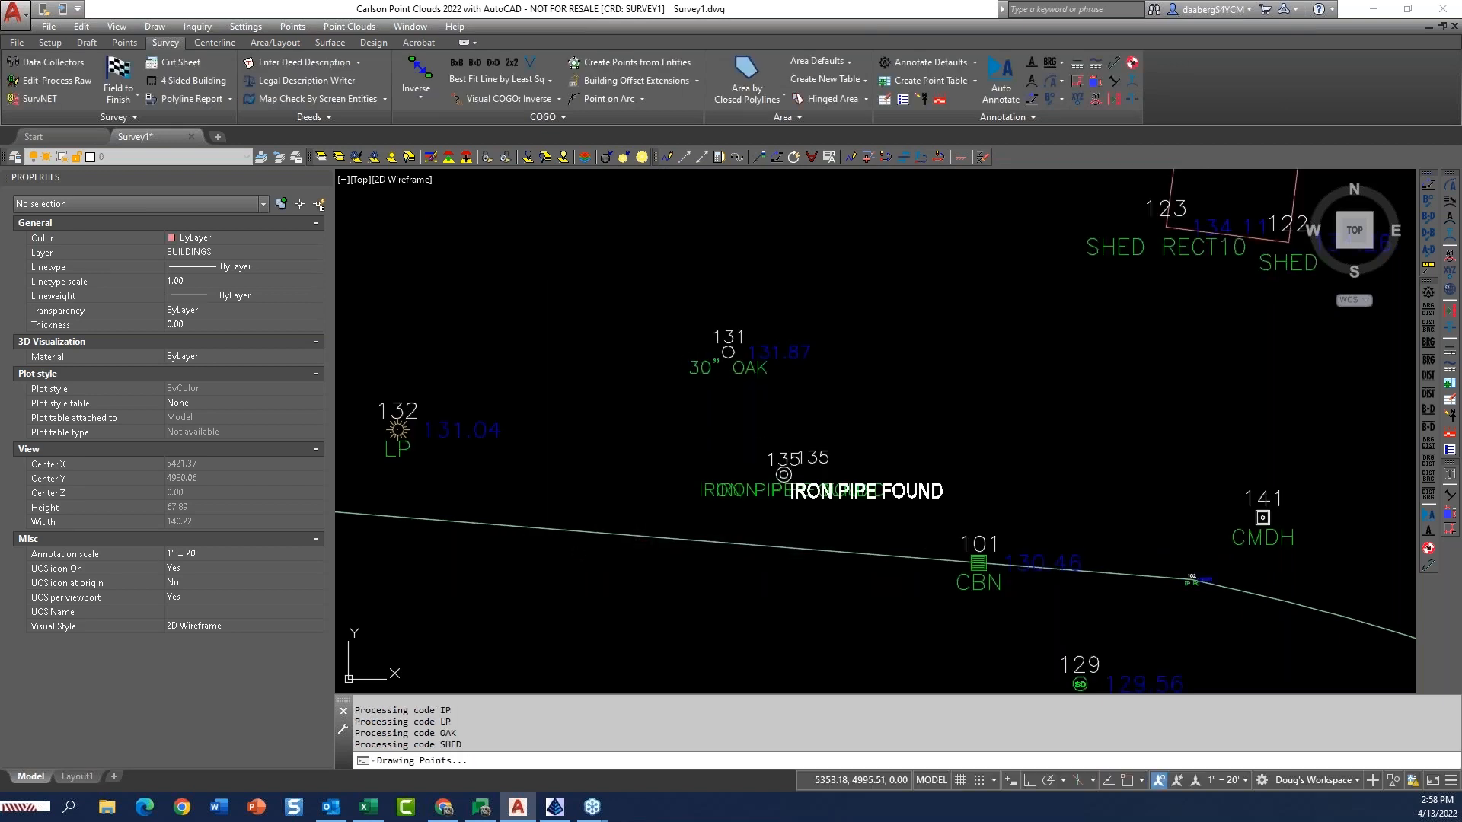
Turn on and thaw all layers and examine the labels around iron pipe point 135.
left_click(408, 157)
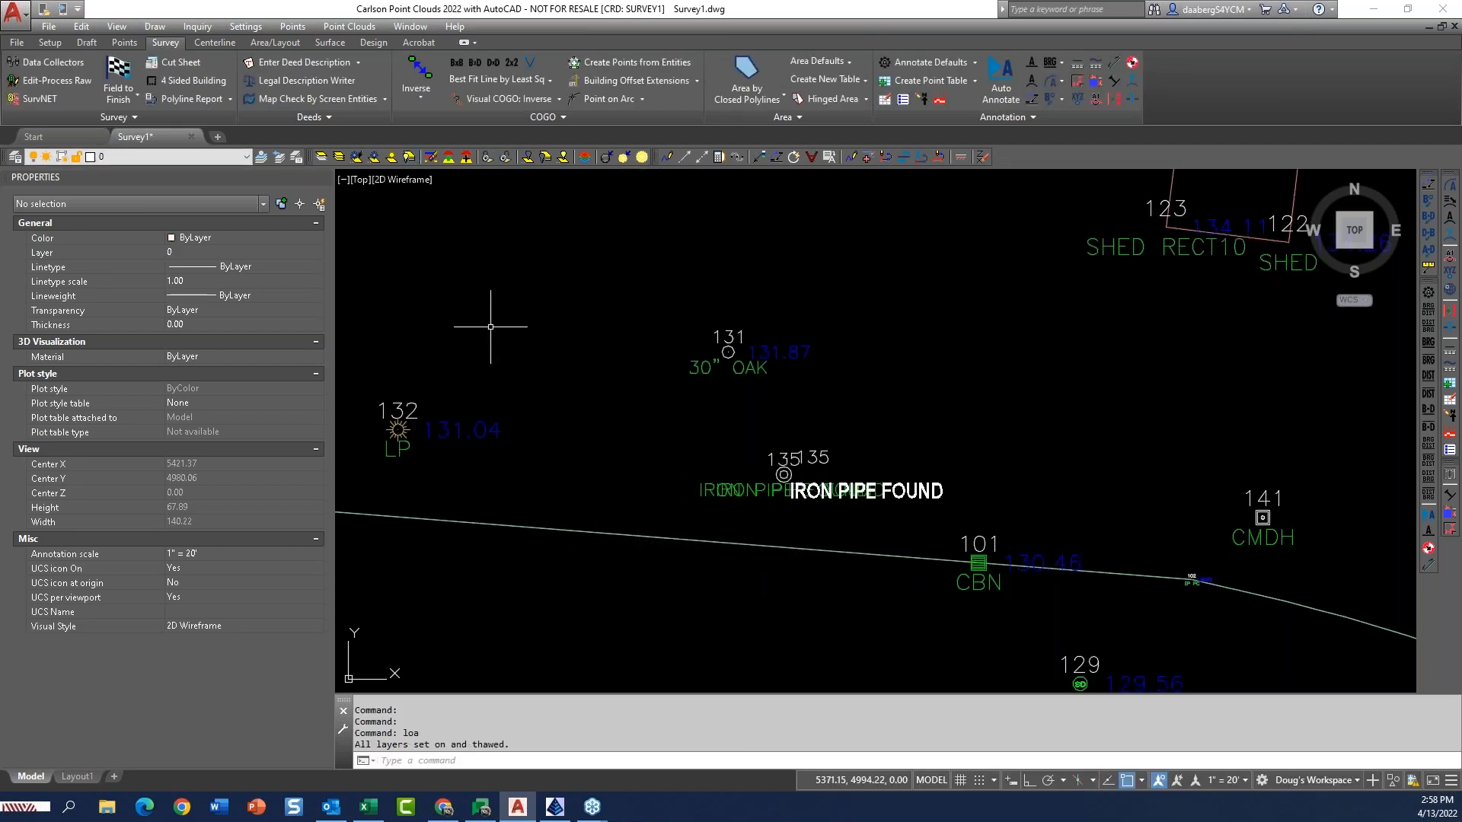
scroll(834, 510, "up", 2)
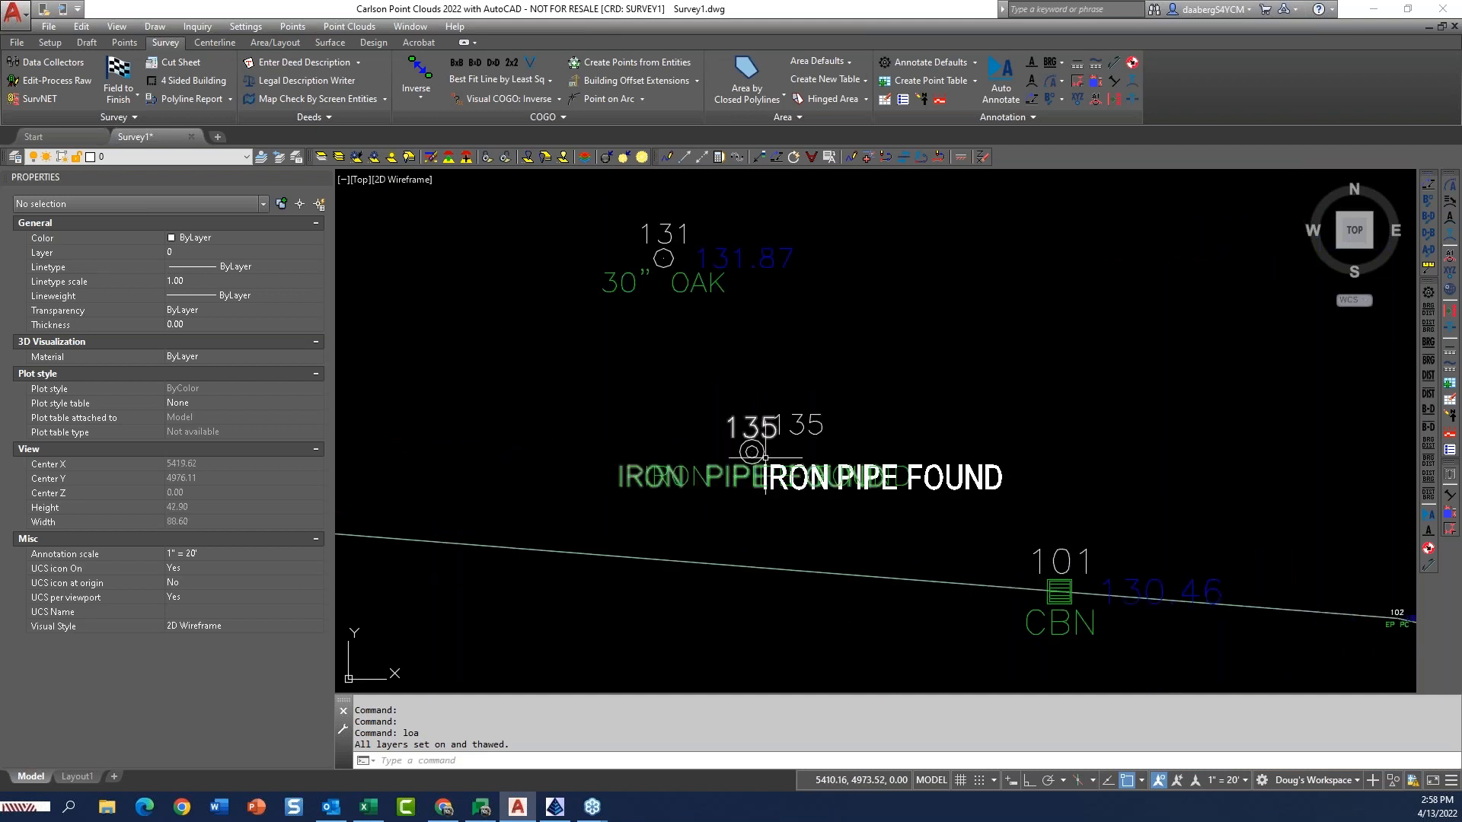
scroll(792, 440, "down", 2)
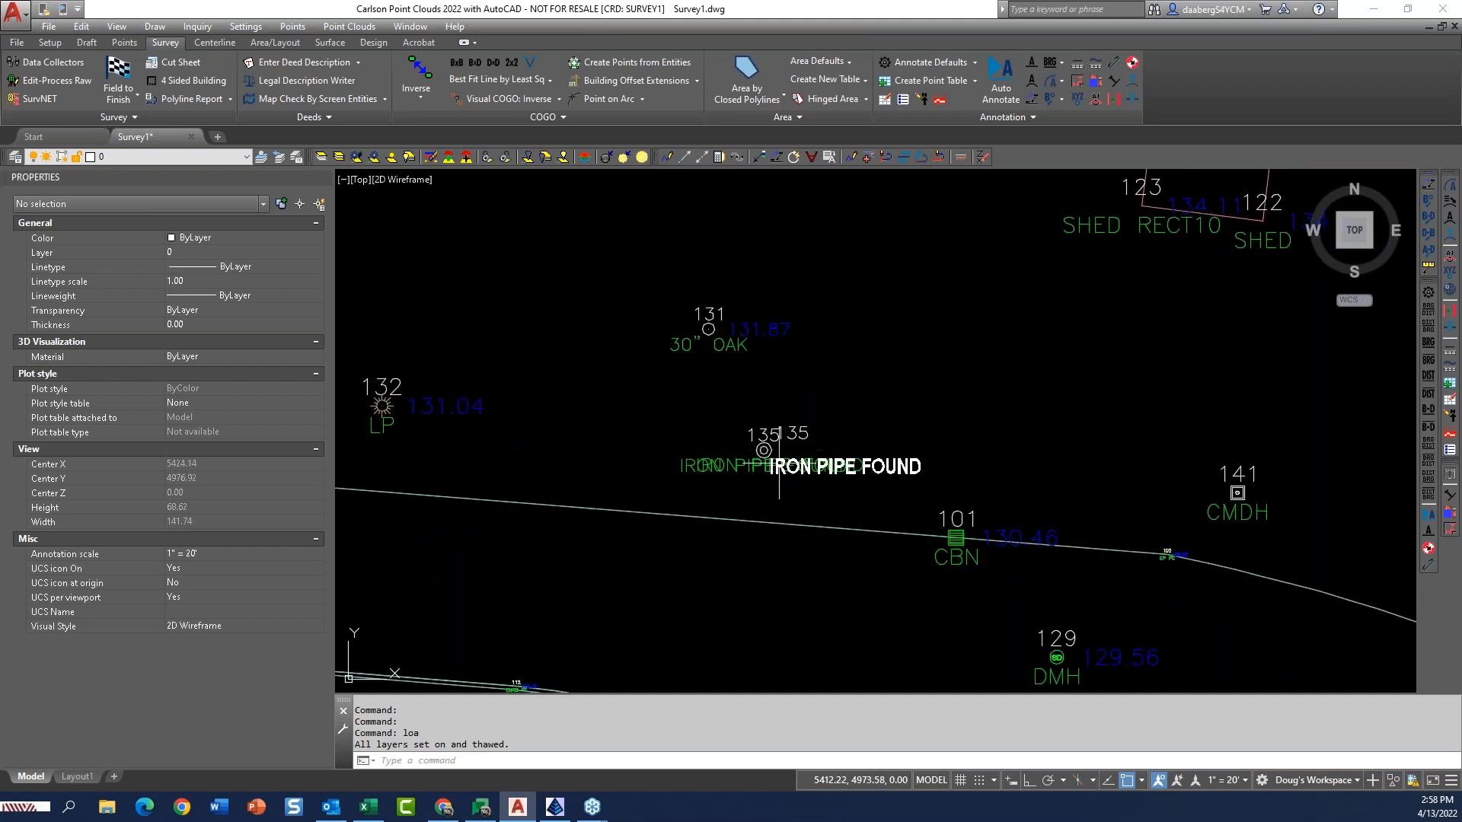
Erase the overlapping symbols and labels at point 135 and redraw all points with Field to Finish.
type("e")
key("Return")
left_click(656, 488)
left_click(1031, 405)
left_click(123, 72)
left_click(577, 546)
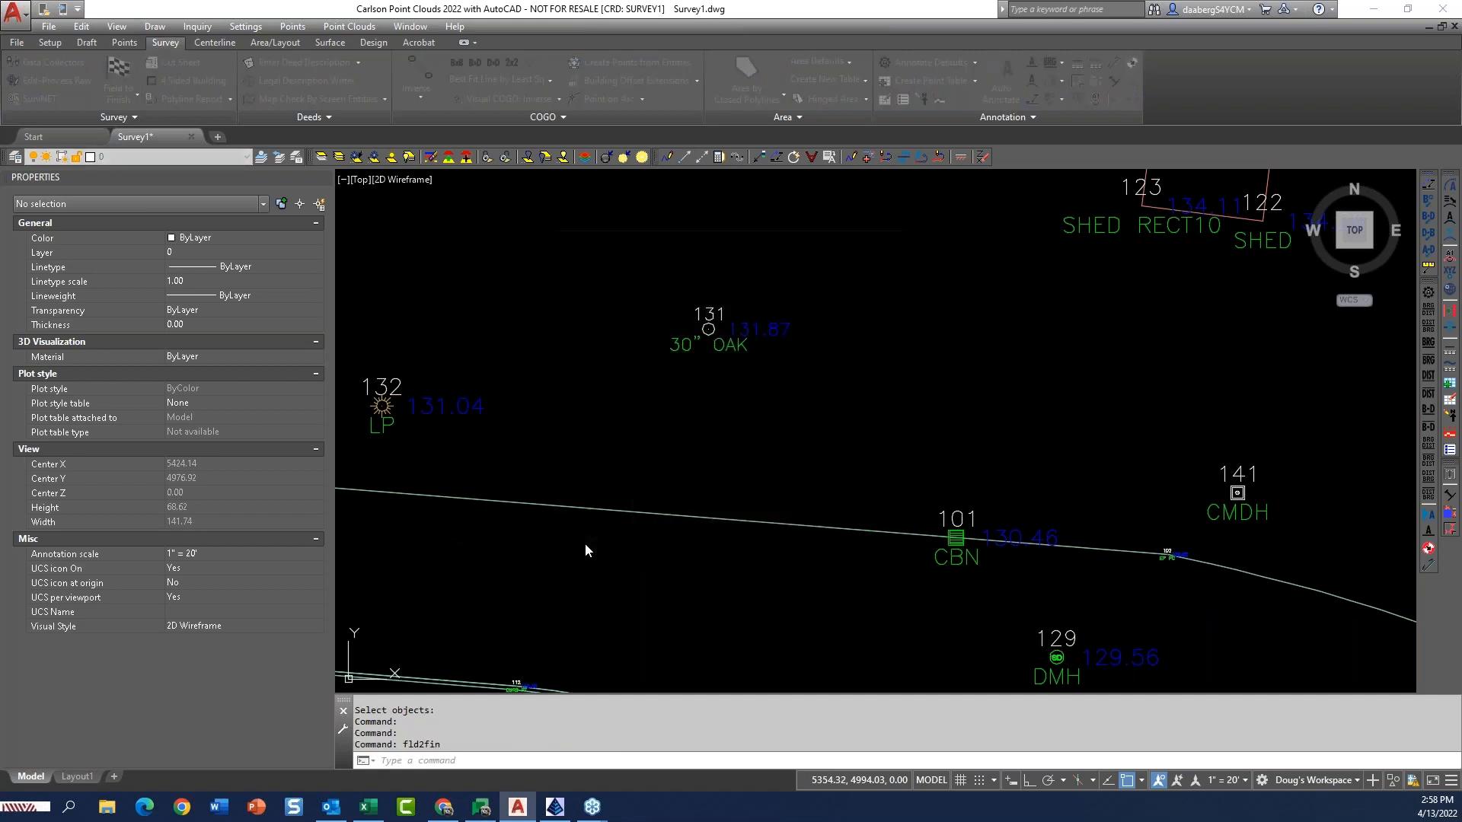
Open point 135 for editing and append \3" to its IP CRD file description.
scroll(759, 450, "up", 4)
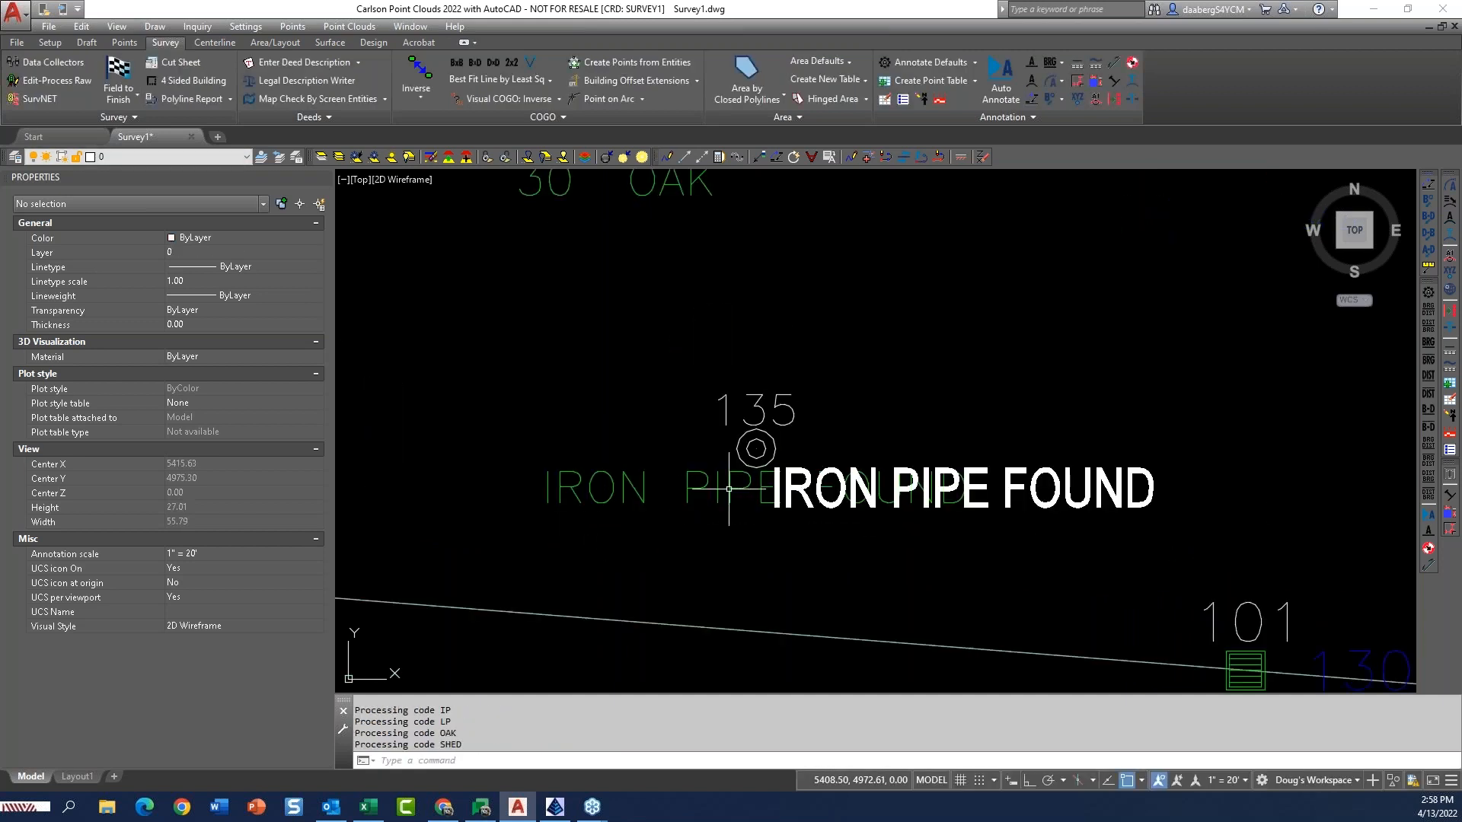
double_click(756, 450)
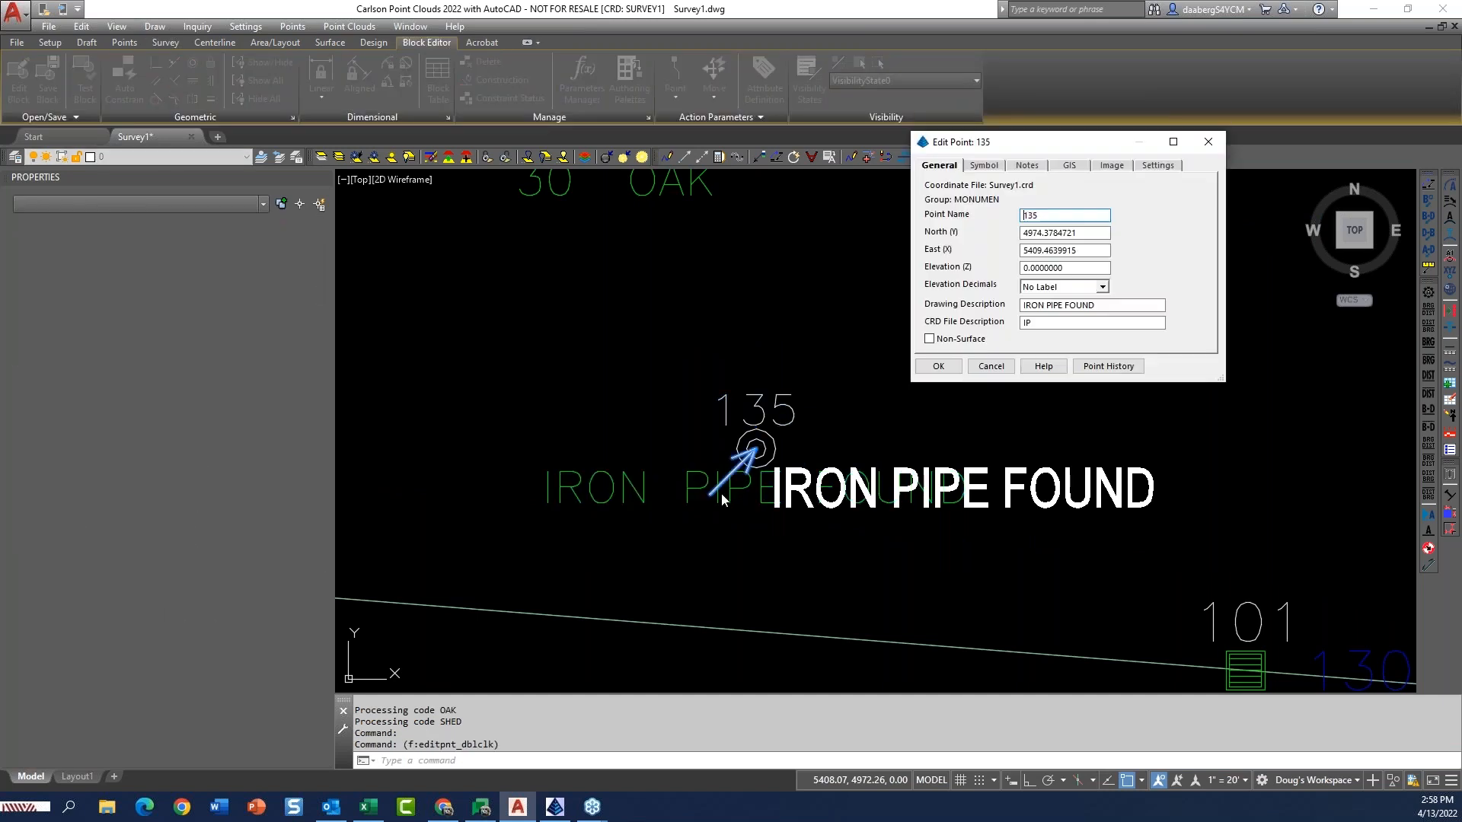
left_click(1089, 324)
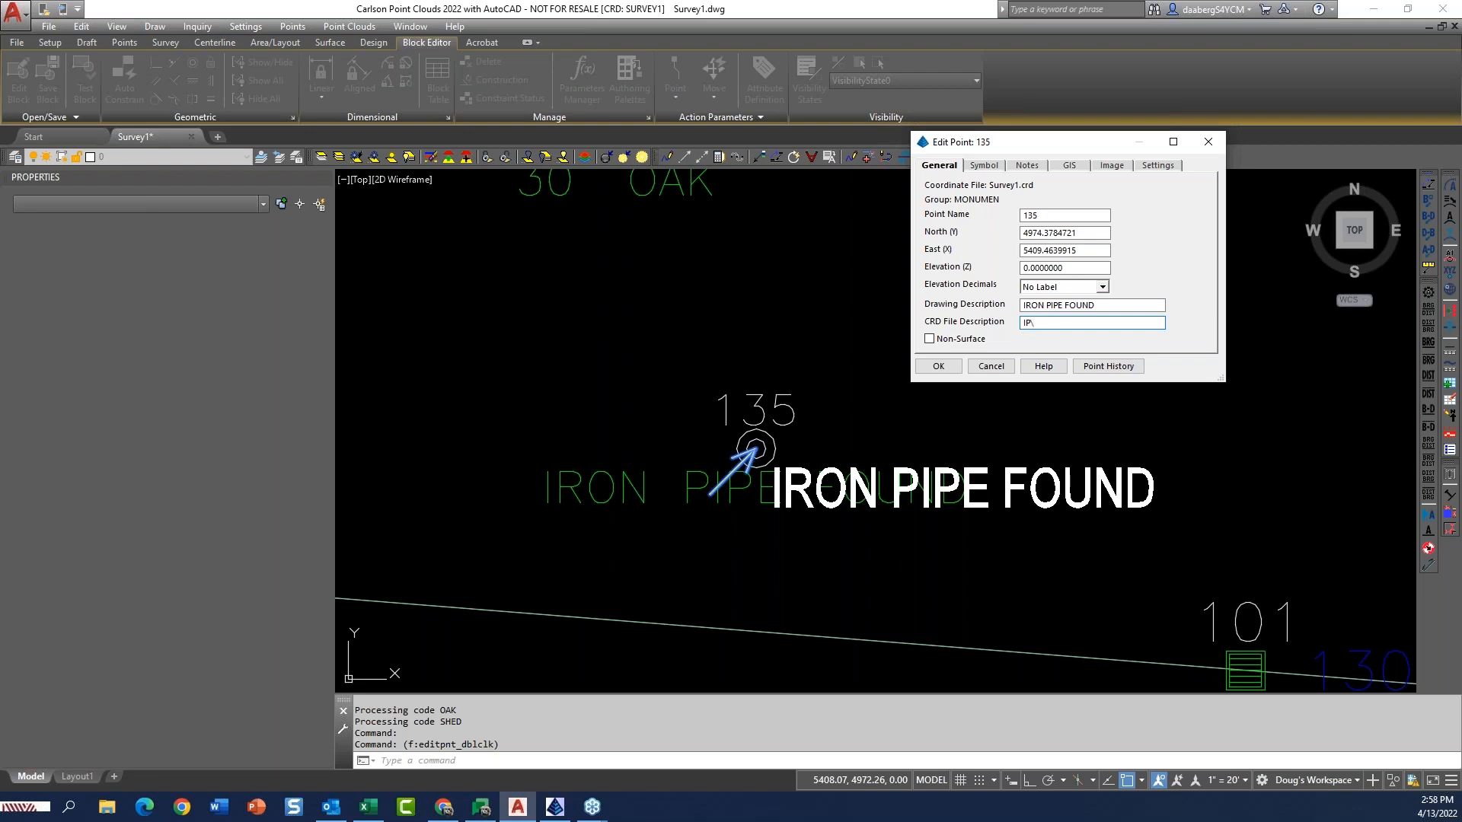
type("\\3")
Add the note LEANING 1' NE to point 135, accept the edit, and redraw all points with Field to Finish.
left_click(1029, 166)
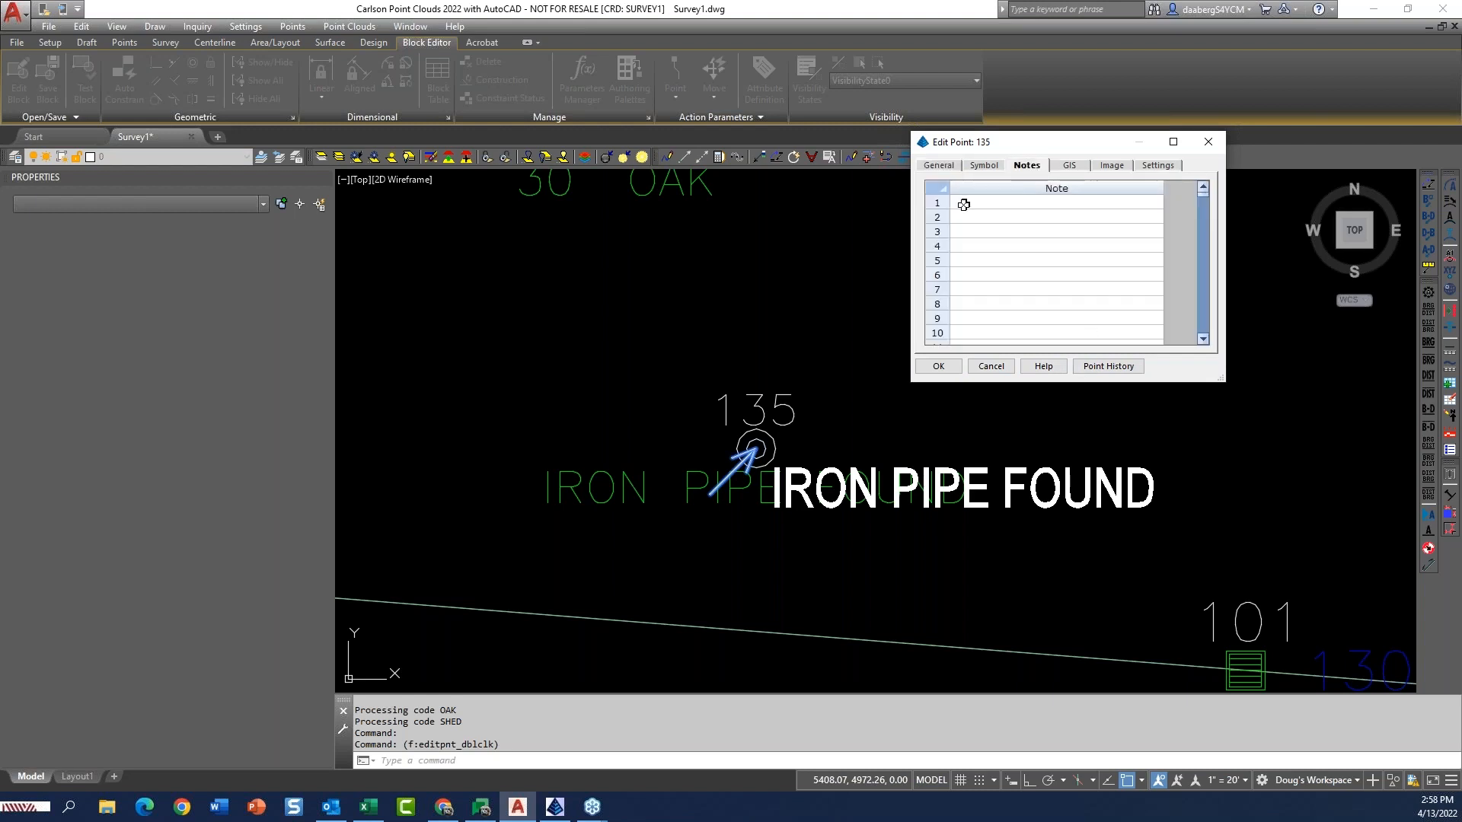
type("LEANING 1' NE")
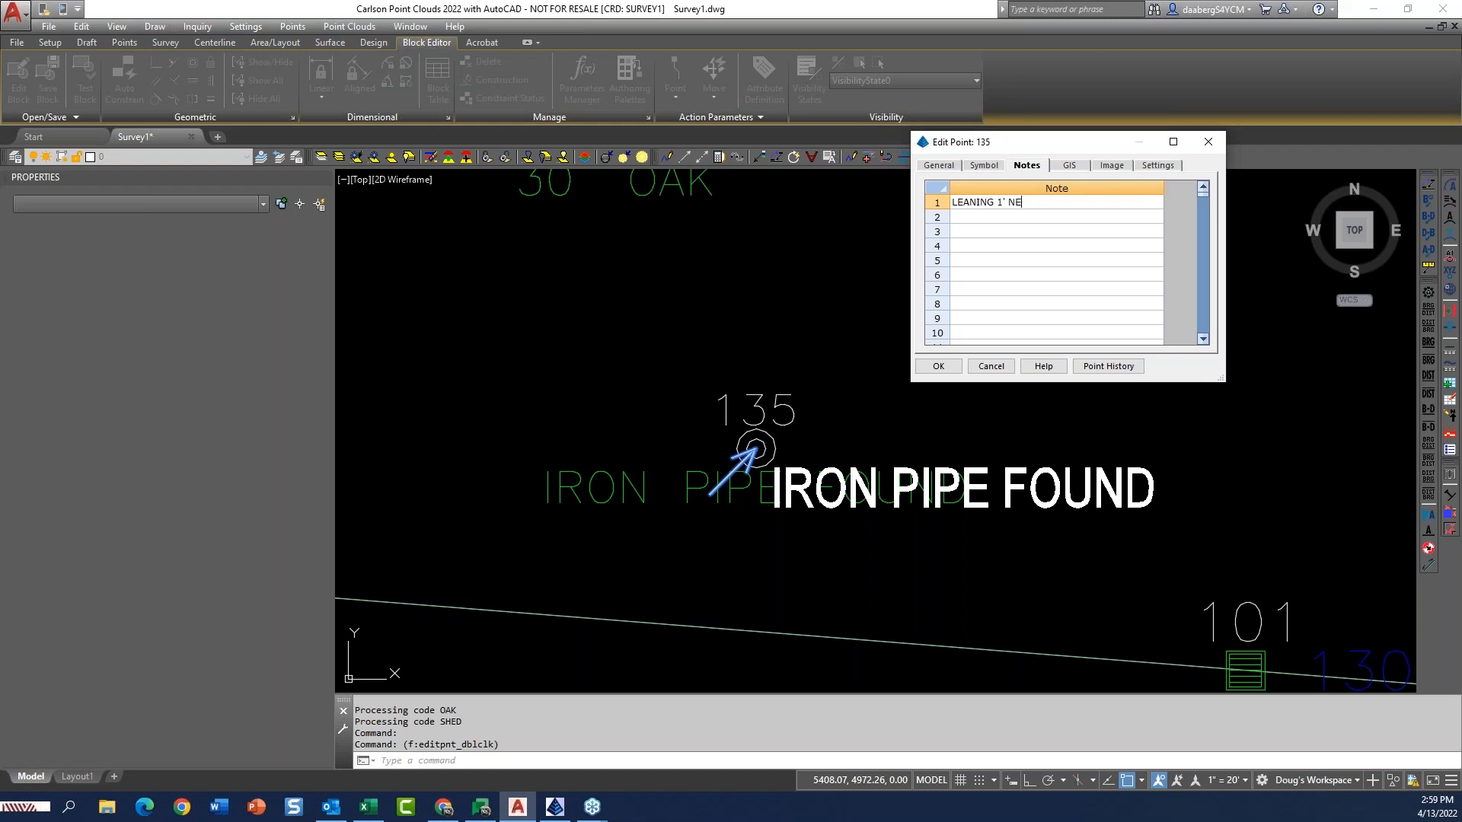
left_click(939, 366)
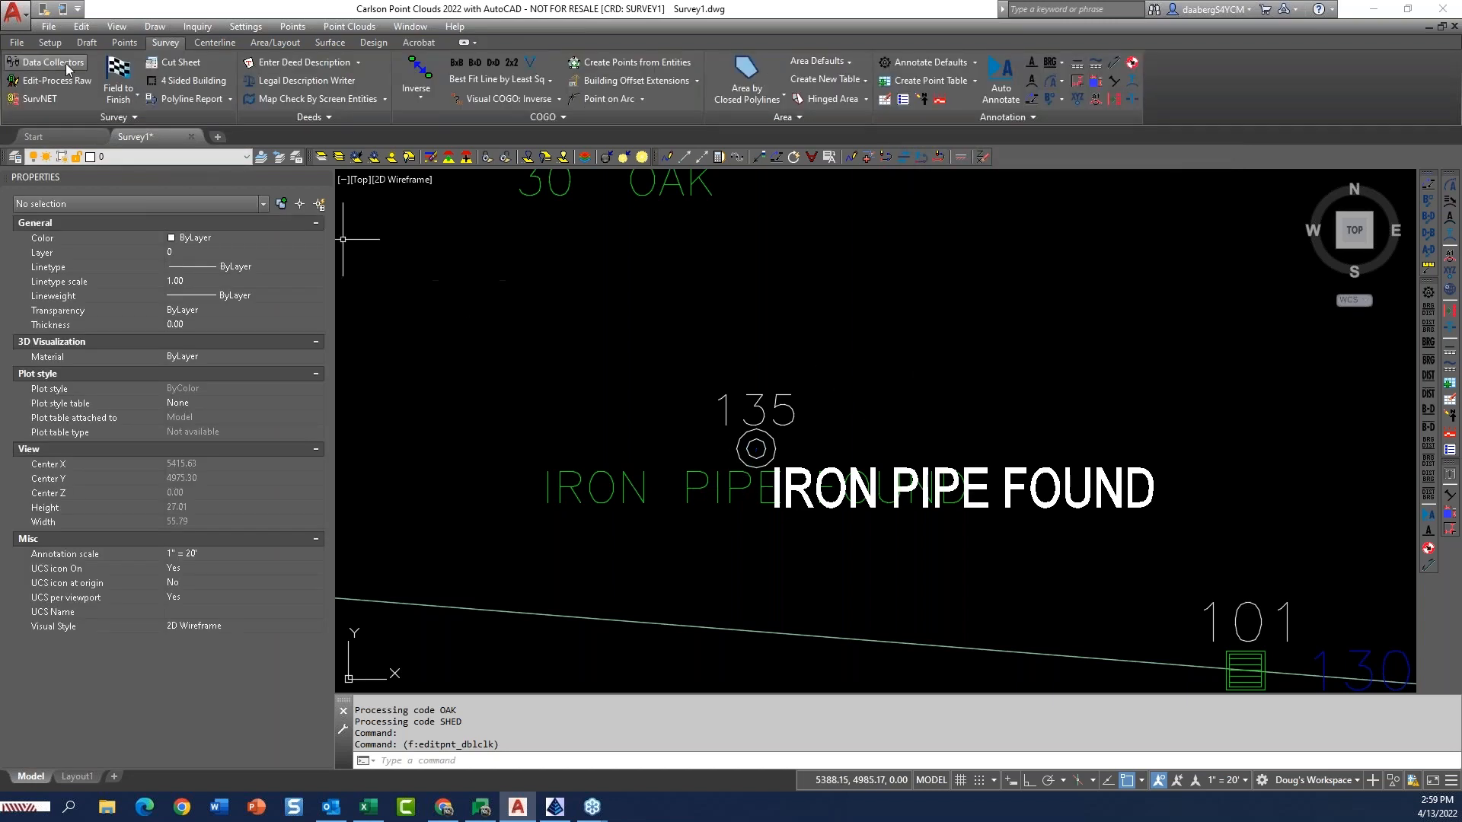
left_click(118, 79)
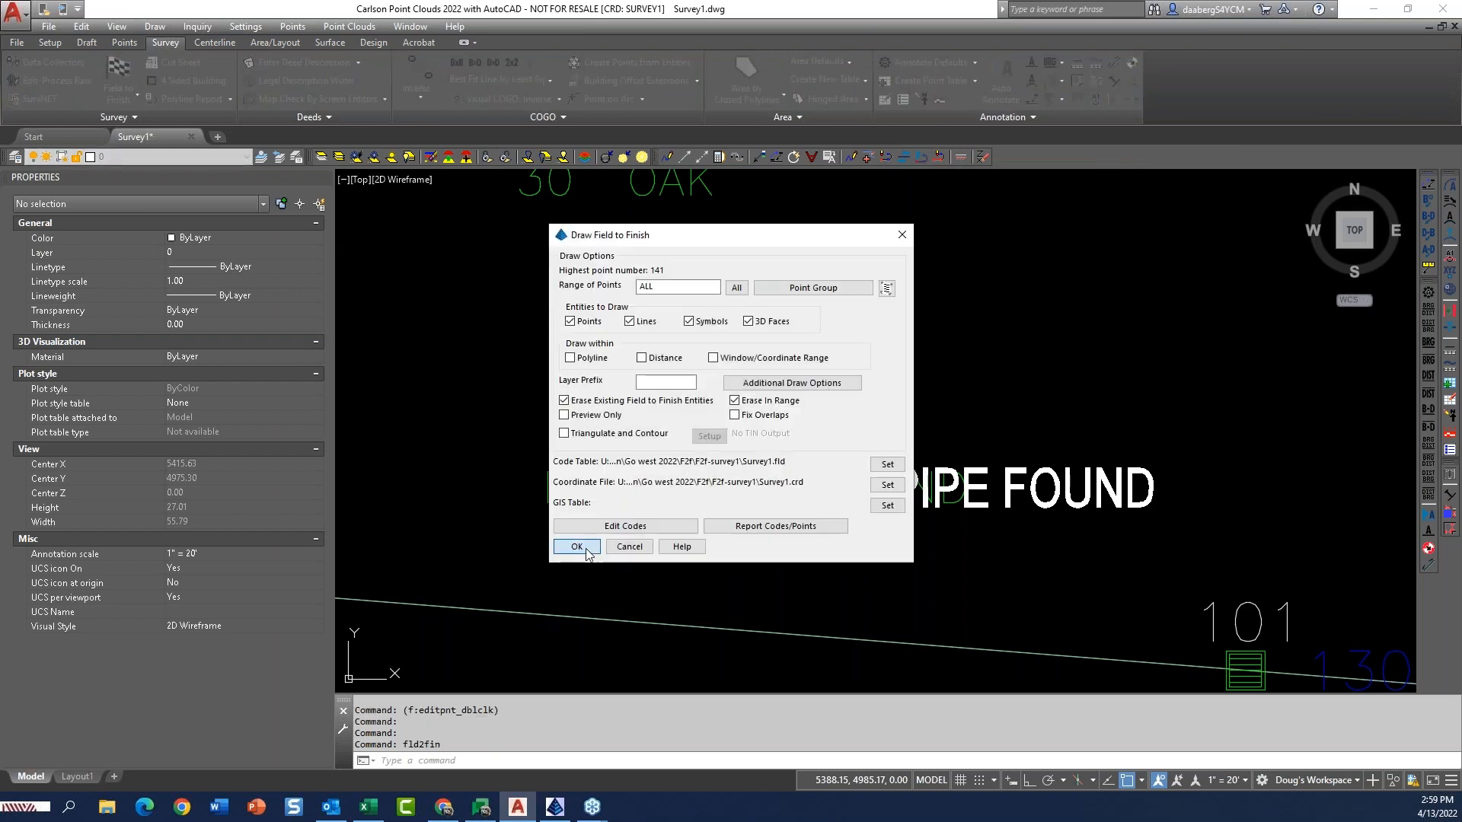
left_click(585, 550)
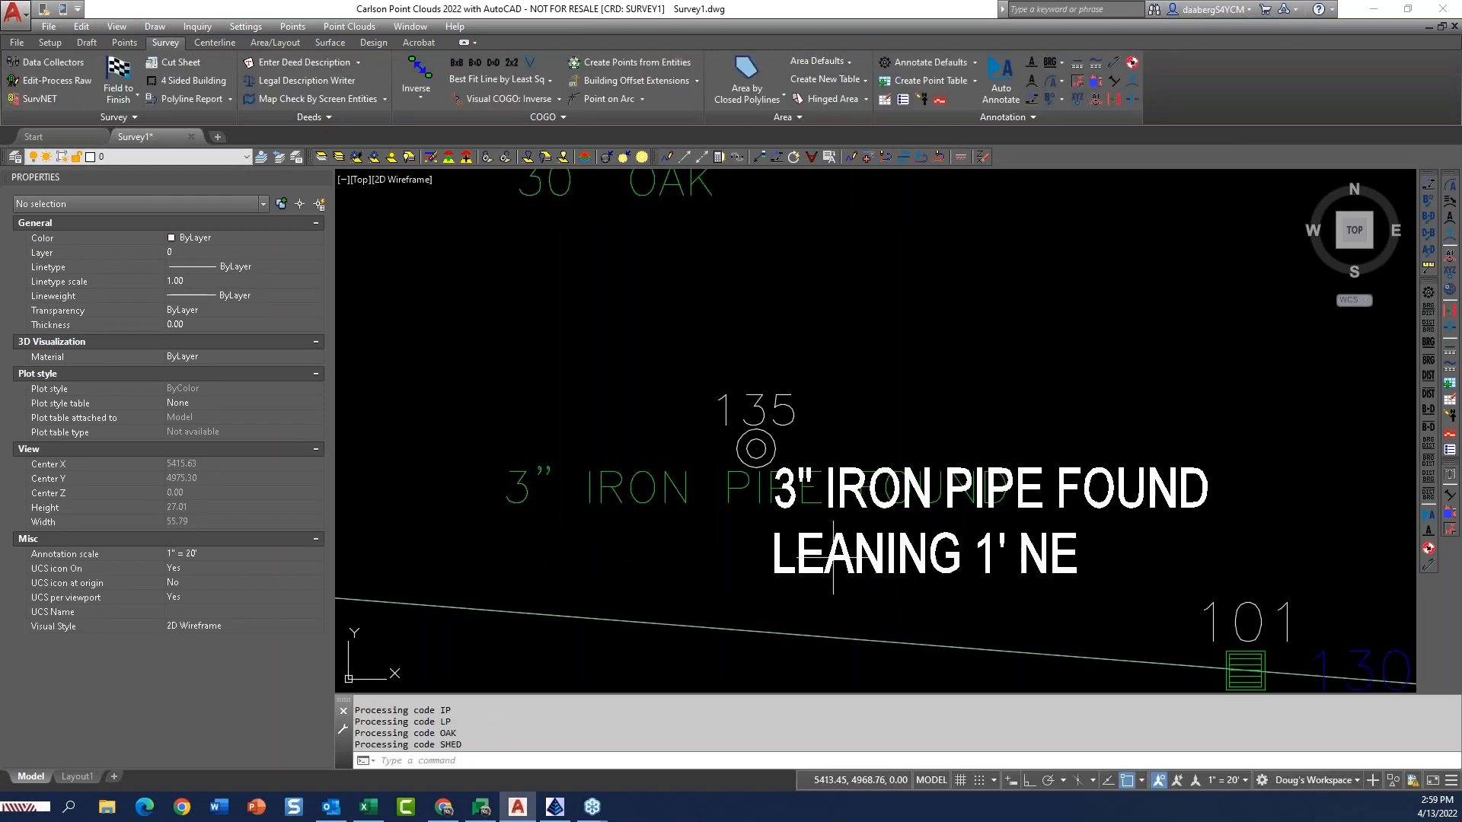
Move the white MTEXT label of point 135 to the upper right of its symbol.
left_click(1138, 528)
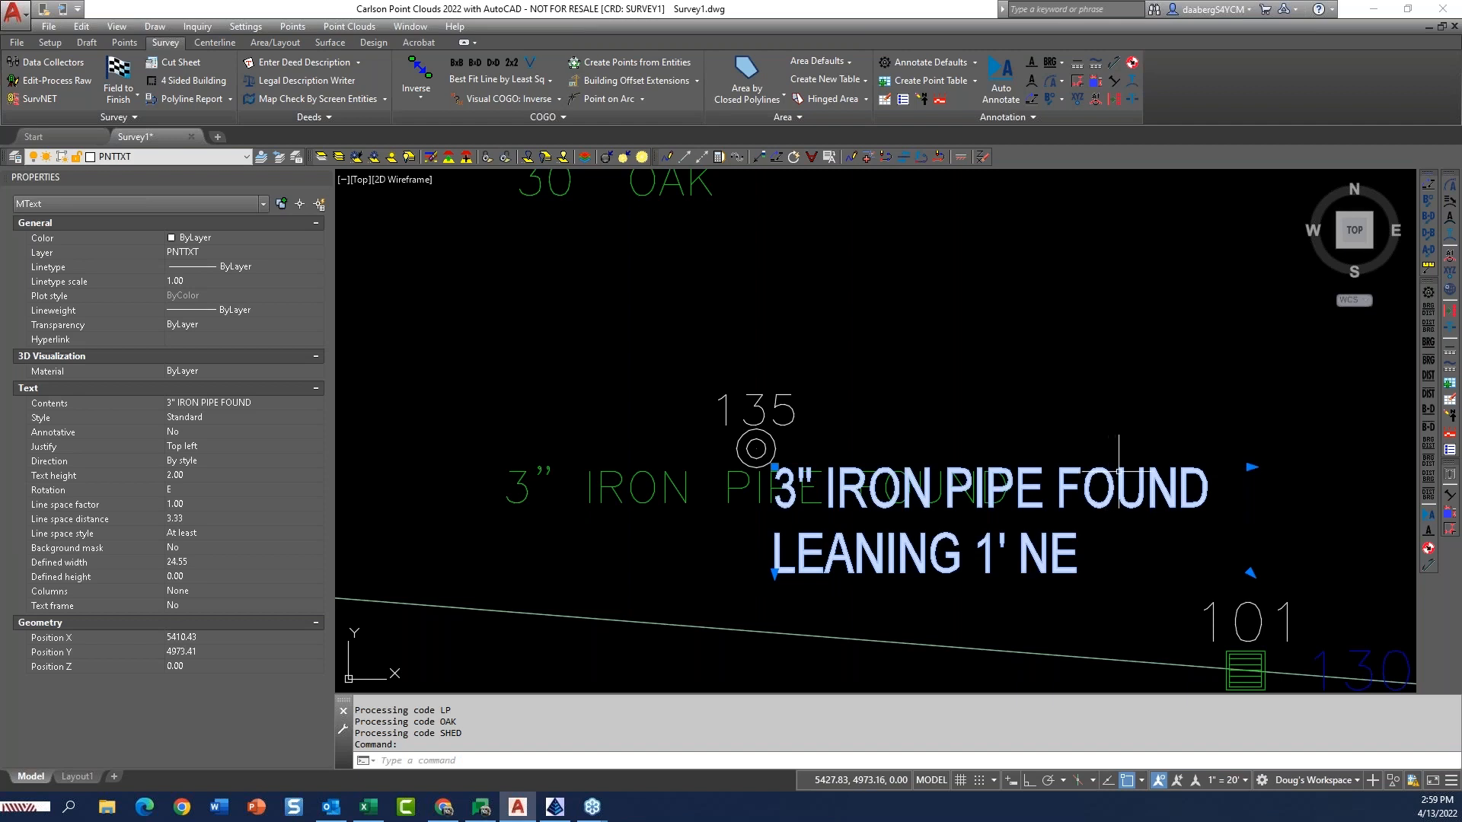
type("M")
key("Return")
left_click(915, 609)
left_click(967, 457)
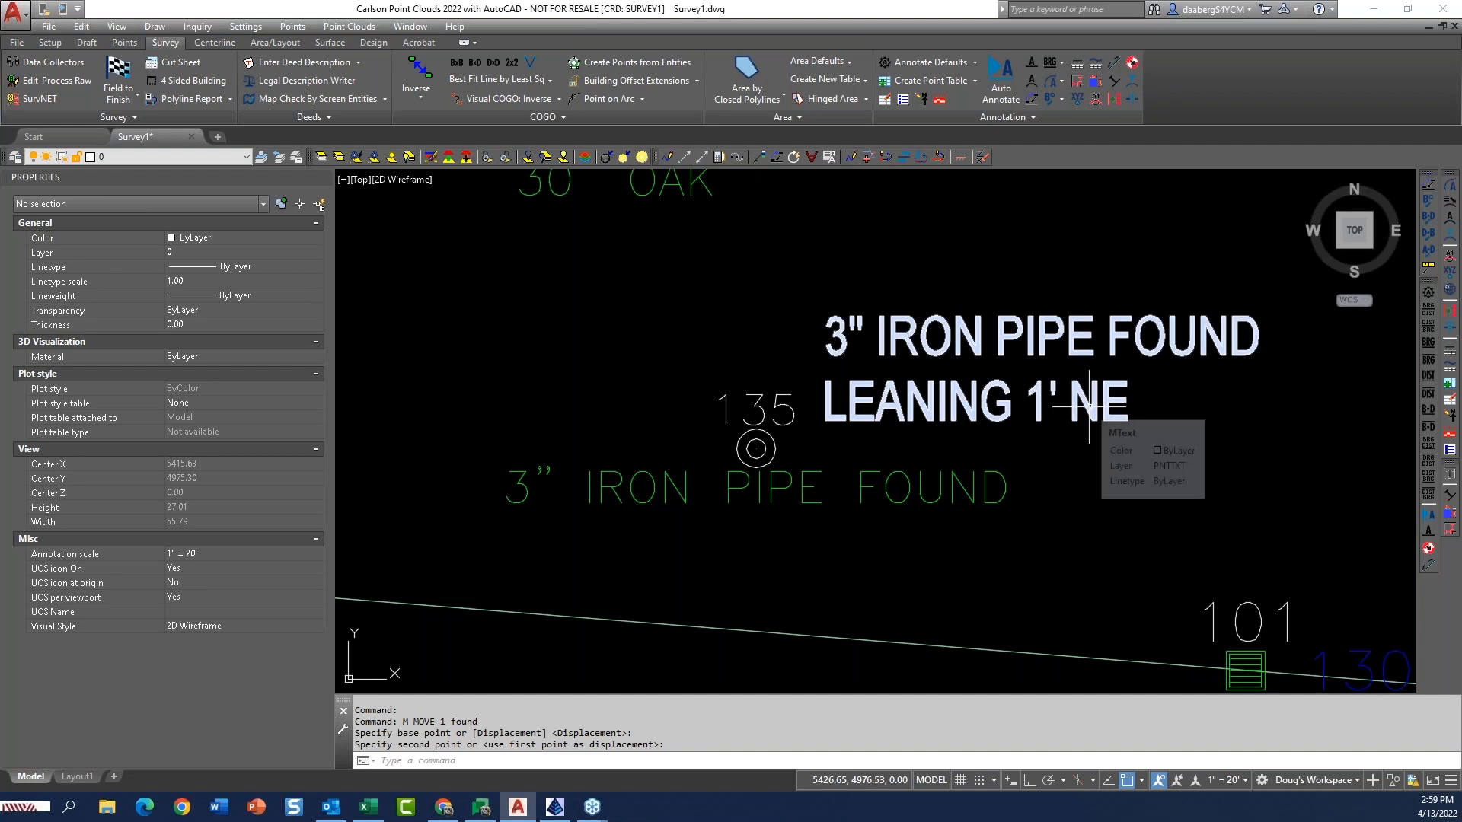
Use Move with Leader to place the iron pipe MTEXT label above and right of point 135 with a leader.
left_click(90, 43)
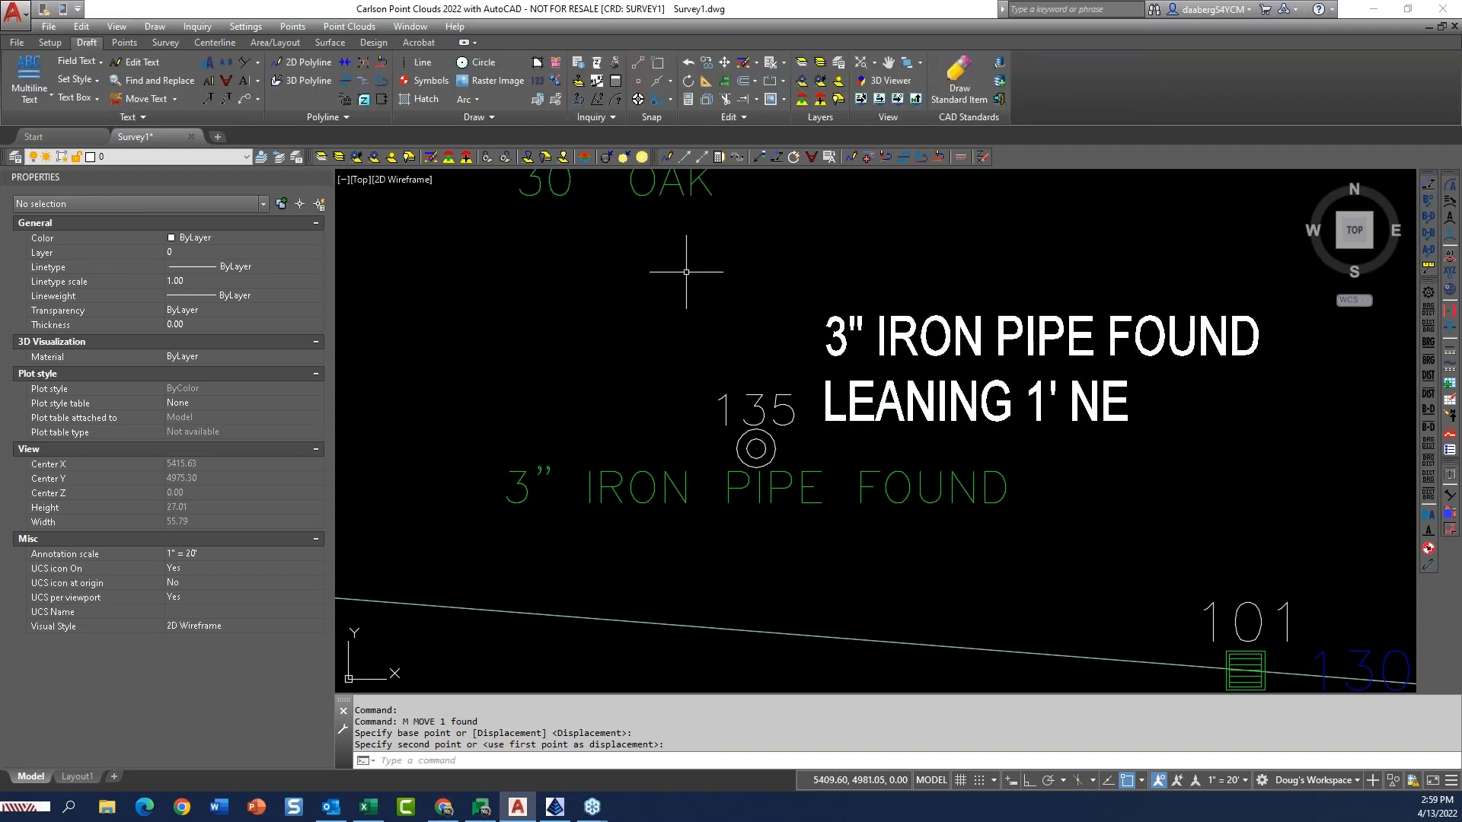
left_click(175, 100)
left_click(172, 154)
left_click(818, 321)
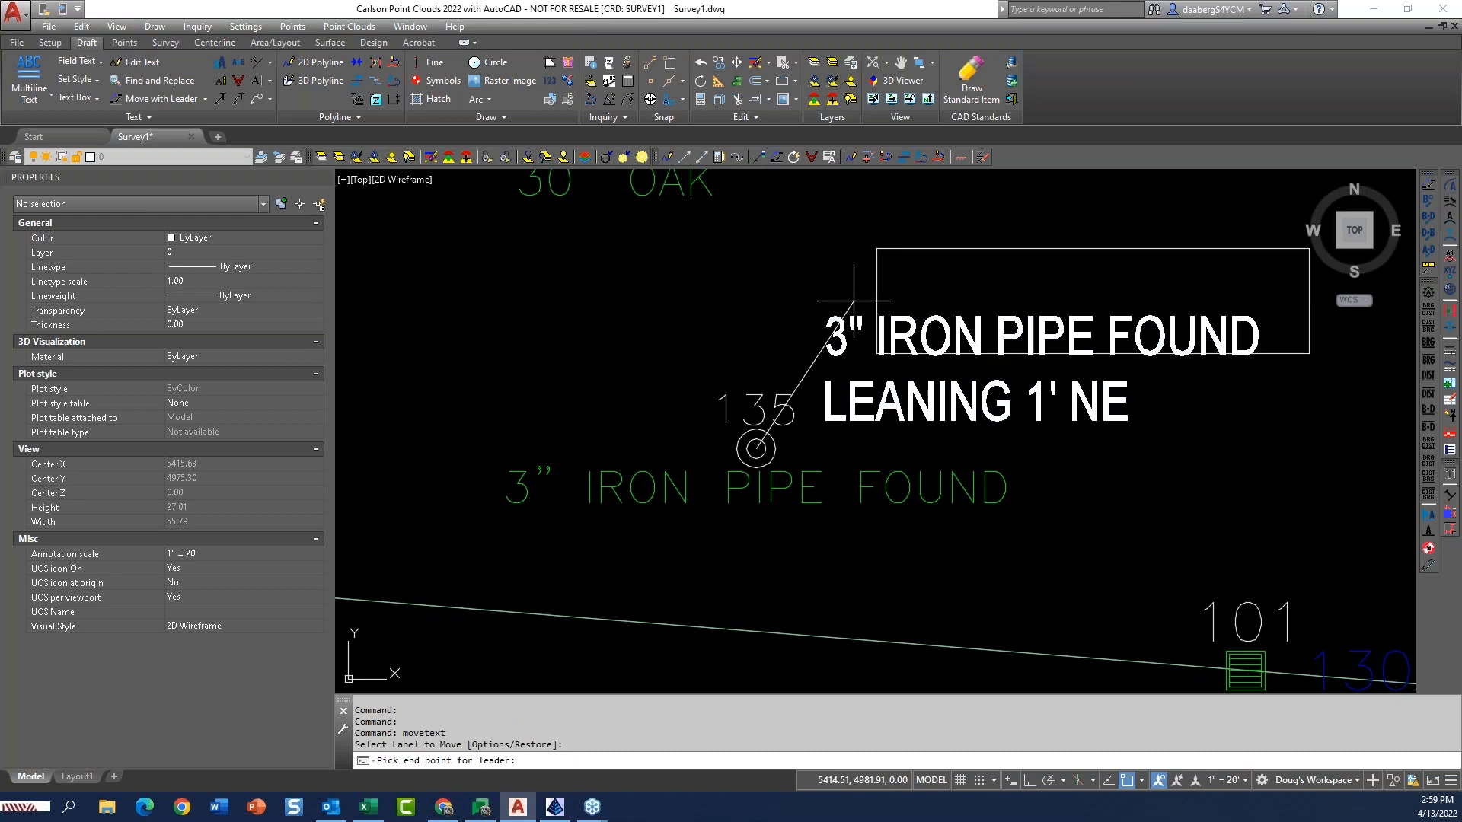
left_click(795, 292)
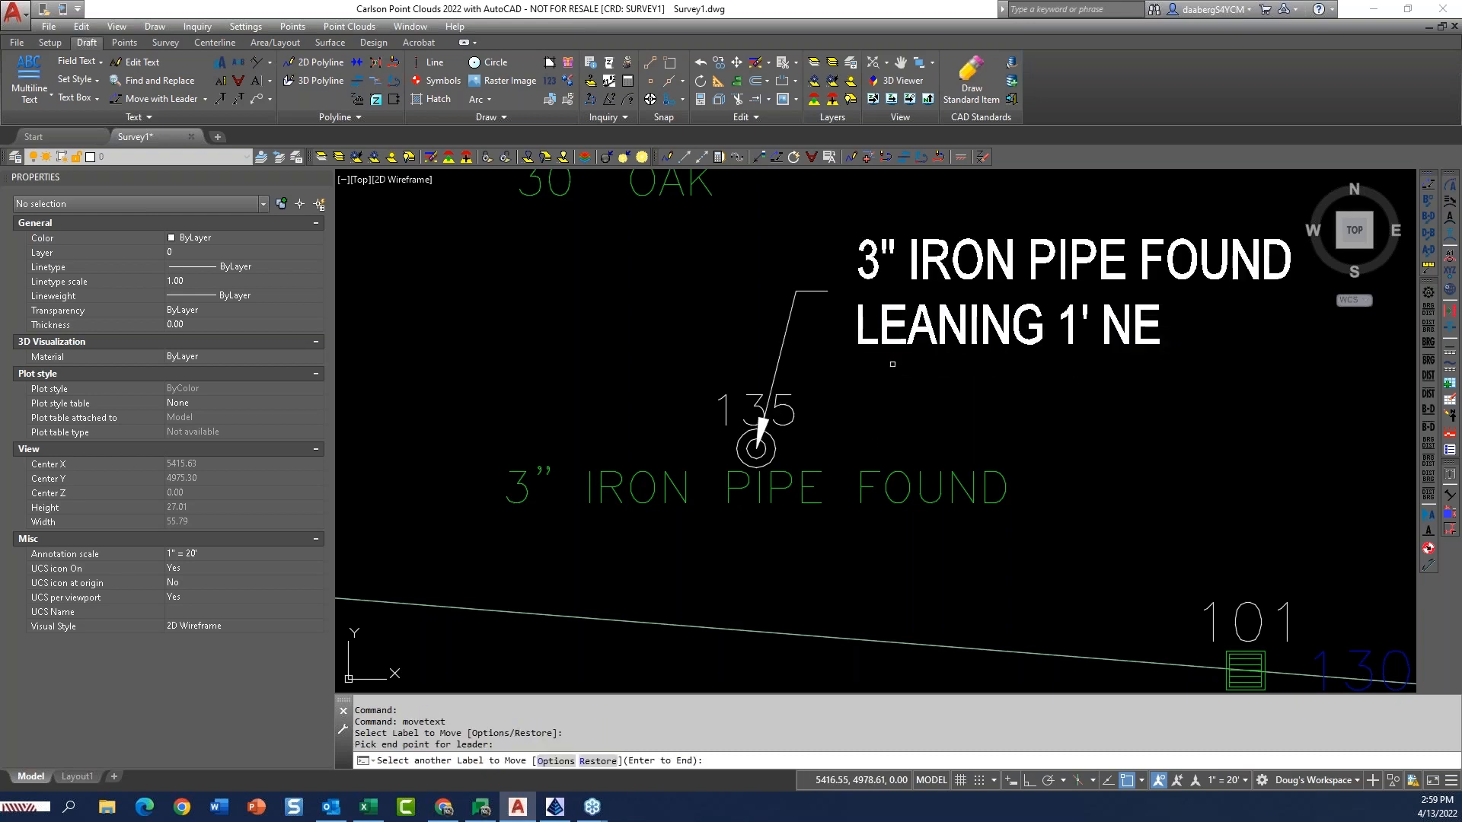
key("Return")
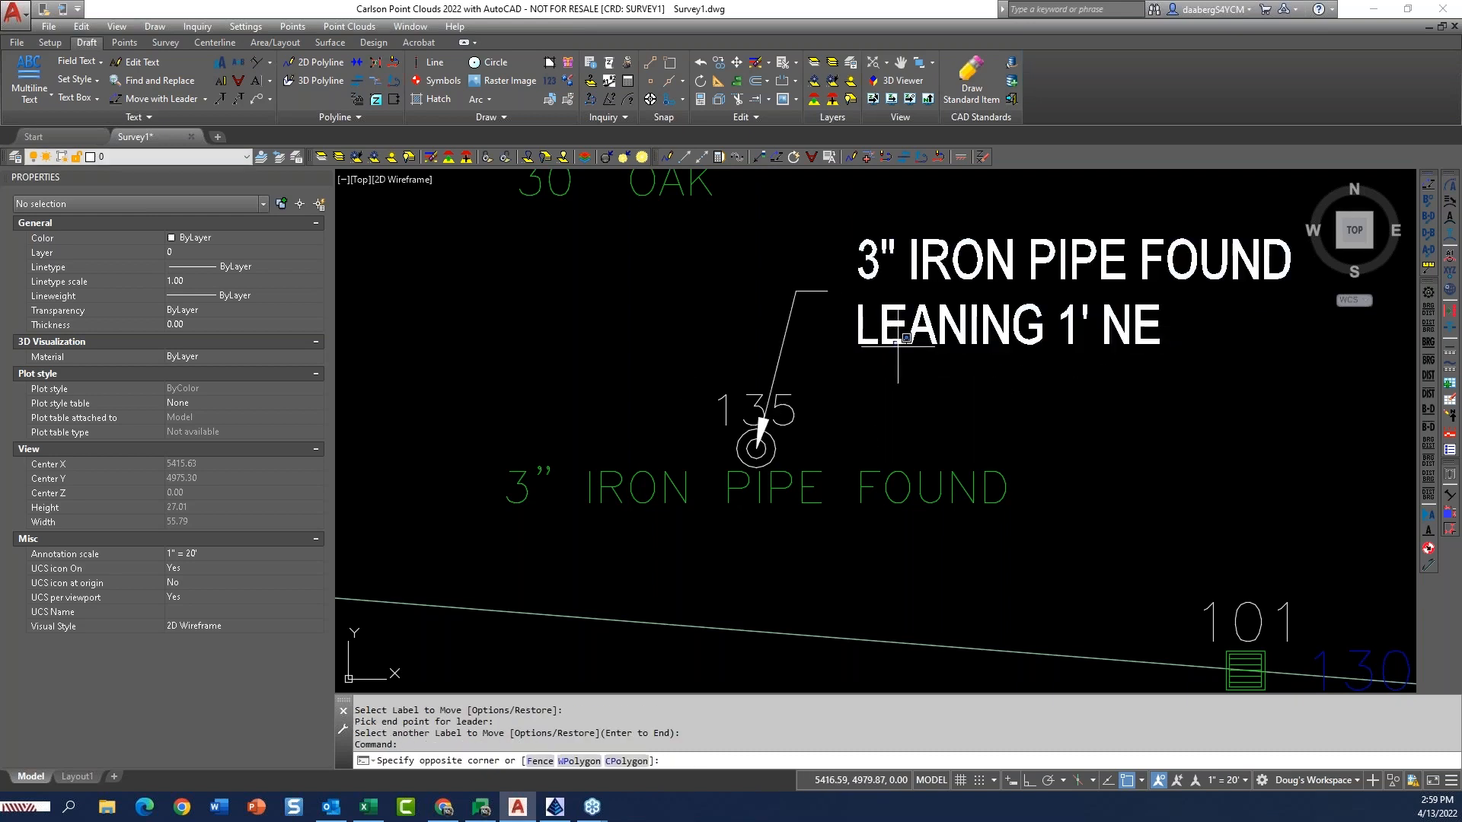
Repeat the leader move to swing the iron pipe MTEXT label to the left side of point 135.
left_click(885, 336)
left_click(884, 330)
key("Return")
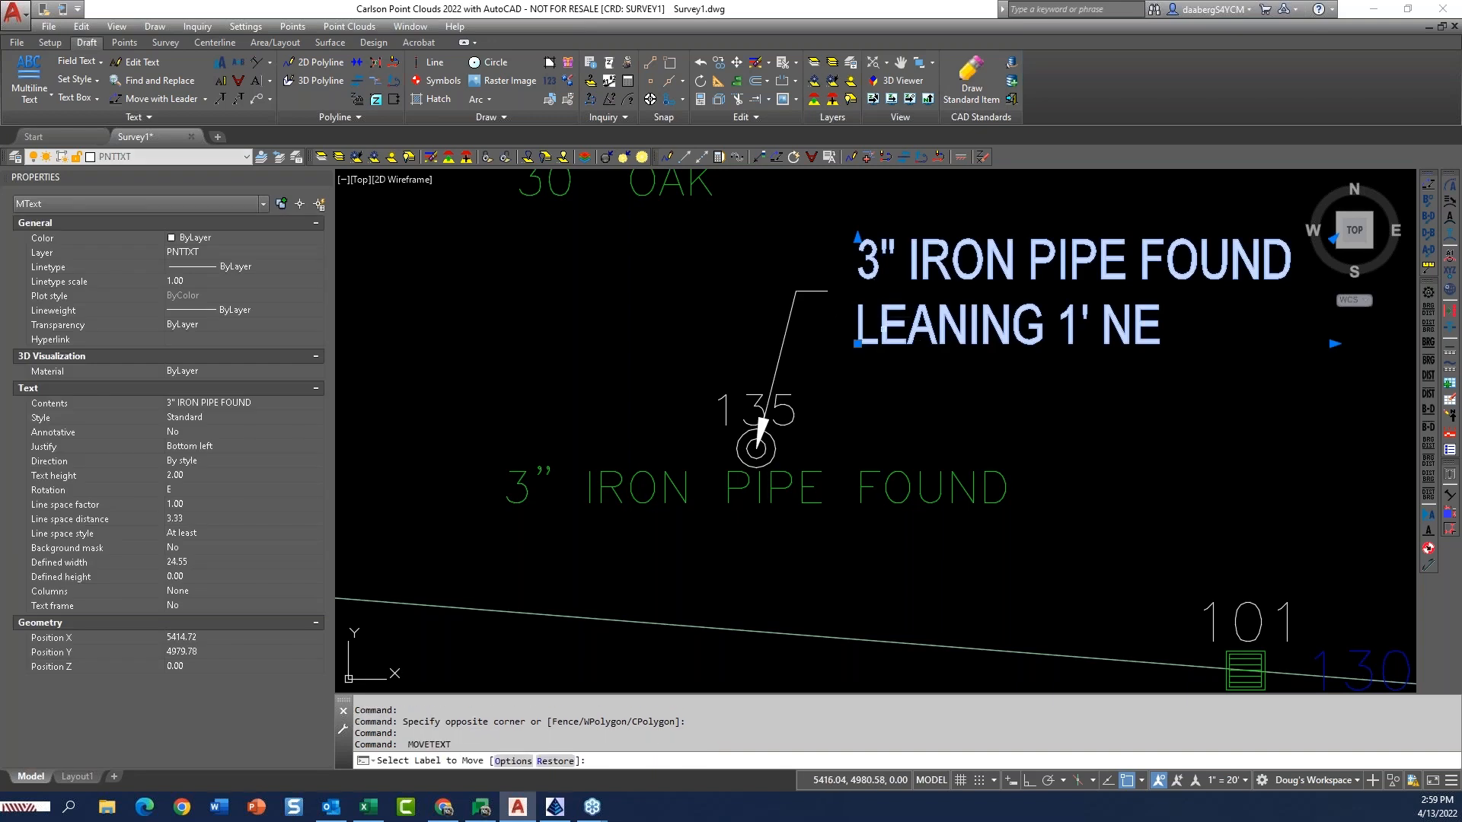
left_click(883, 330)
left_click(652, 378)
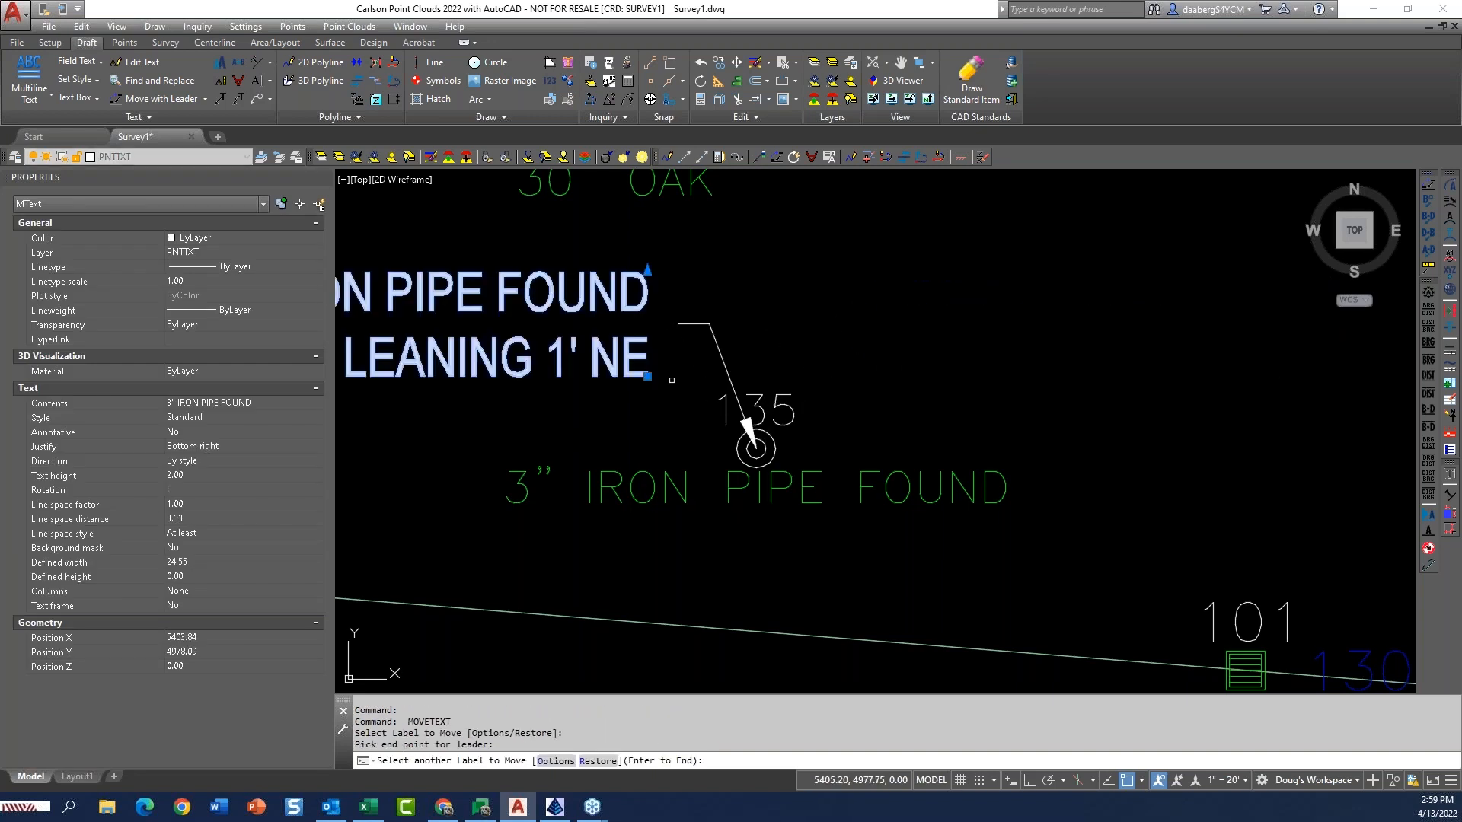
Bring the iron pipe label and its leader back to the upper right of point 135 and finish moving labels.
scroll(671, 379, "down", 2)
left_click(648, 364)
left_click(824, 306)
scroll(824, 305, "down", 2)
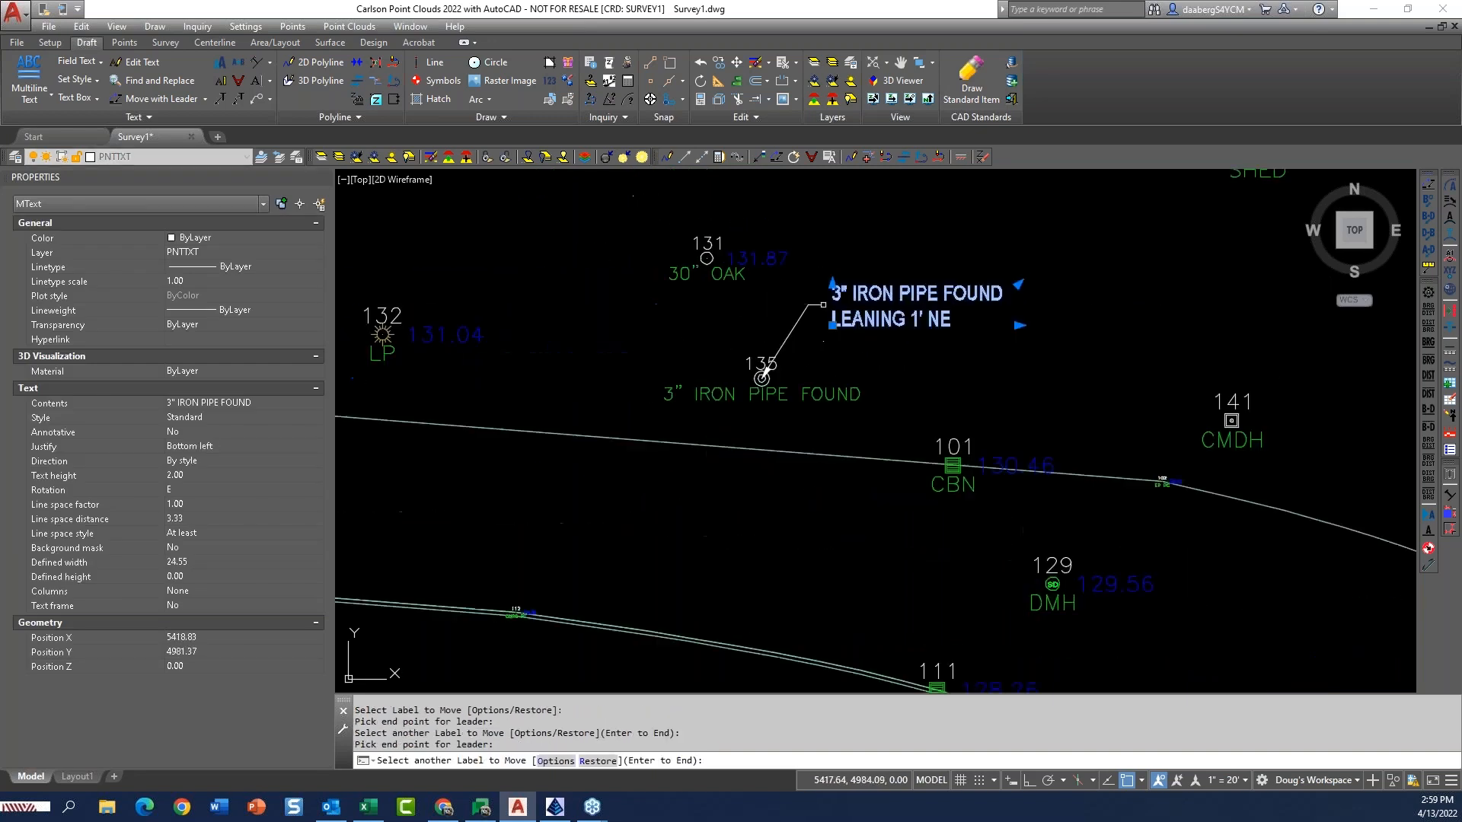
key("Return")
key("Escape")
key("Escape")
key("Escape")
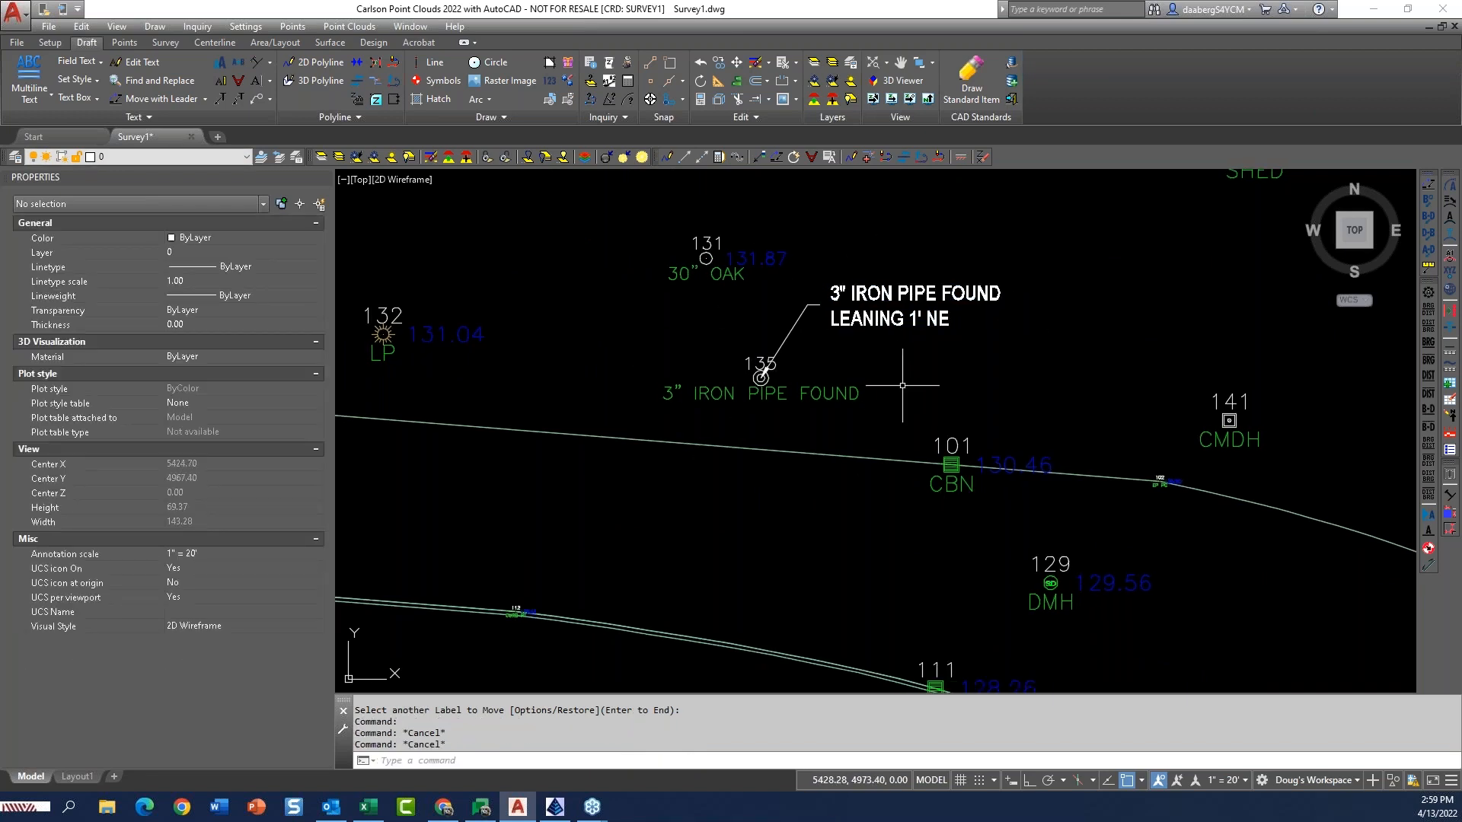
Review the surrounding points, then view the notes of drain manhole point 129 and close them without changes.
scroll(883, 377, "down", 6)
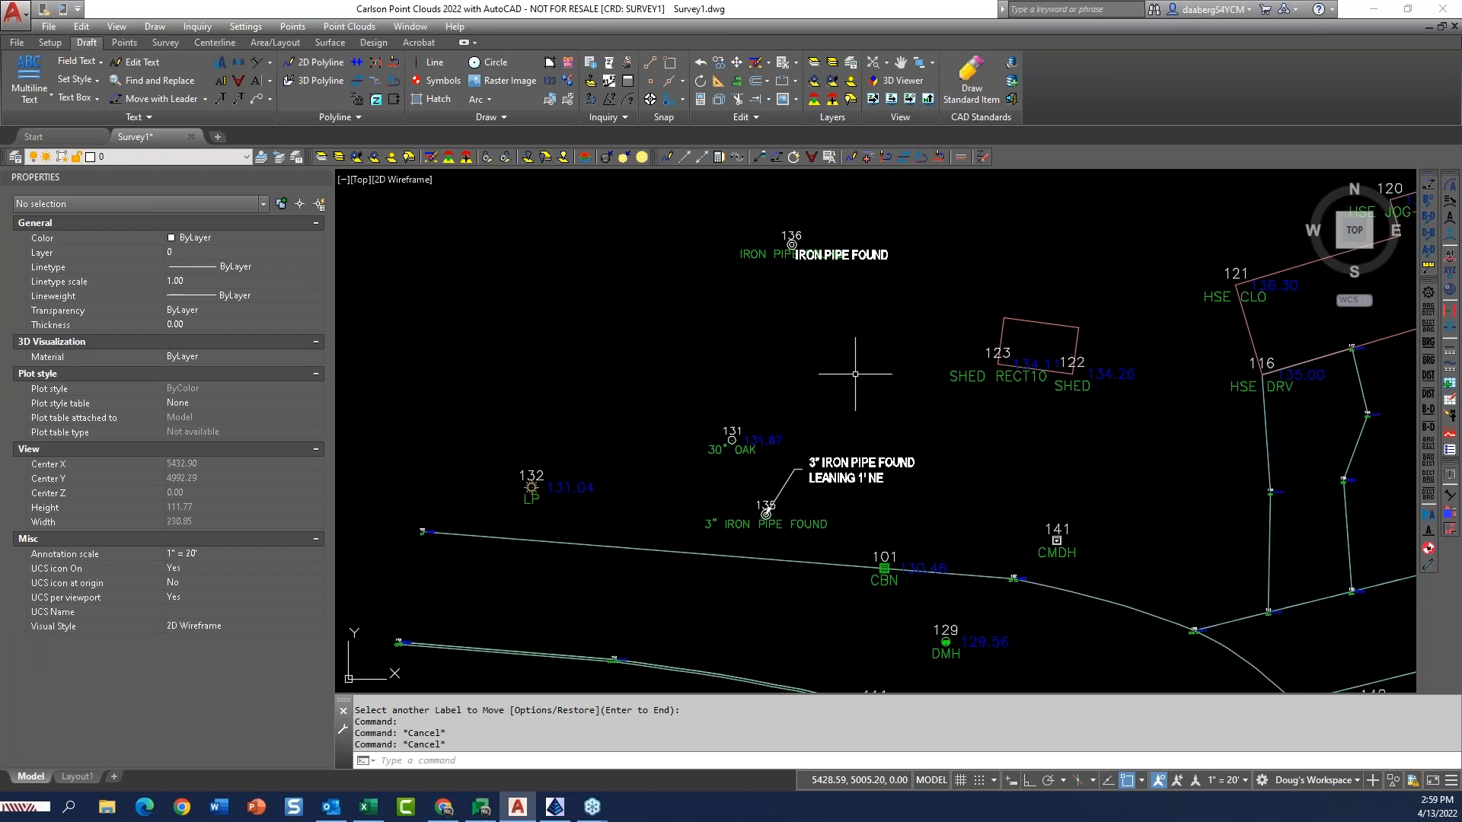
middle_click_drag(868, 400, 782, 337)
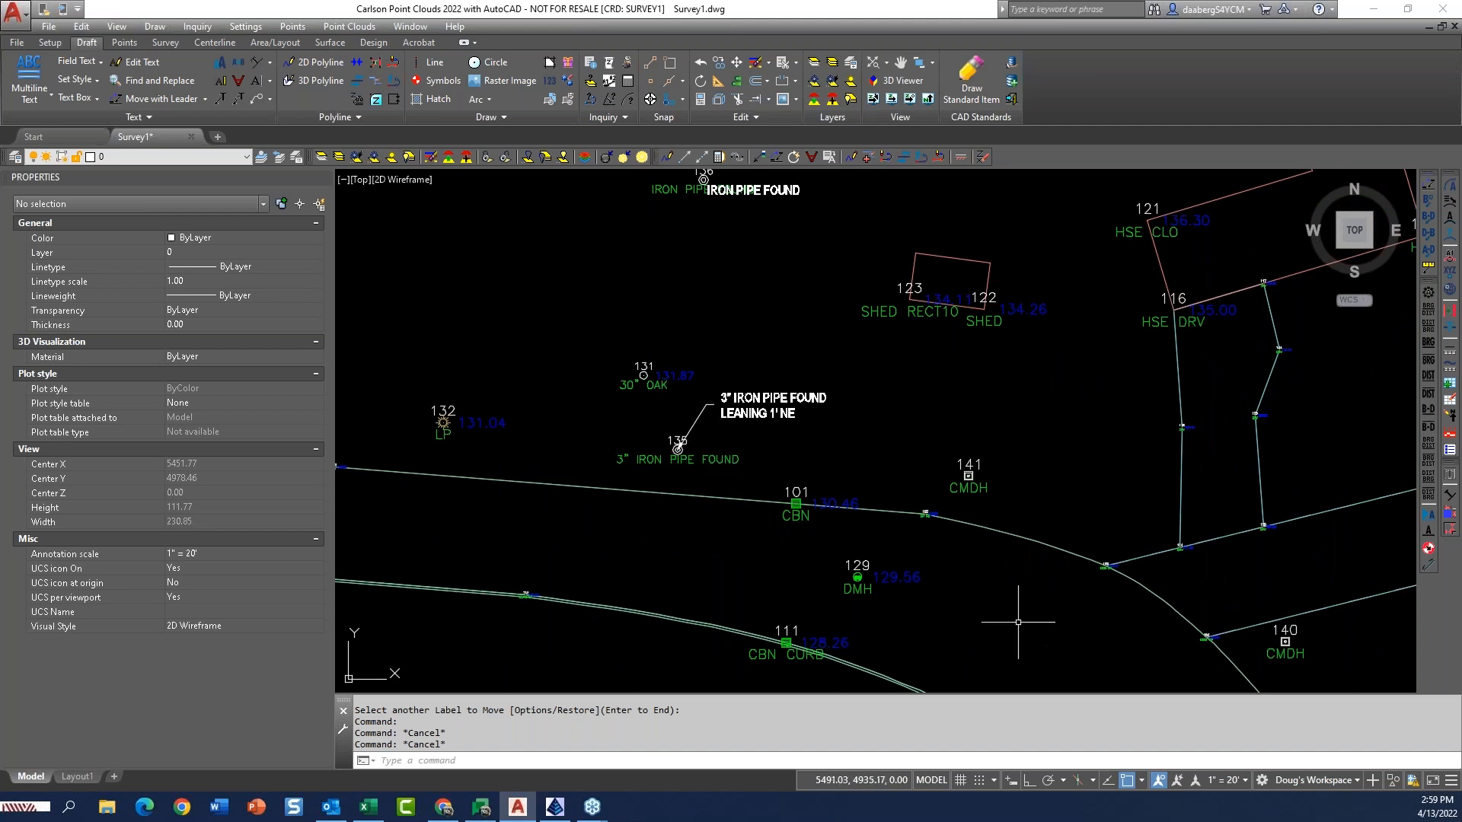
scroll(677, 448, "up", 4)
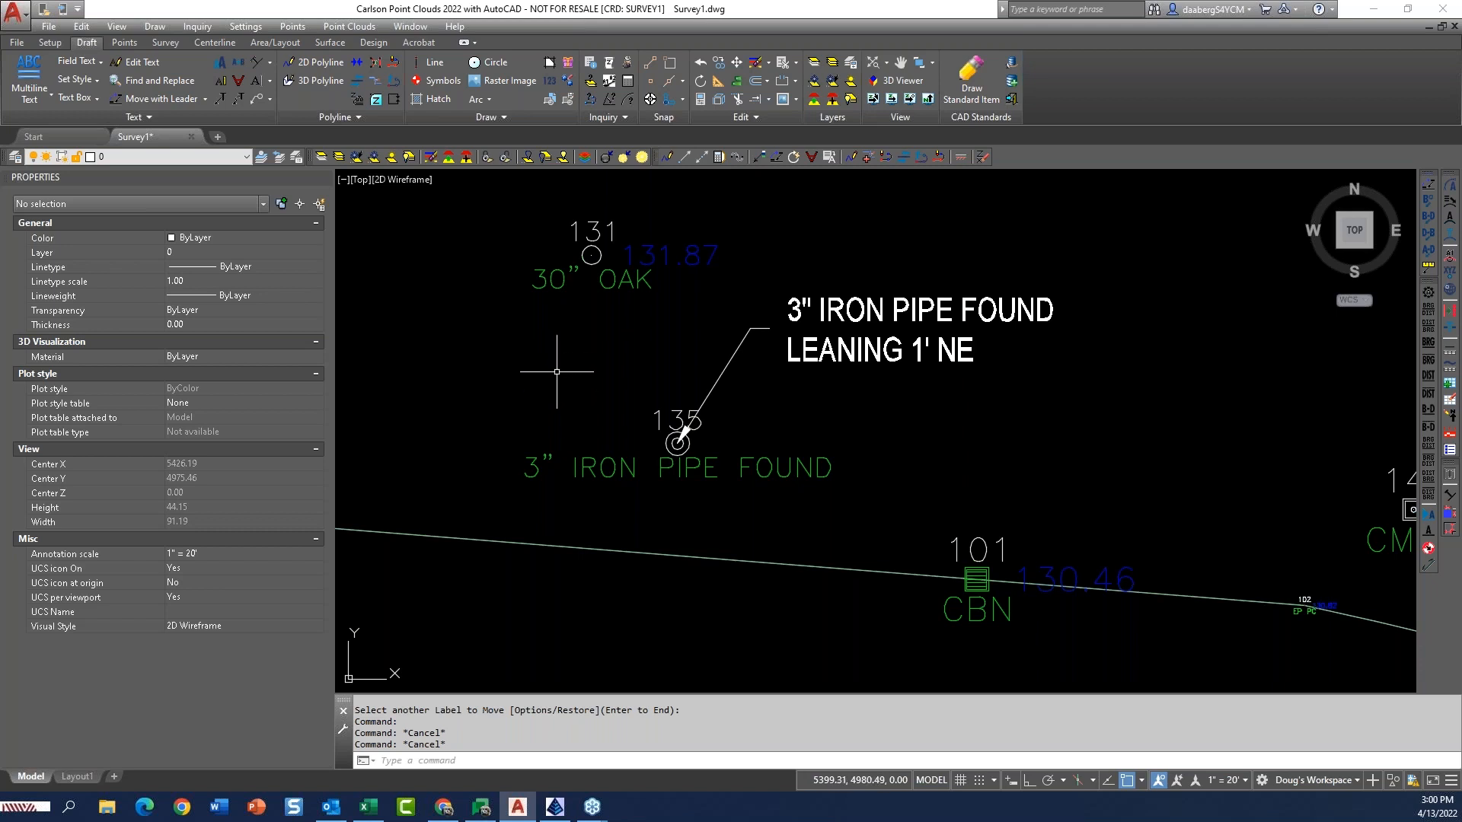
middle_click_drag(589, 380, 676, 267)
scroll(720, 354, "down", 3)
scroll(815, 336, "up", 3)
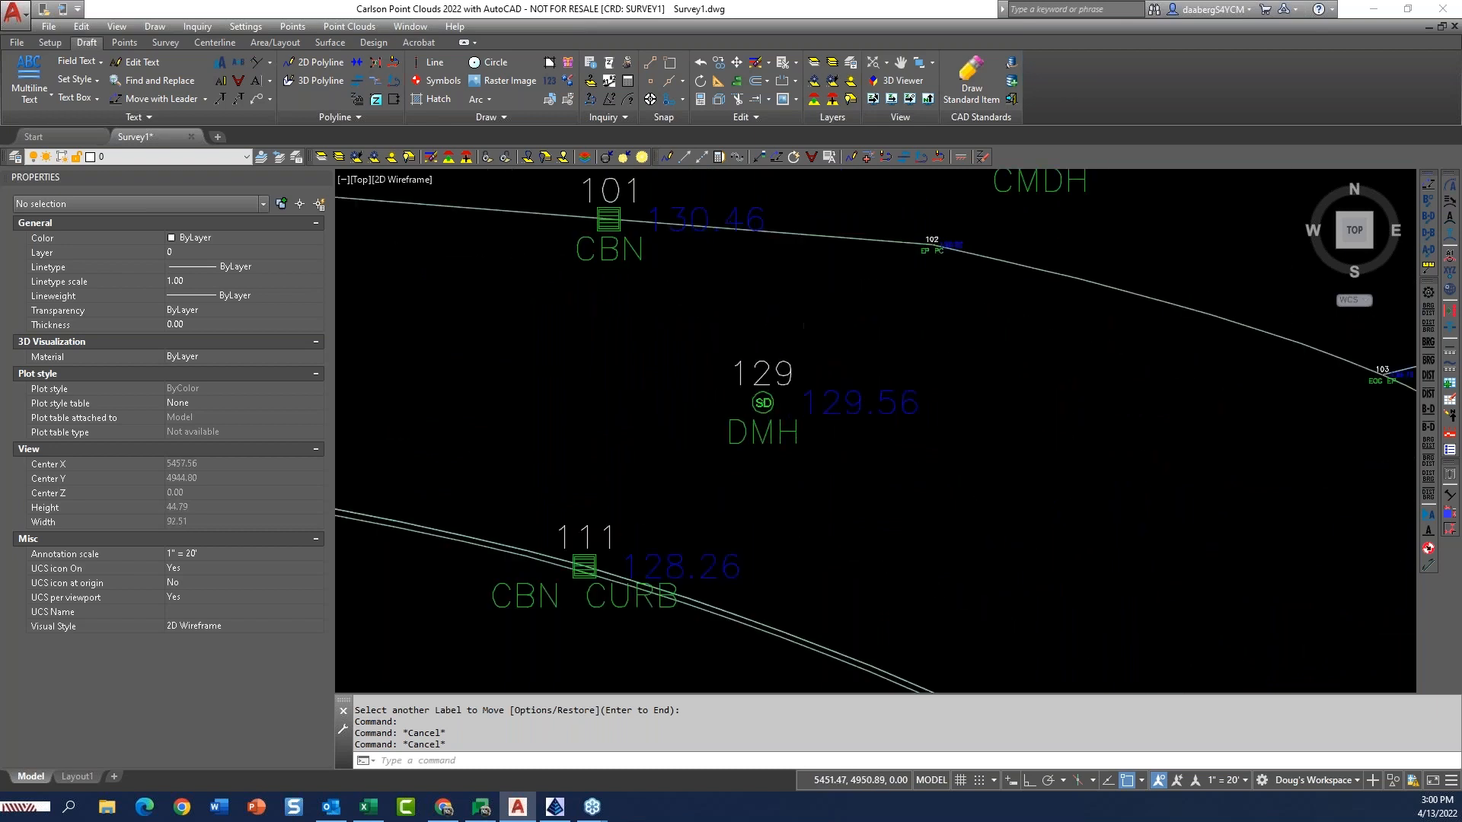
scroll(804, 358, "up", 2)
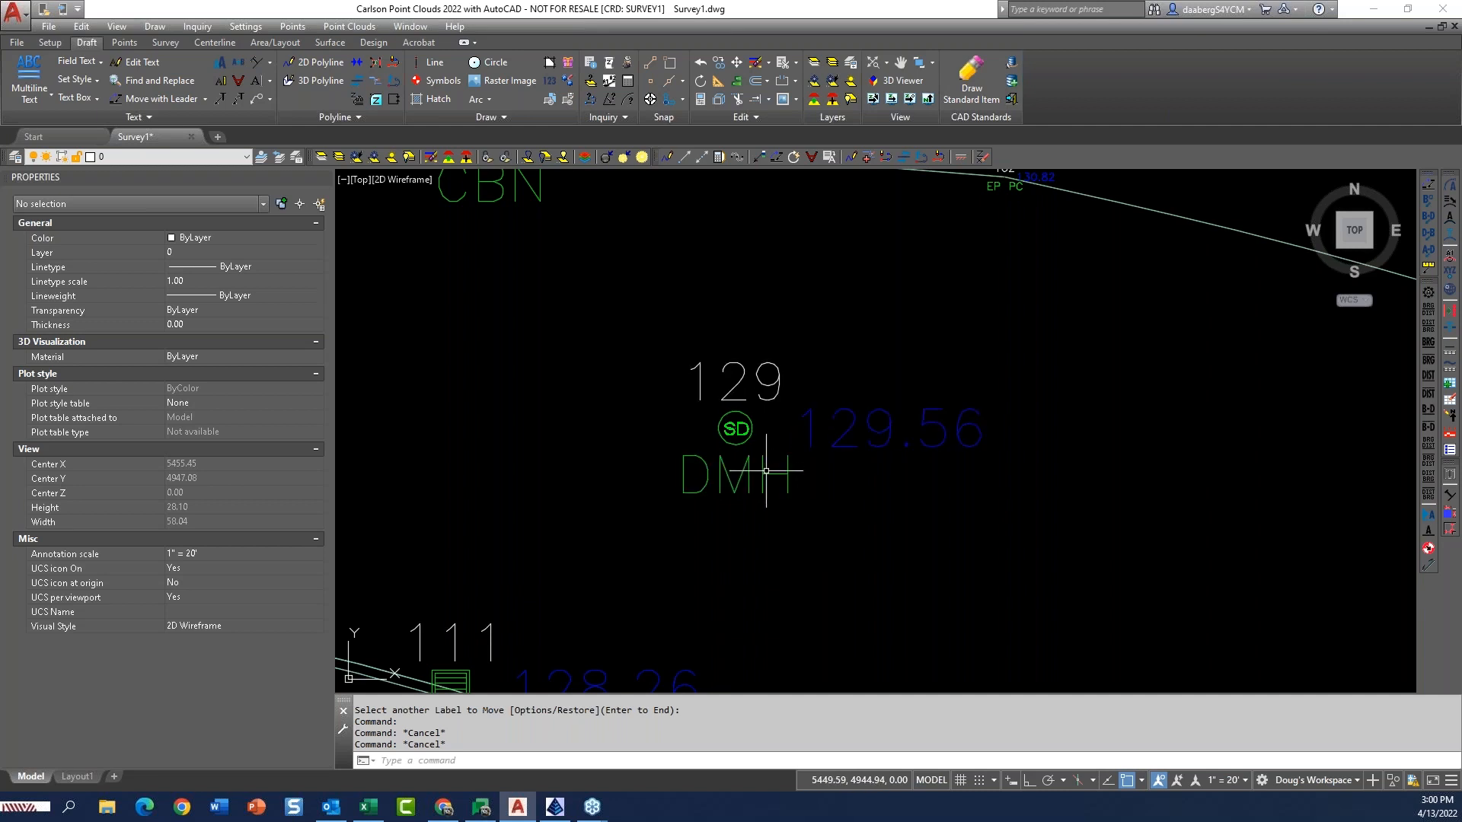
double_click(739, 429)
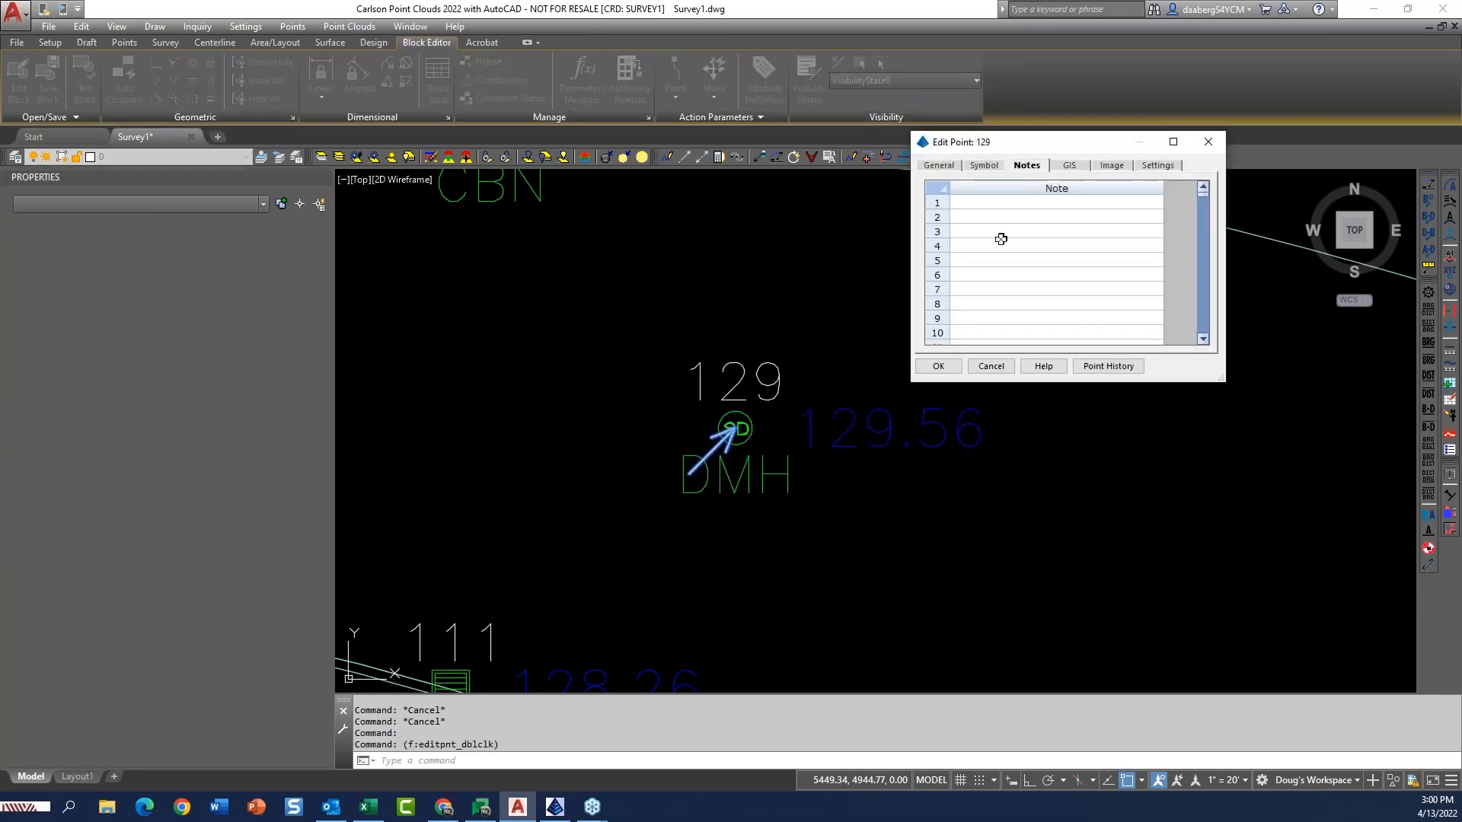
left_click(1020, 200)
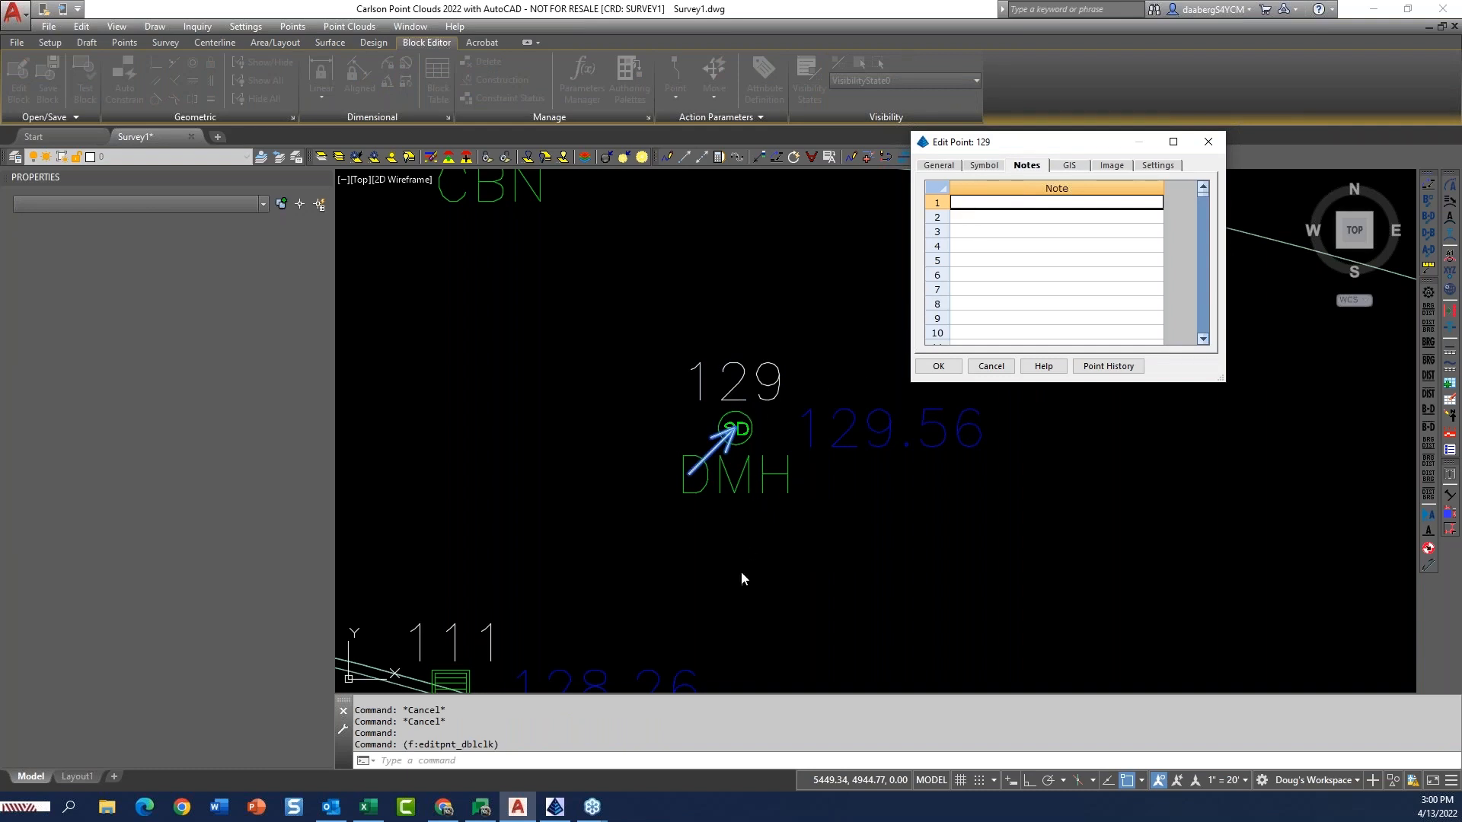
left_click(990, 366)
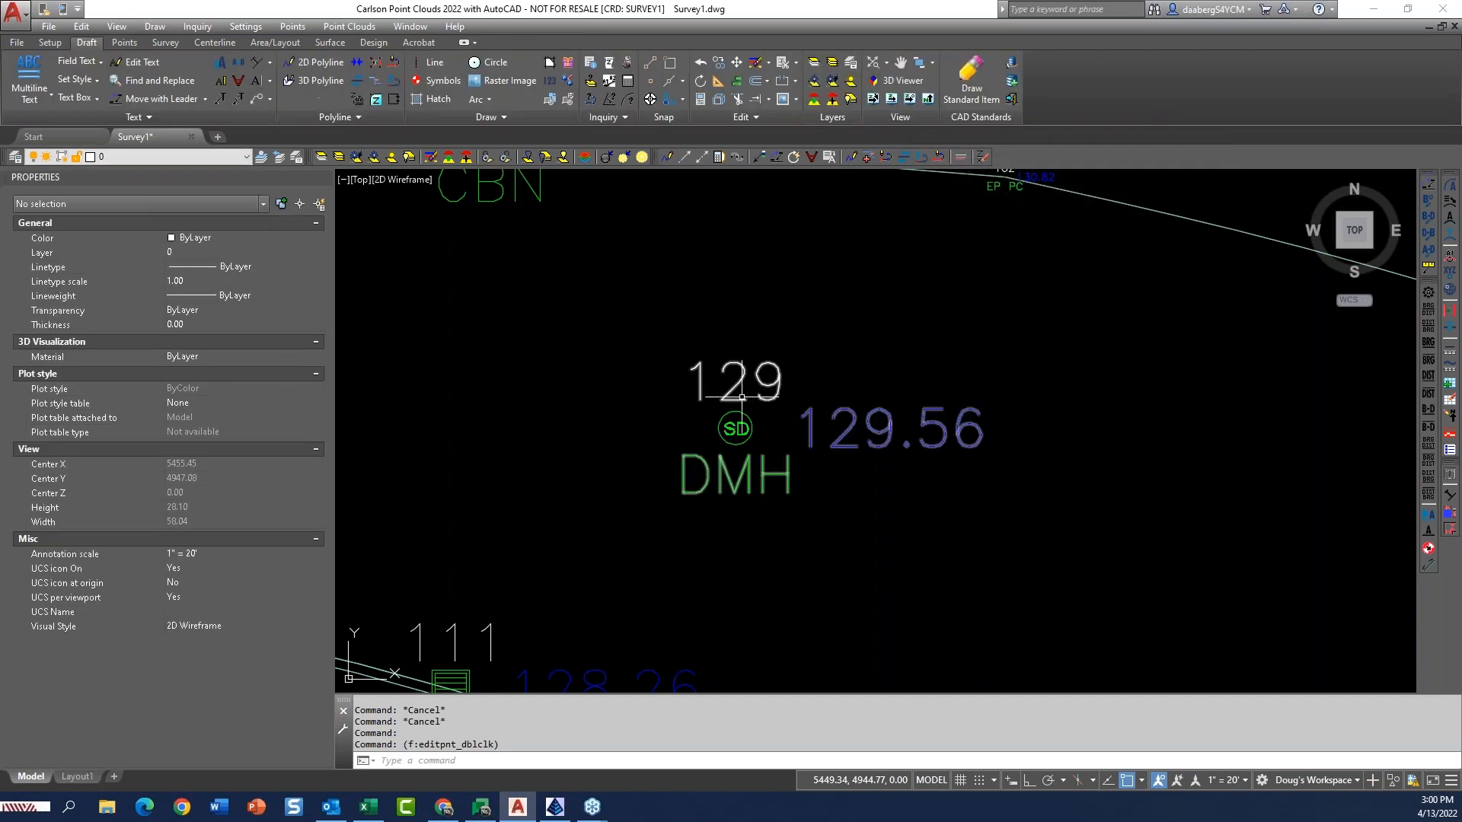
scroll(758, 373, "down", 4)
middle_click_drag(601, 318, 693, 425)
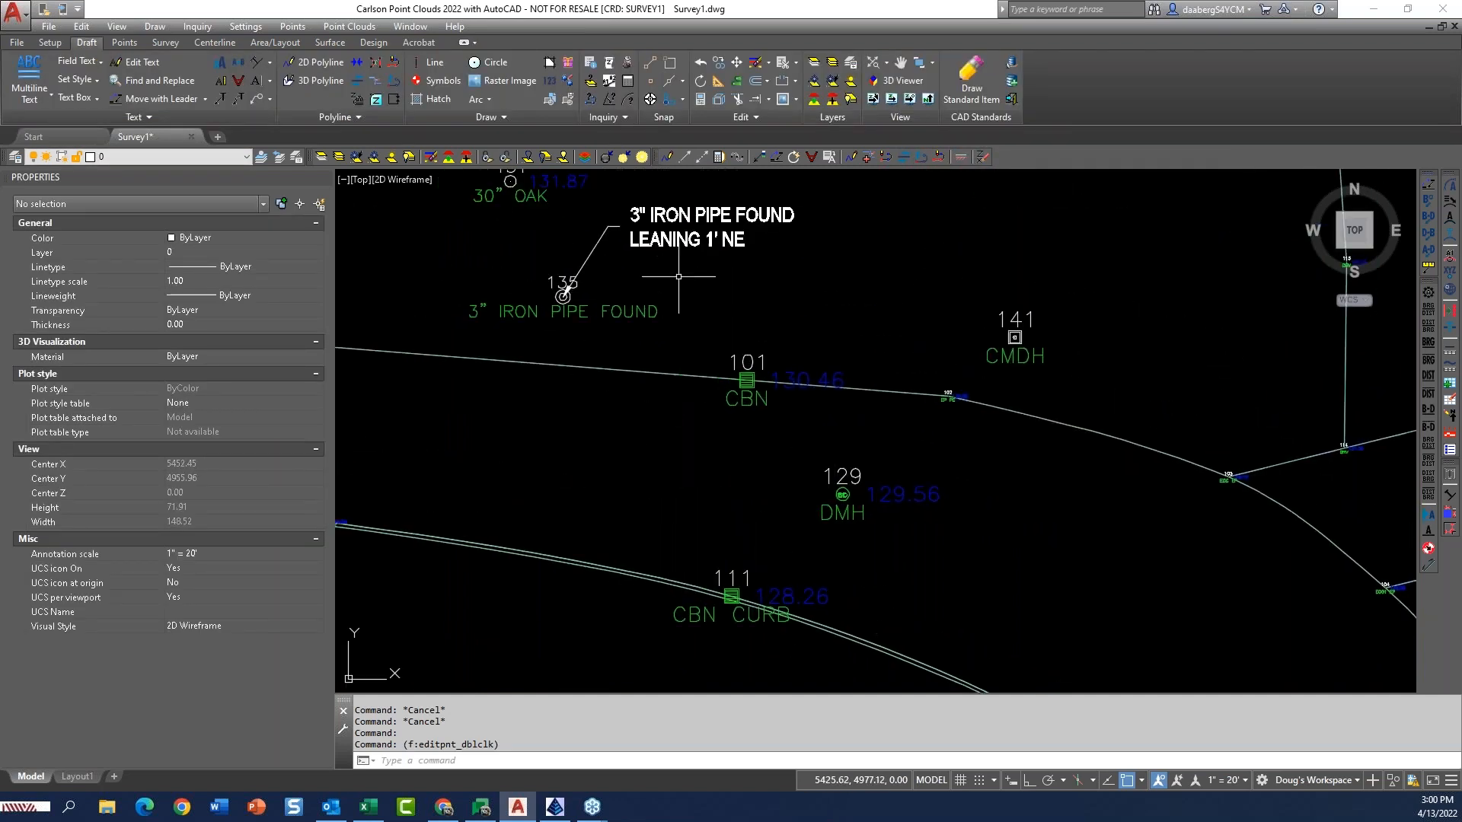
middle_click_drag(648, 471, 826, 481)
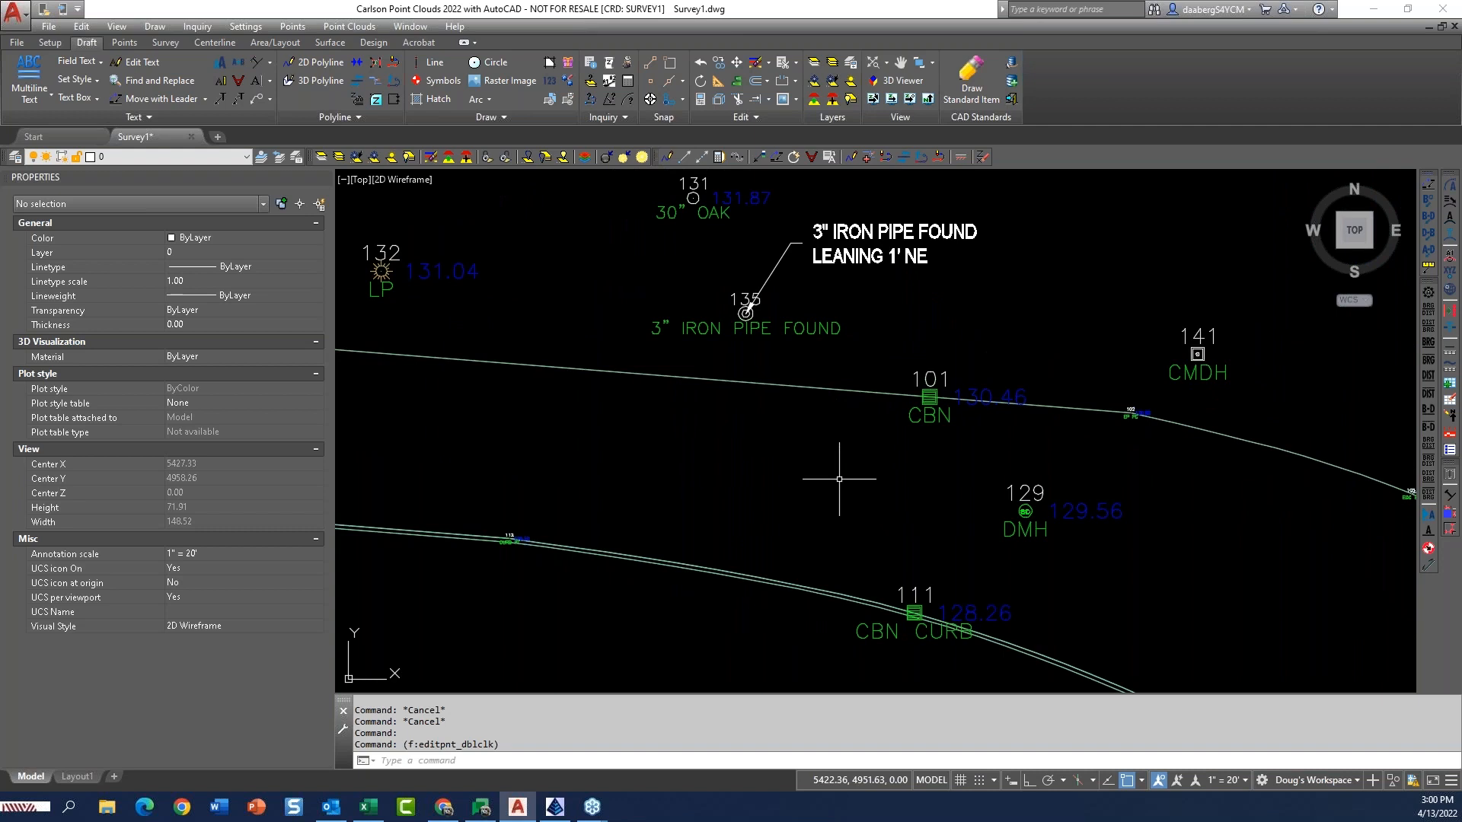
Open the Field to Finish code table from the draw settings and list the field codes of all categories.
scroll(851, 483, "down", 4)
scroll(855, 450, "up", 6)
scroll(856, 448, "down", 3)
scroll(861, 464, "up", 2)
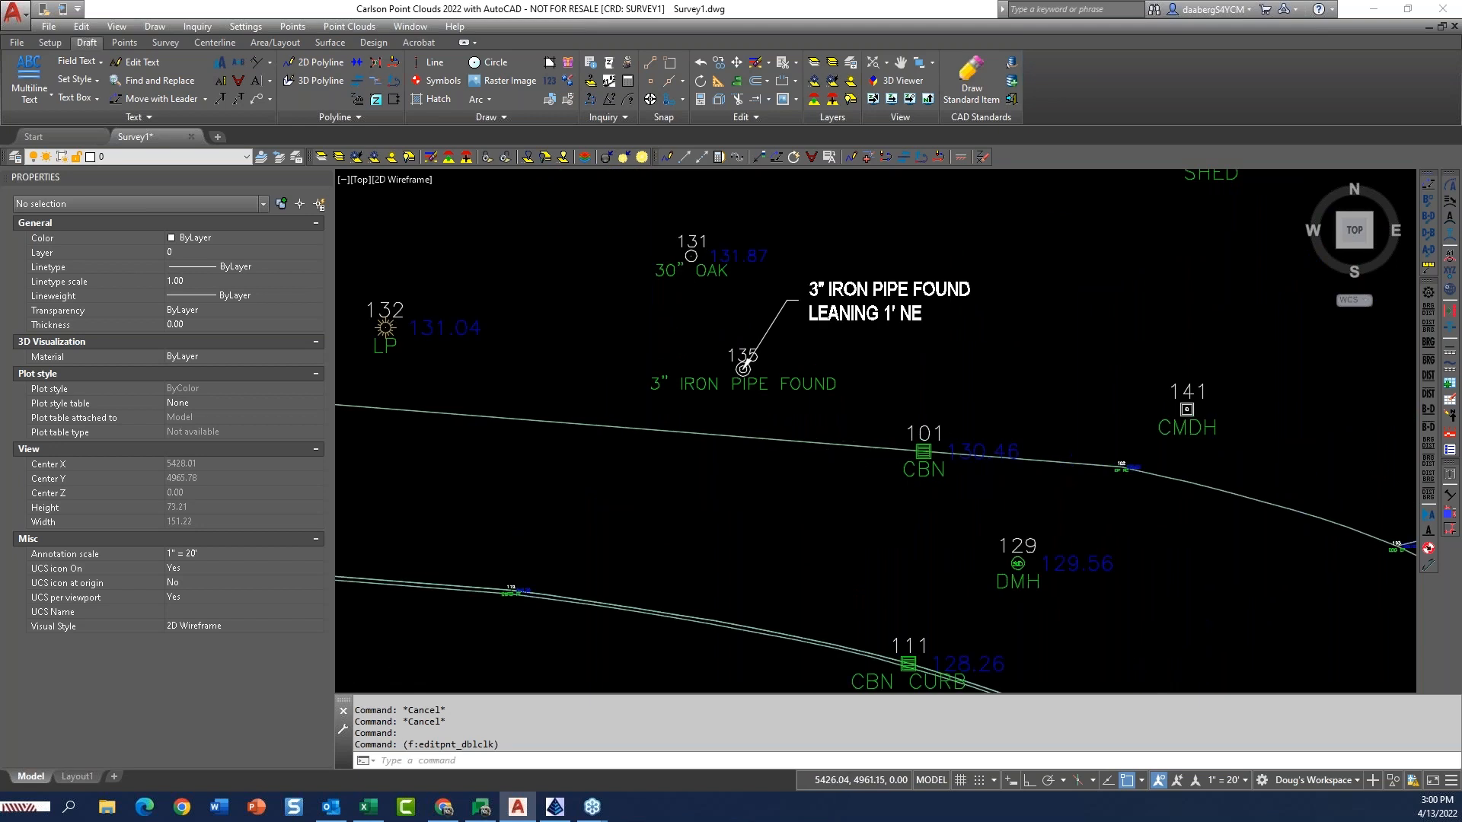
scroll(861, 464, "down", 2)
scroll(749, 331, "up", 5)
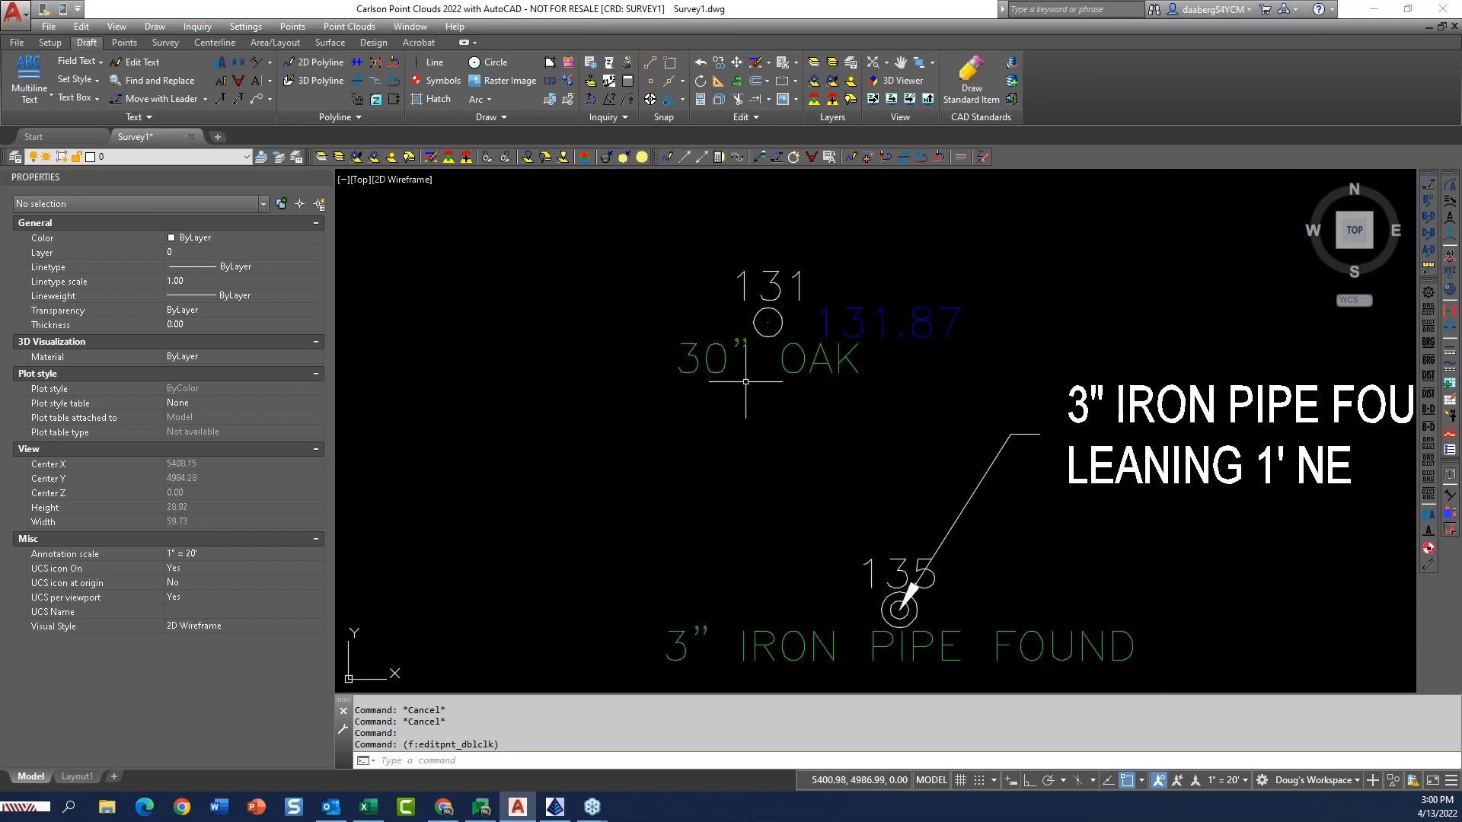
middle_click_drag(750, 344, 720, 386)
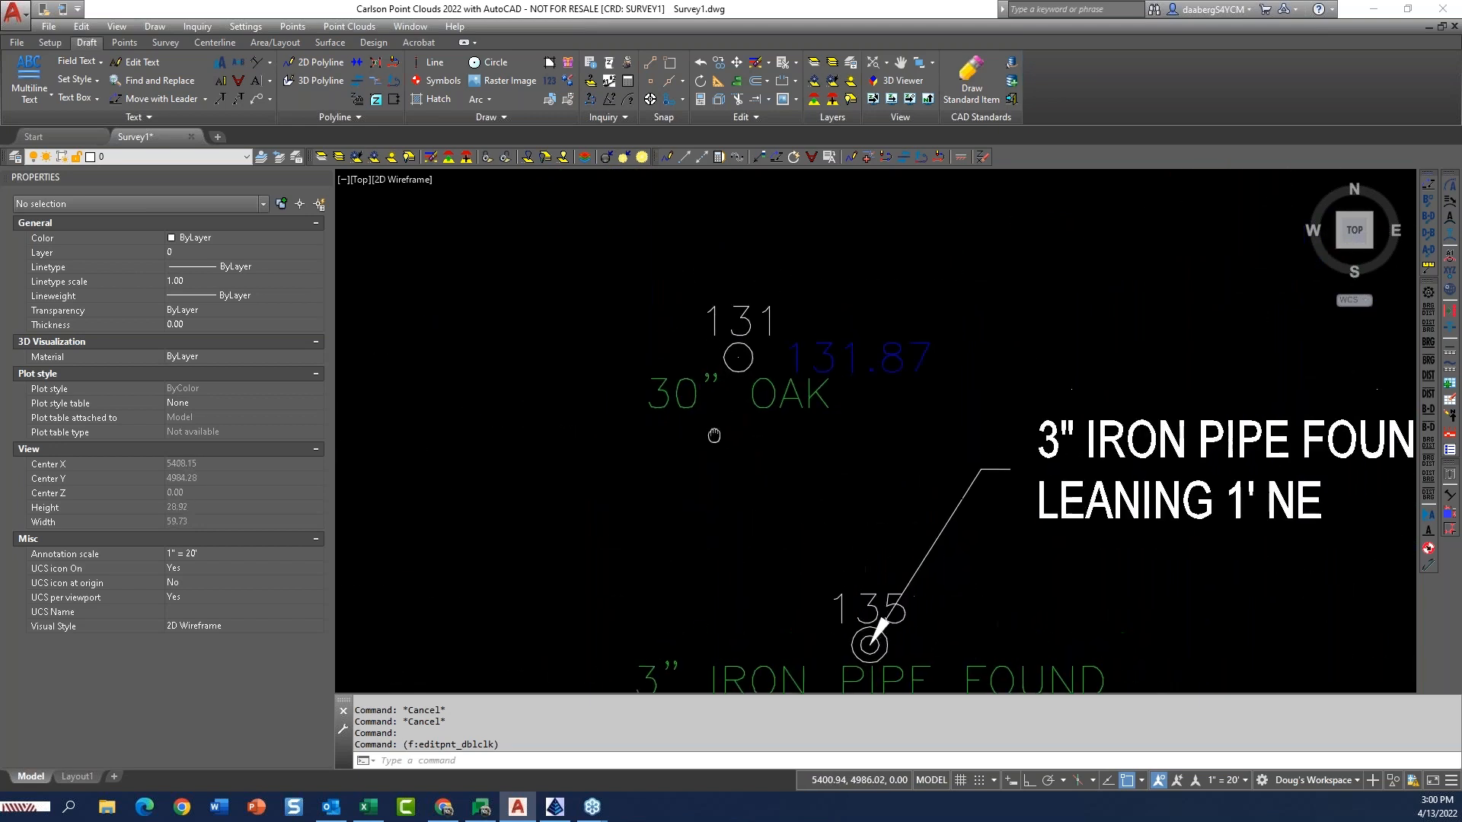
left_click(164, 43)
left_click(118, 76)
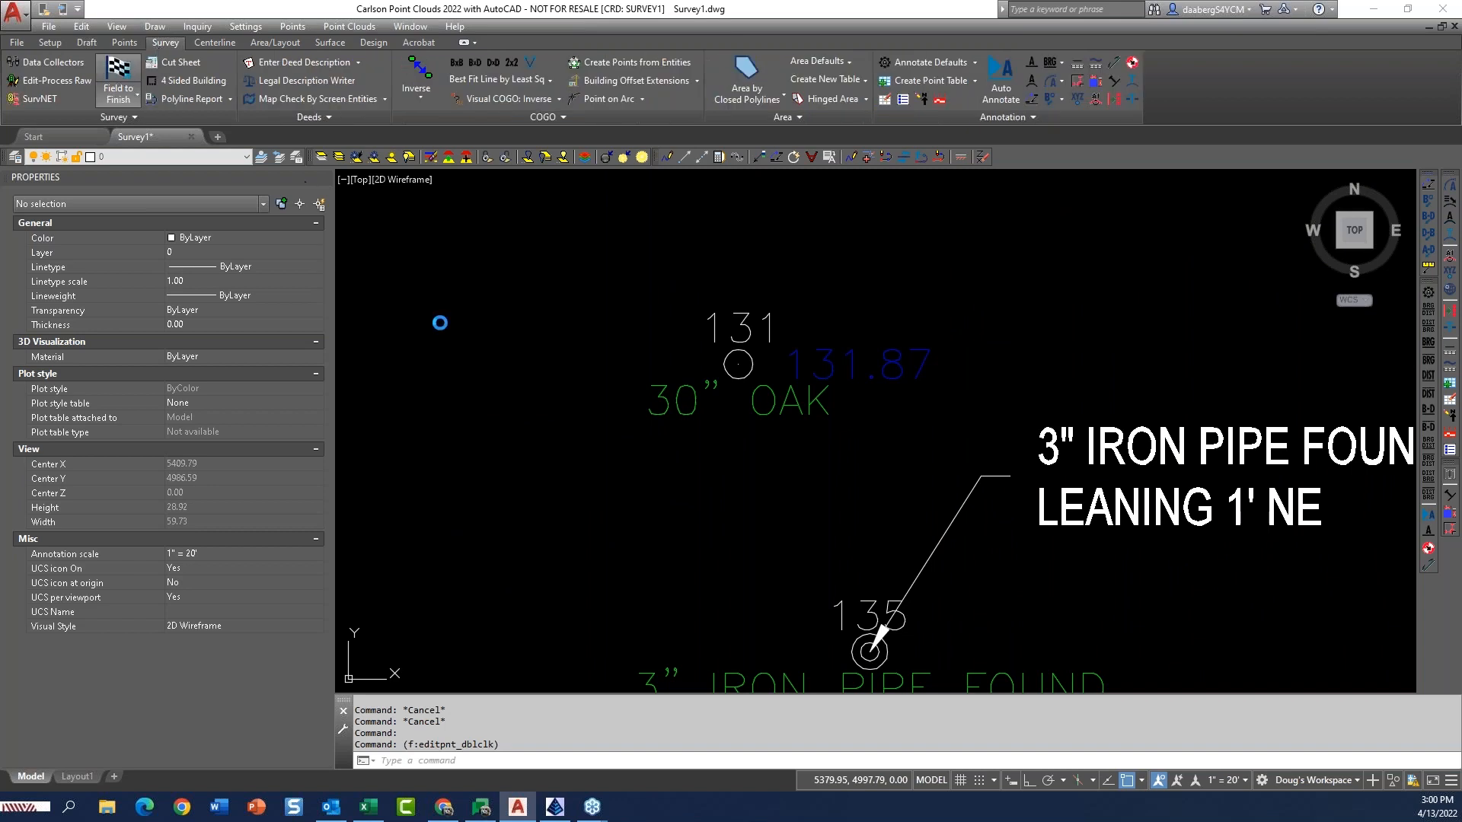
mouse_move(780, 248)
left_mouse_down()
mouse_move(765, 221)
mouse_move(570, 217)
mouse_move(639, 224)
mouse_move(578, 152)
mouse_move(504, 157)
left_mouse_up()
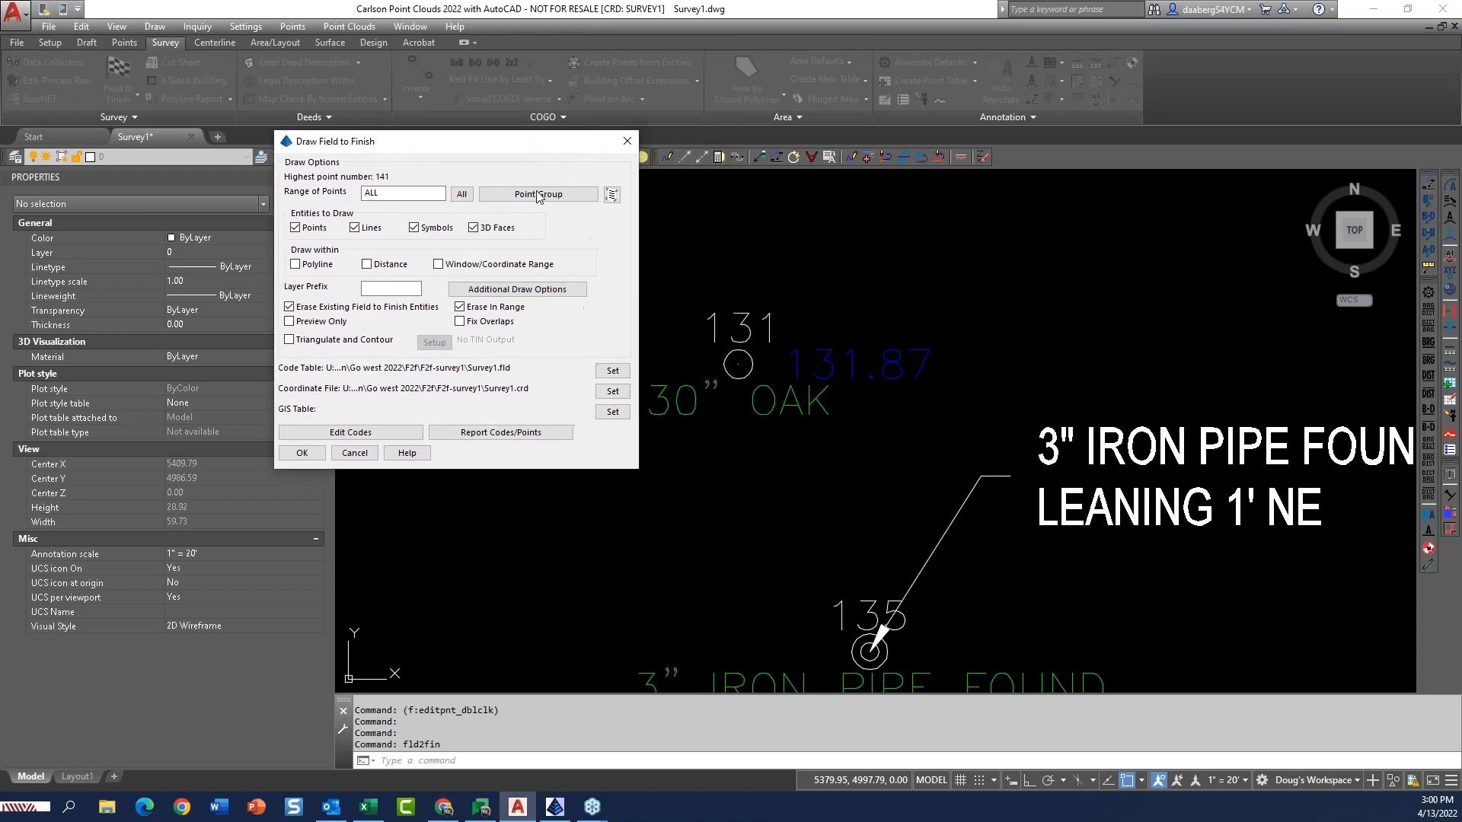
left_click(358, 432)
left_click_drag(822, 217, 458, 76)
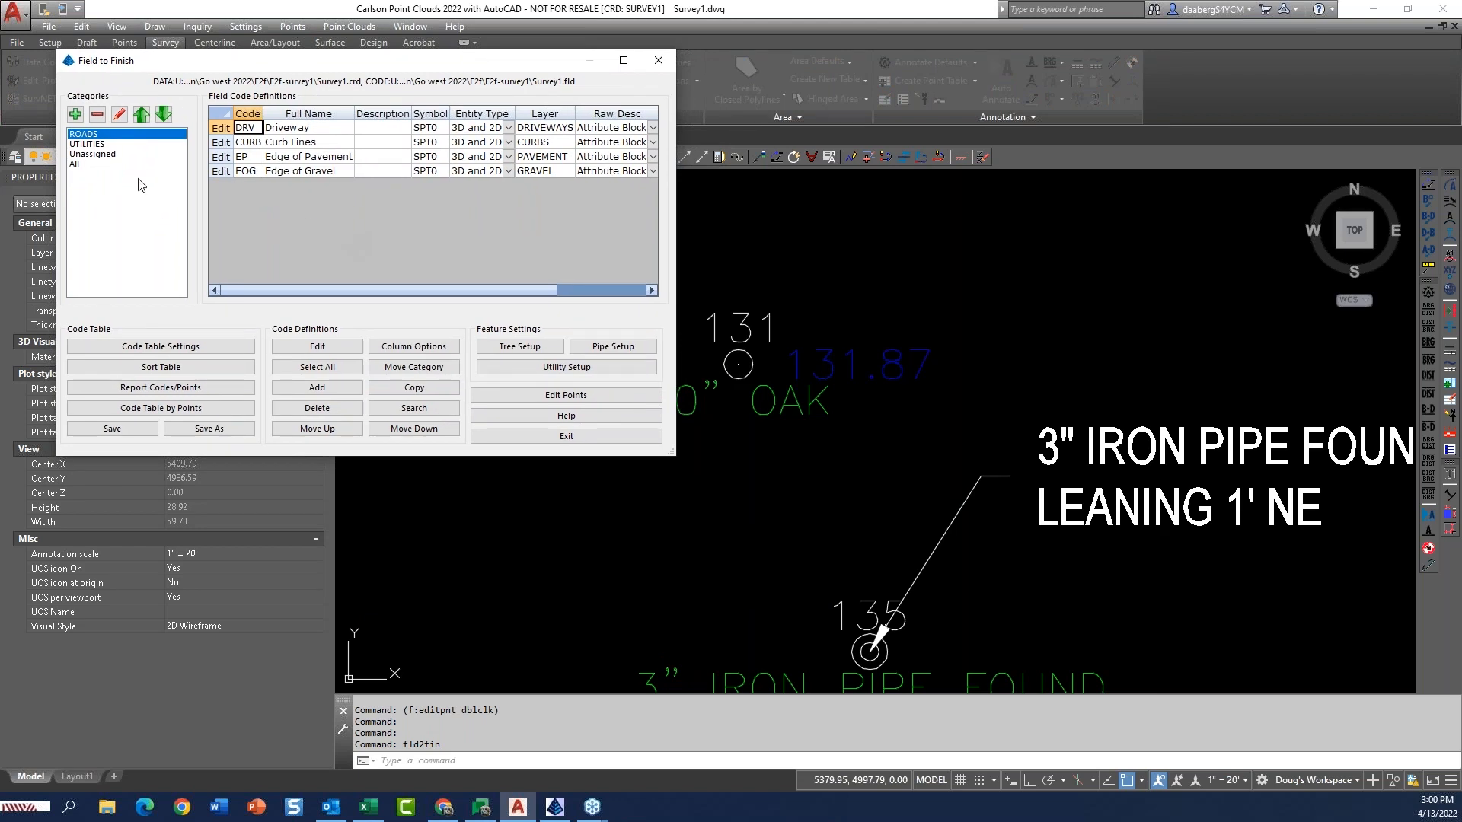
left_click(80, 164)
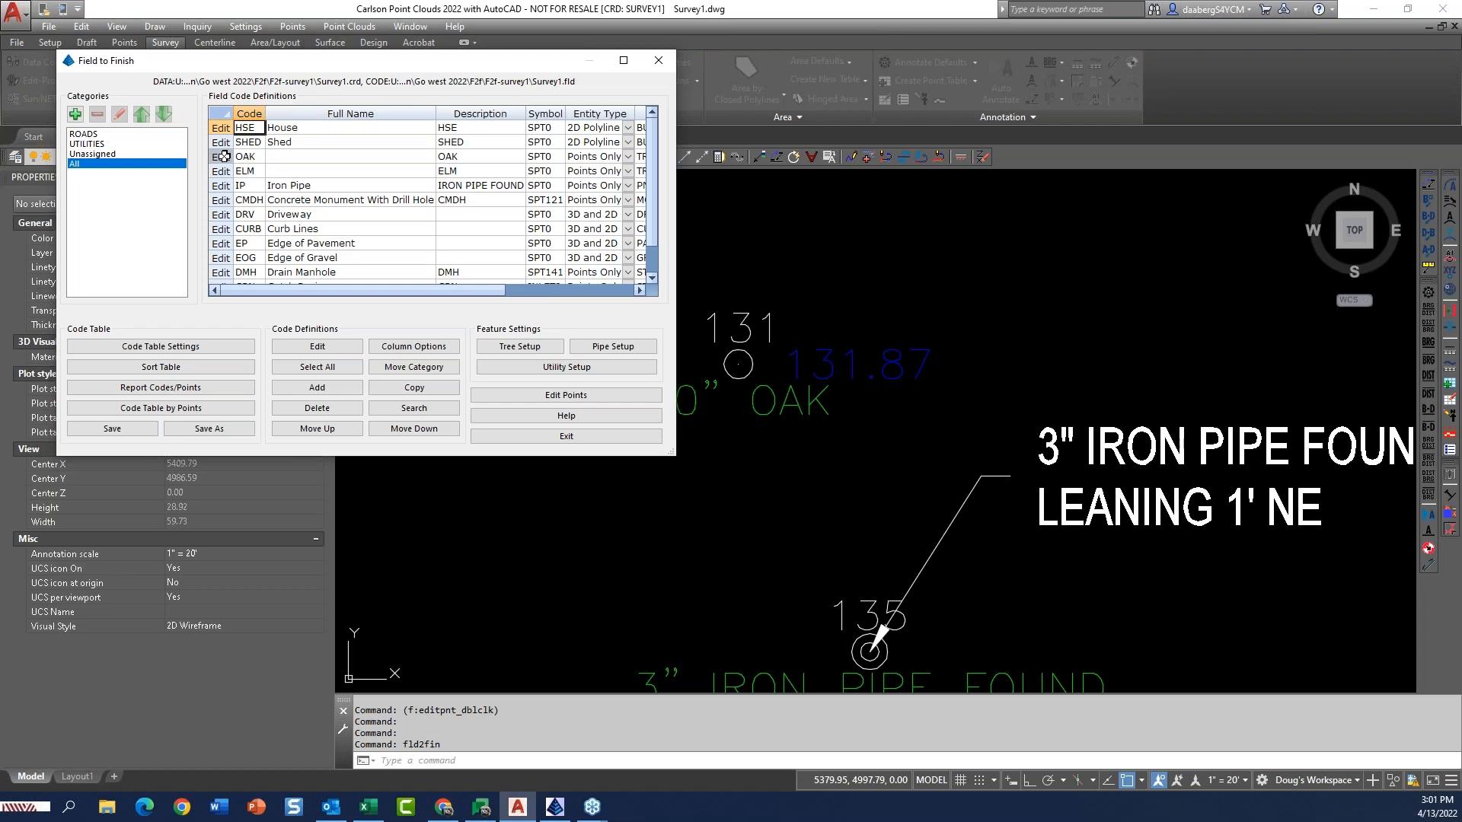
Set the OAK field code's feature type to Tree and accept the definition.
left_click(223, 156)
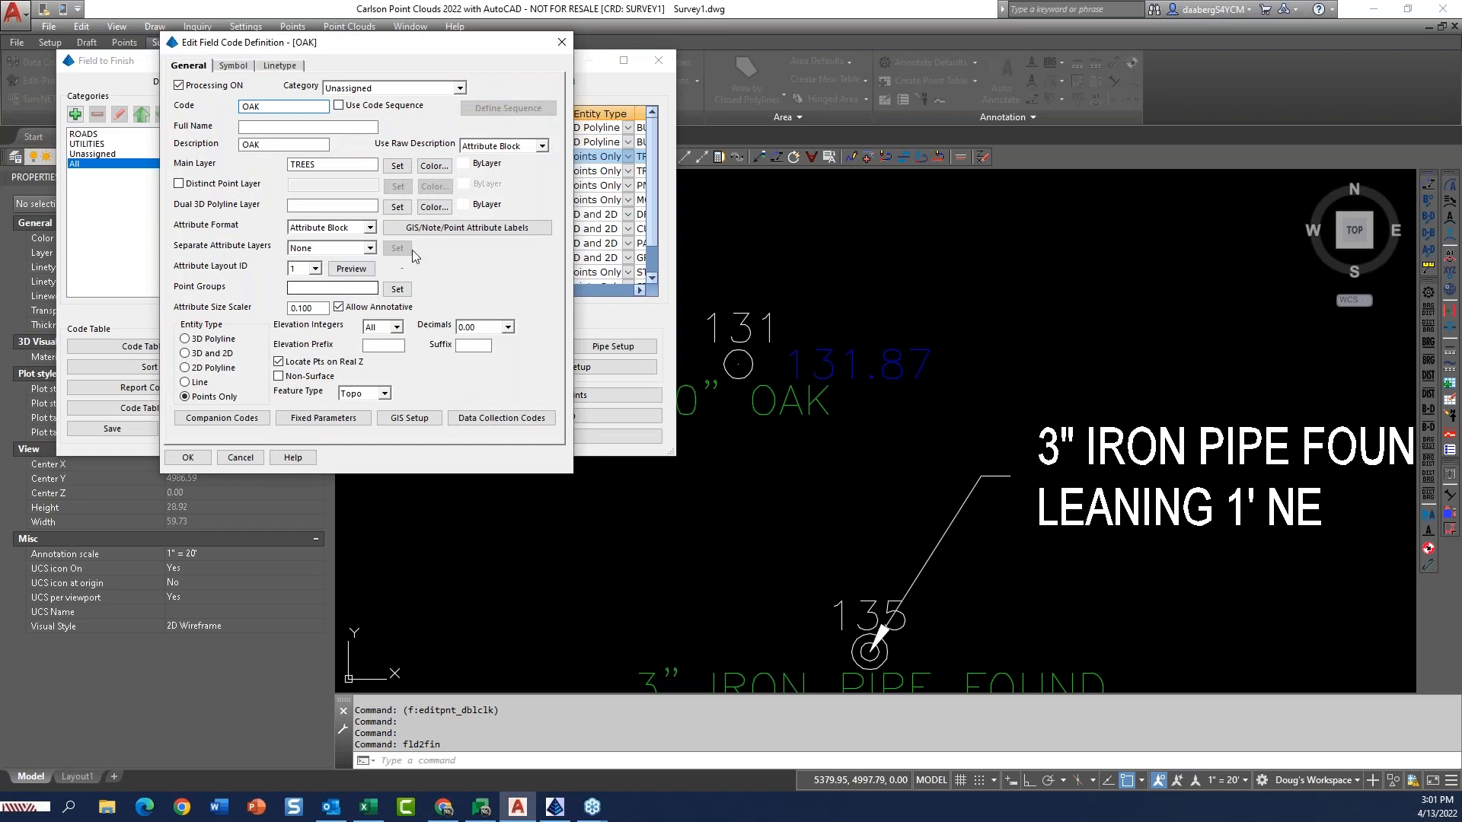
left_click_drag(396, 51, 405, 53)
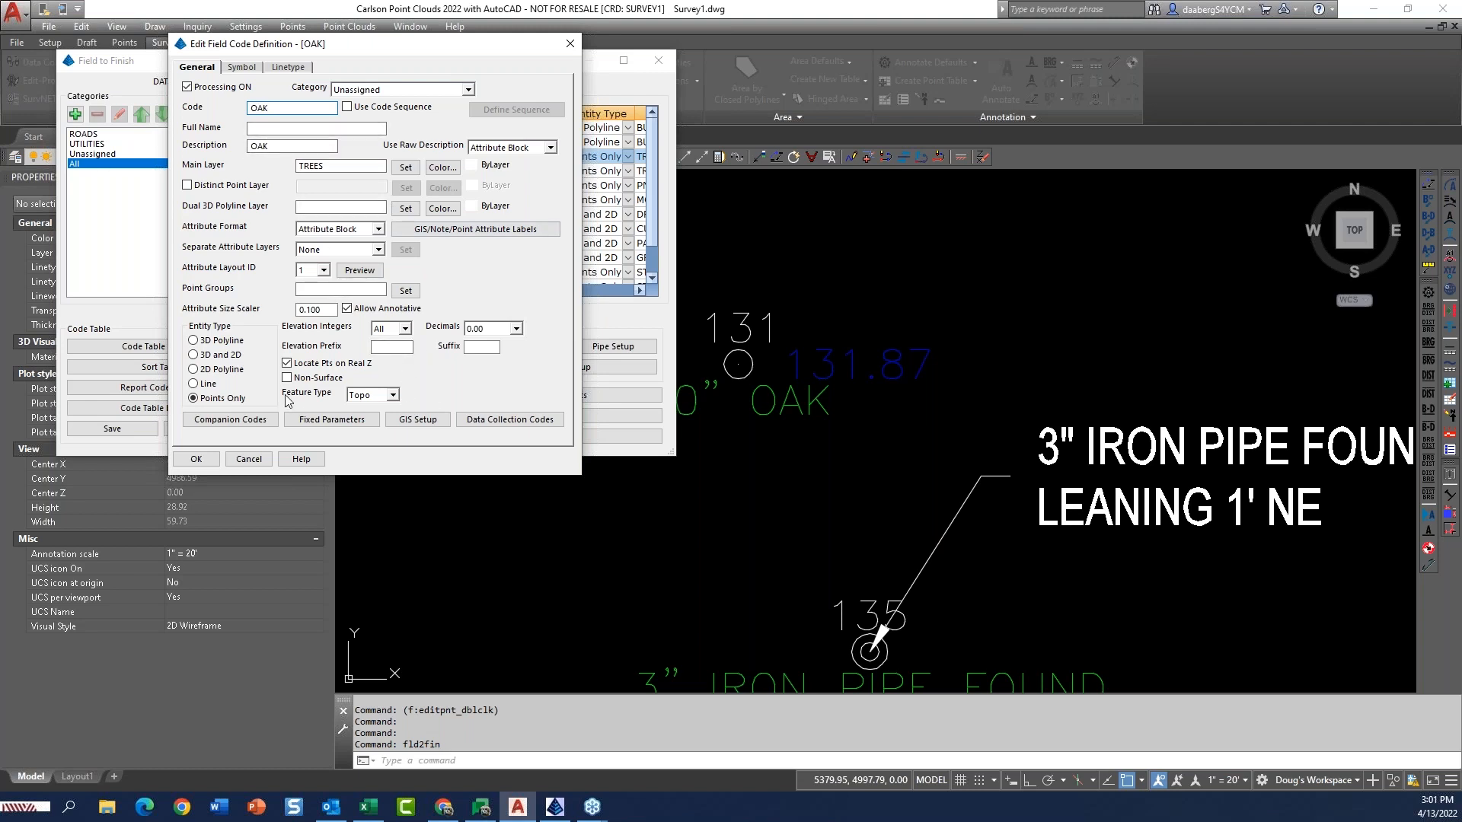
left_click(392, 396)
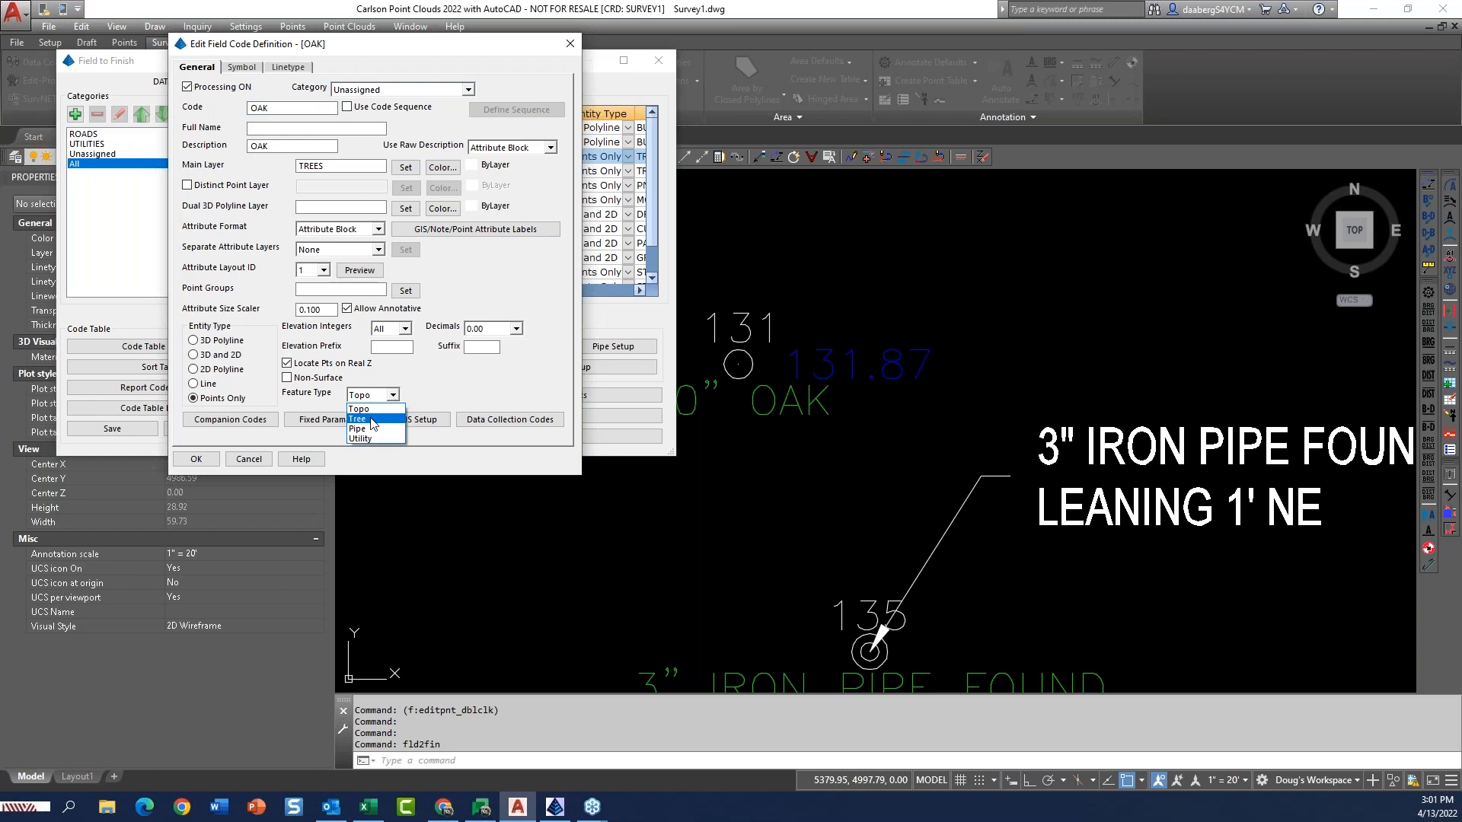
left_click(373, 420)
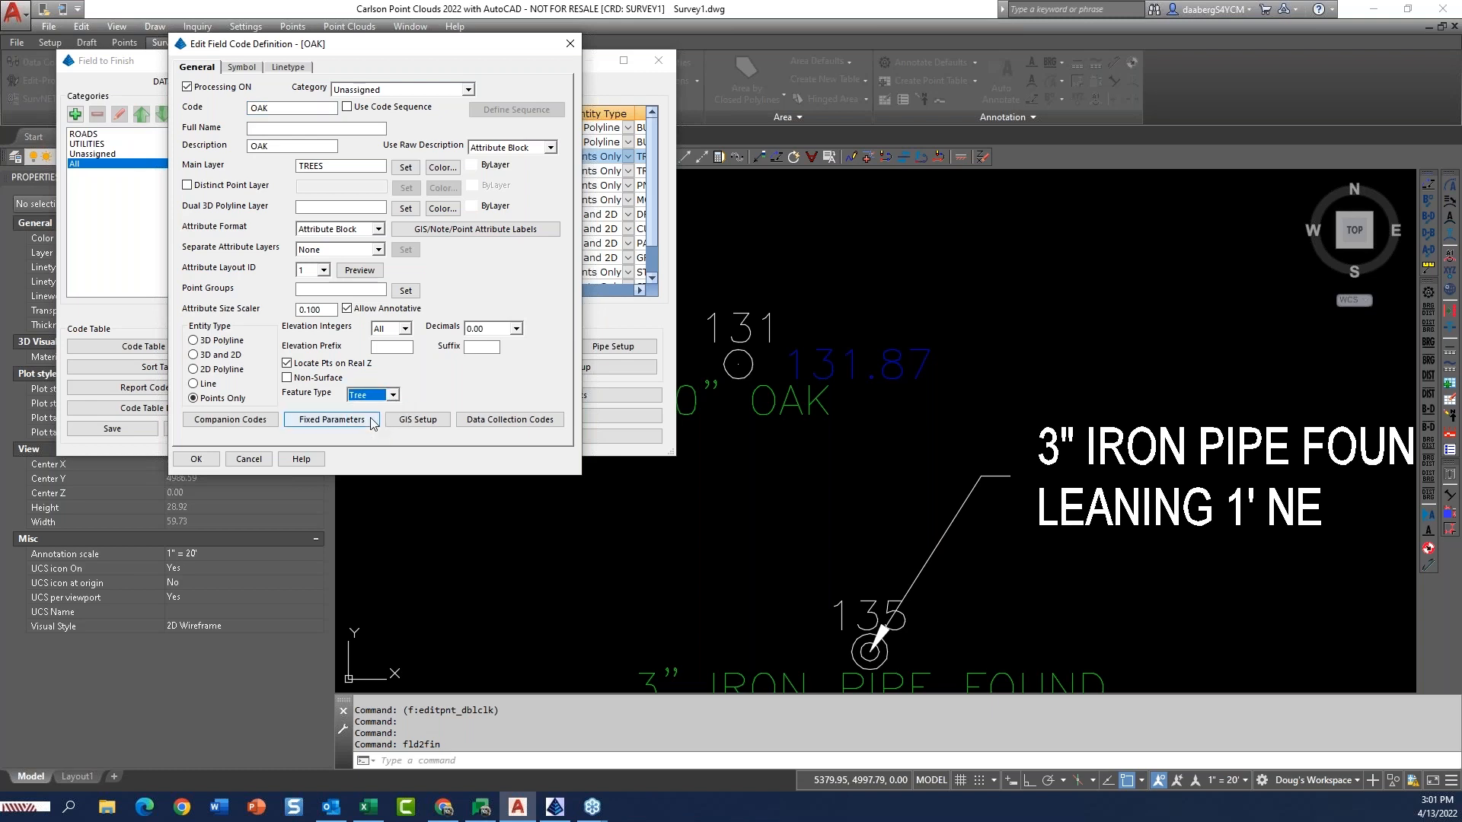
left_click(196, 459)
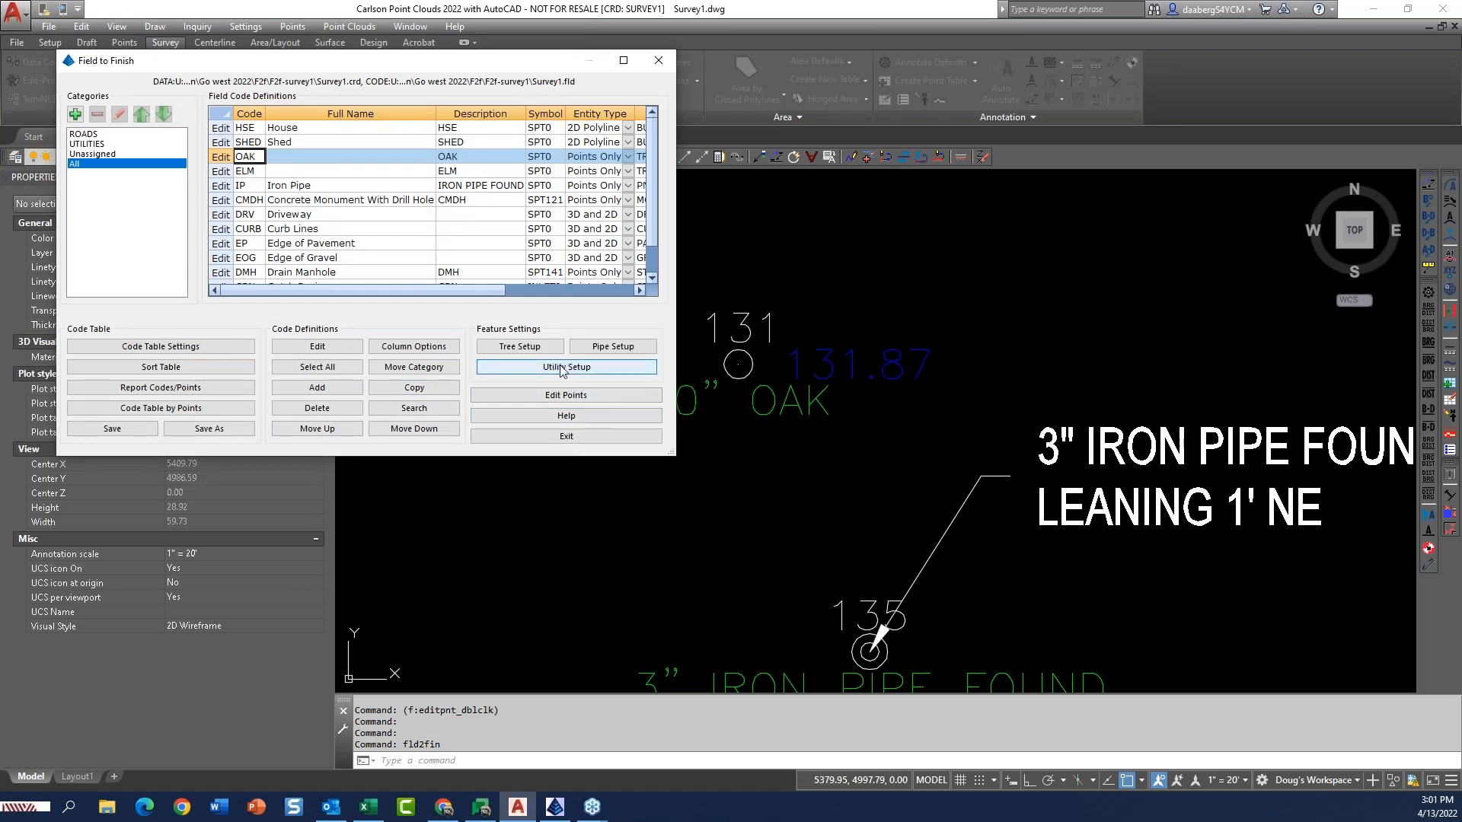
Review the entity options in the tree survey settings and close them without changes.
left_click(523, 349)
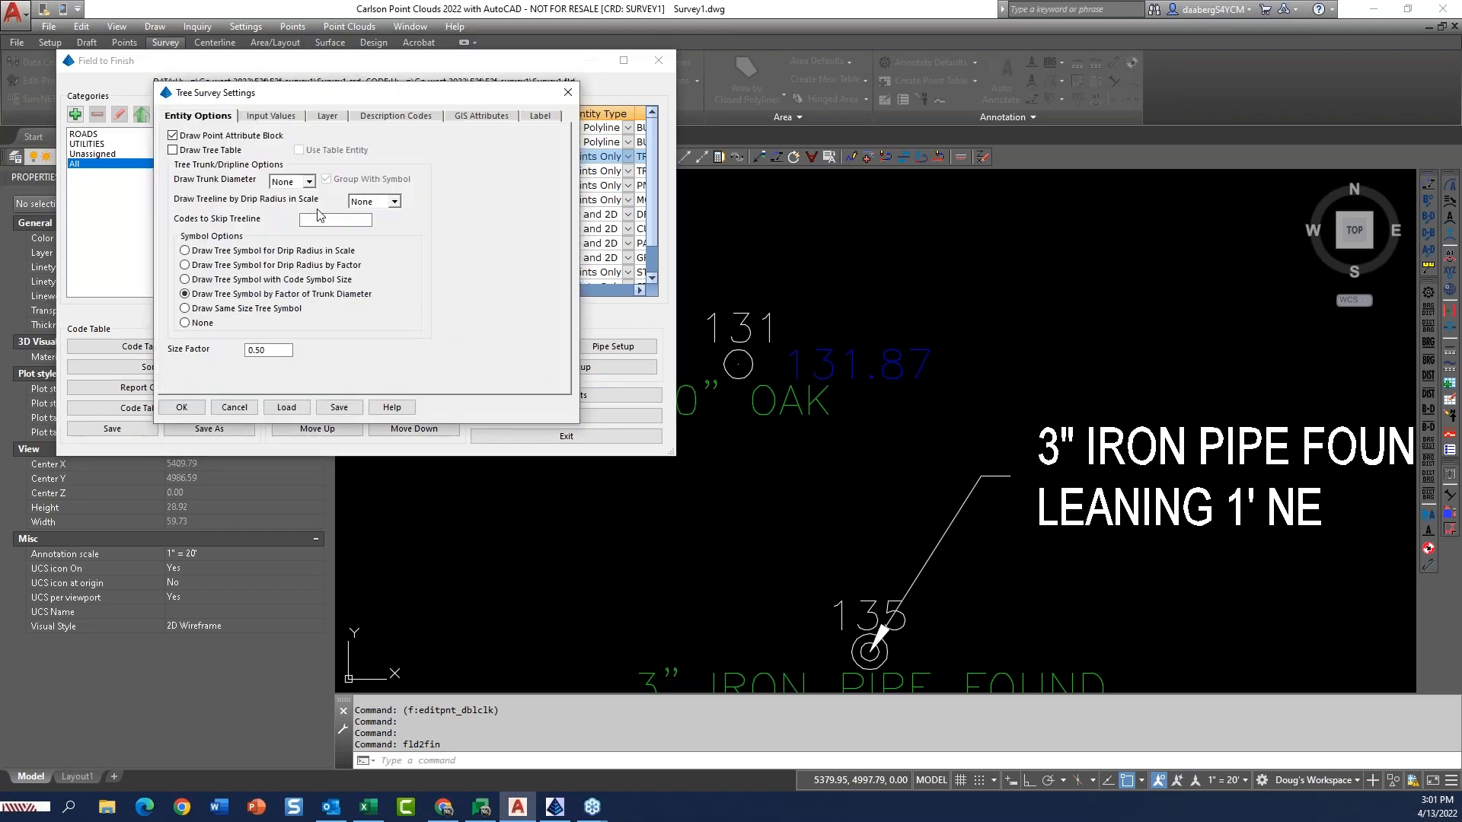
left_click_drag(374, 99, 398, 87)
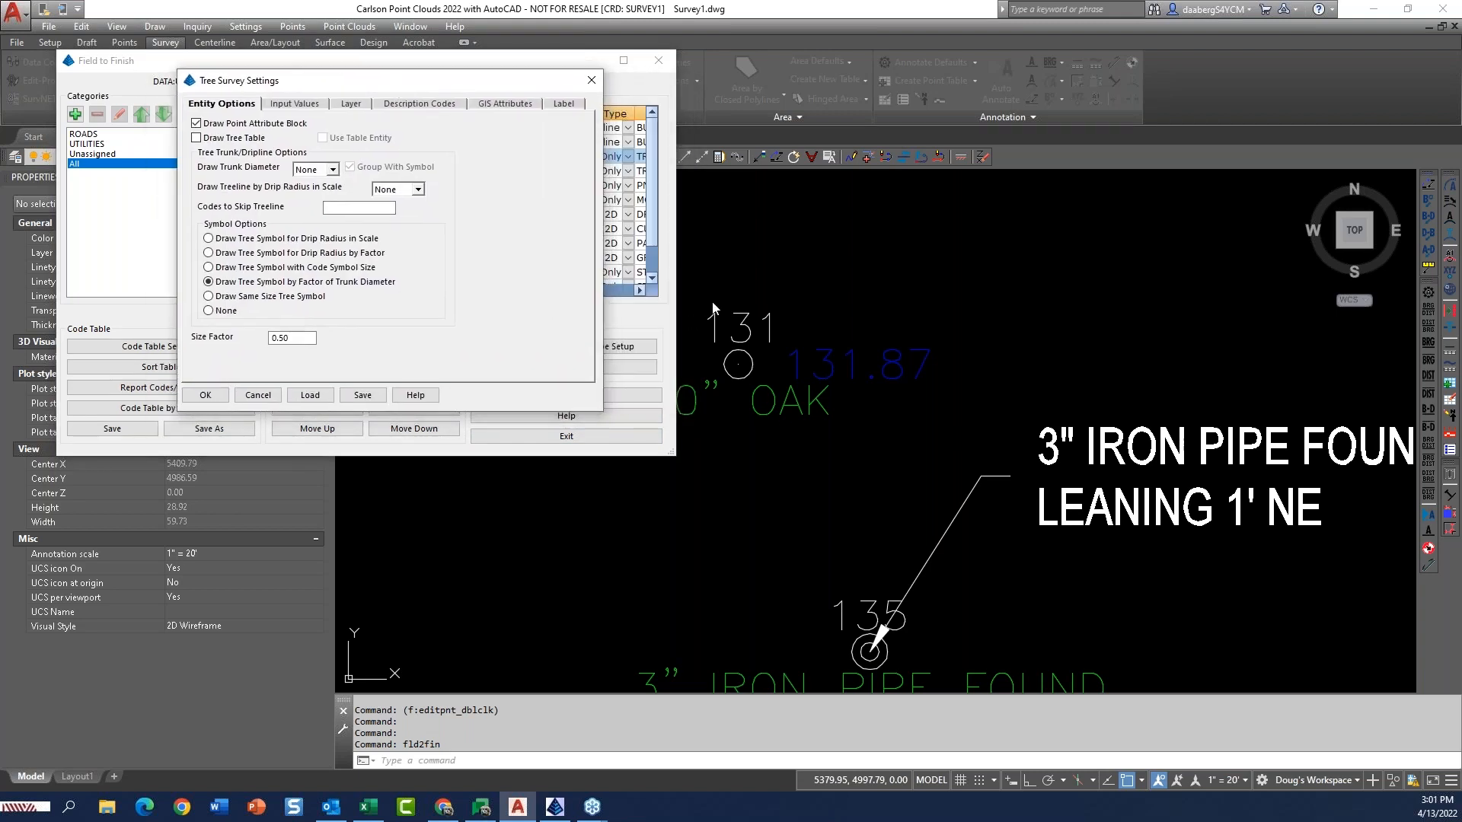
left_click(258, 395)
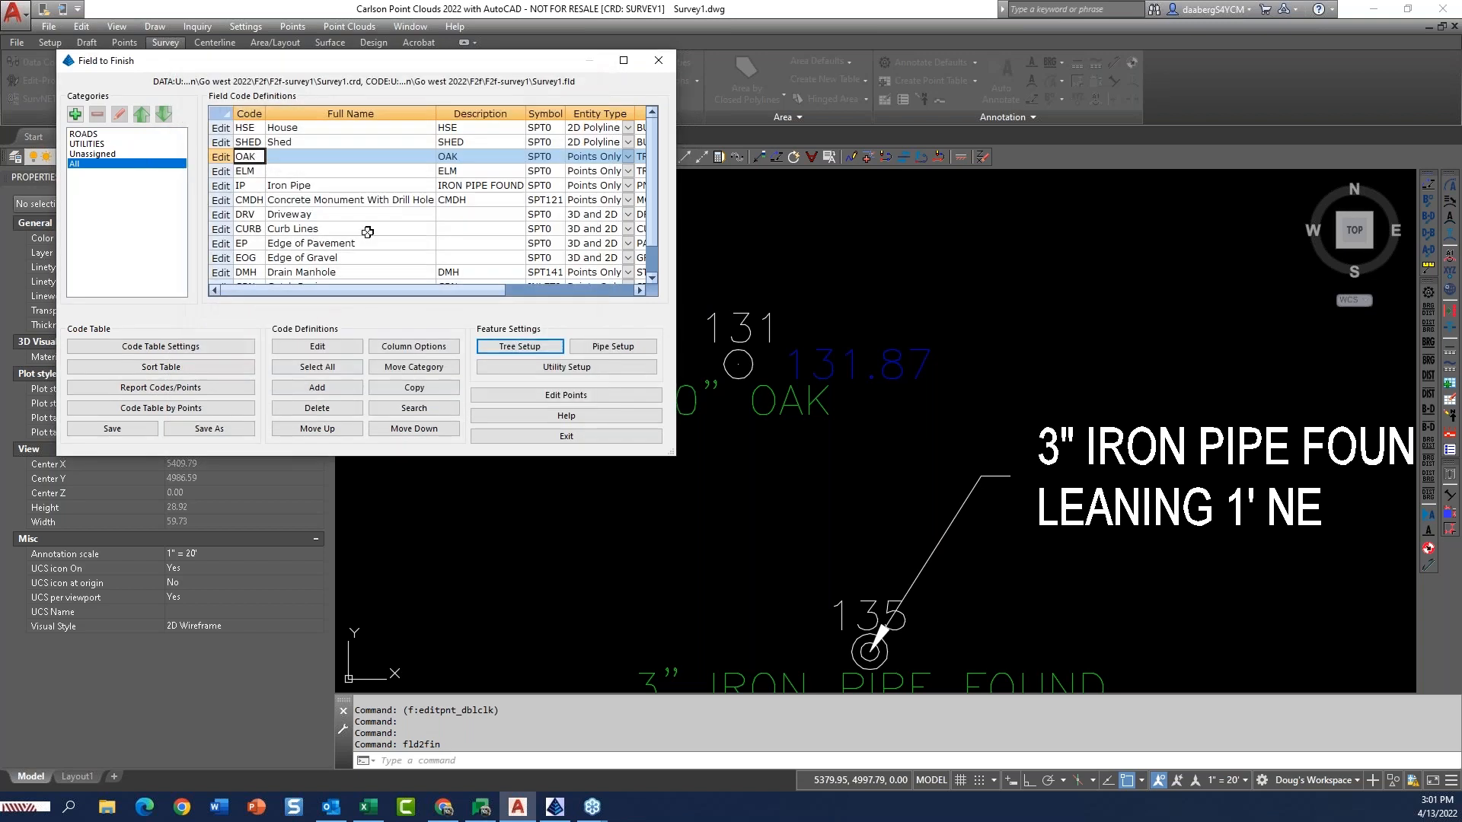
Assign the TREE11 symbol from the Trees symbol category to the OAK field code.
left_click(220, 156)
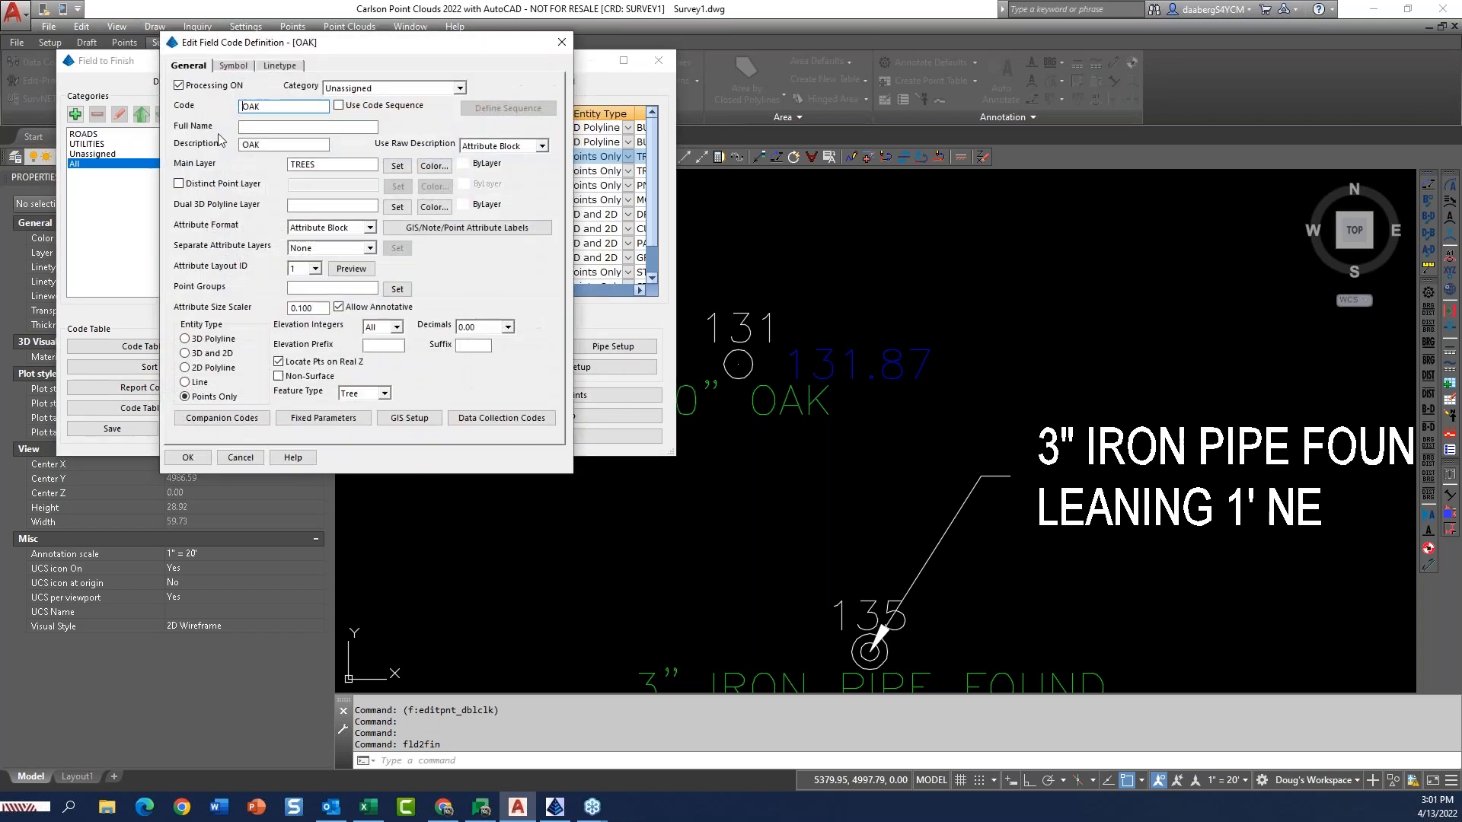
left_click(233, 65)
left_click(215, 122)
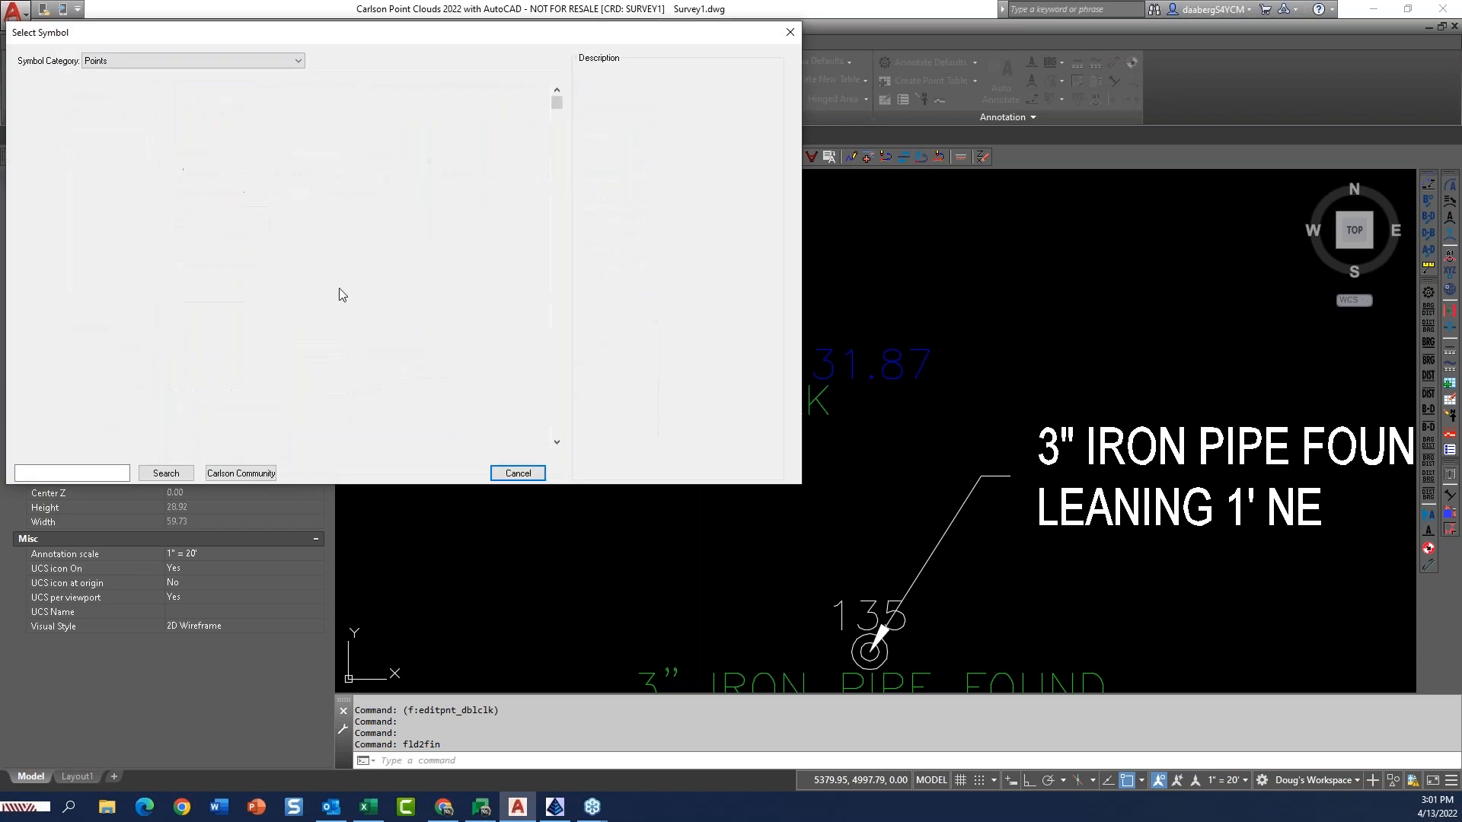
left_click(291, 61)
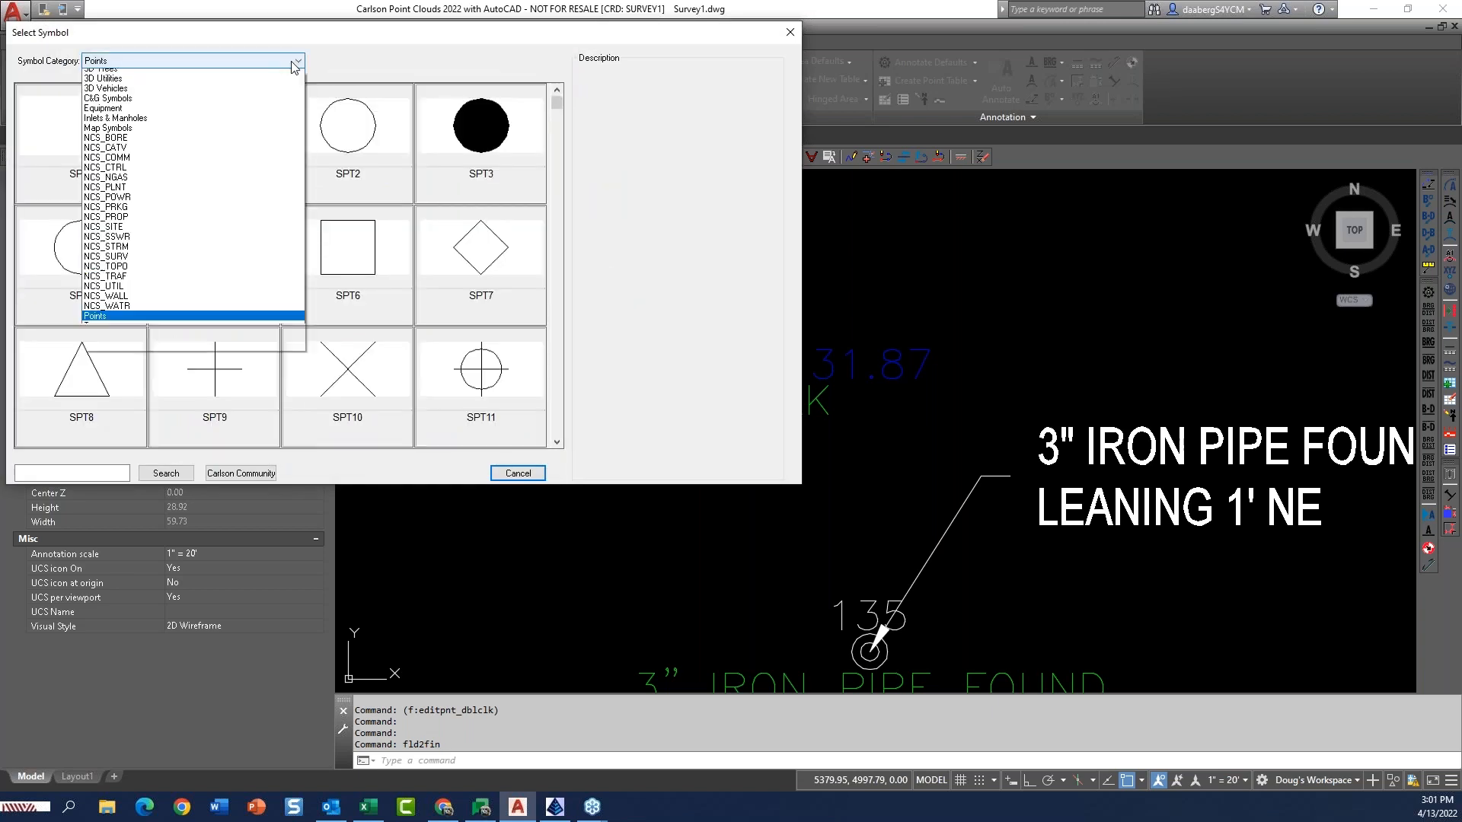
left_click(120, 341)
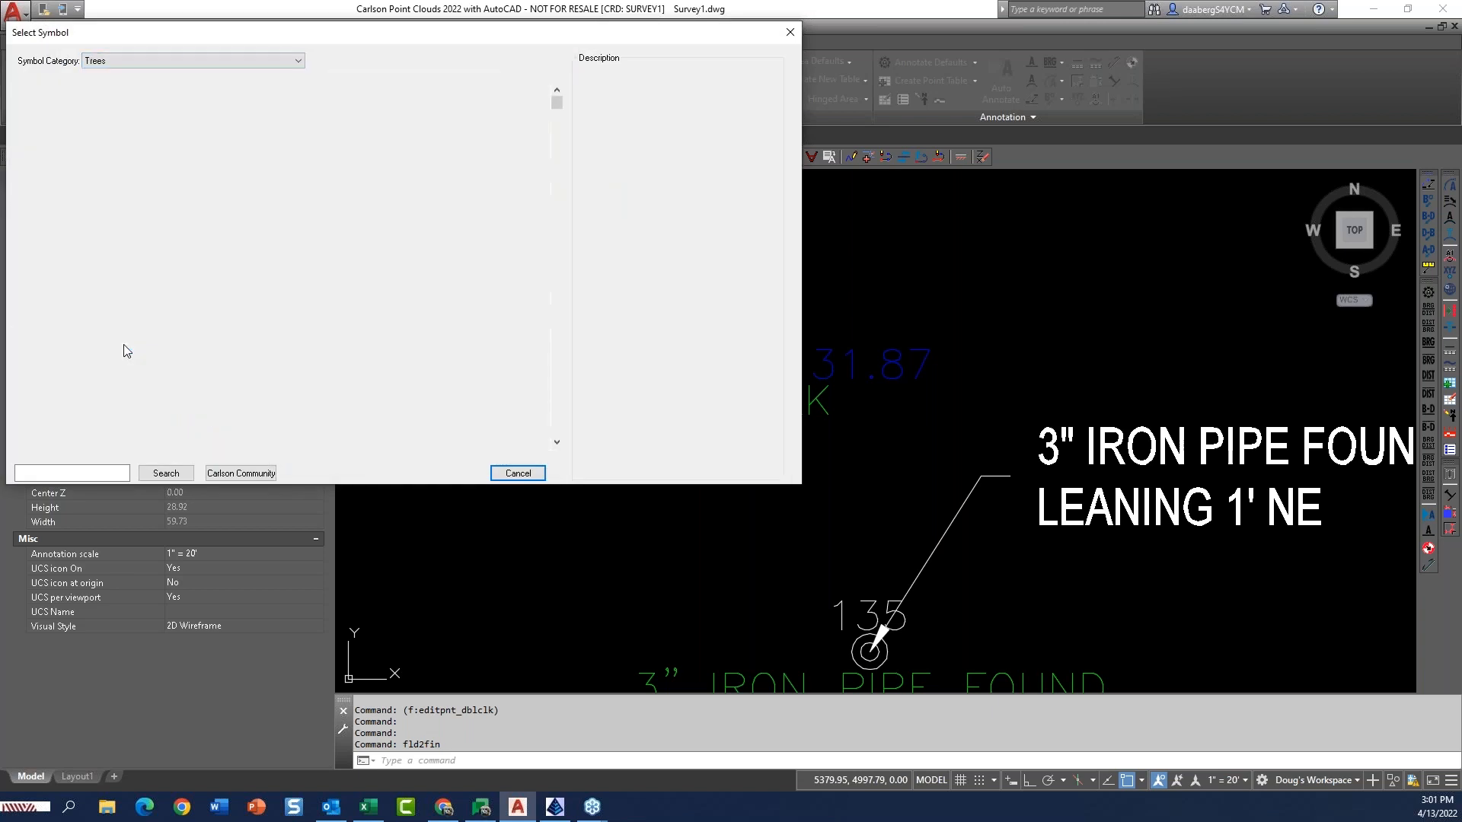
double_click(355, 385)
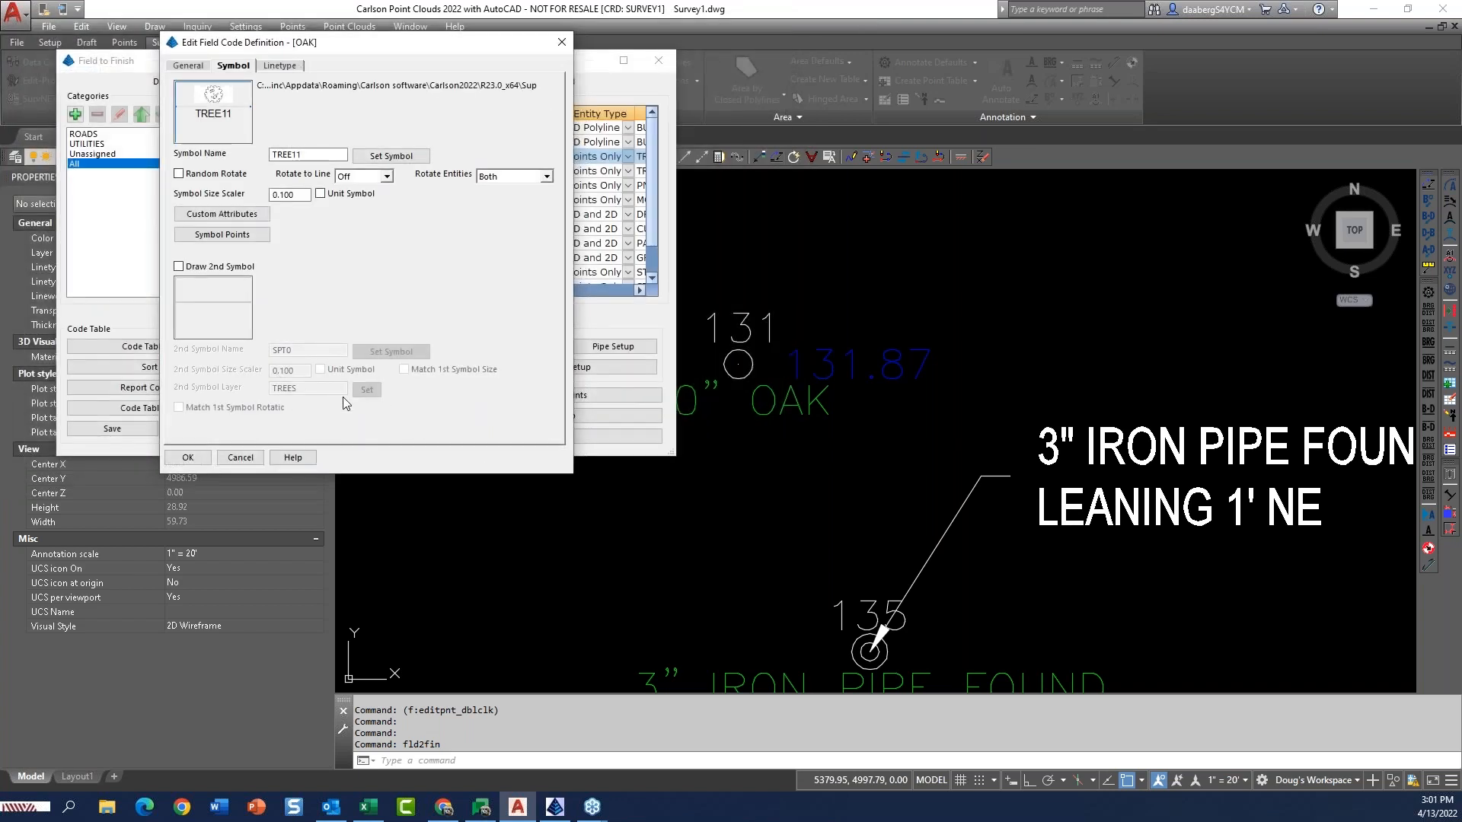
left_click(188, 458)
Check the trunk diameter drawing options and symbol size factor in the tree survey settings, and accept the existing values.
left_click(534, 349)
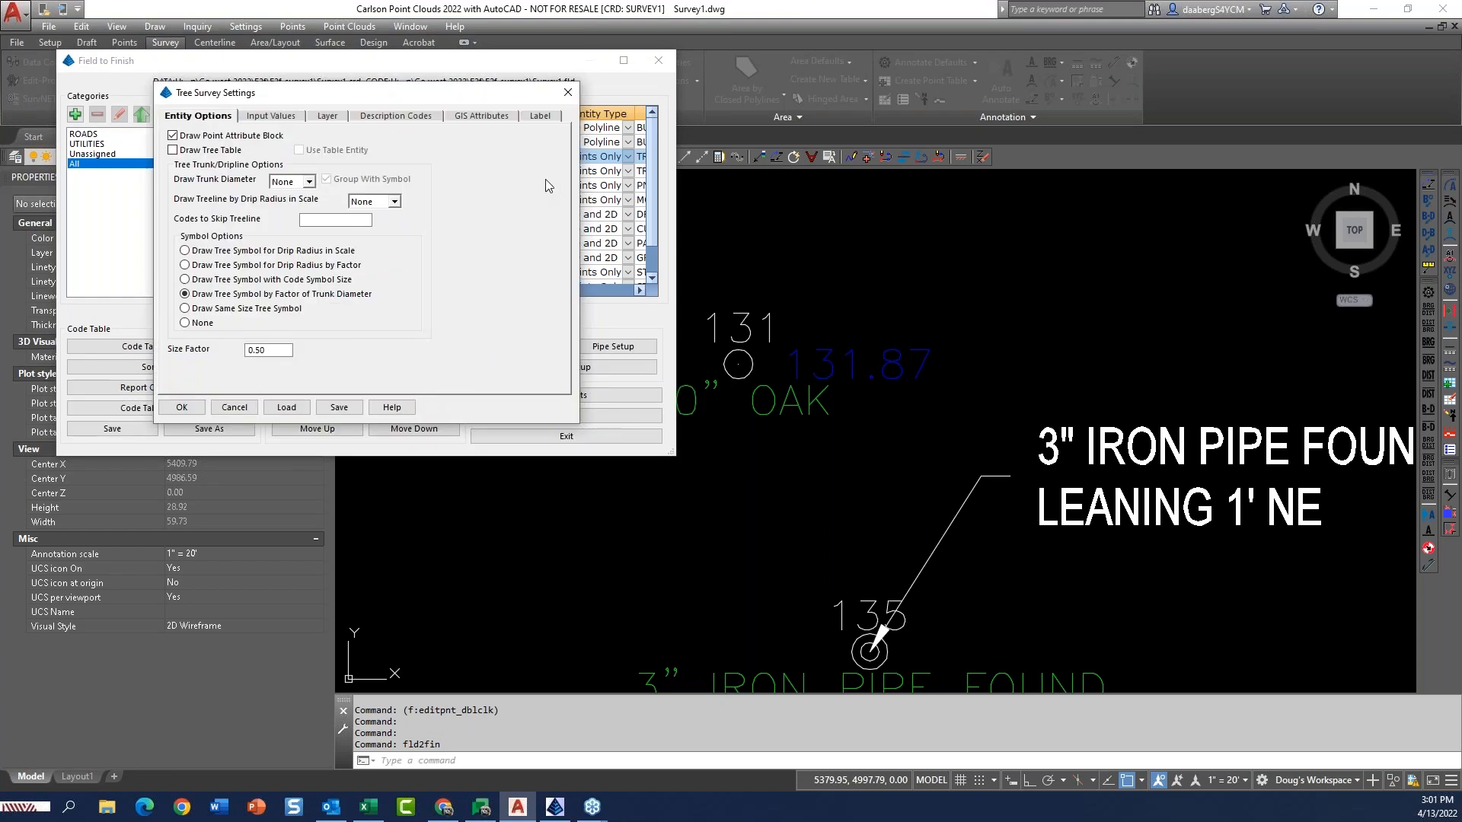
left_click(309, 183)
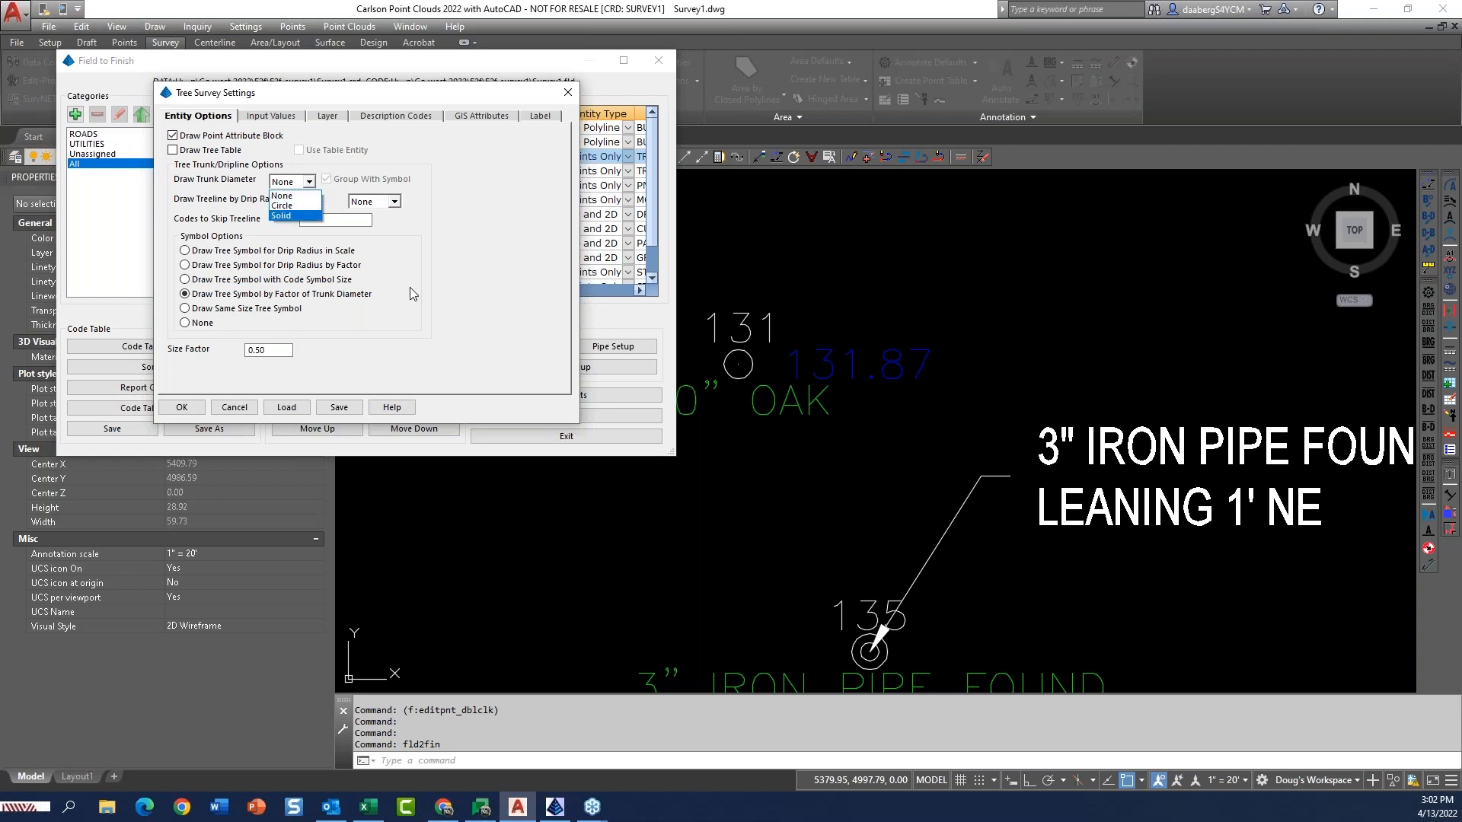
left_click(455, 258)
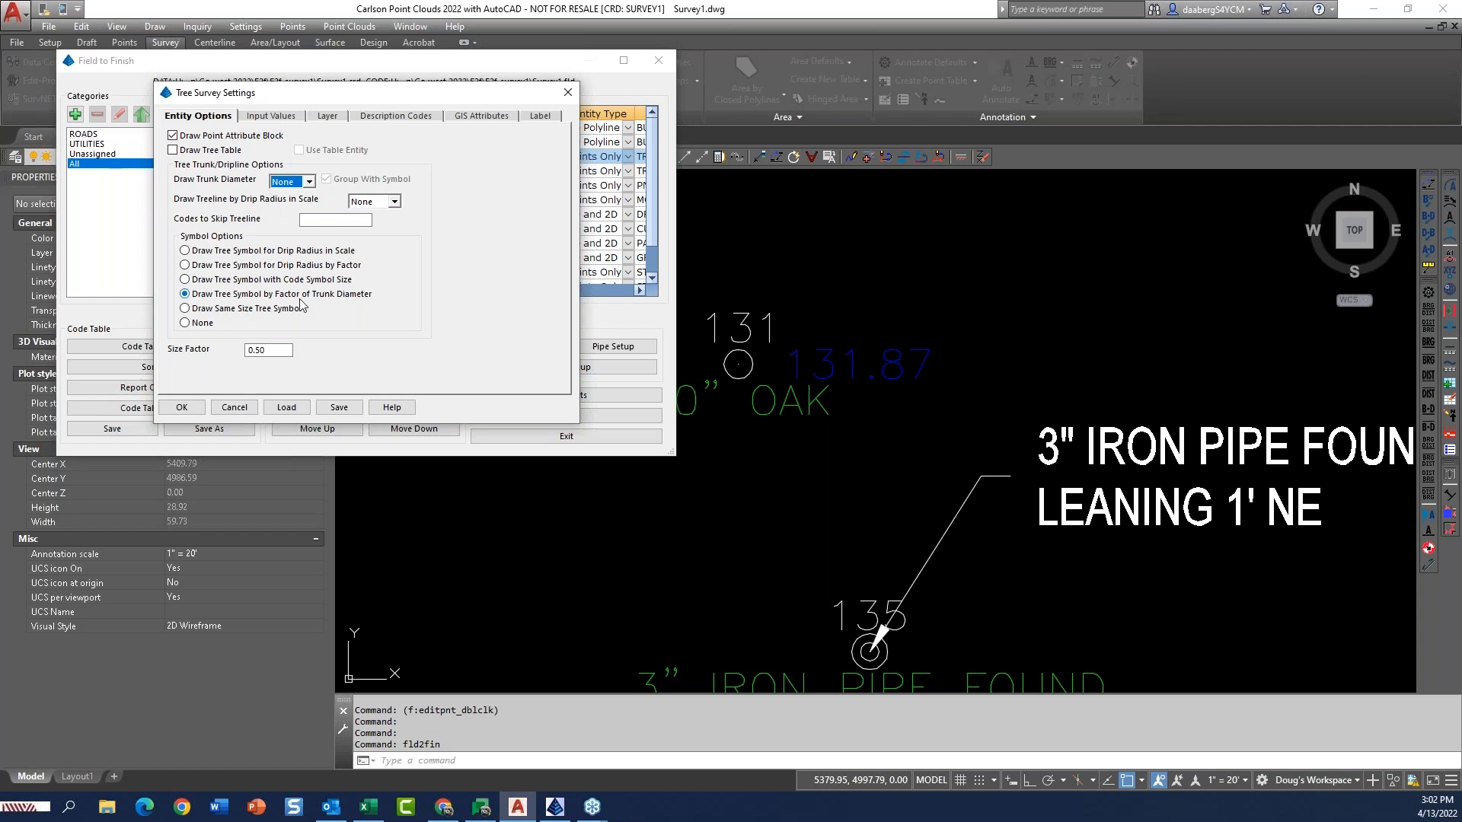
left_click(270, 352)
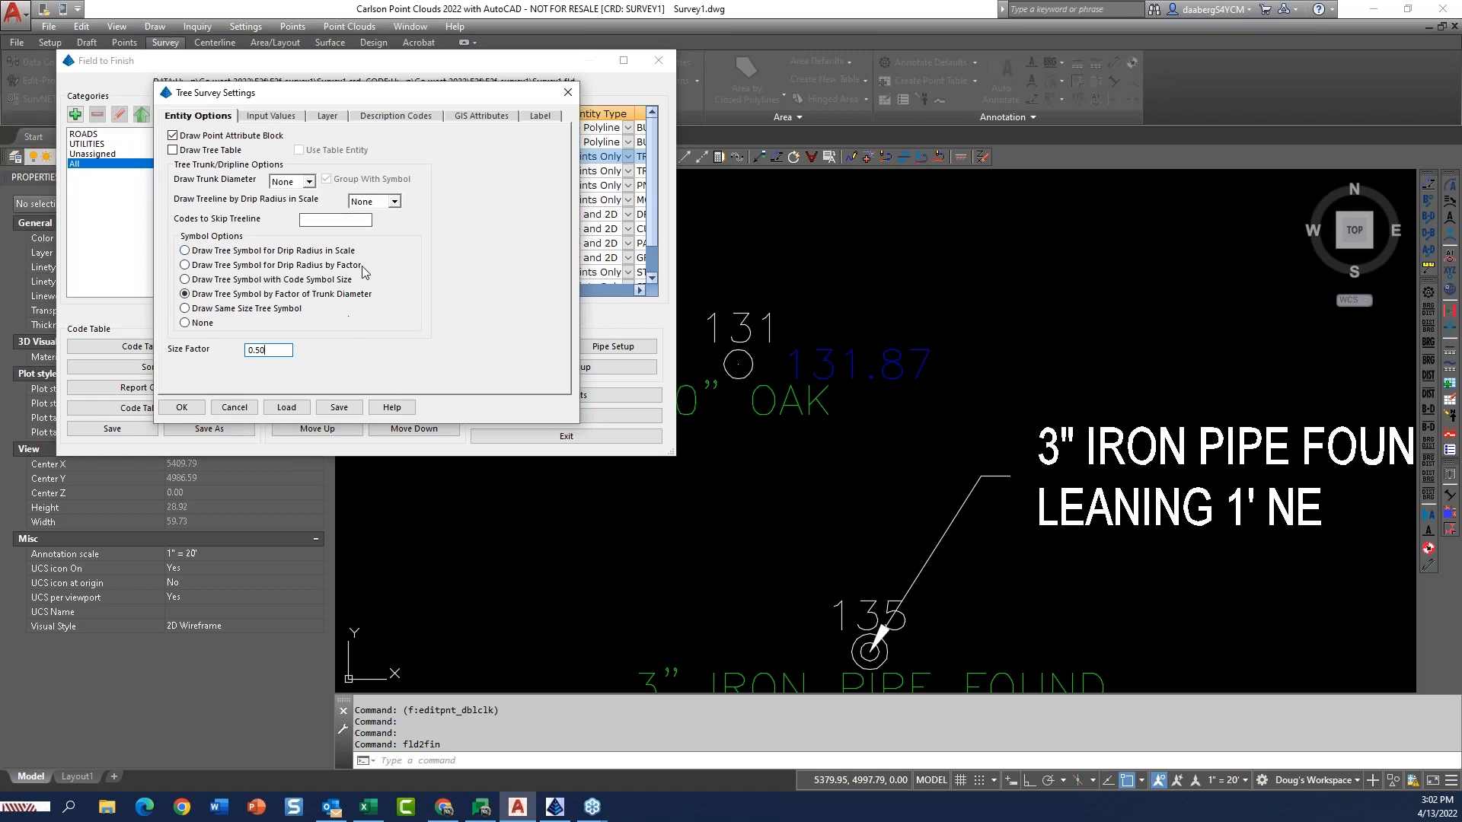
left_click(194, 412)
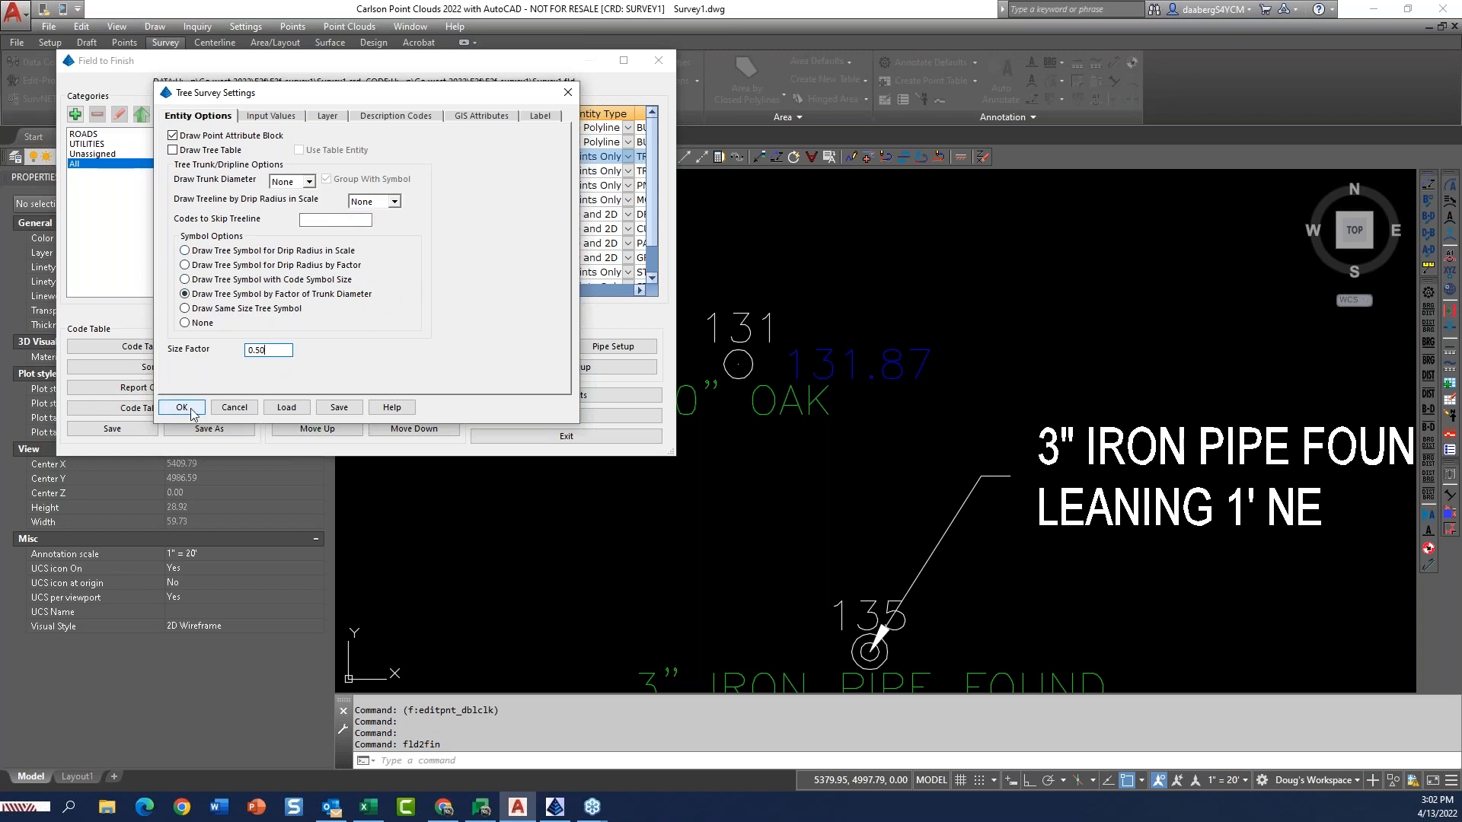
left_click(182, 408)
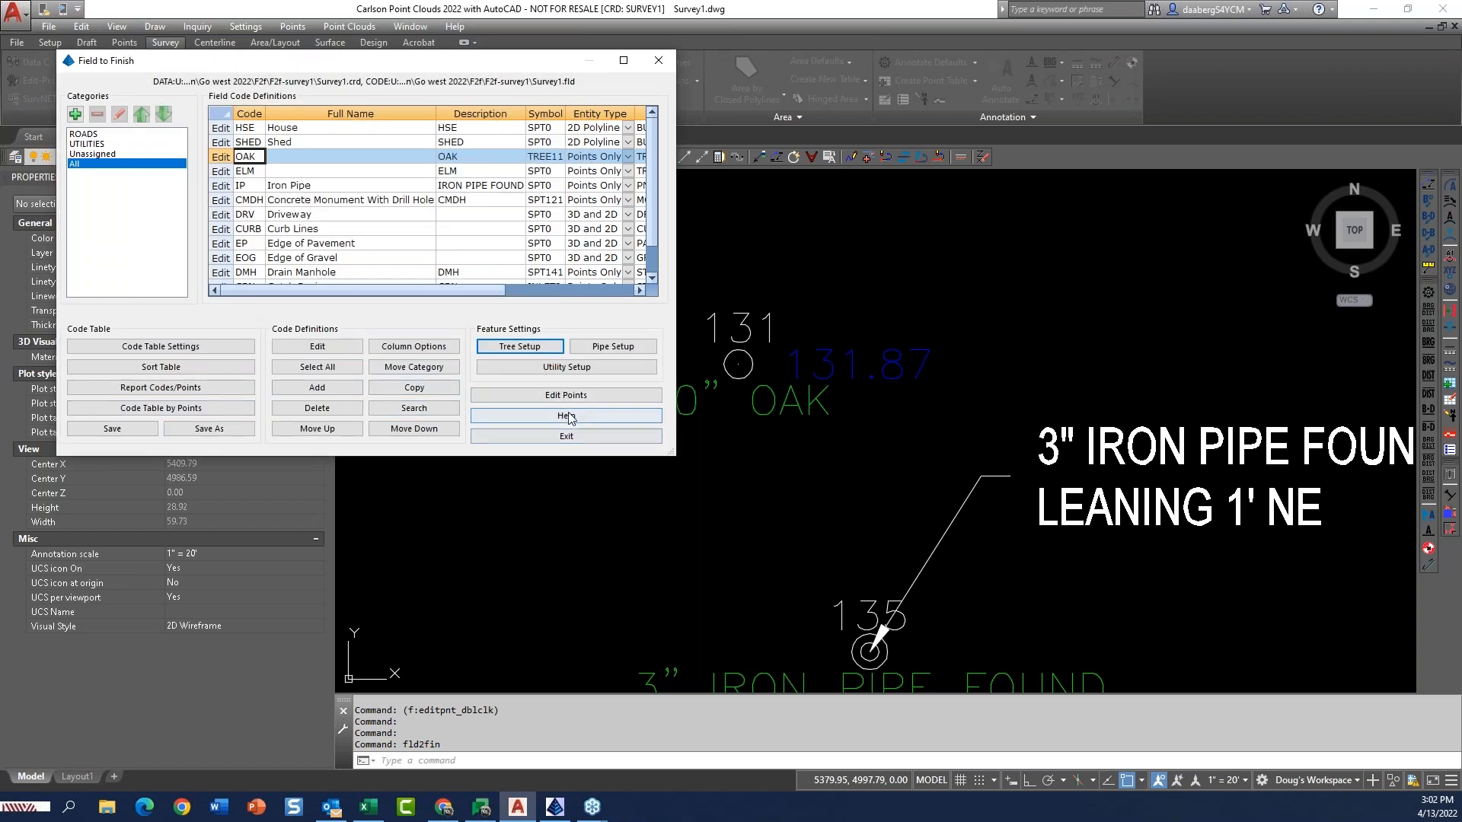
Change the description of point 131 to OAK 30 in the coordinate data sheet, then save and close the coordinate file.
left_click(565, 399)
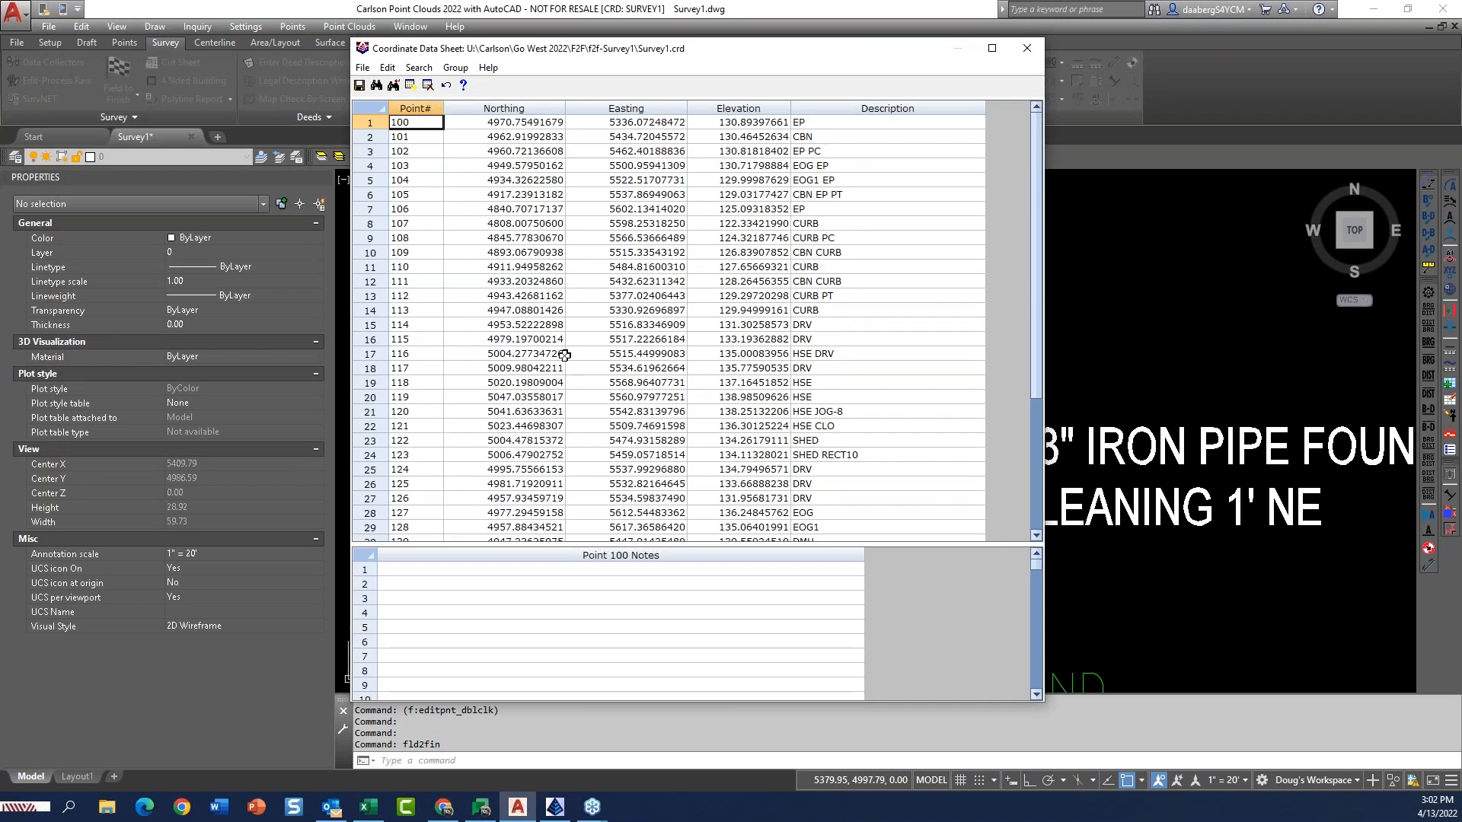
scroll(574, 349, "down", 4)
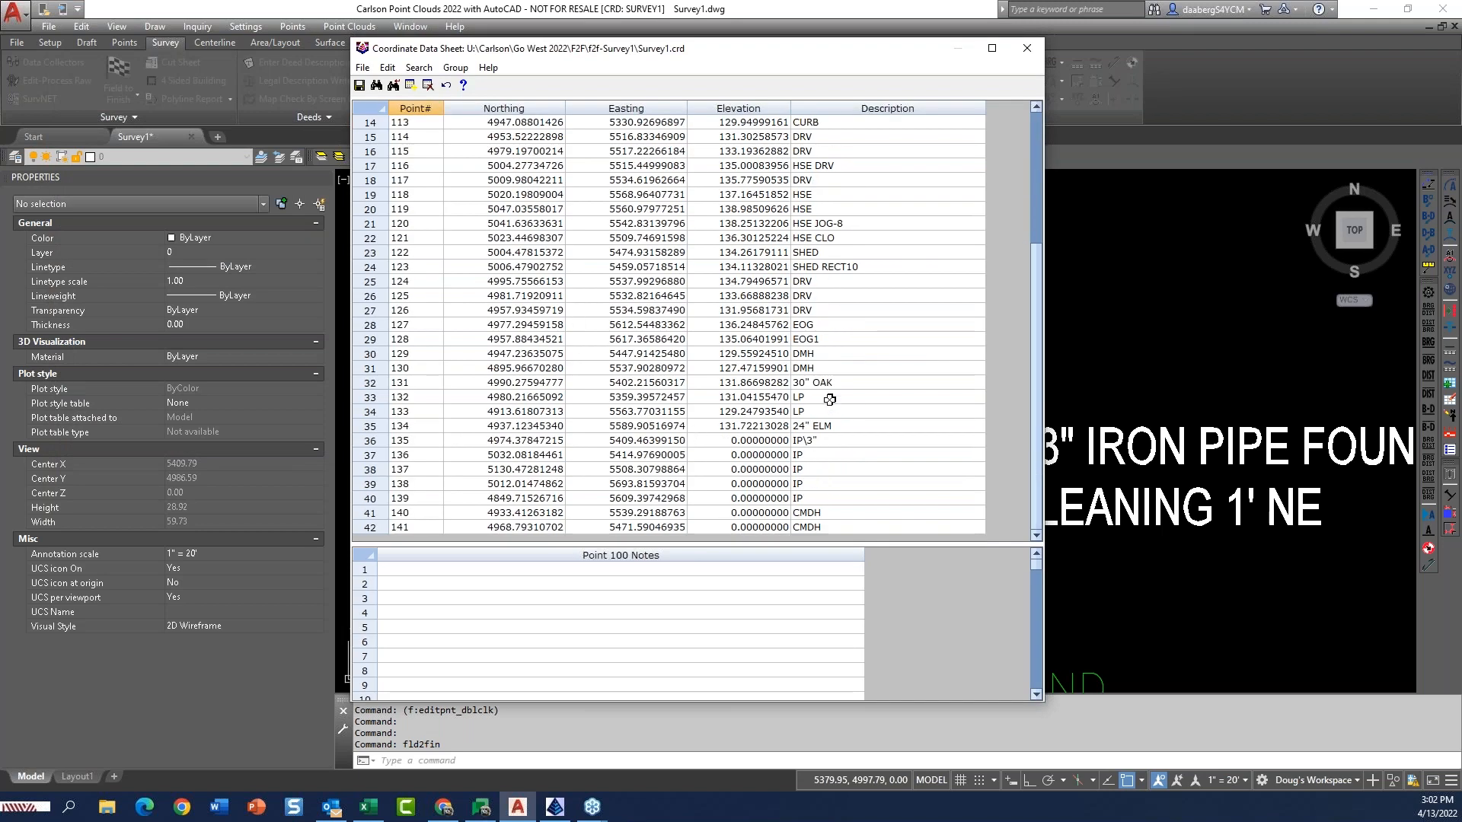
left_click(825, 383)
left_click_drag(798, 383, 811, 382)
key("Delete")
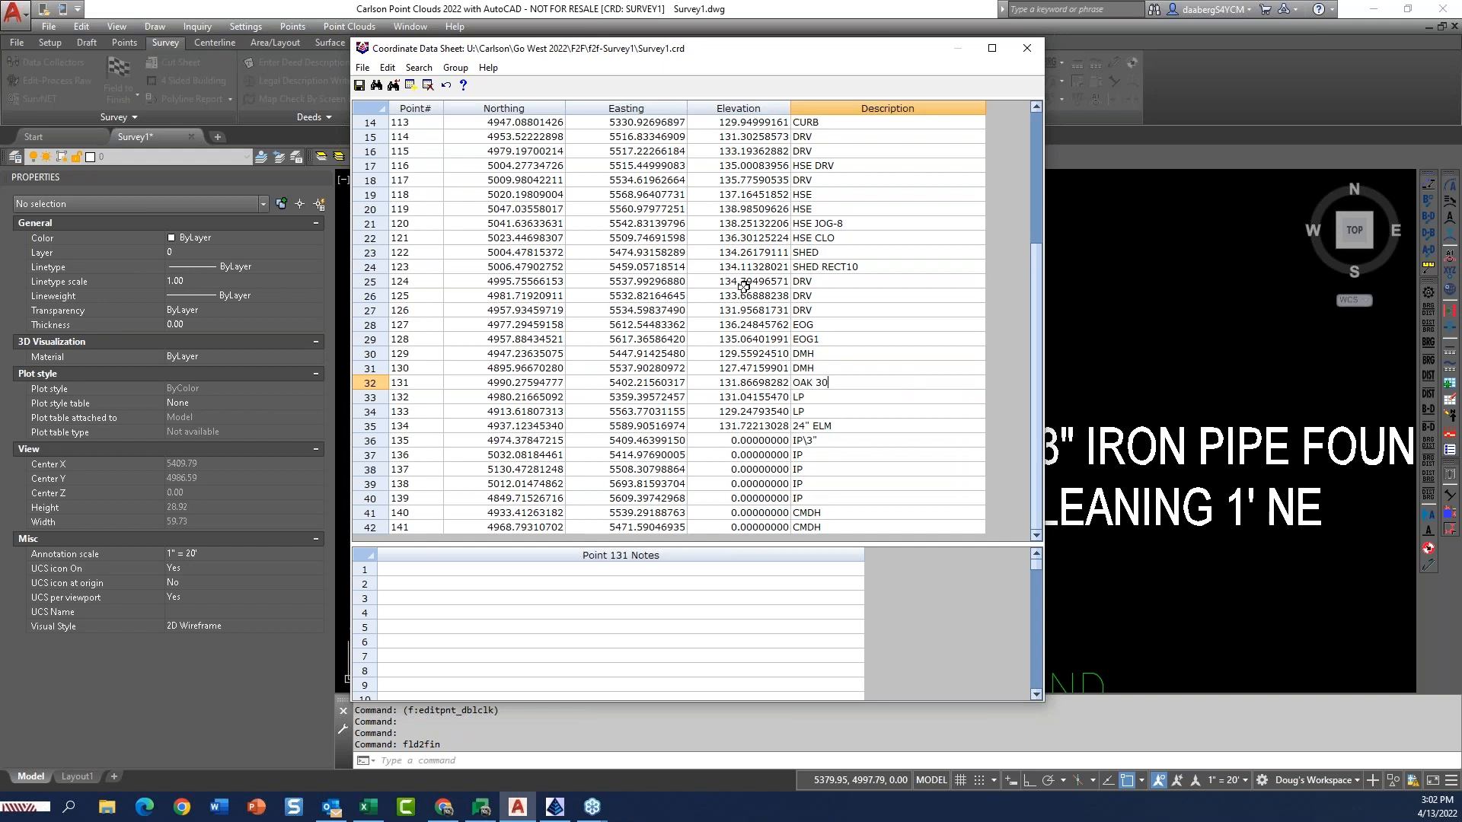
left_click(360, 84)
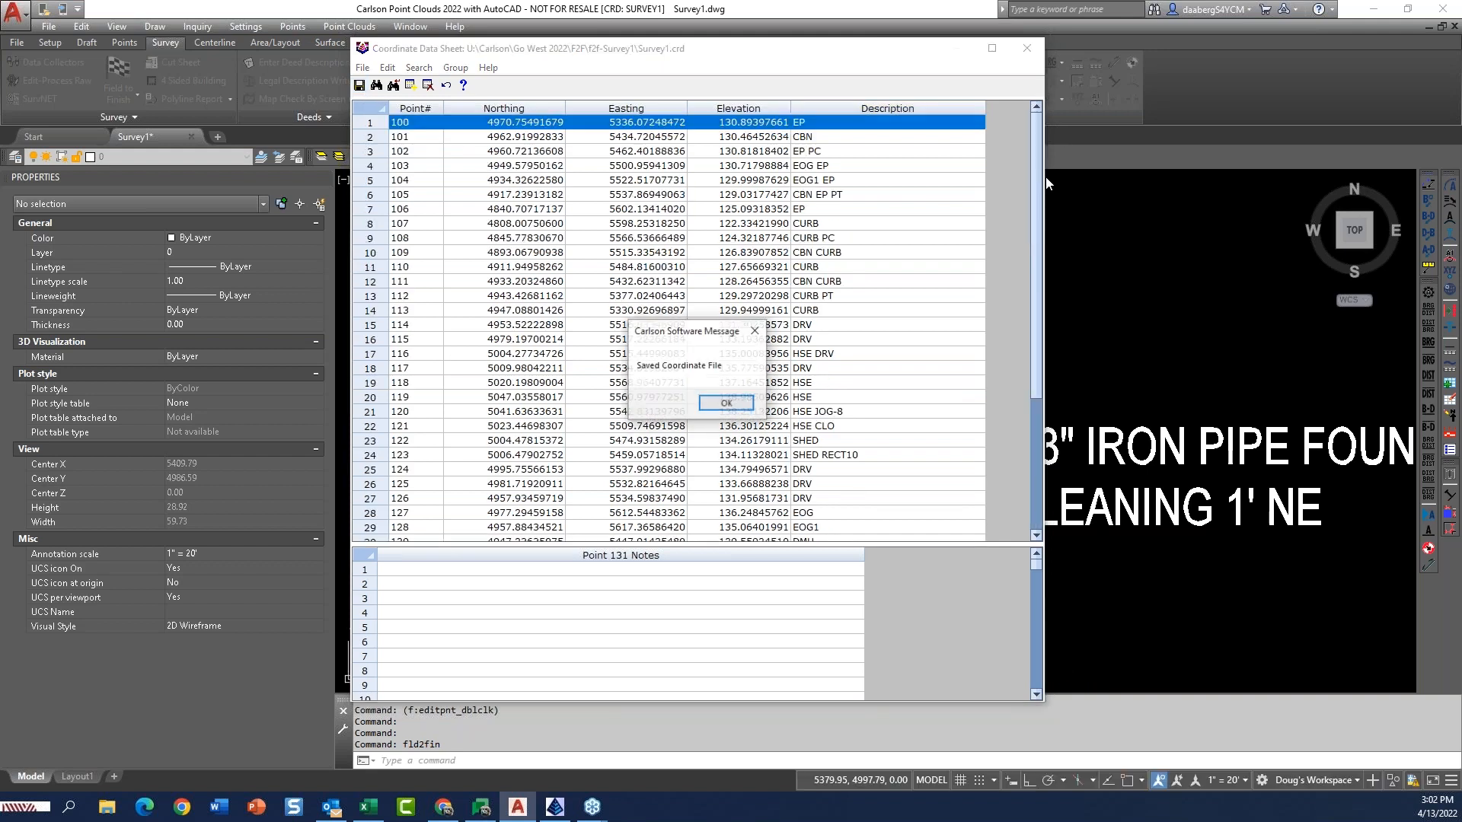
left_click(726, 404)
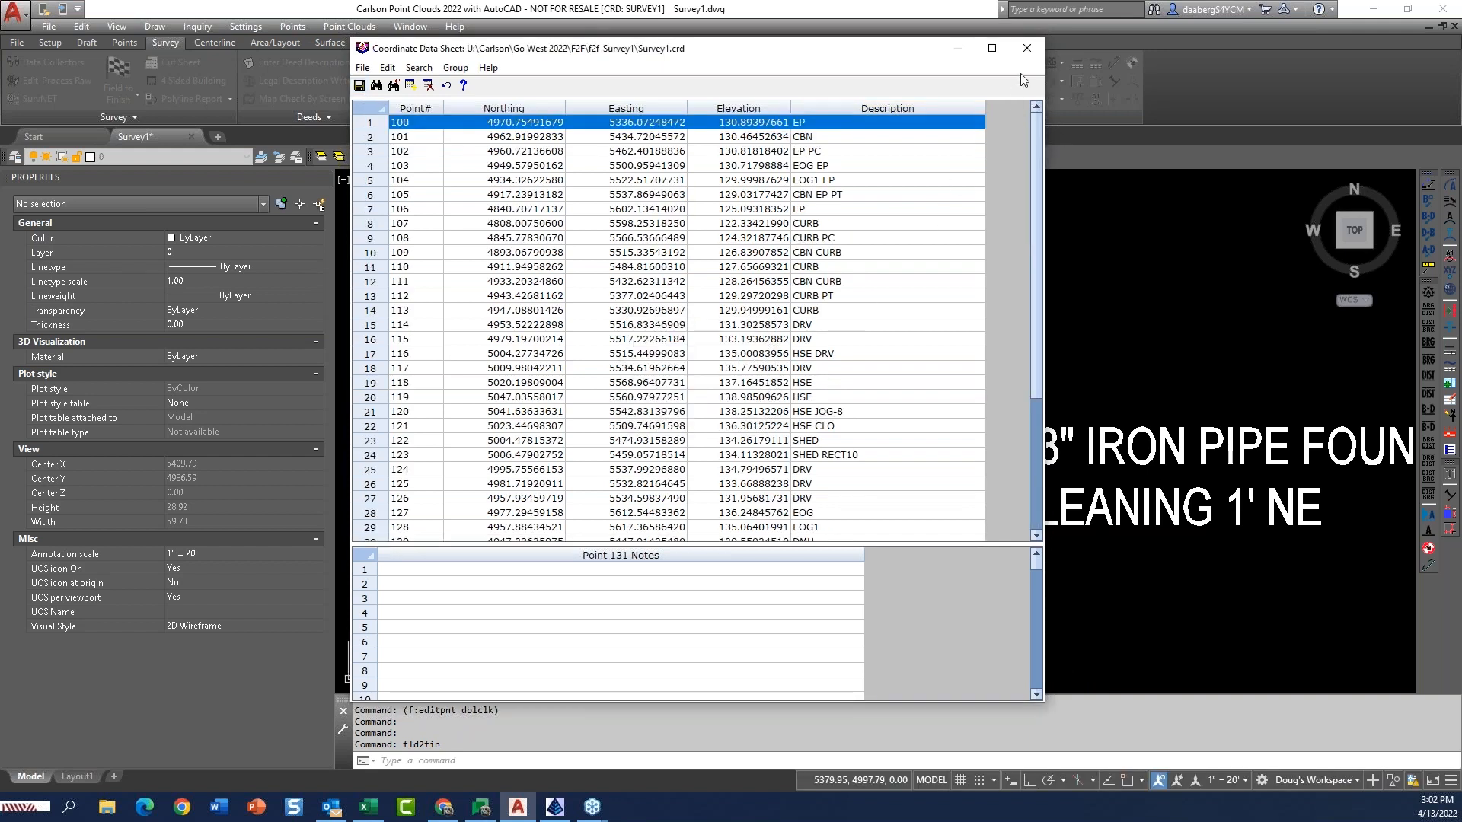
left_click(1026, 48)
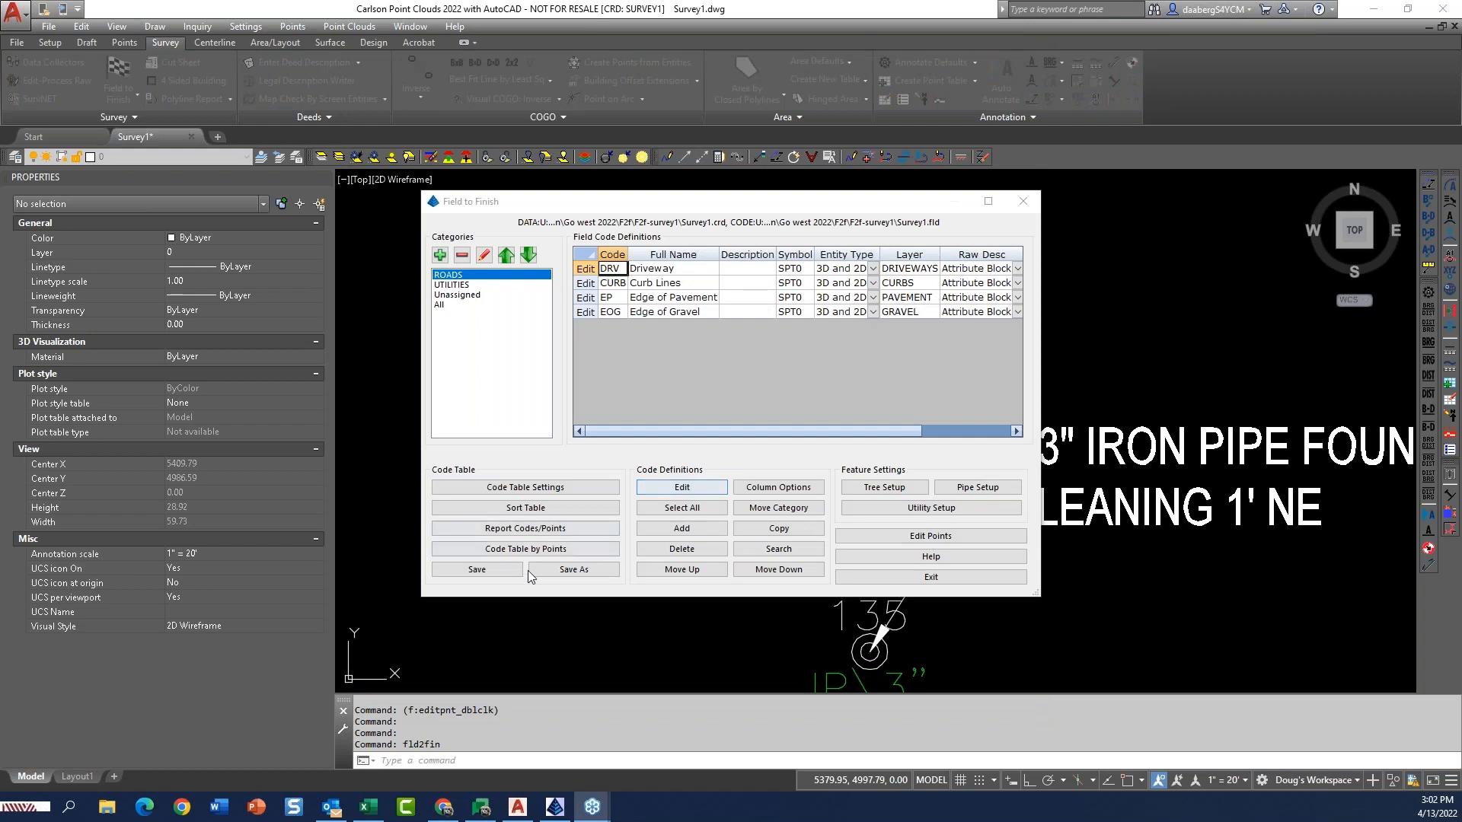
Save the field code table and redraw all points with Field to Finish.
left_click(491, 571)
left_click(930, 577)
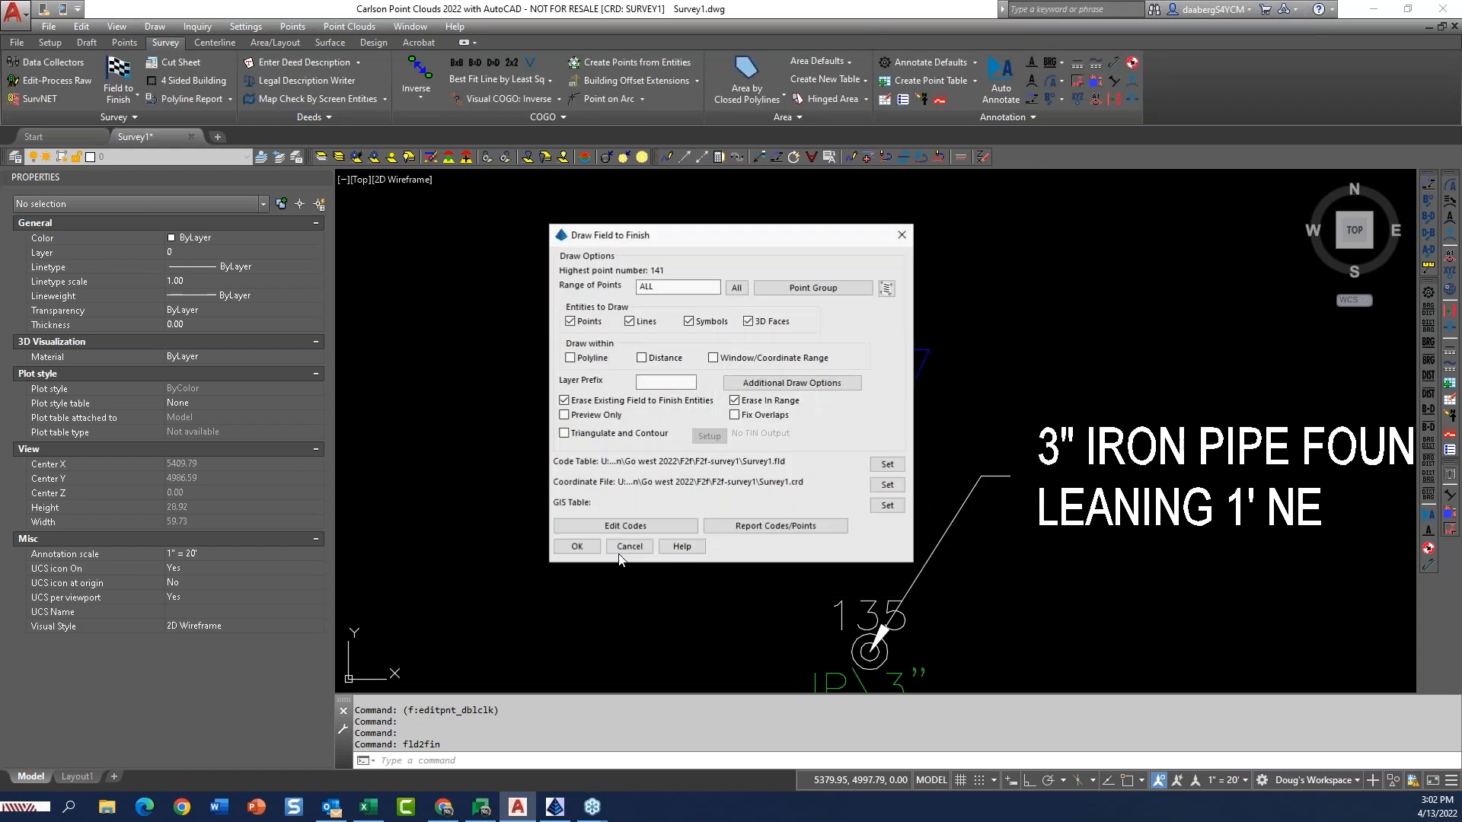
left_click(583, 546)
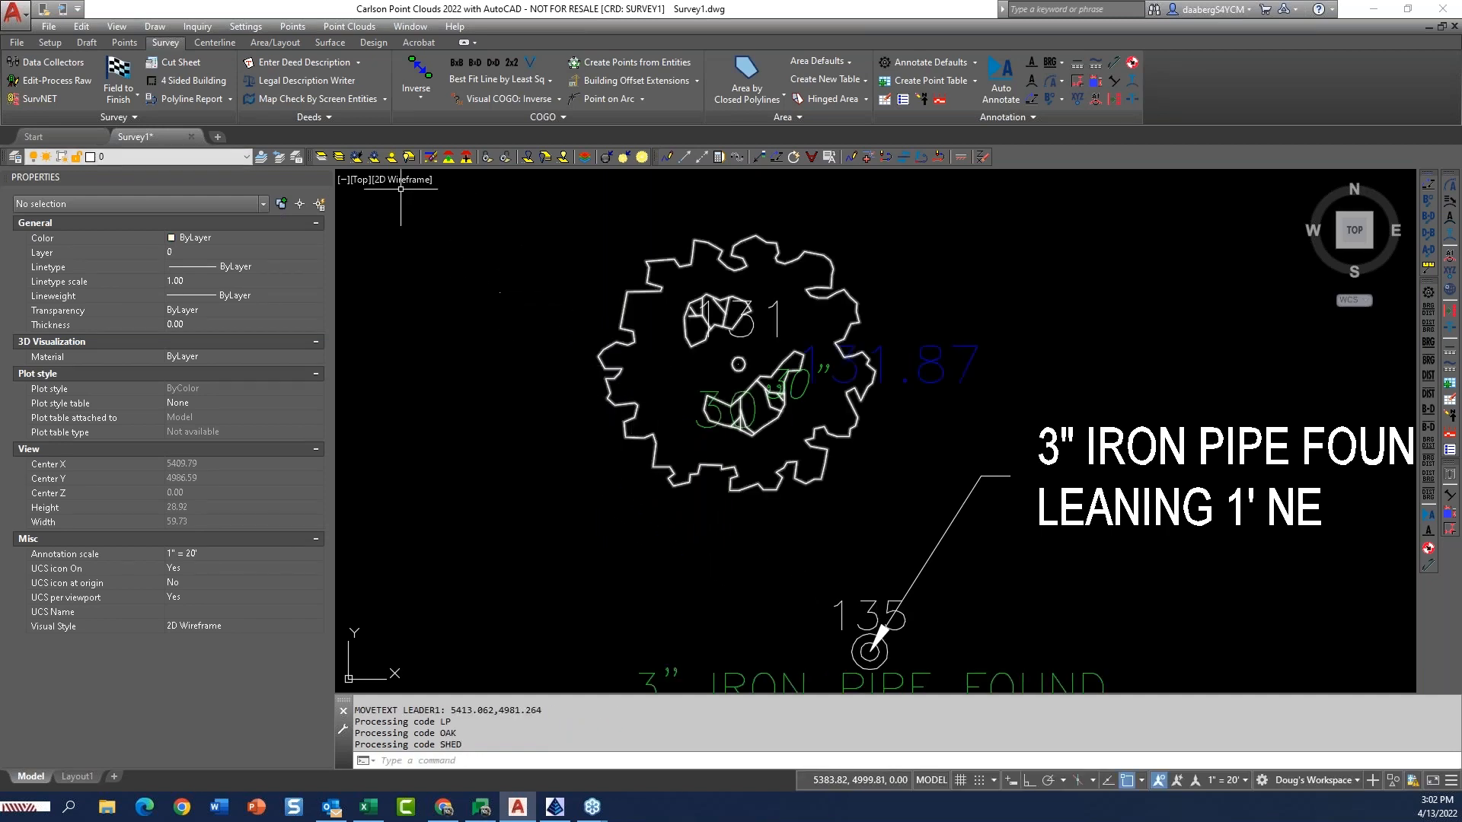
left_click(356, 157)
scroll(738, 365, "up", 5)
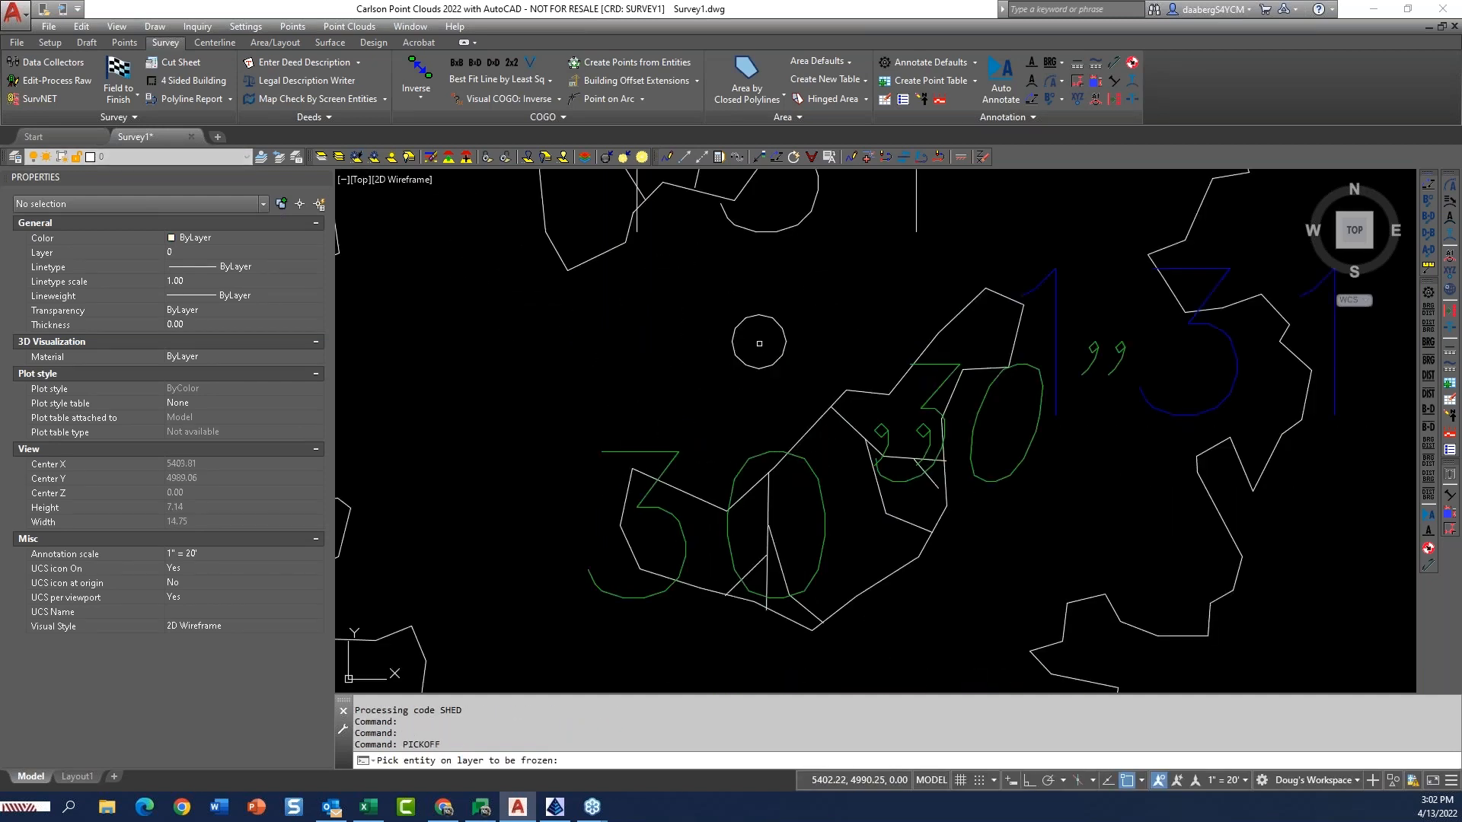
left_click(739, 365)
key("Return")
scroll(759, 343, "down", 4)
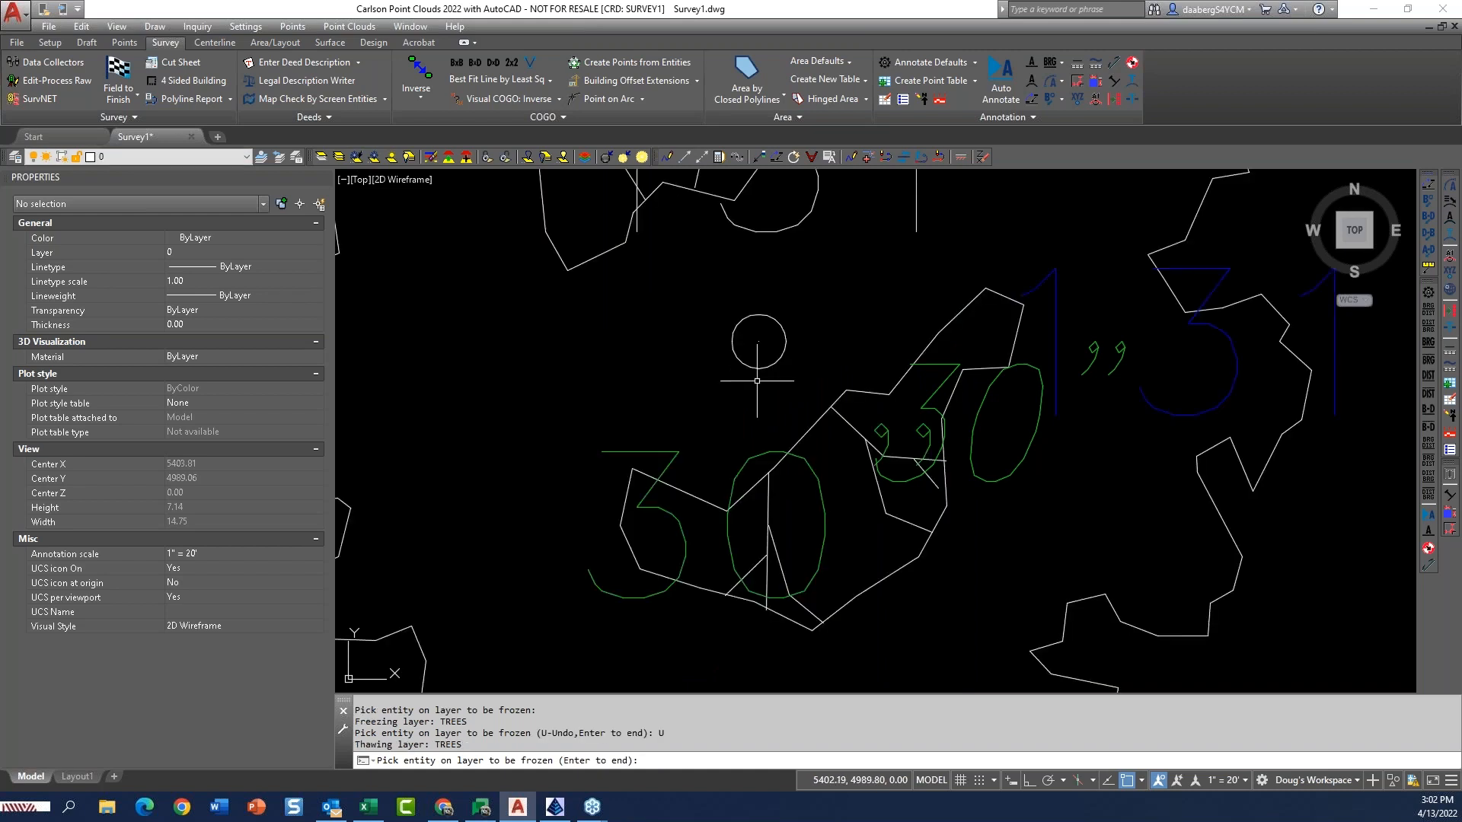
key("Return")
key("Return")
Freeze the point number, point elevation and point description layers by picking the labels at the oak tree.
left_click(796, 333)
left_click(863, 392)
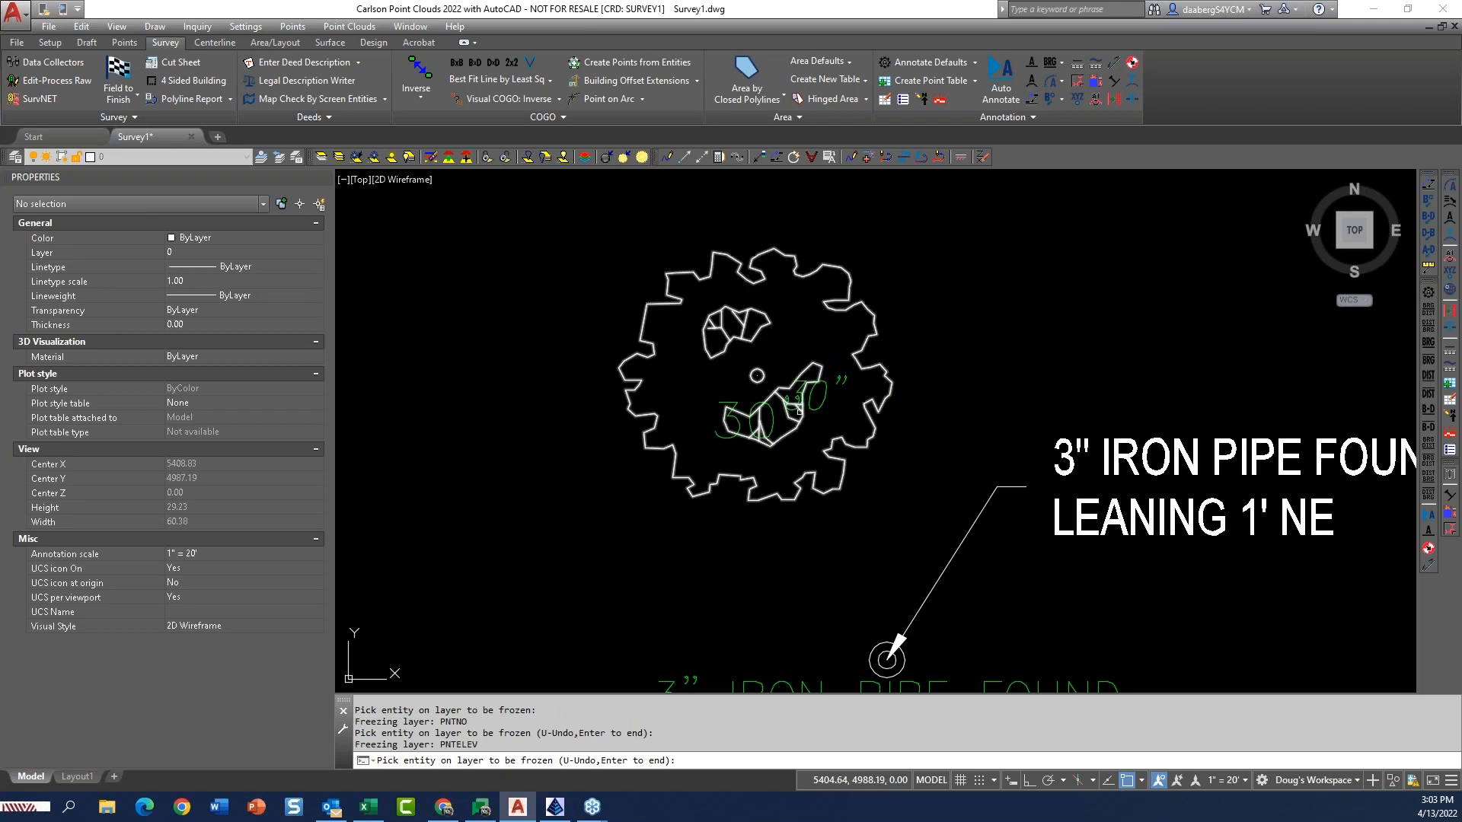
left_click(772, 423)
key("Return")
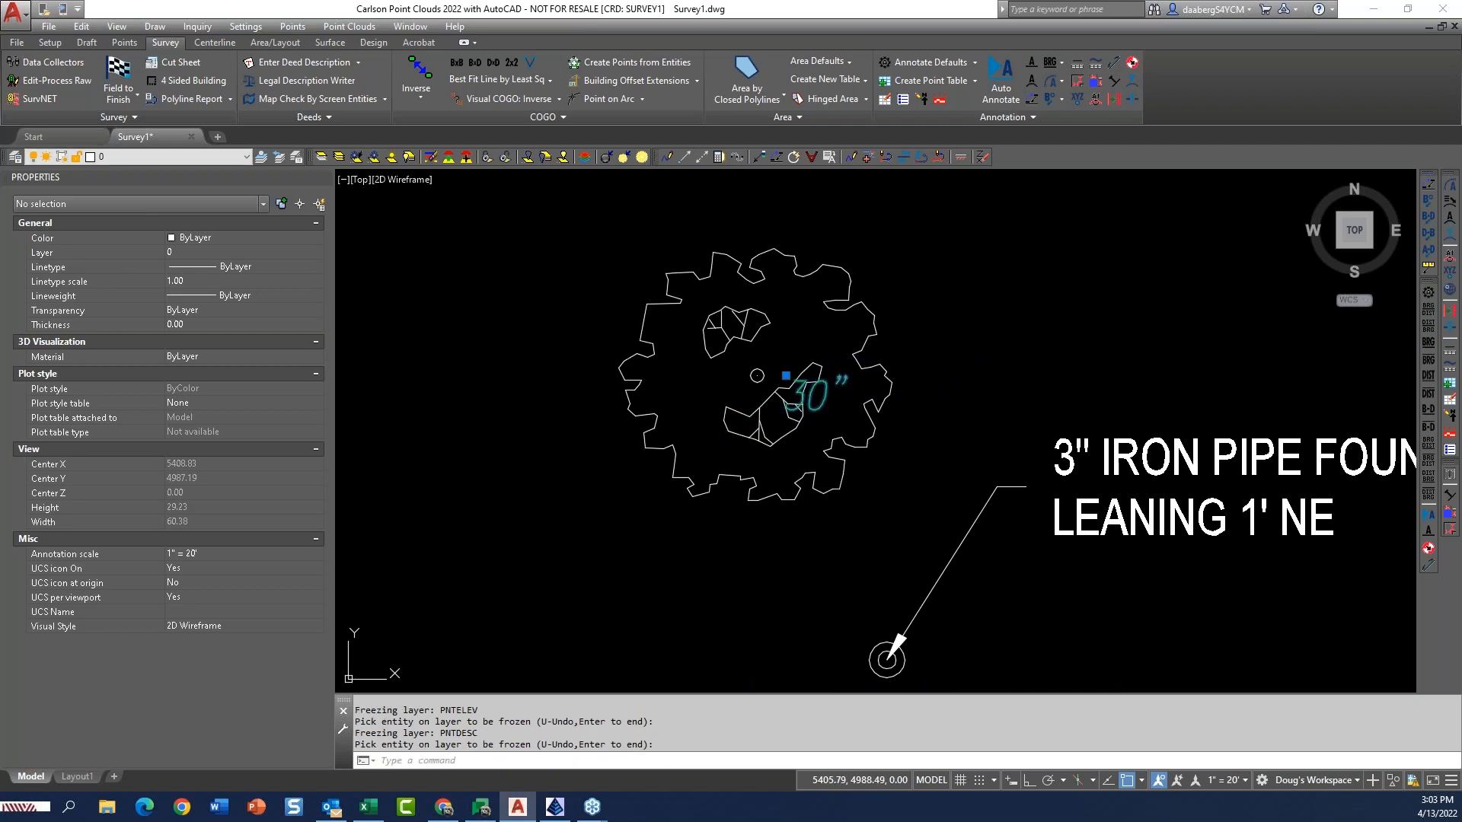
Move the oak tree's 30" MTEXT label up and to the right, to about X 5404.85, Y 4993.20.
left_click(809, 397)
left_click(787, 375)
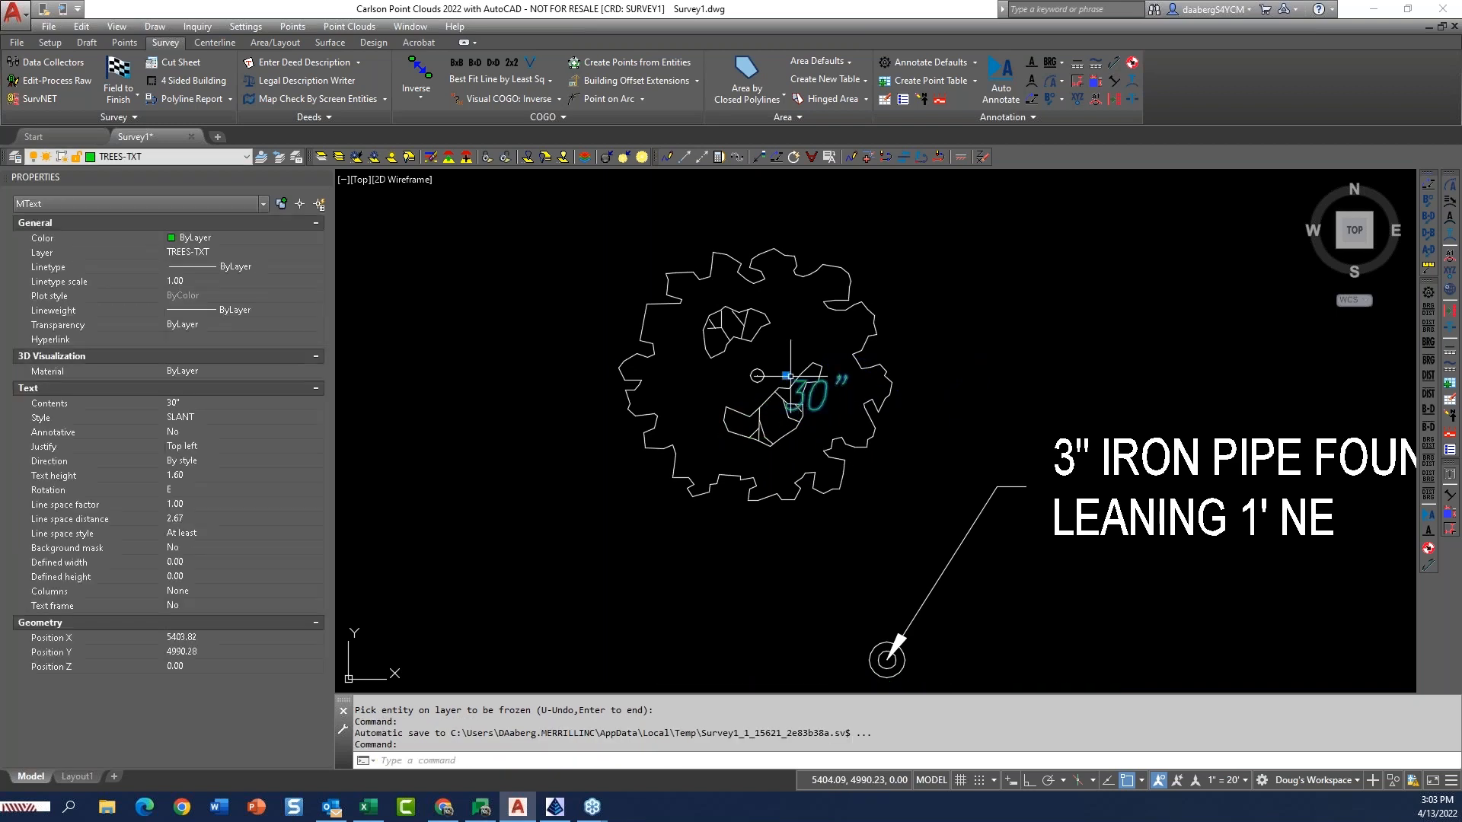
left_click(804, 326)
key("Escape")
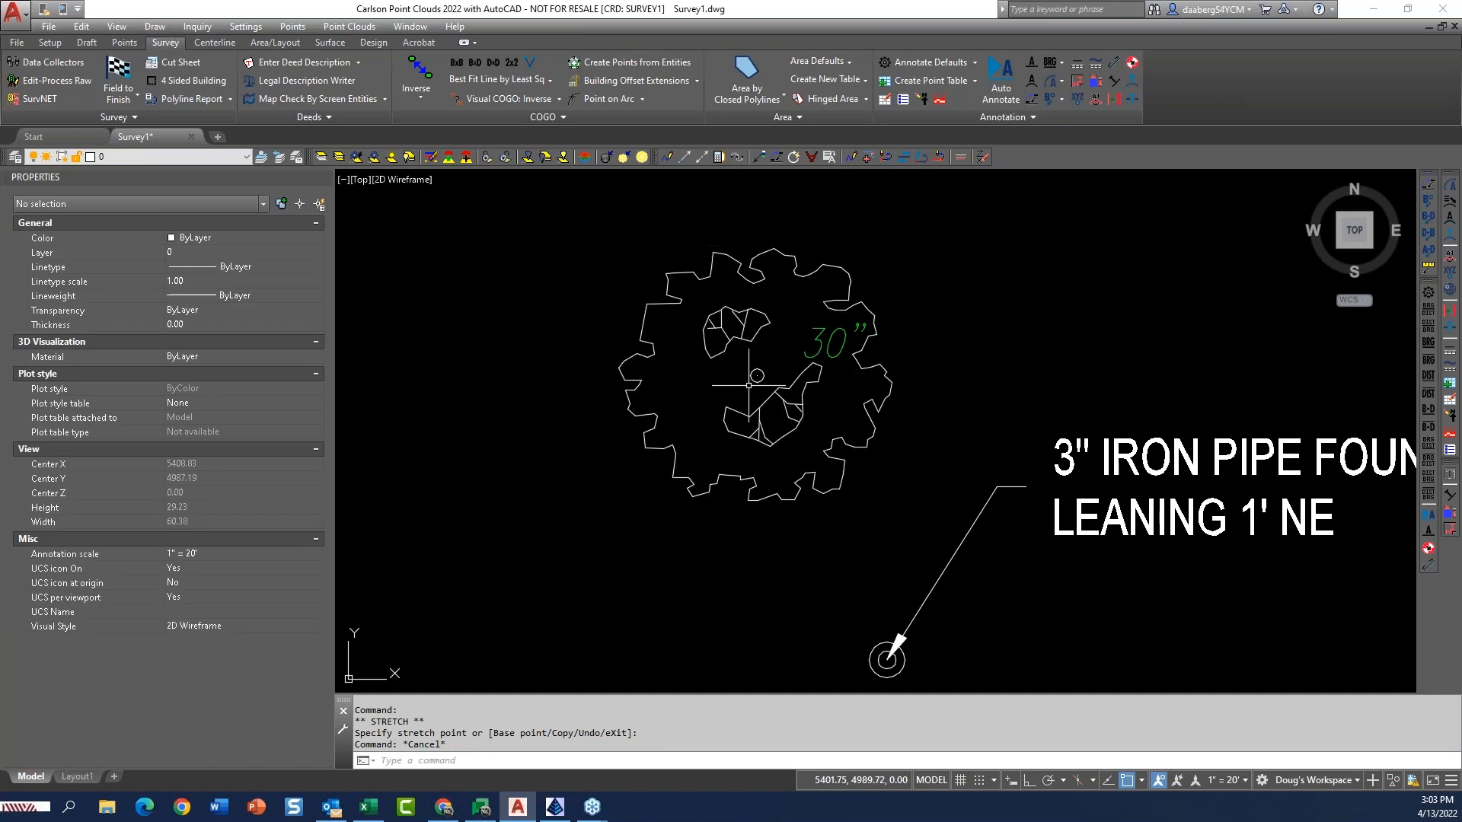
left_click(834, 341)
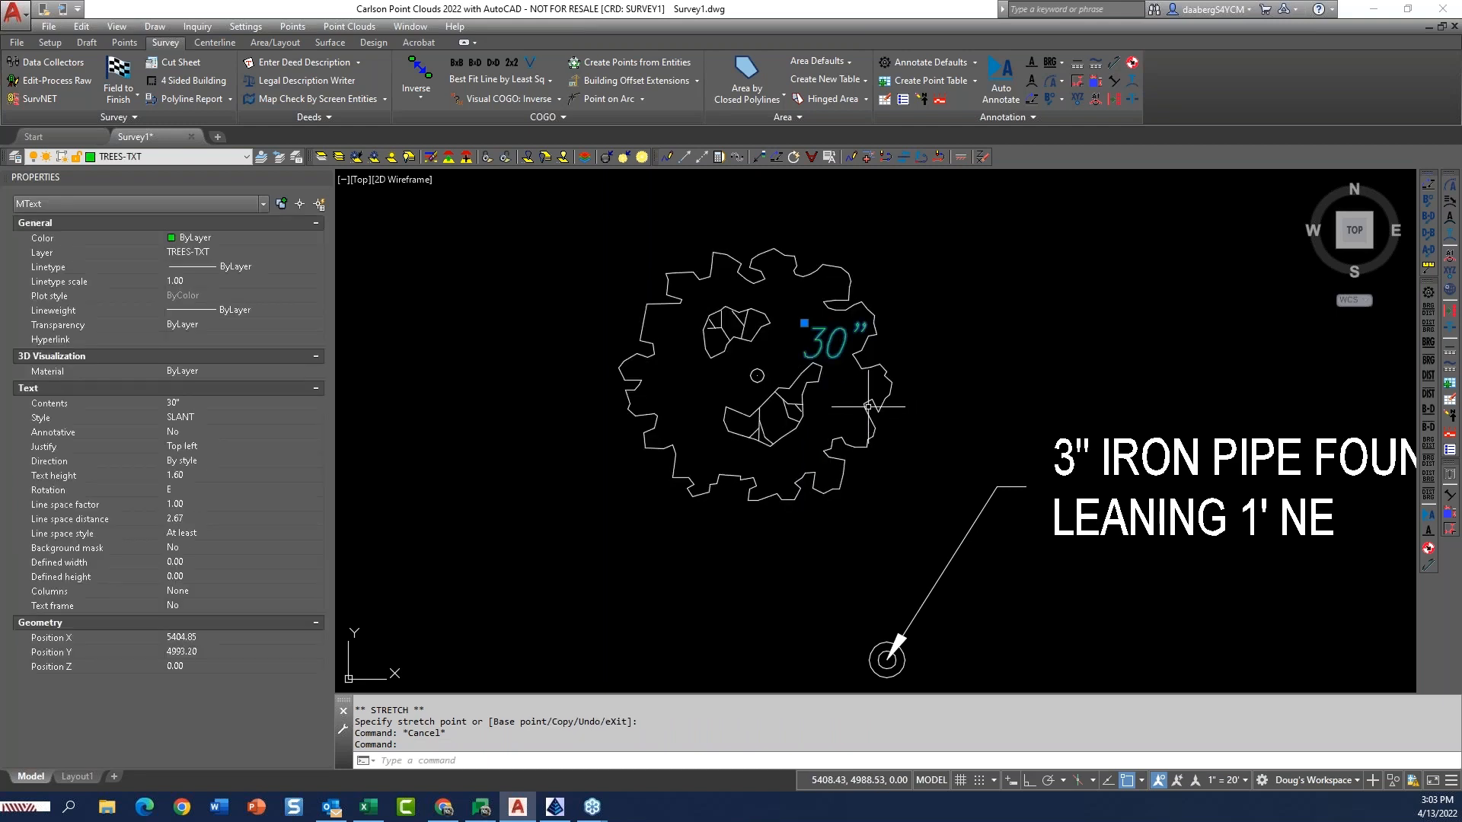
key("Escape")
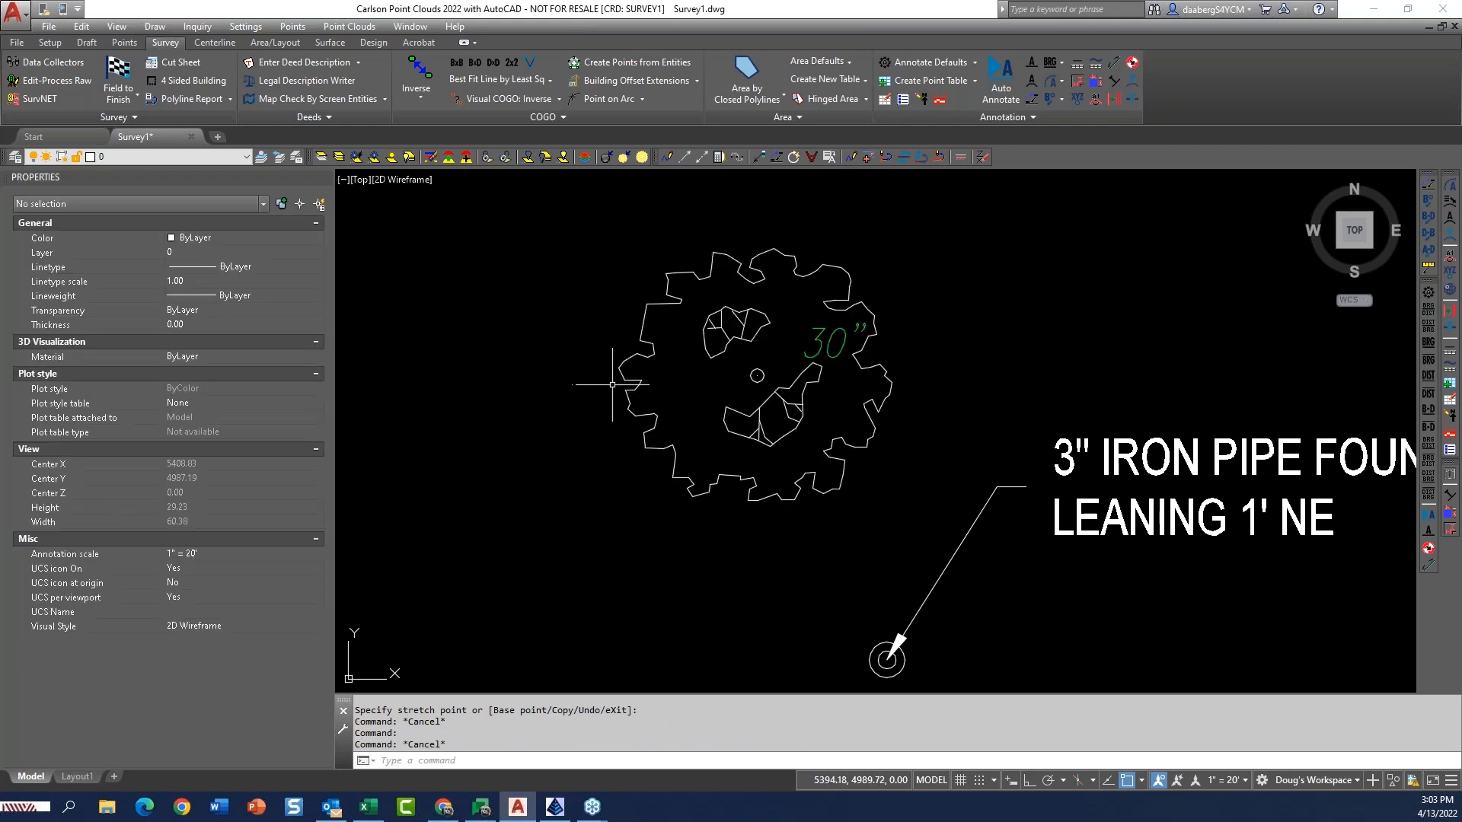
Review the symbol options and size factor in the tree survey settings, close Field to Finish, and show the whole drawing.
left_click(118, 74)
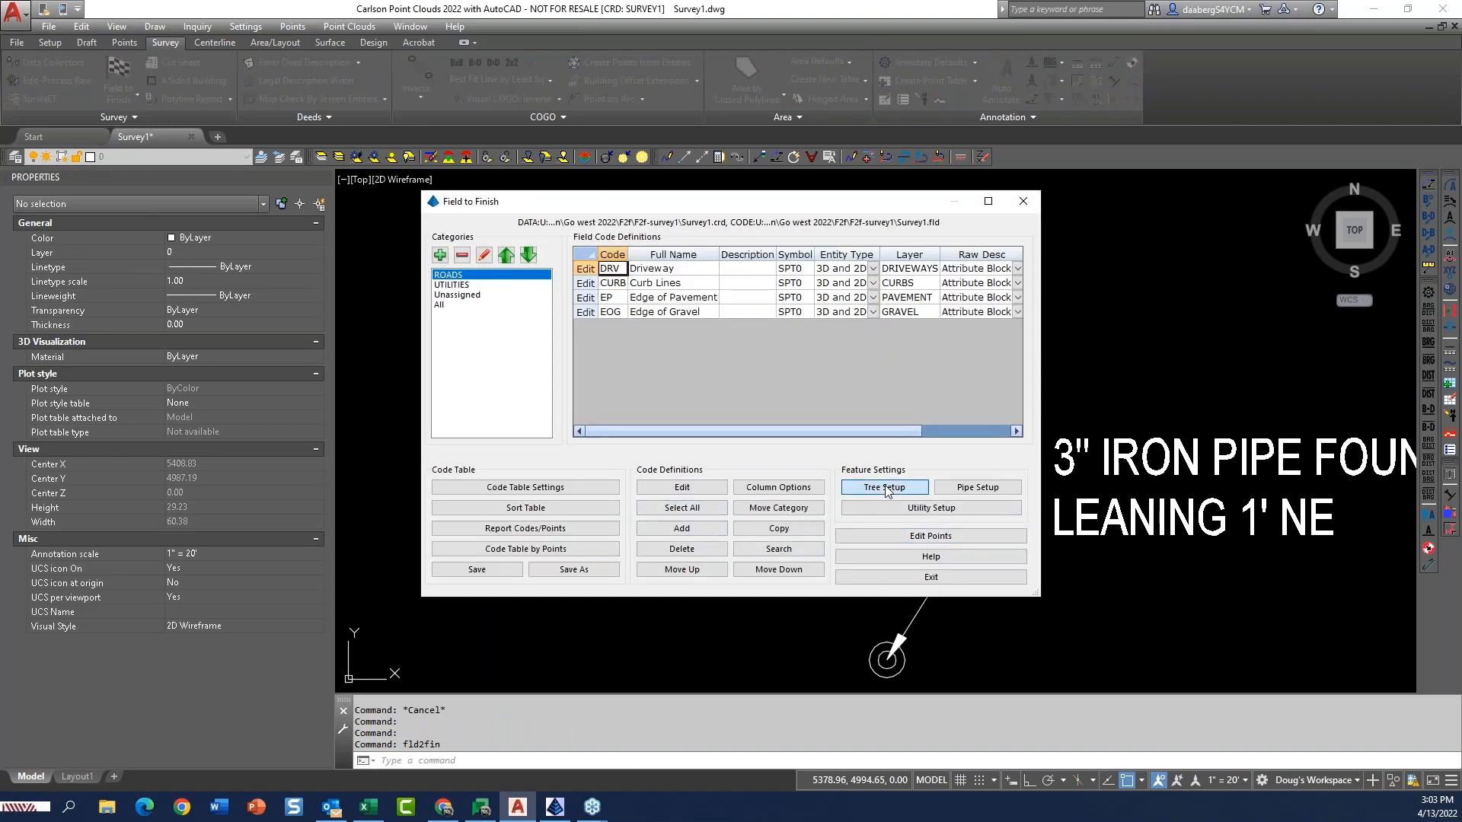
left_click(887, 487)
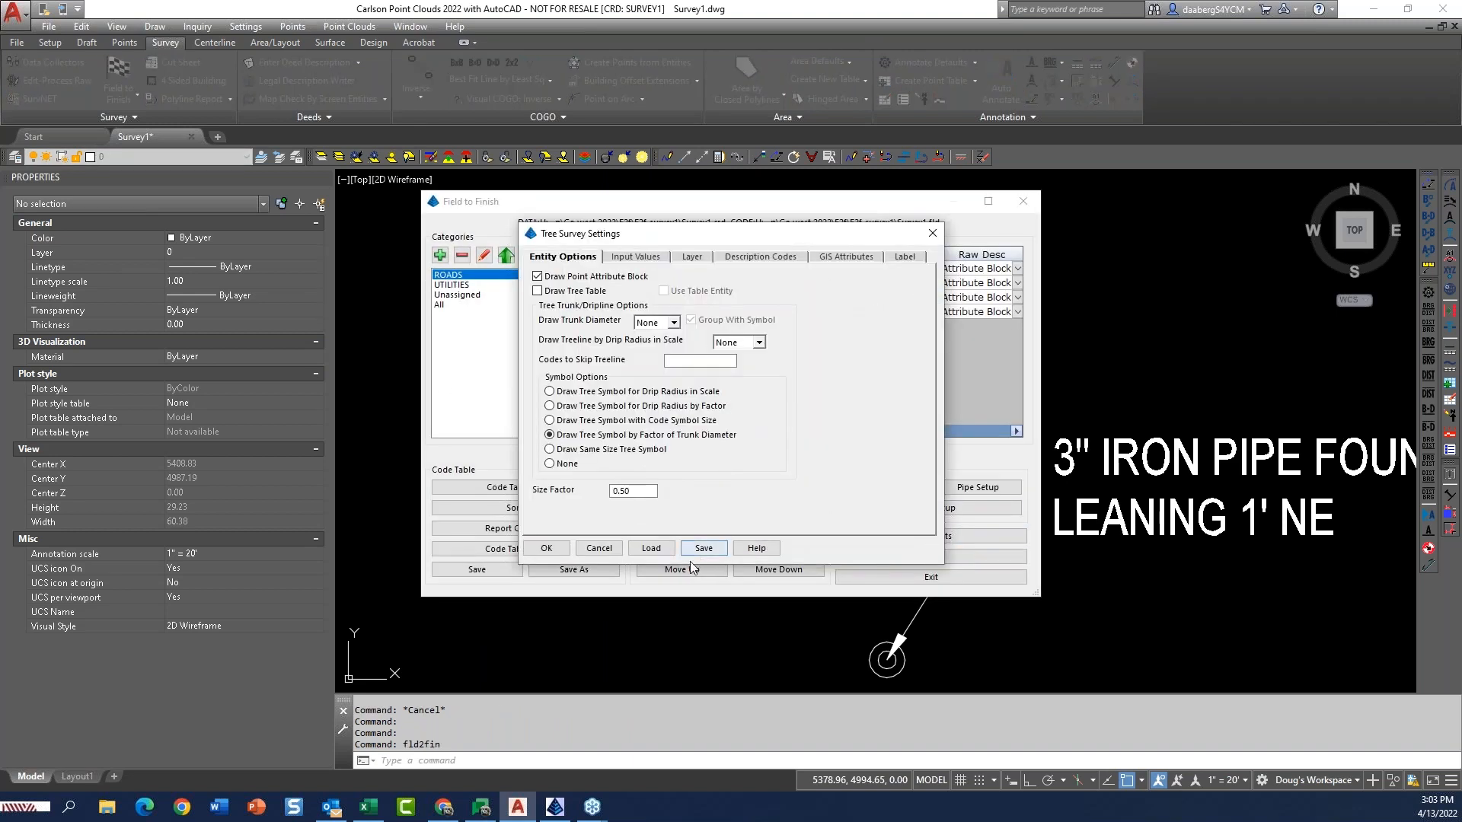
left_click(597, 548)
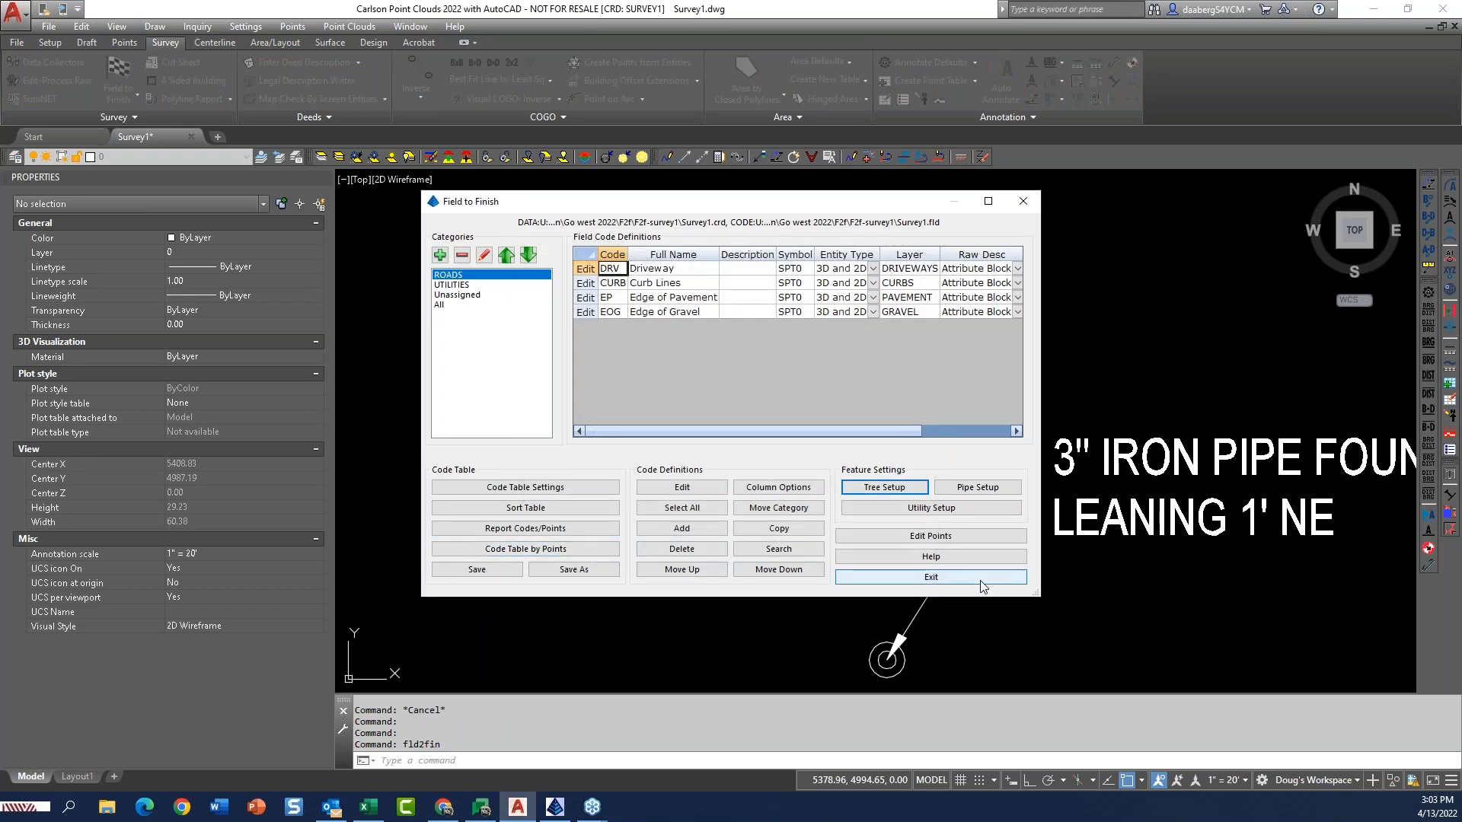
left_click(977, 578)
left_click(765, 639)
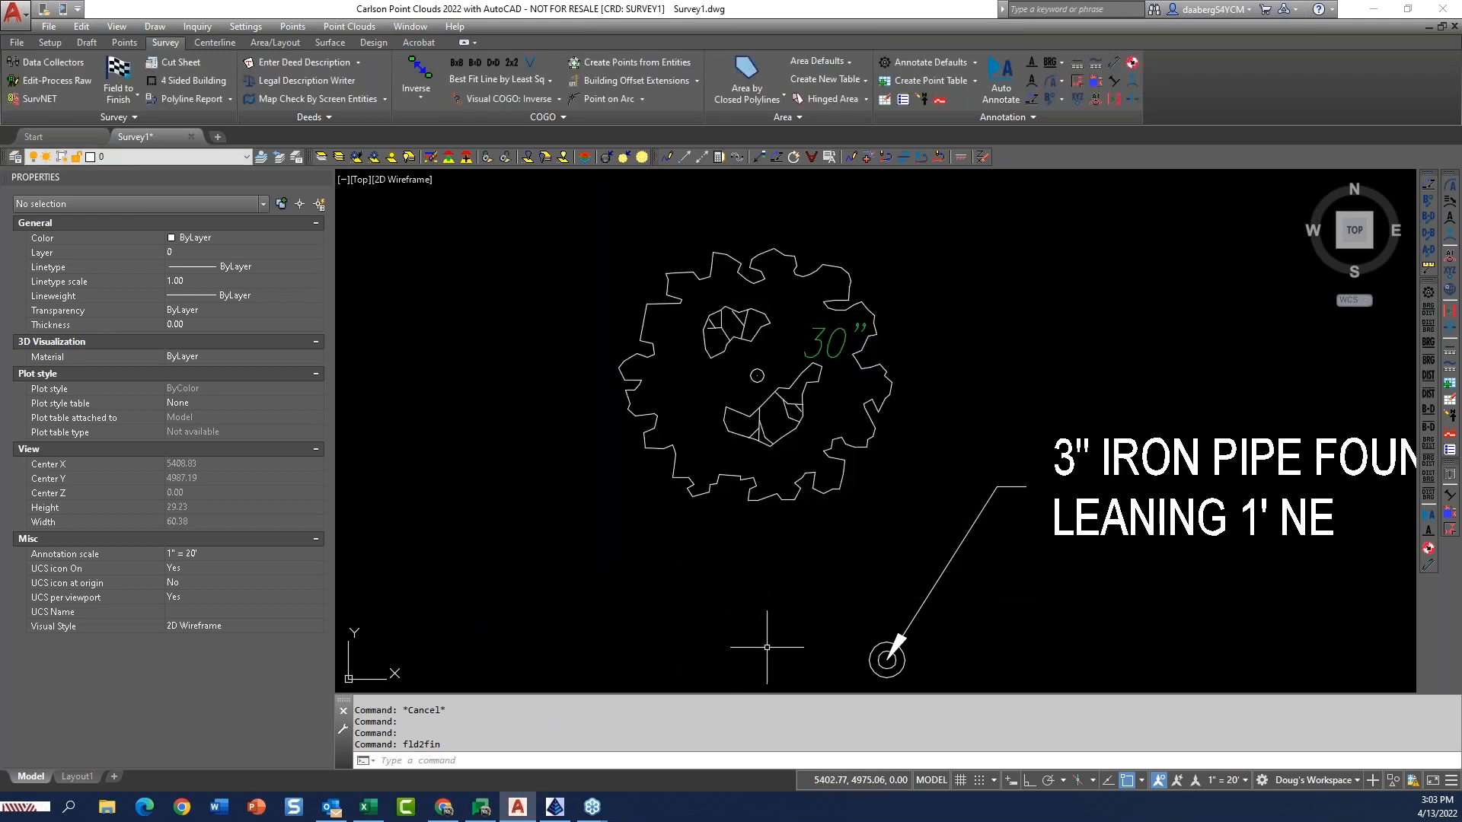
type("ze")
key("Return")
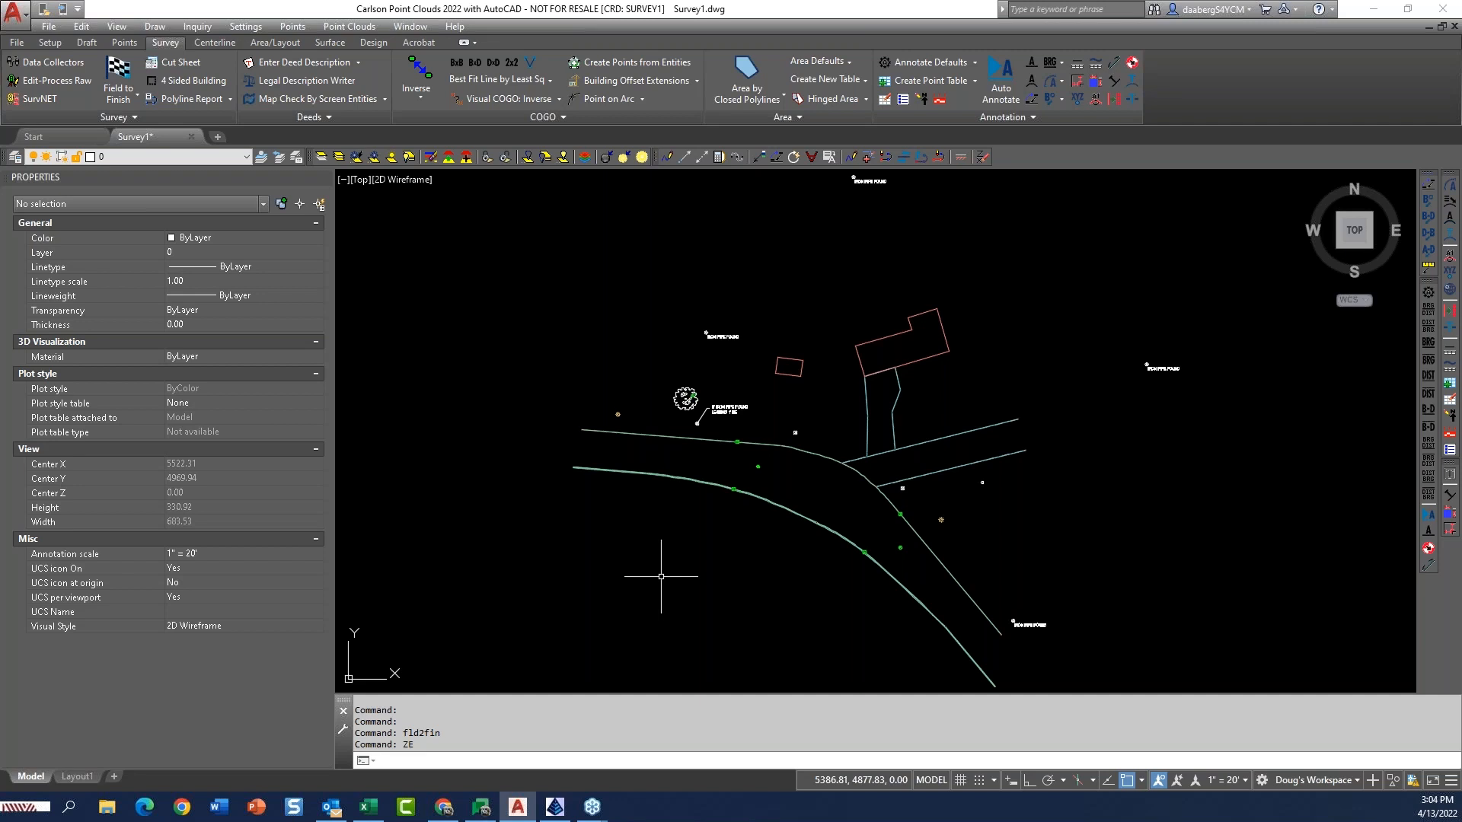
type("OPEN")
key("Return")
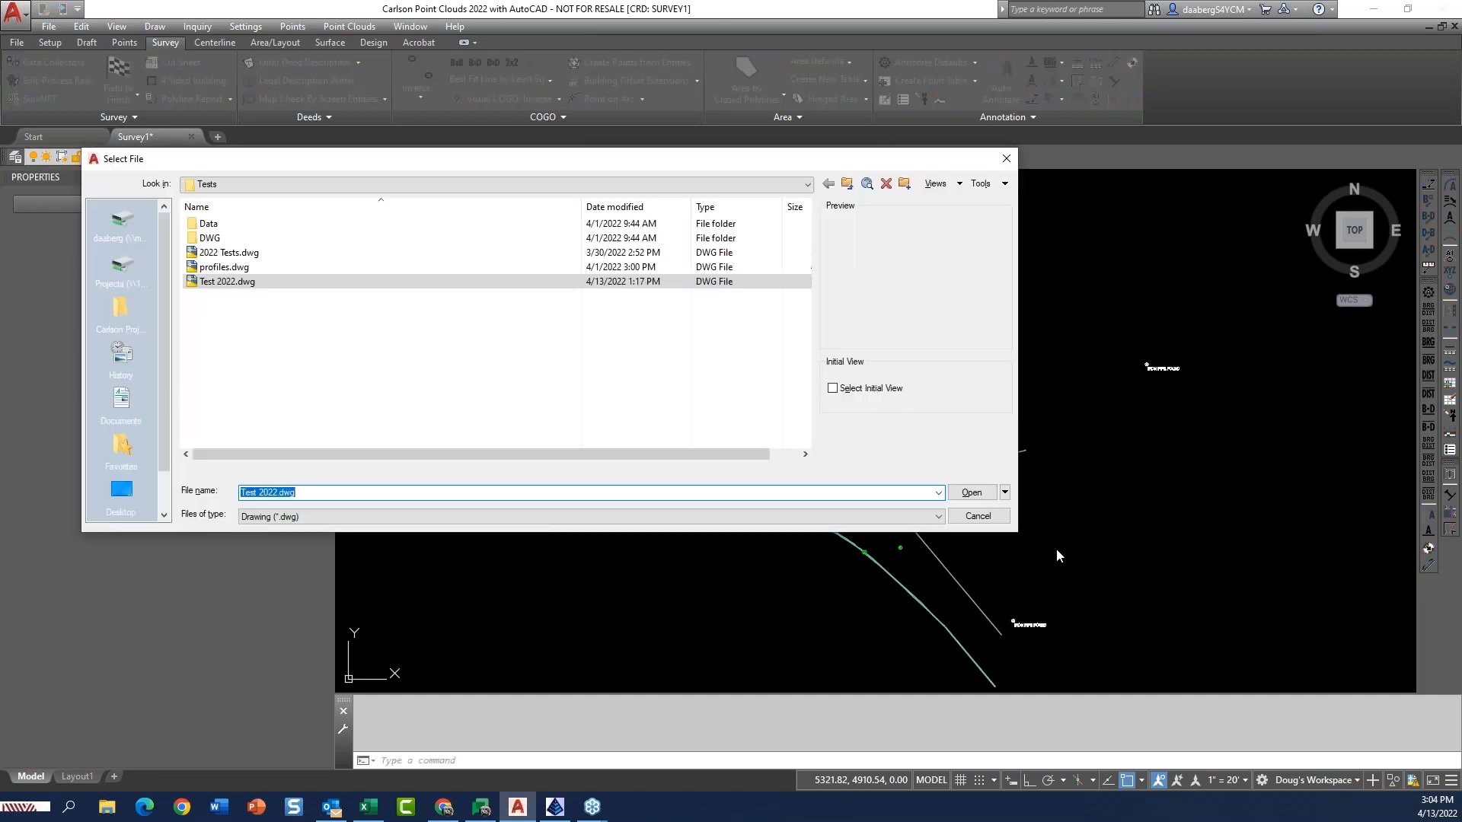
left_click(1003, 520)
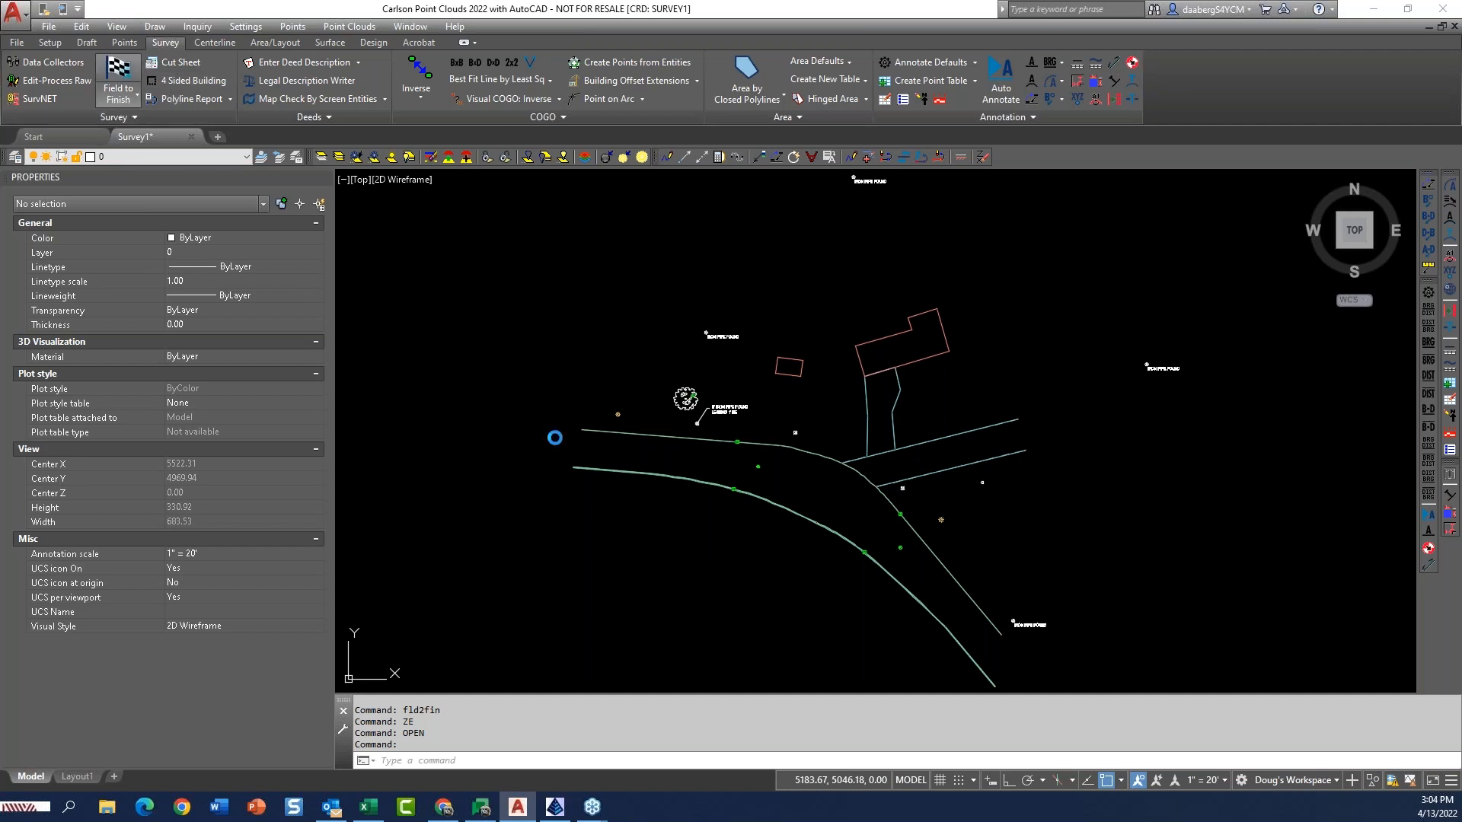
Open the CURB field code's linetype settings and bring up its template file for editing.
left_click(119, 76)
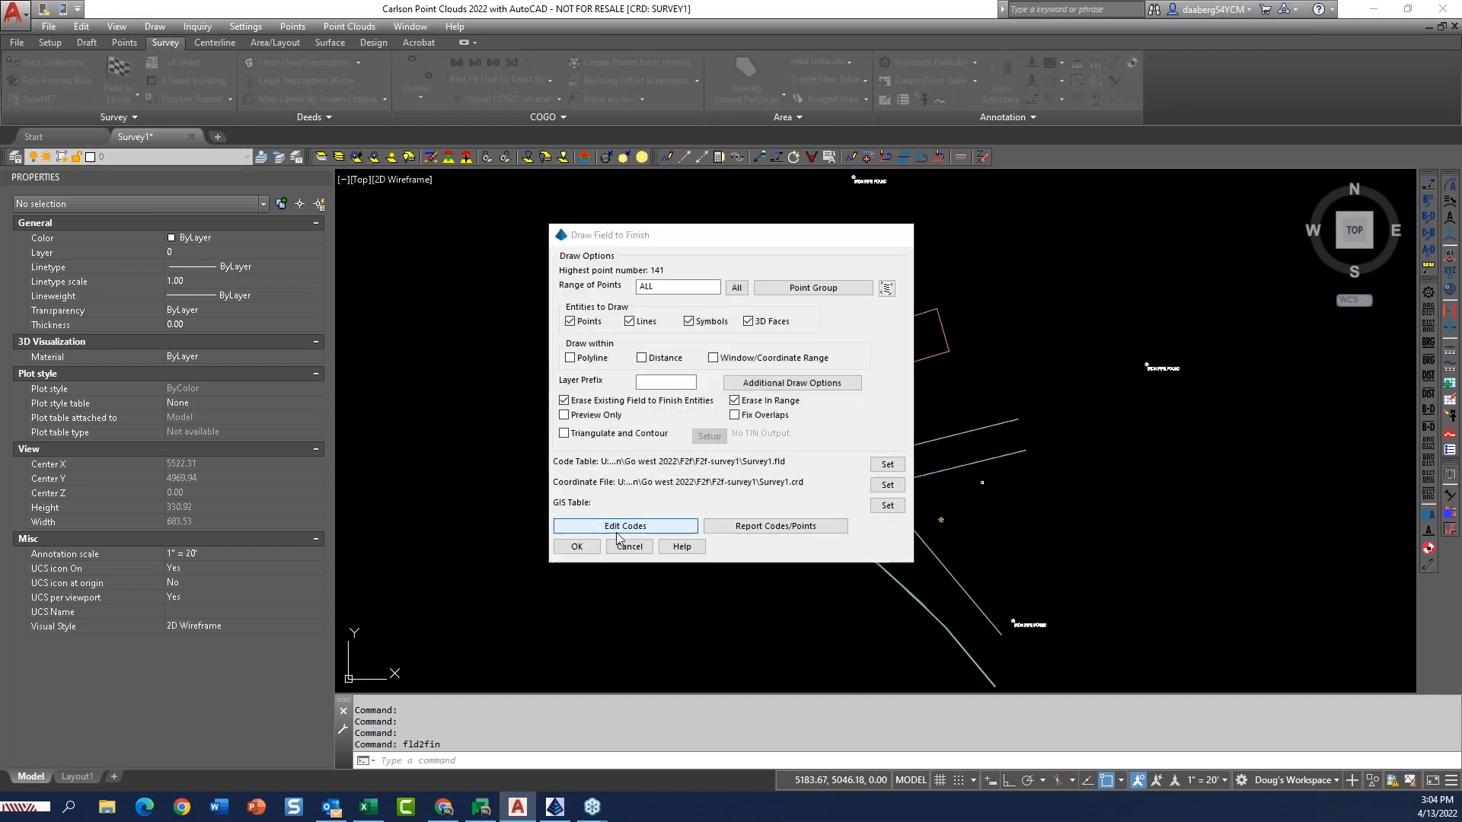
left_click(617, 531)
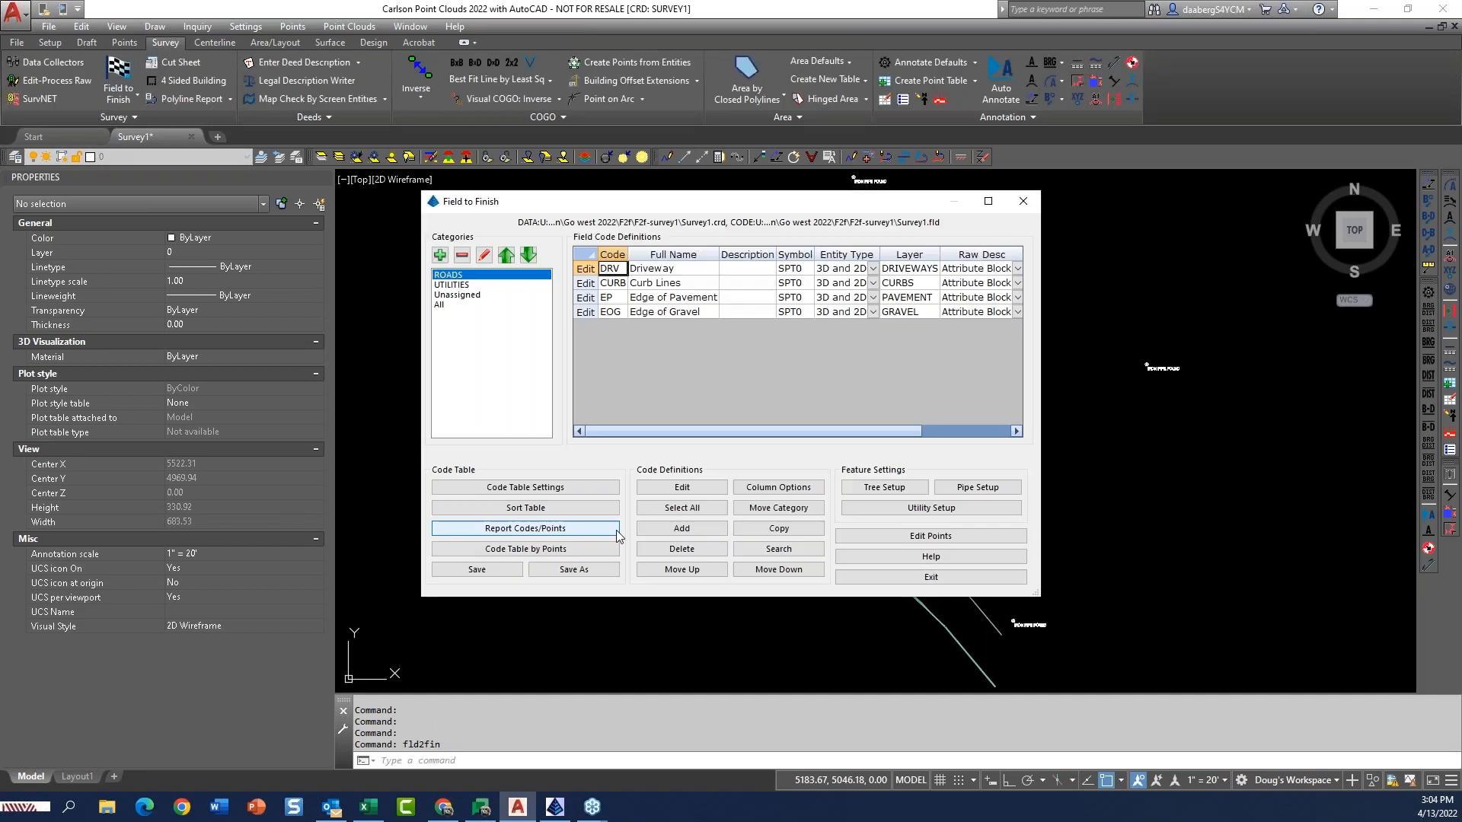
left_click(586, 283)
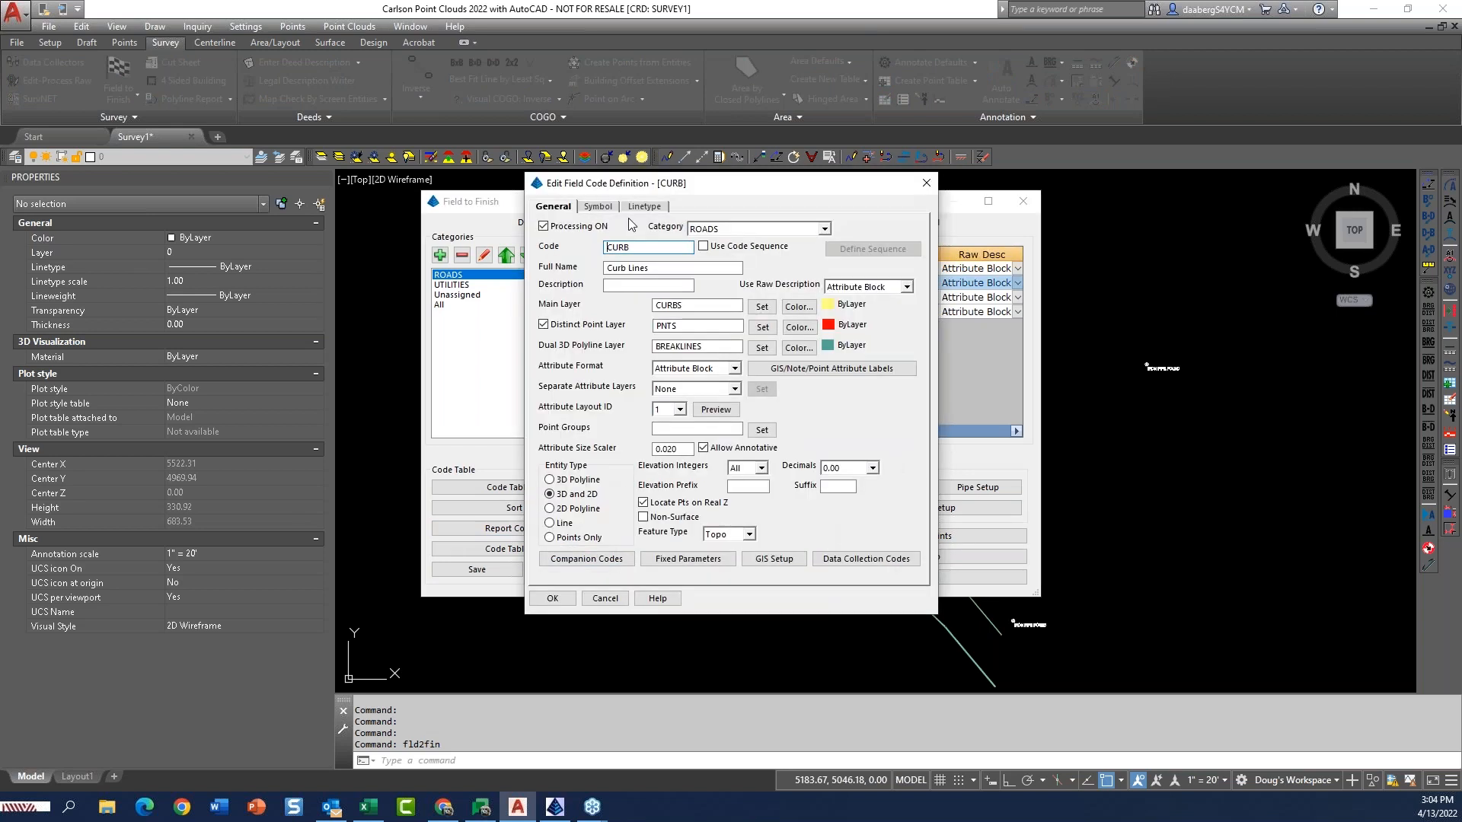
left_click(644, 206)
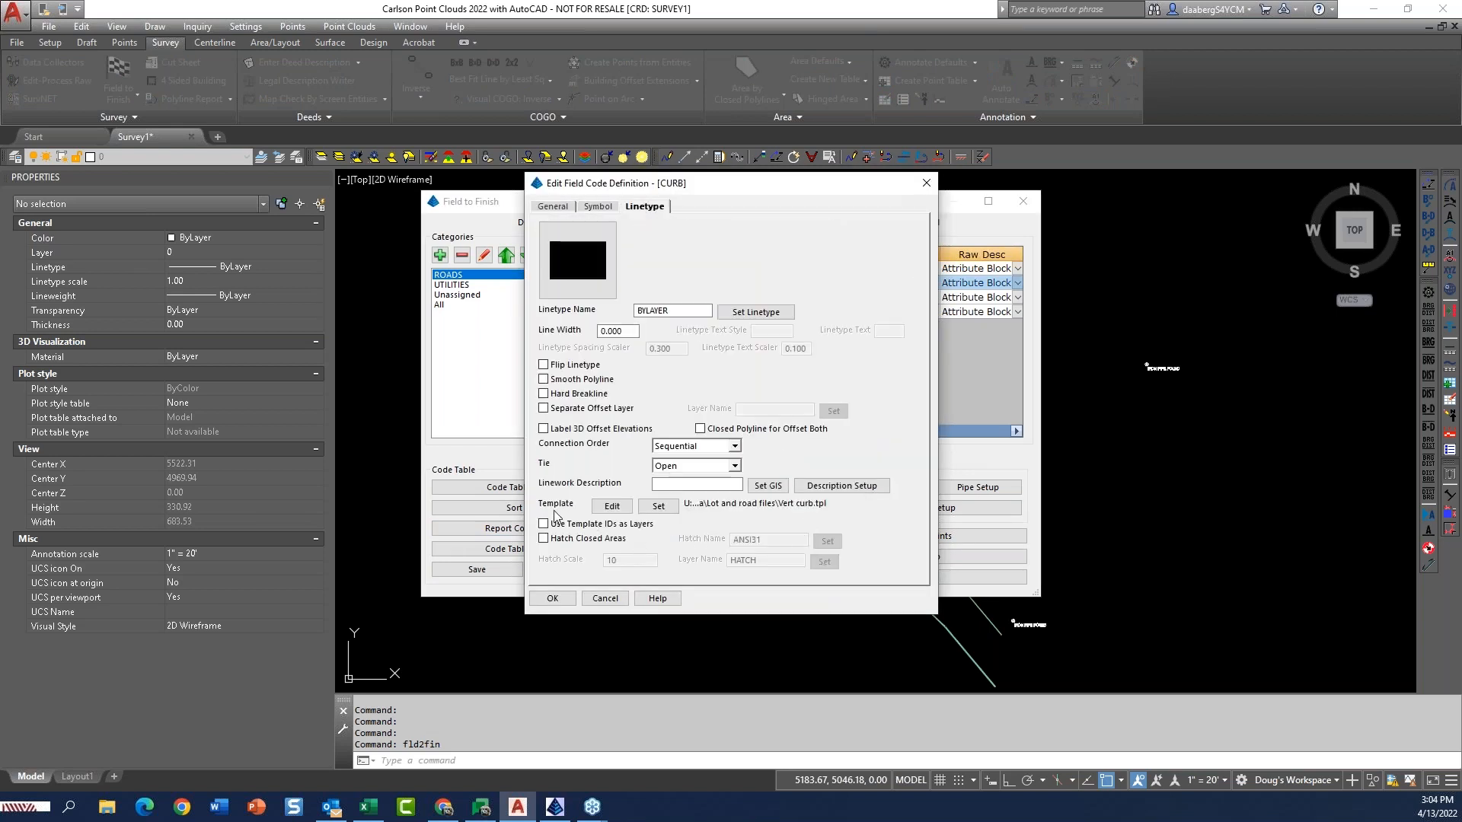
left_click(612, 507)
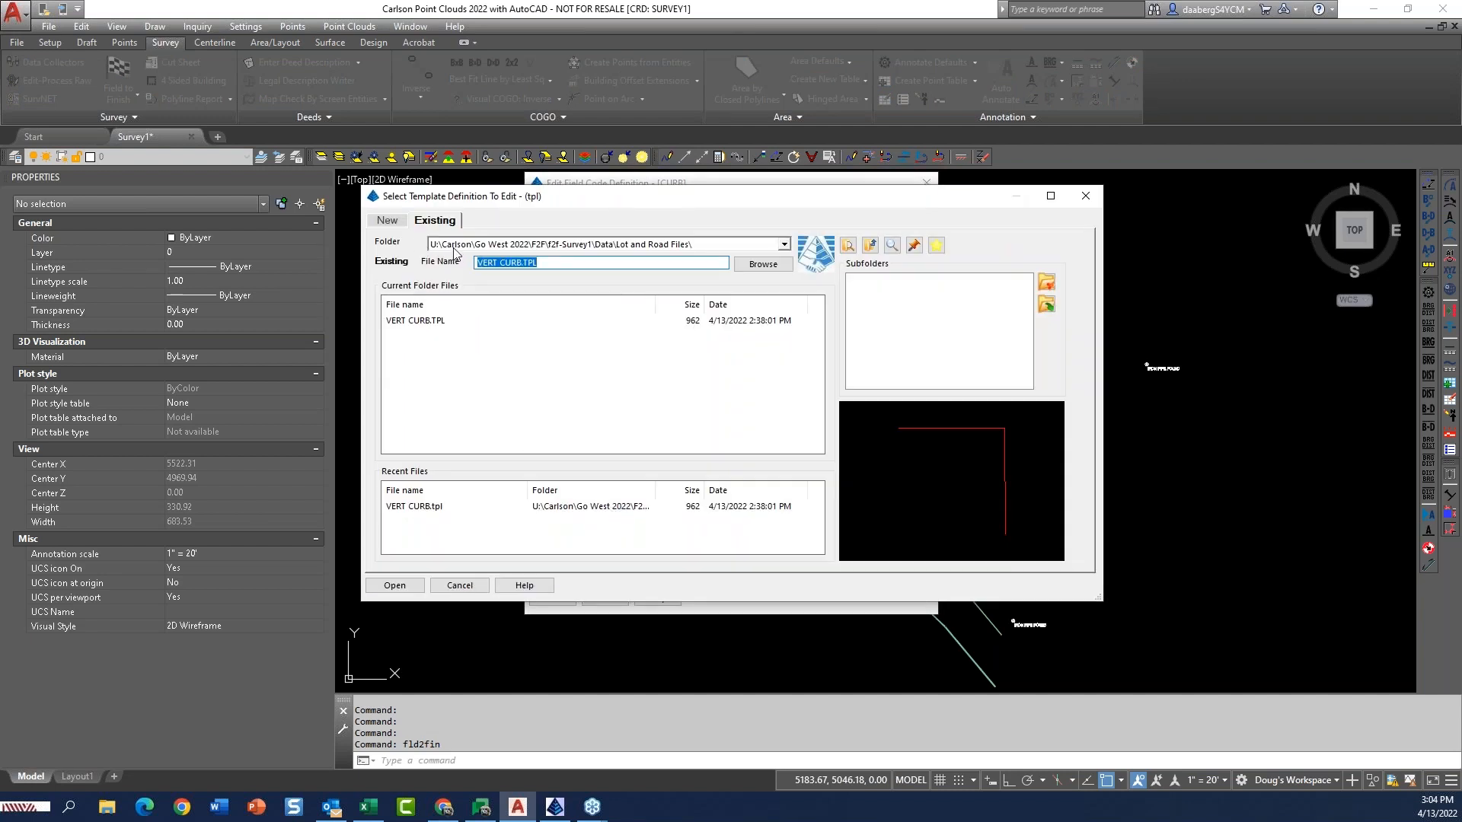
Browse the Settings folder in Carlson Projects for existing curb template (.tpl) files.
left_click(784, 244)
left_click(784, 251)
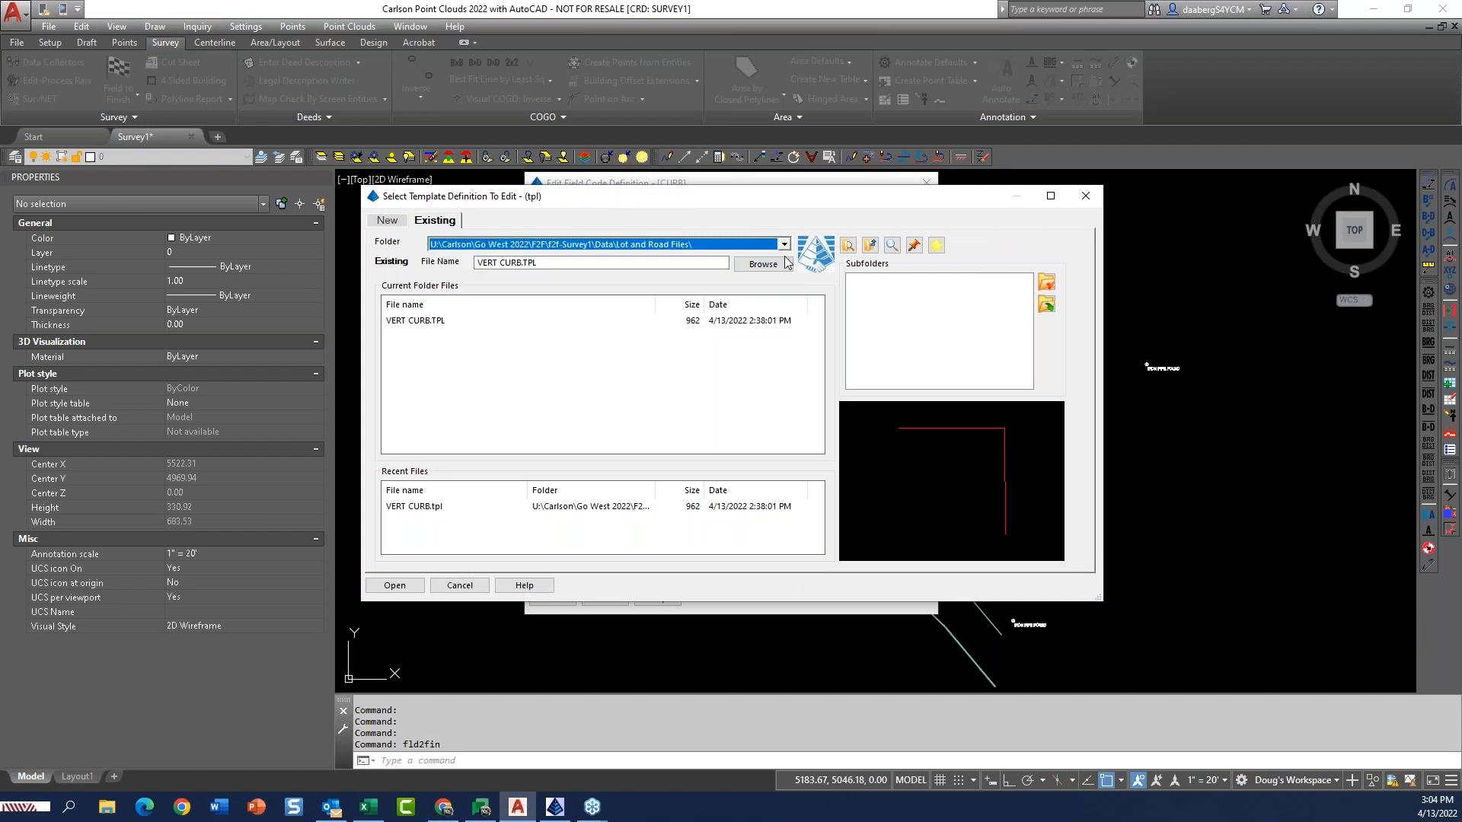
left_click(763, 264)
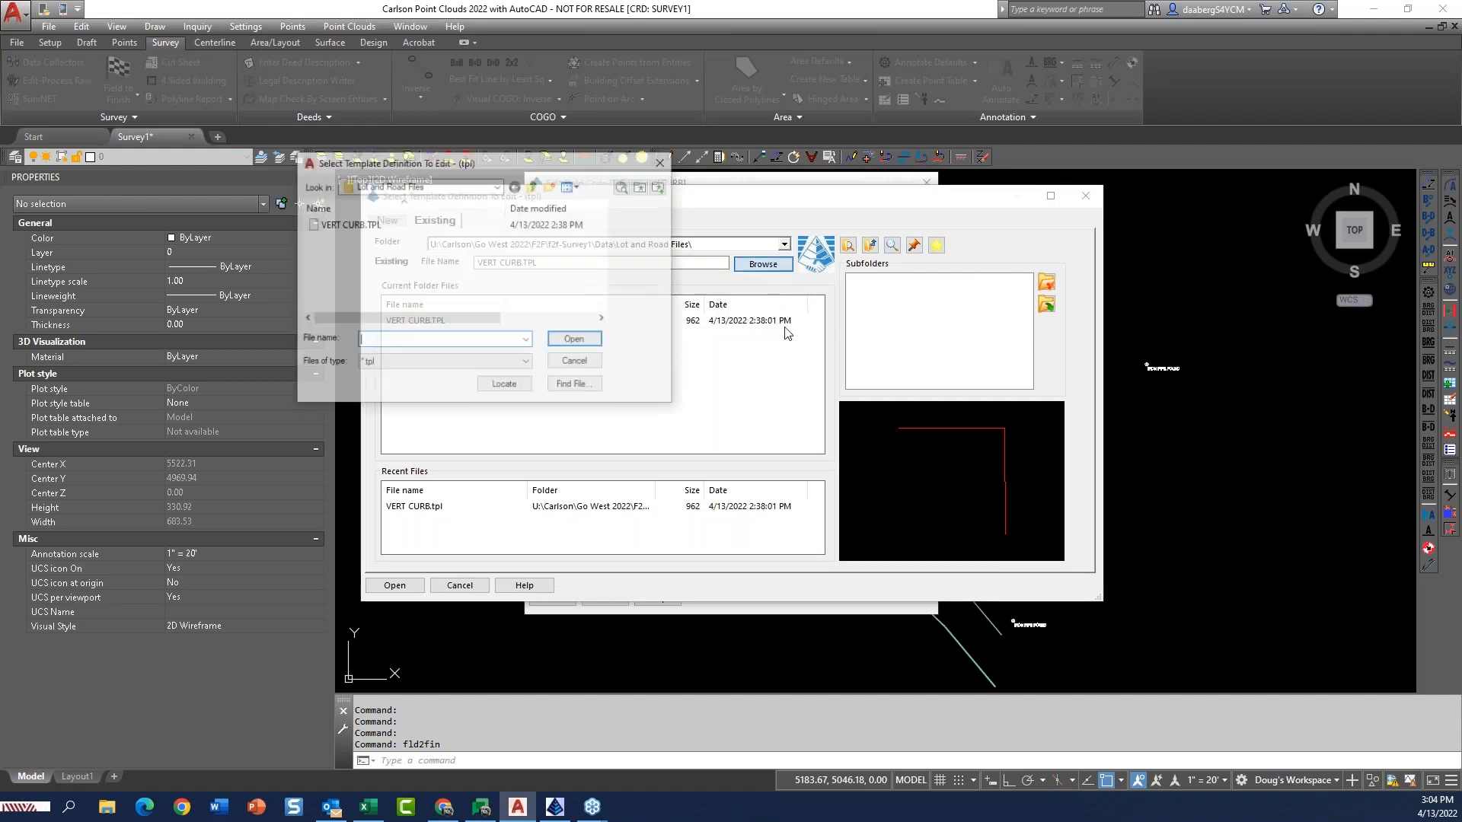
left_click(497, 186)
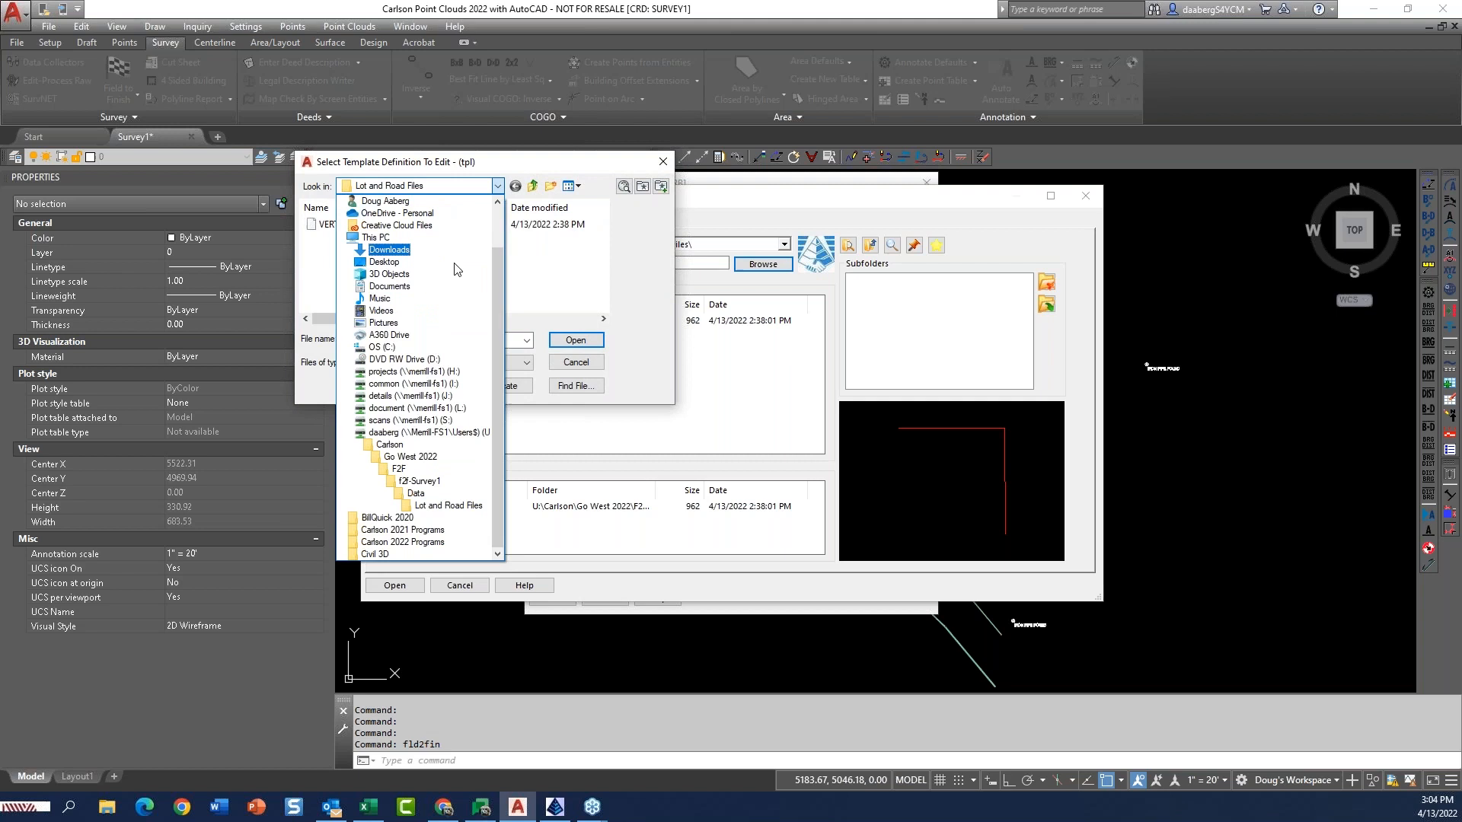
left_click(383, 347)
double_click(404, 282)
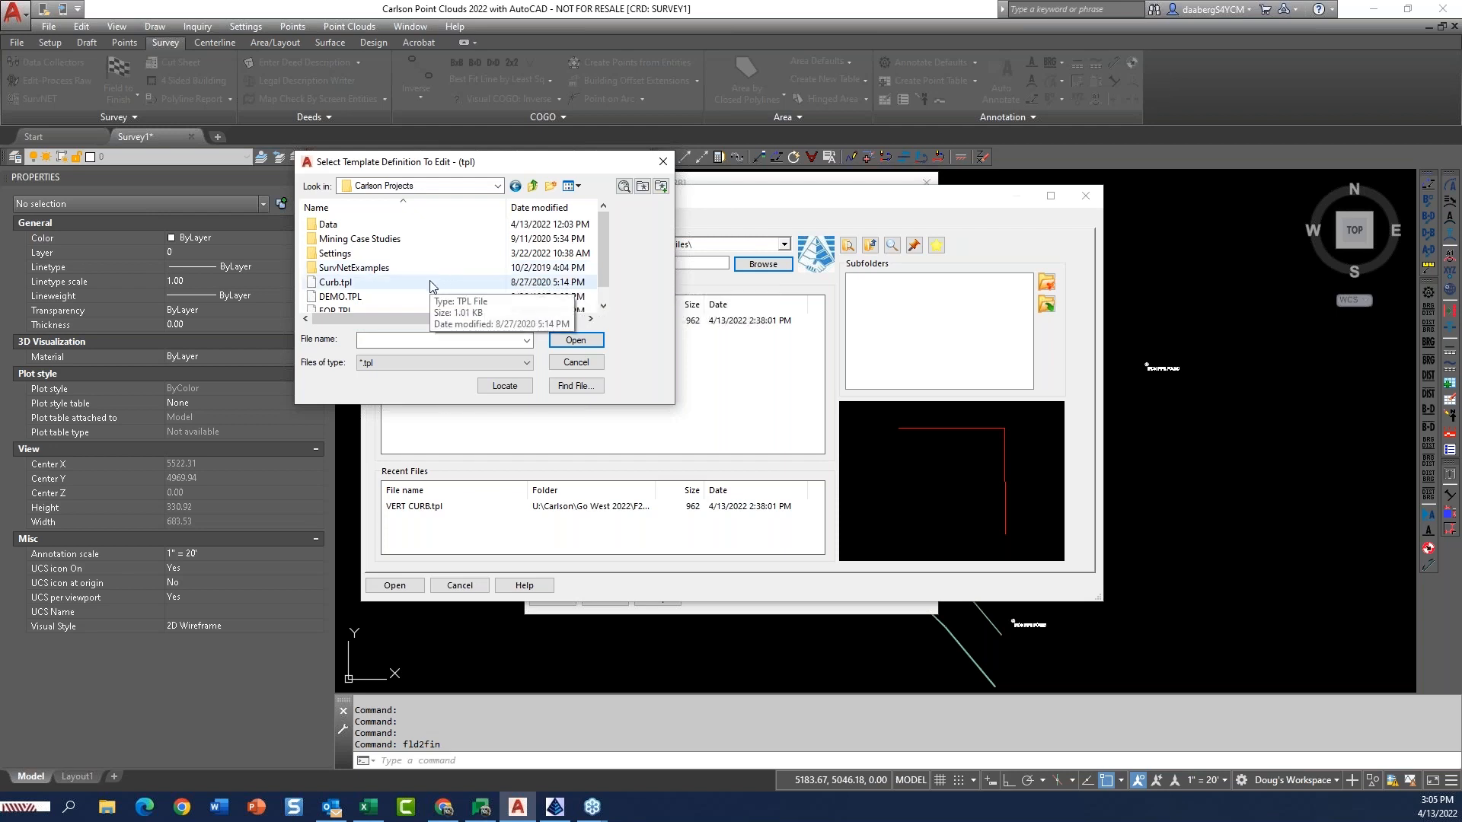
double_click(411, 253)
scroll(405, 277, "down", 3)
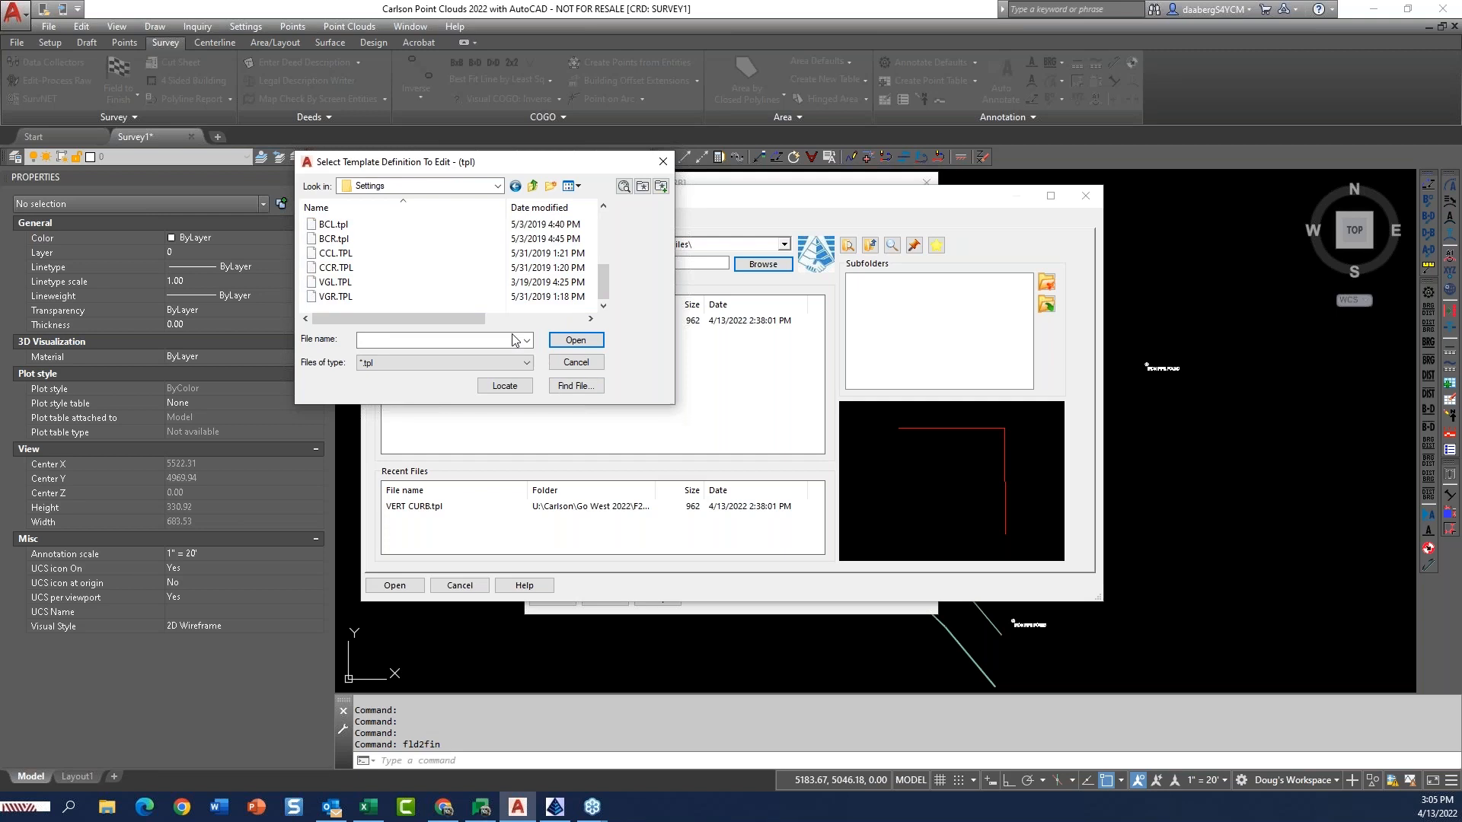
scroll(354, 244, "up", 1)
scroll(361, 271, "down", 1)
scroll(606, 287, "up", 3)
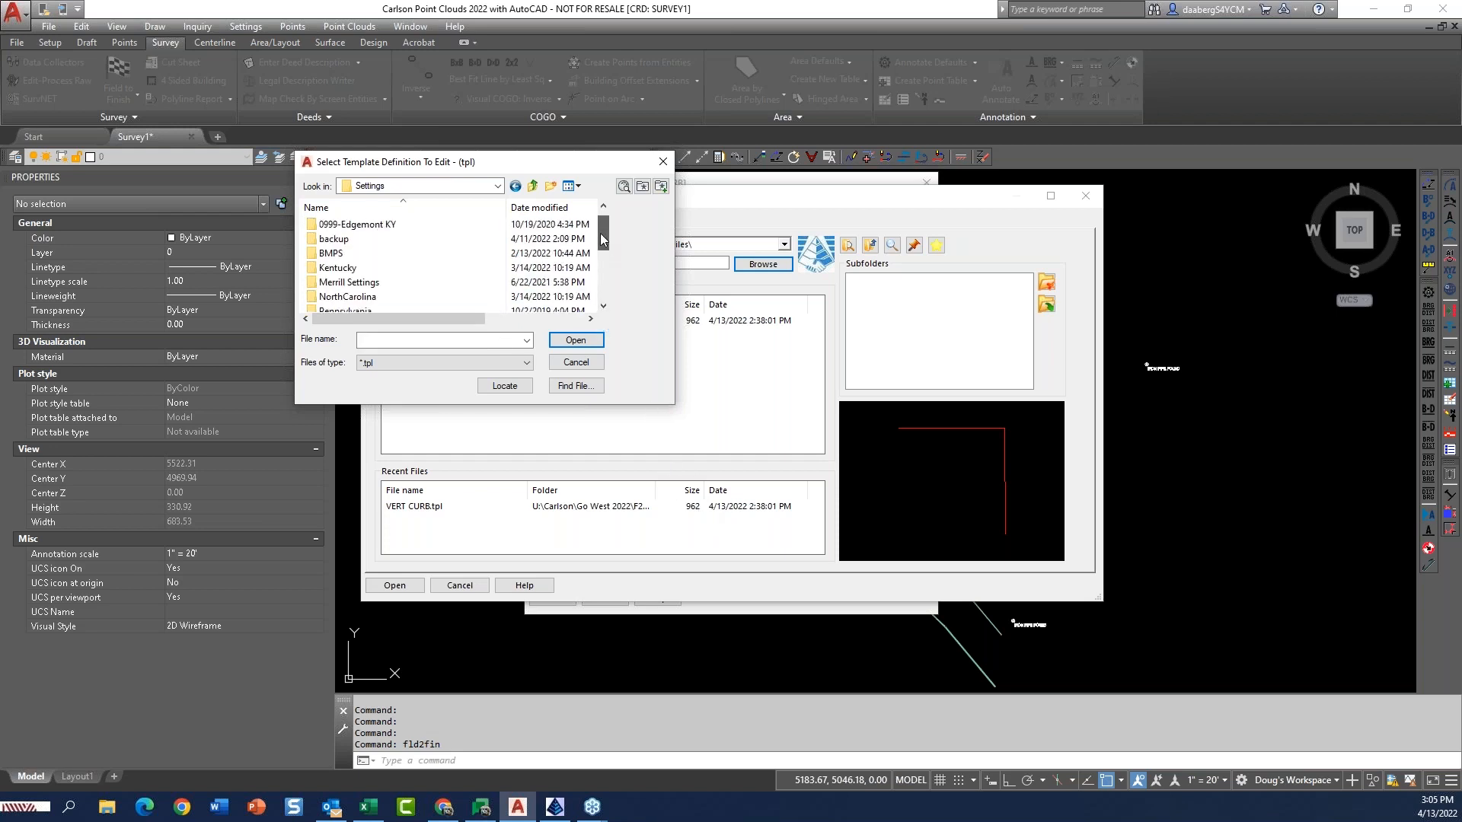
left_click(582, 366)
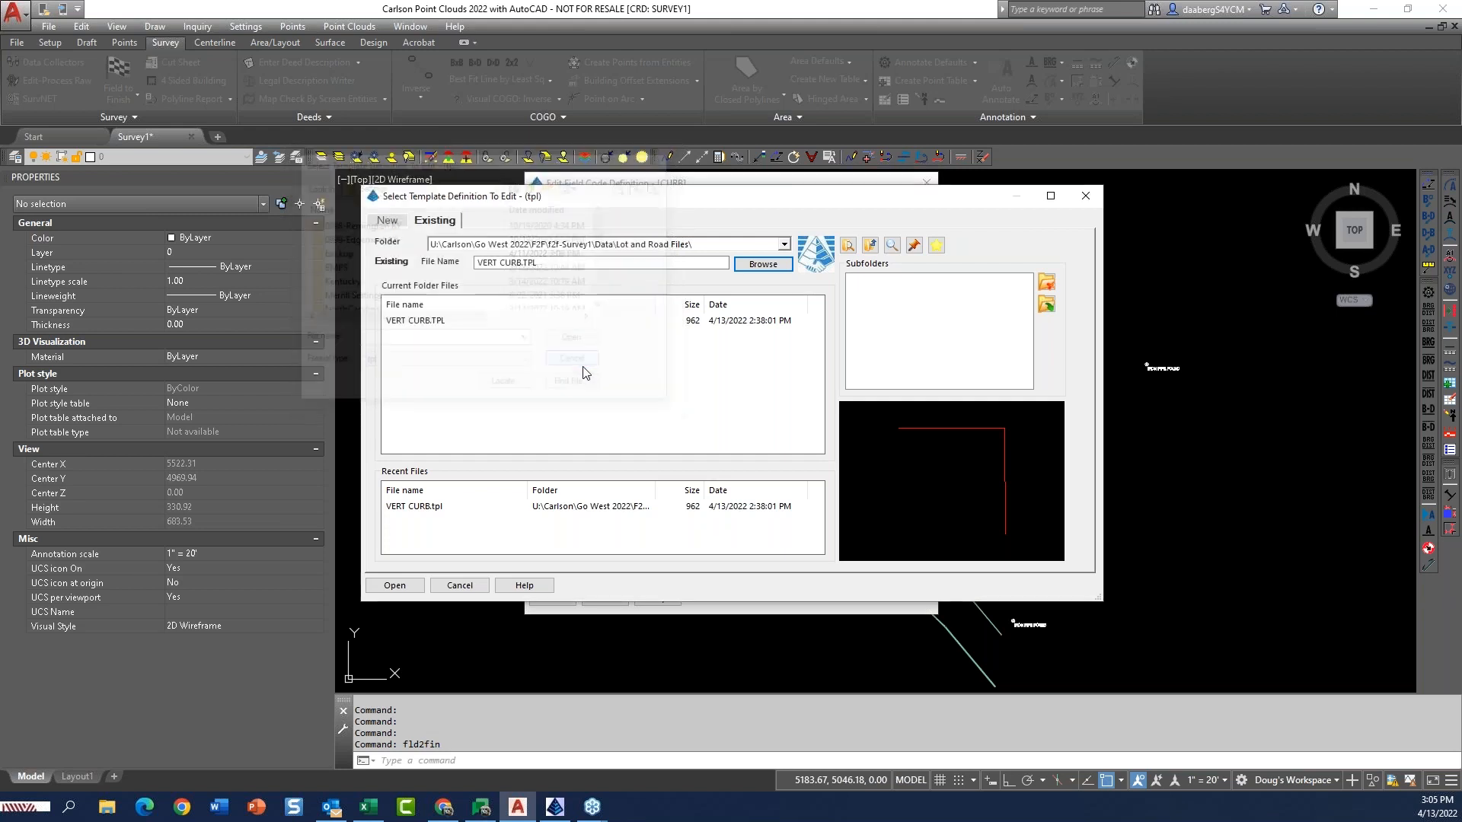
Cancel the template selection and the CURB code definition, and close Field to Finish without drawing.
left_click(455, 586)
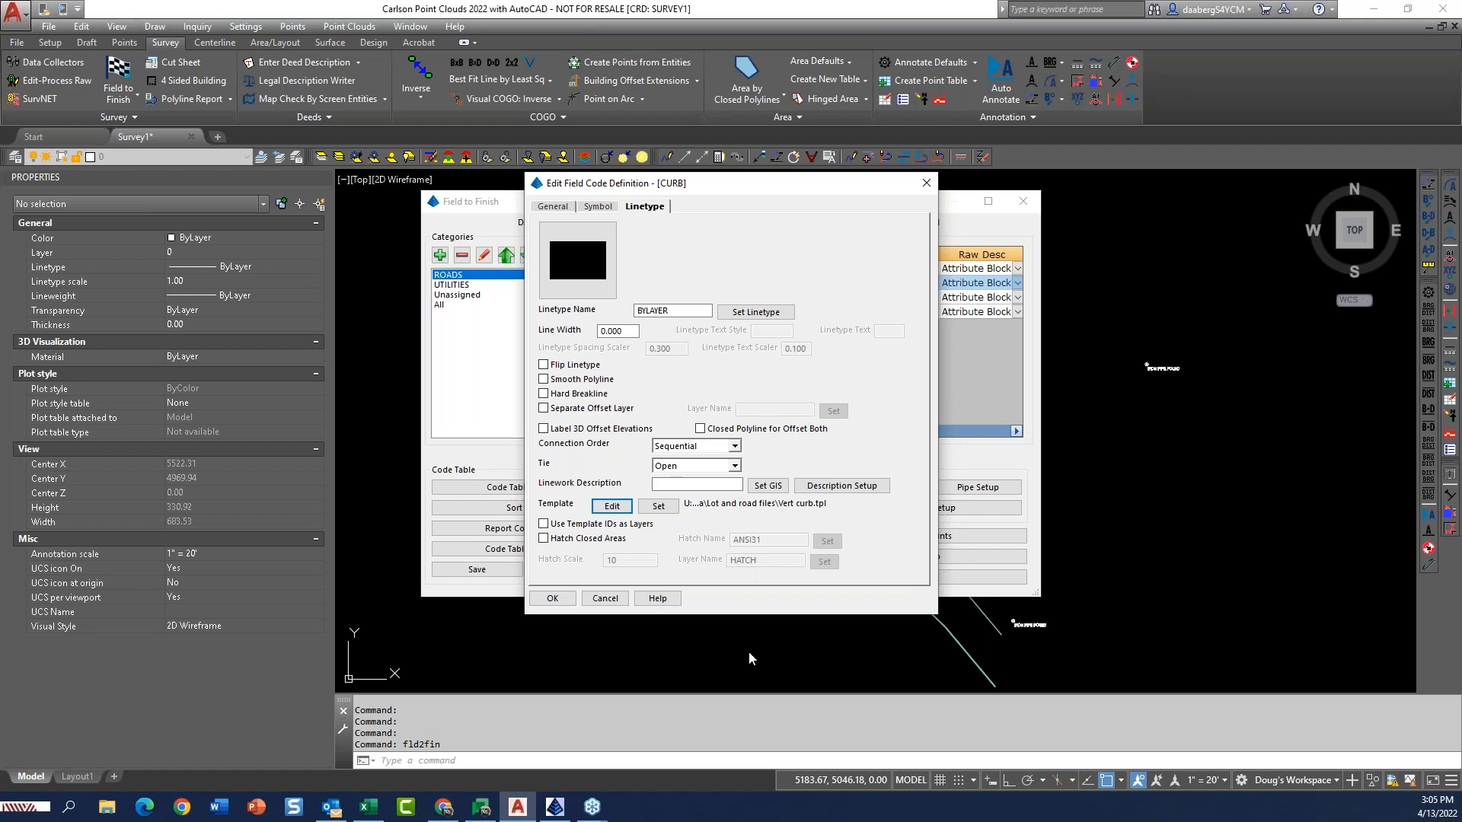
left_click(609, 599)
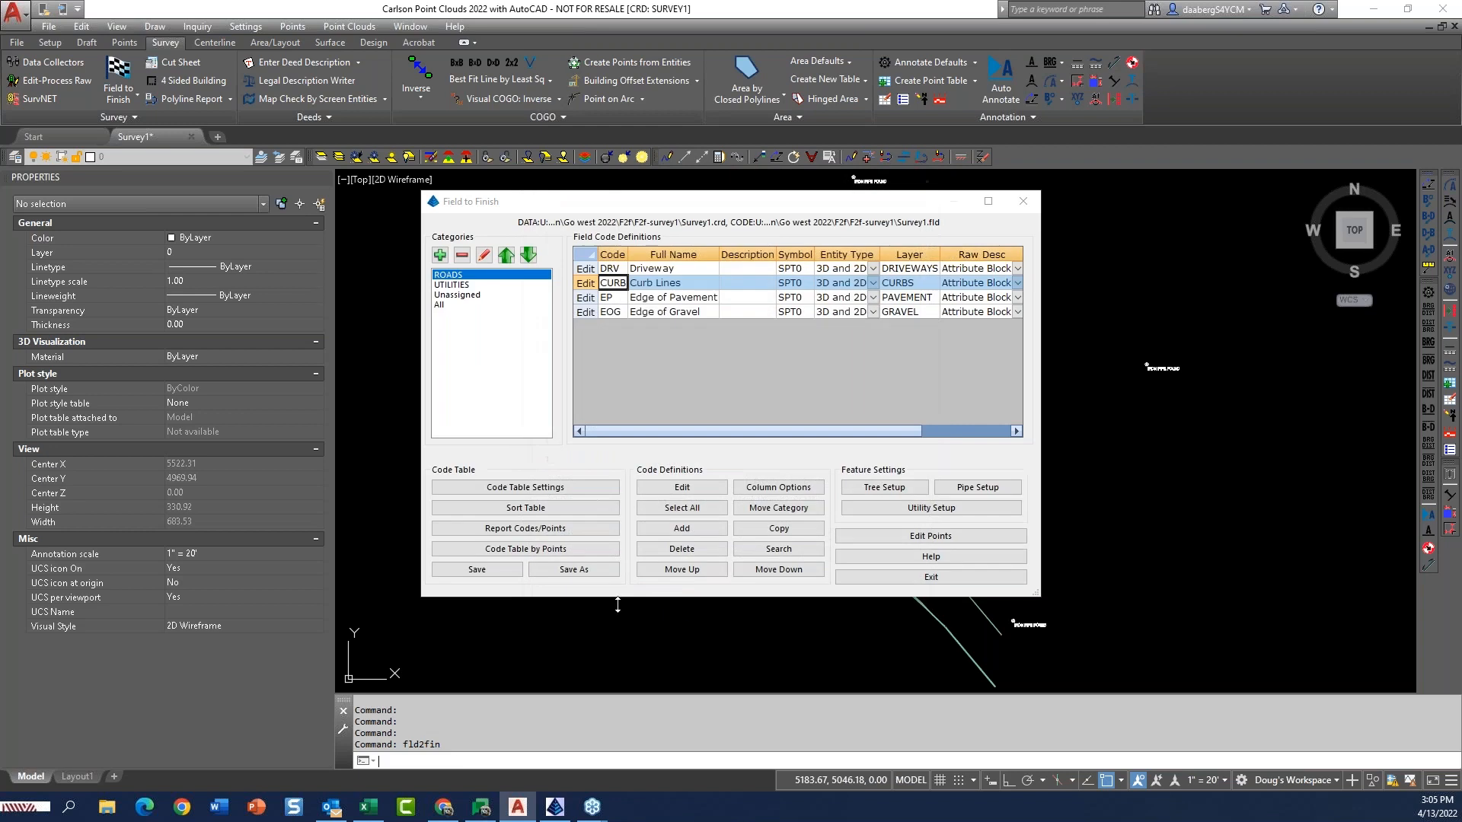
left_click(933, 577)
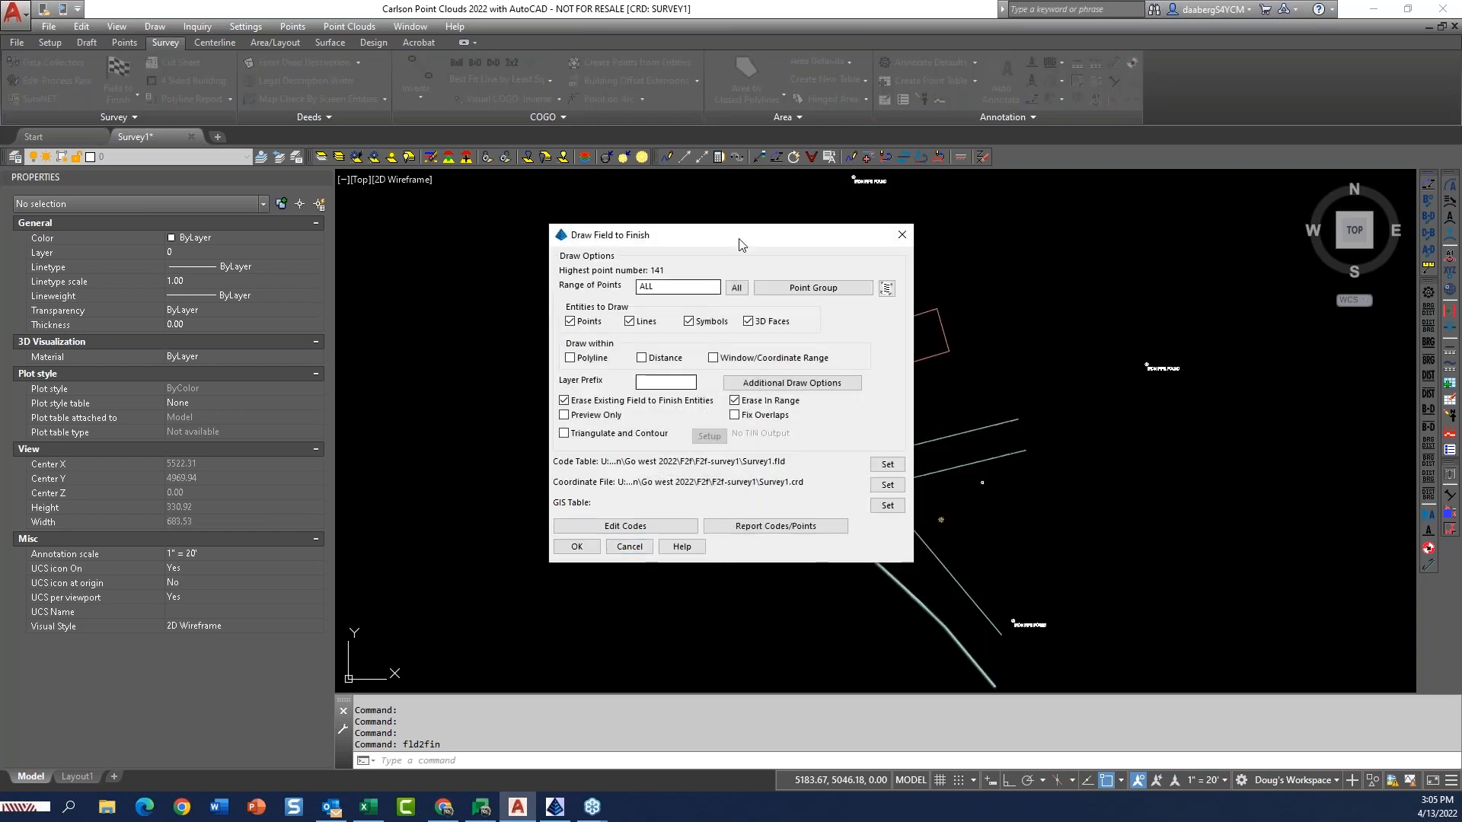
left_click_drag(735, 236, 1330, 507)
left_click_drag(1296, 461, 1121, 142)
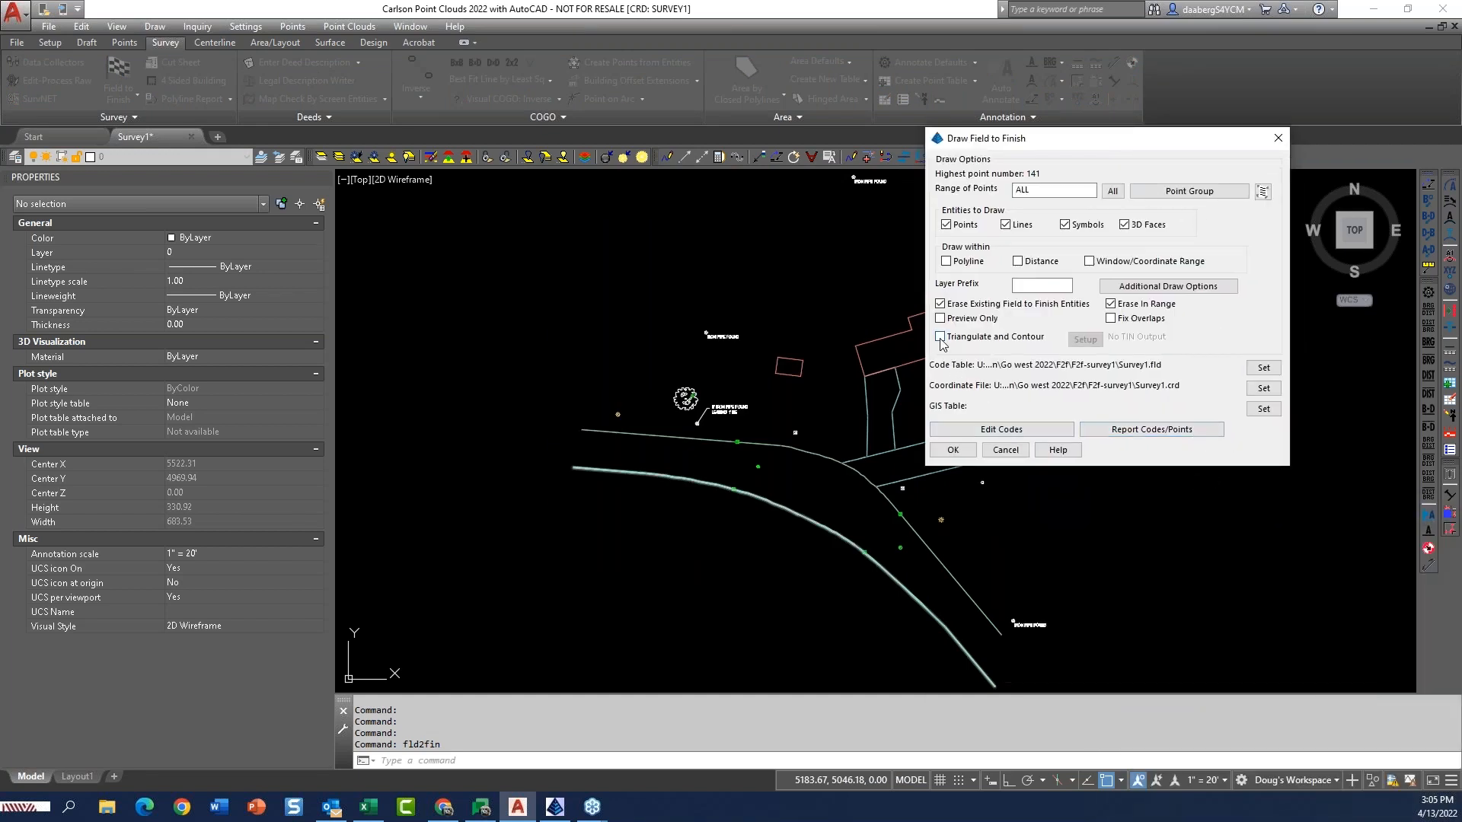
left_click(1005, 450)
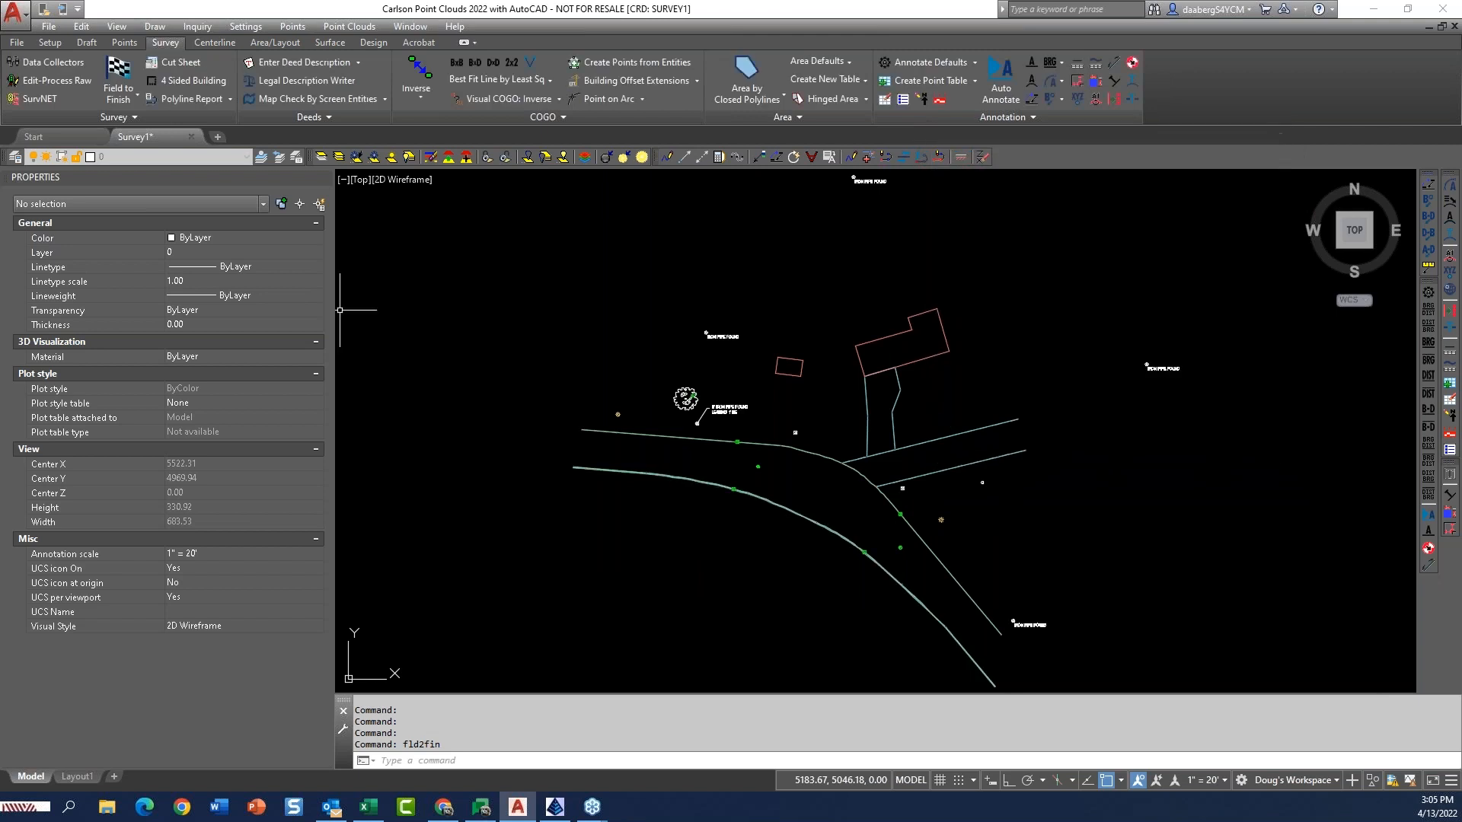
Turn on and thaw all layers, and enable Triangulate and Contour in the Field to Finish draw options.
left_click(408, 158)
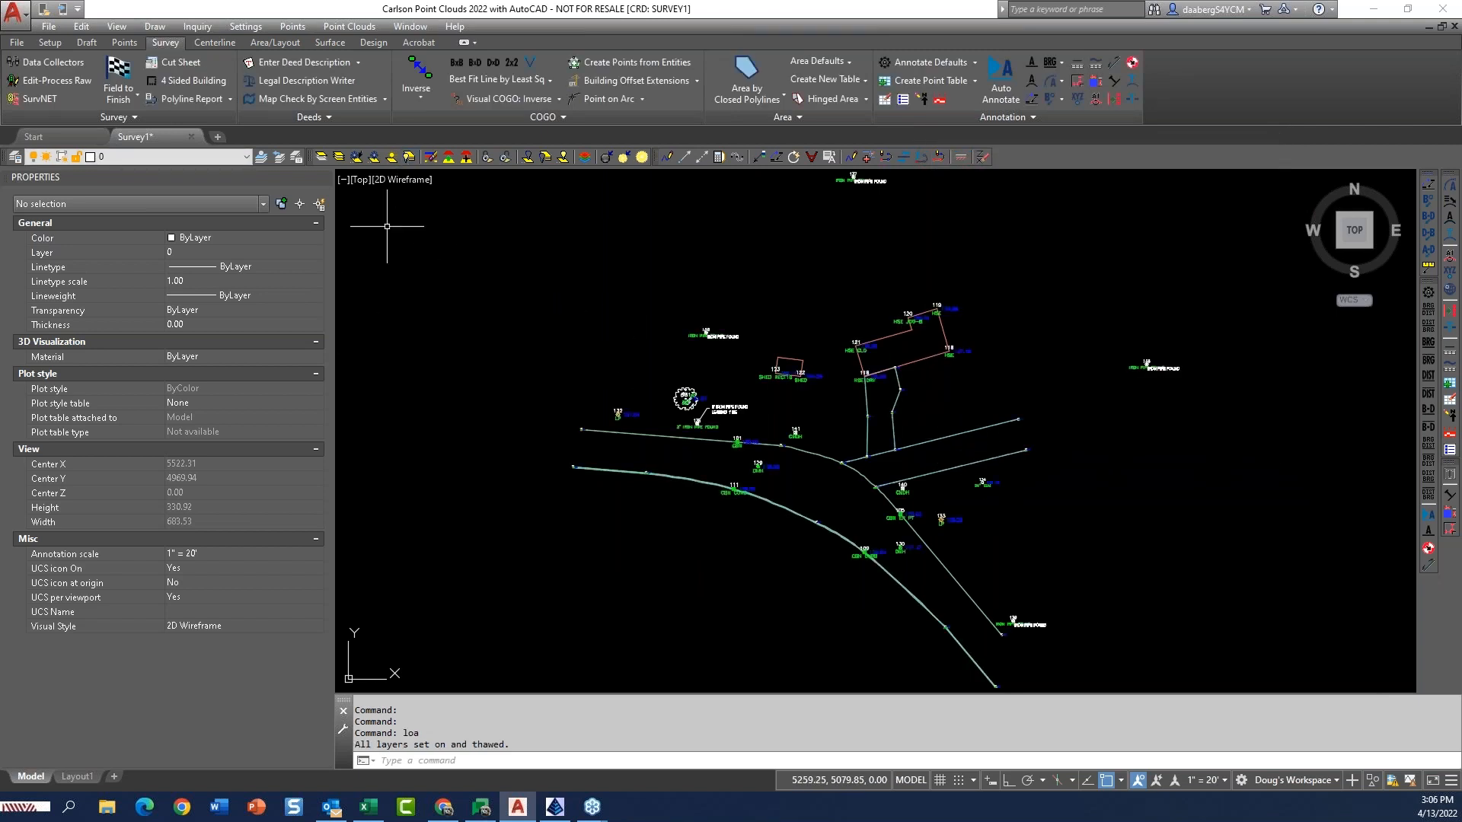
left_click(118, 76)
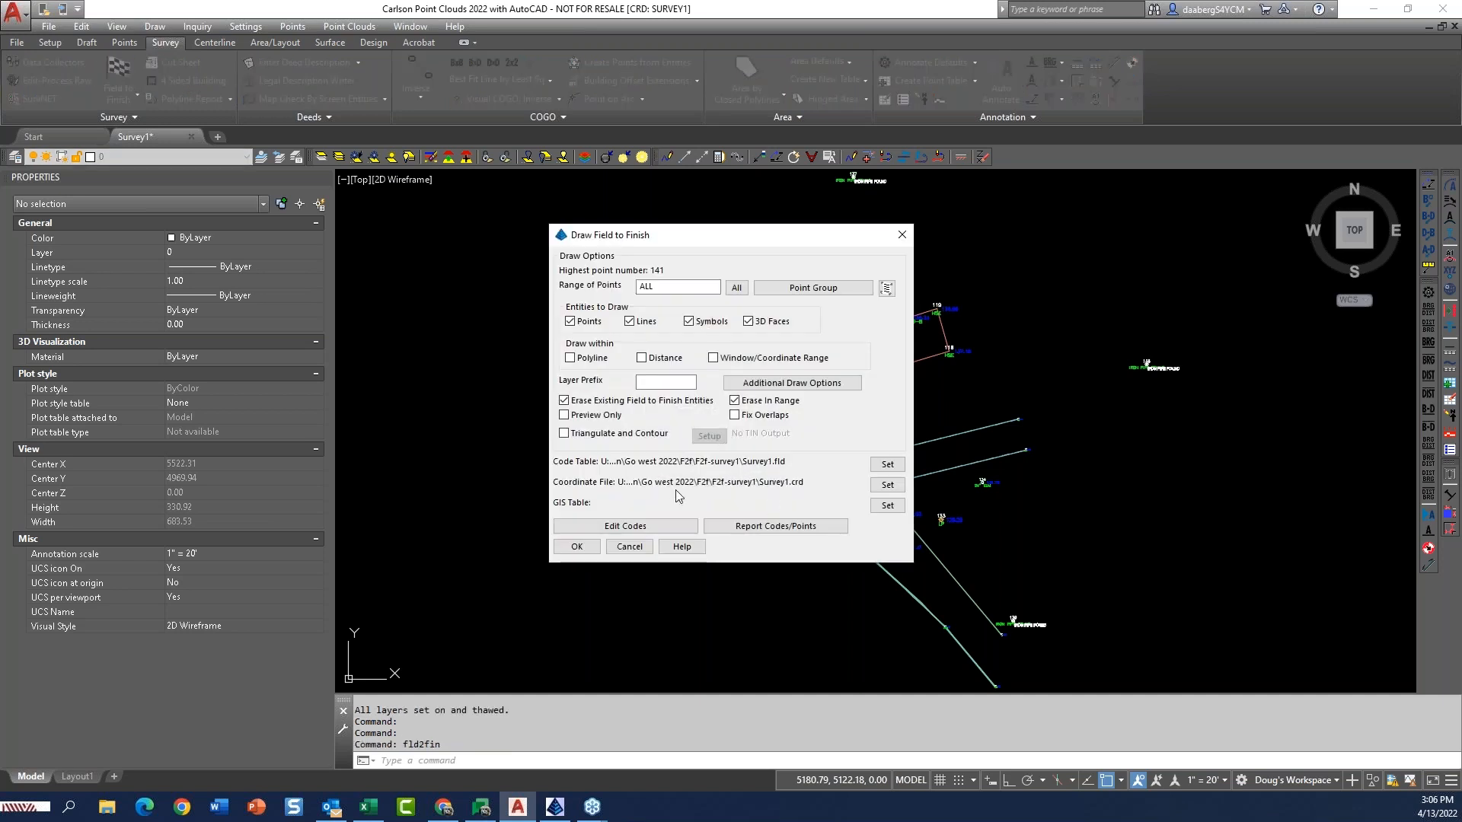
left_click(564, 434)
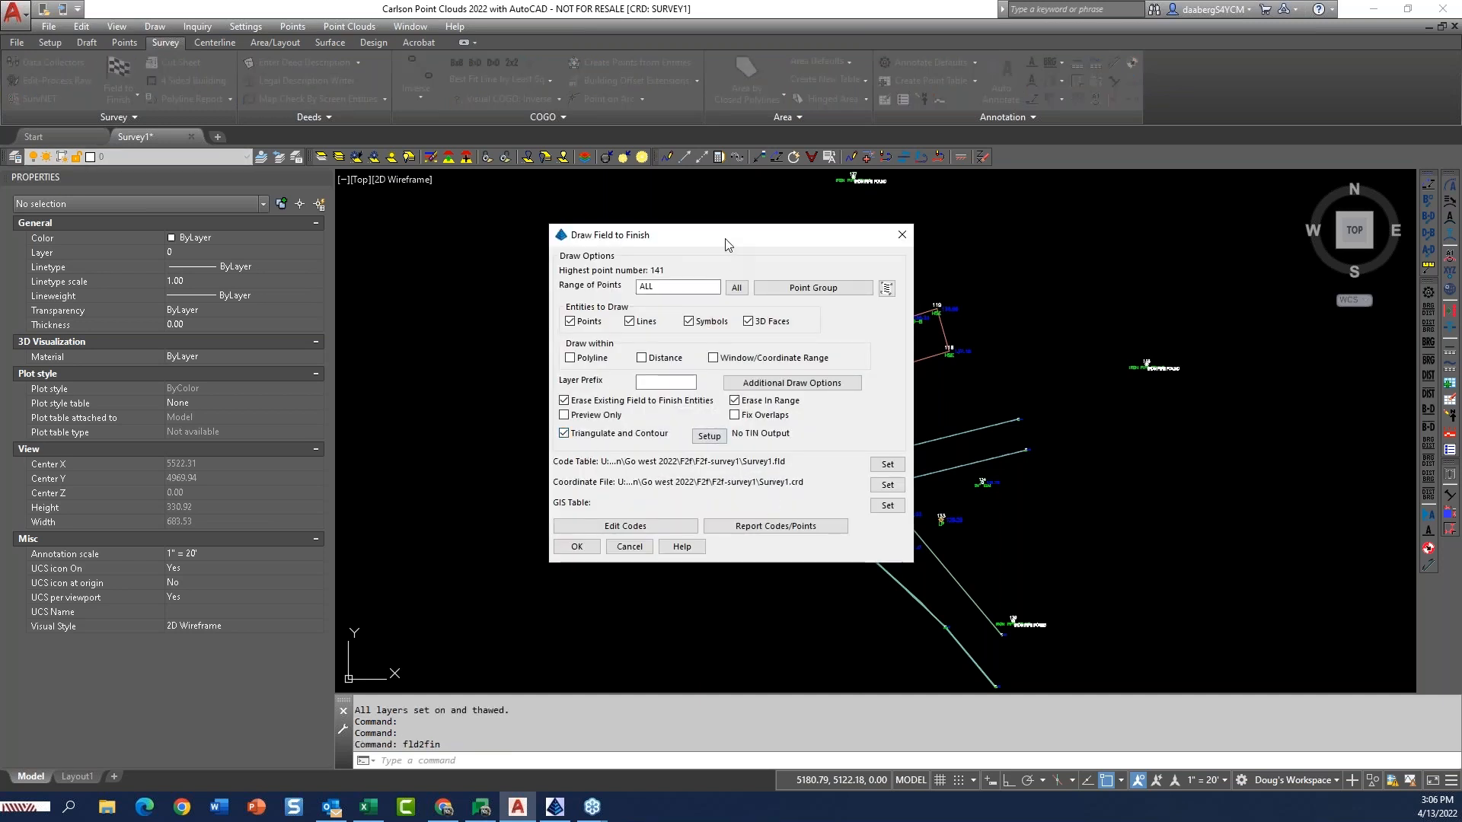
Set the triangulation output to a new TIN file named TEST and draw the Field to Finish survey with contours.
left_click_drag(732, 240, 501, 197)
left_click(477, 393)
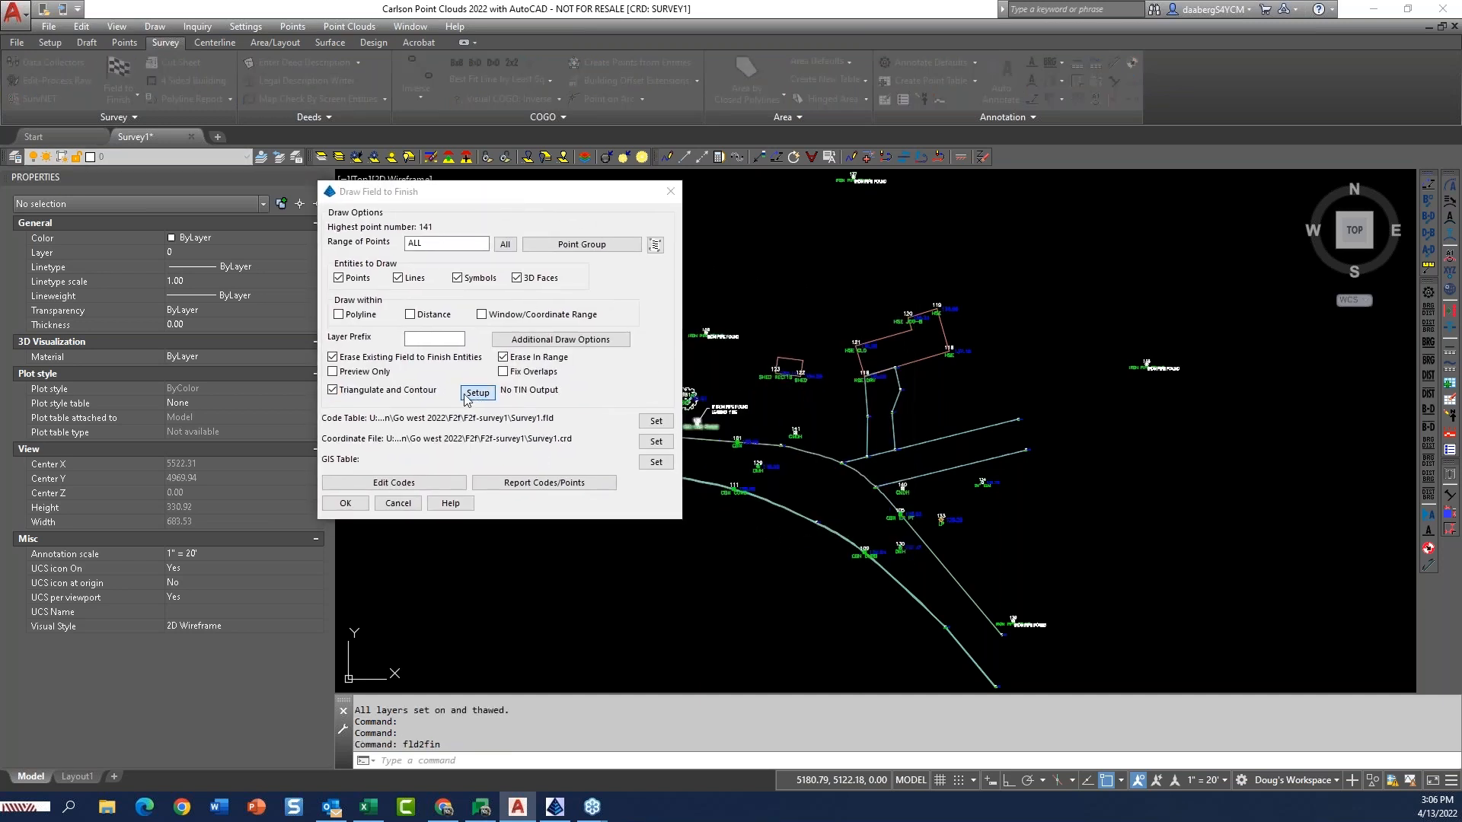
left_click(515, 256)
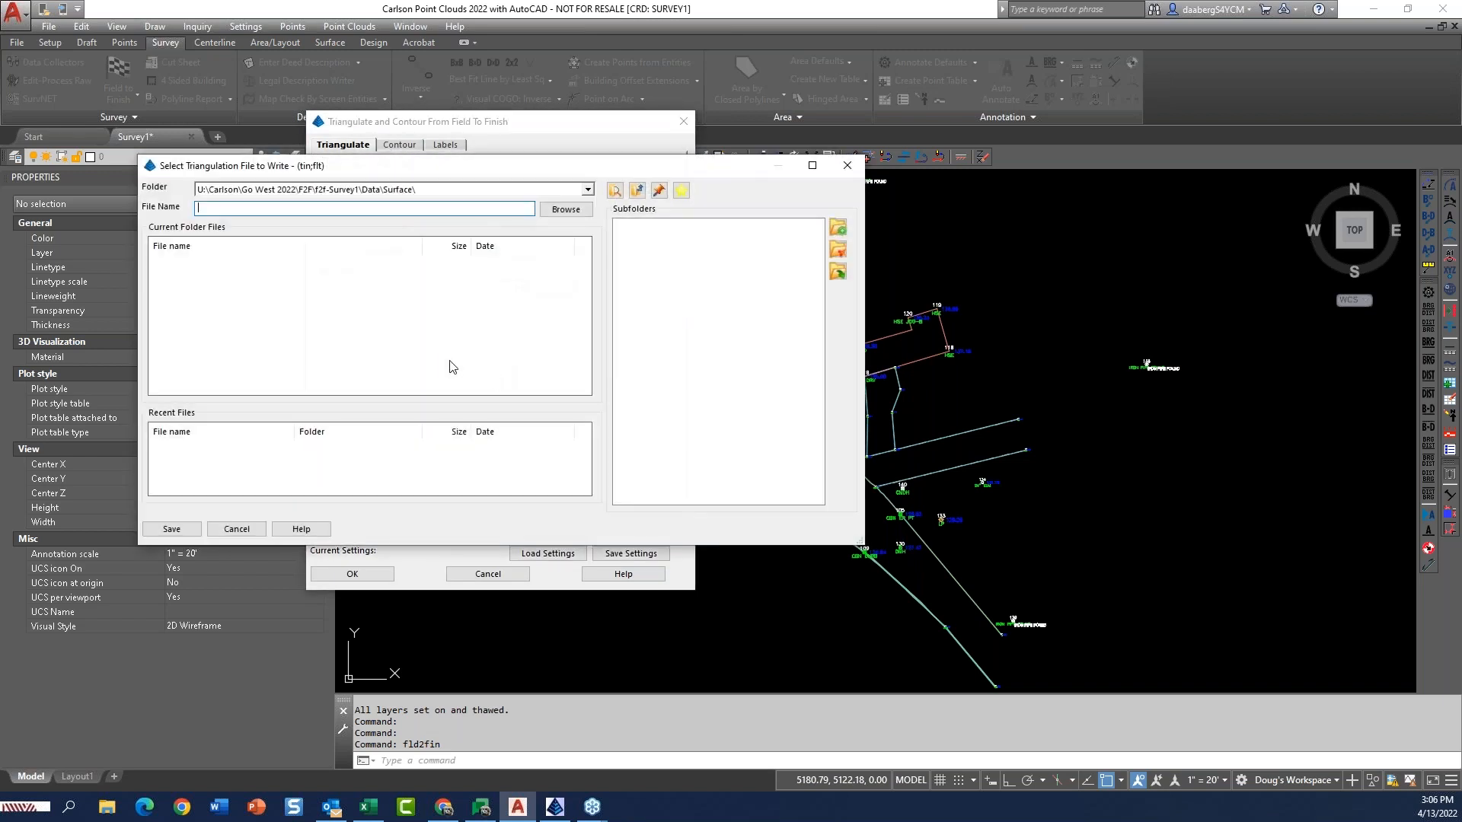
type("TEST")
key("Return")
left_click(555, 397)
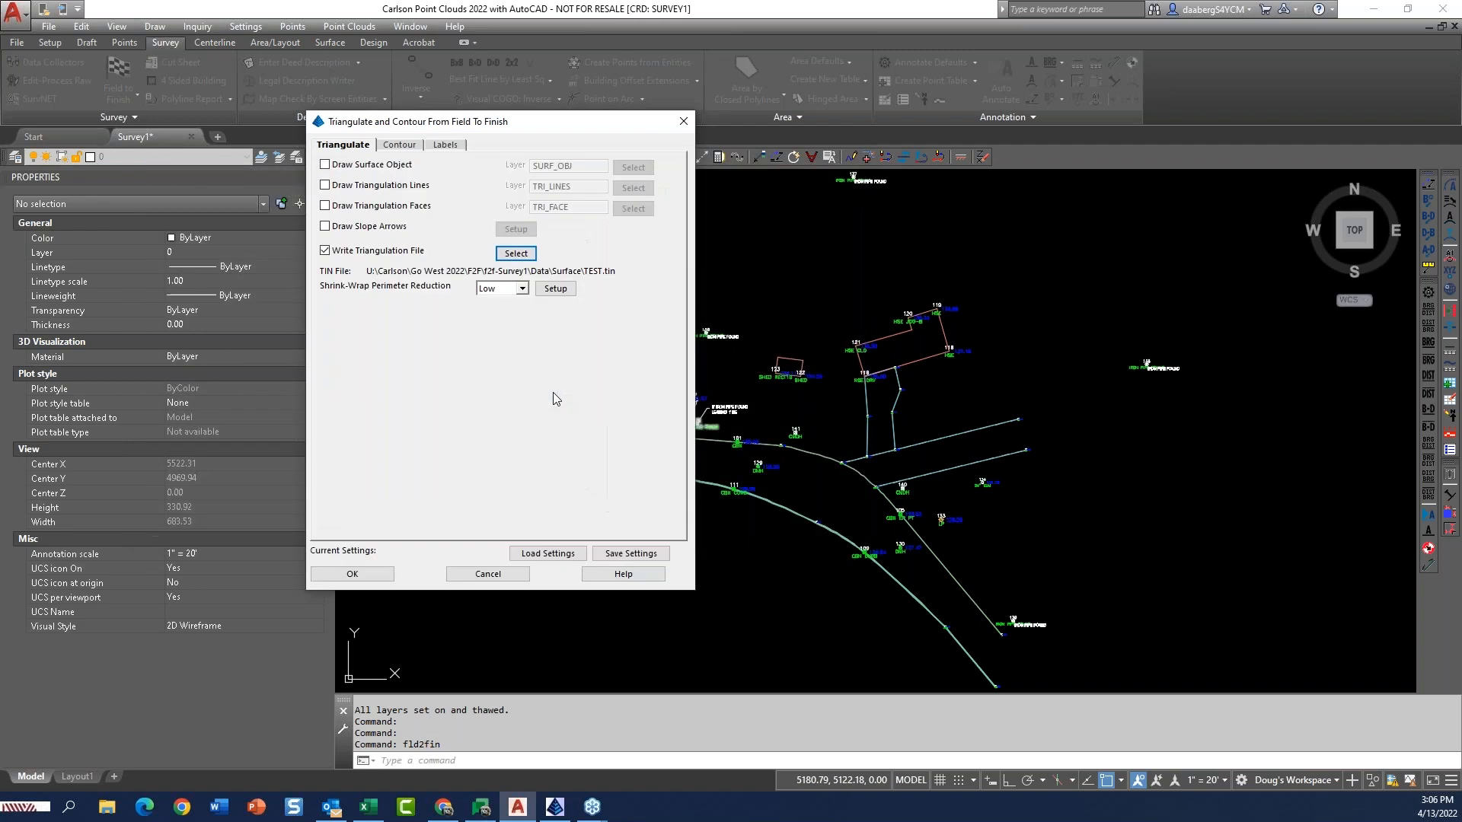
left_click(357, 575)
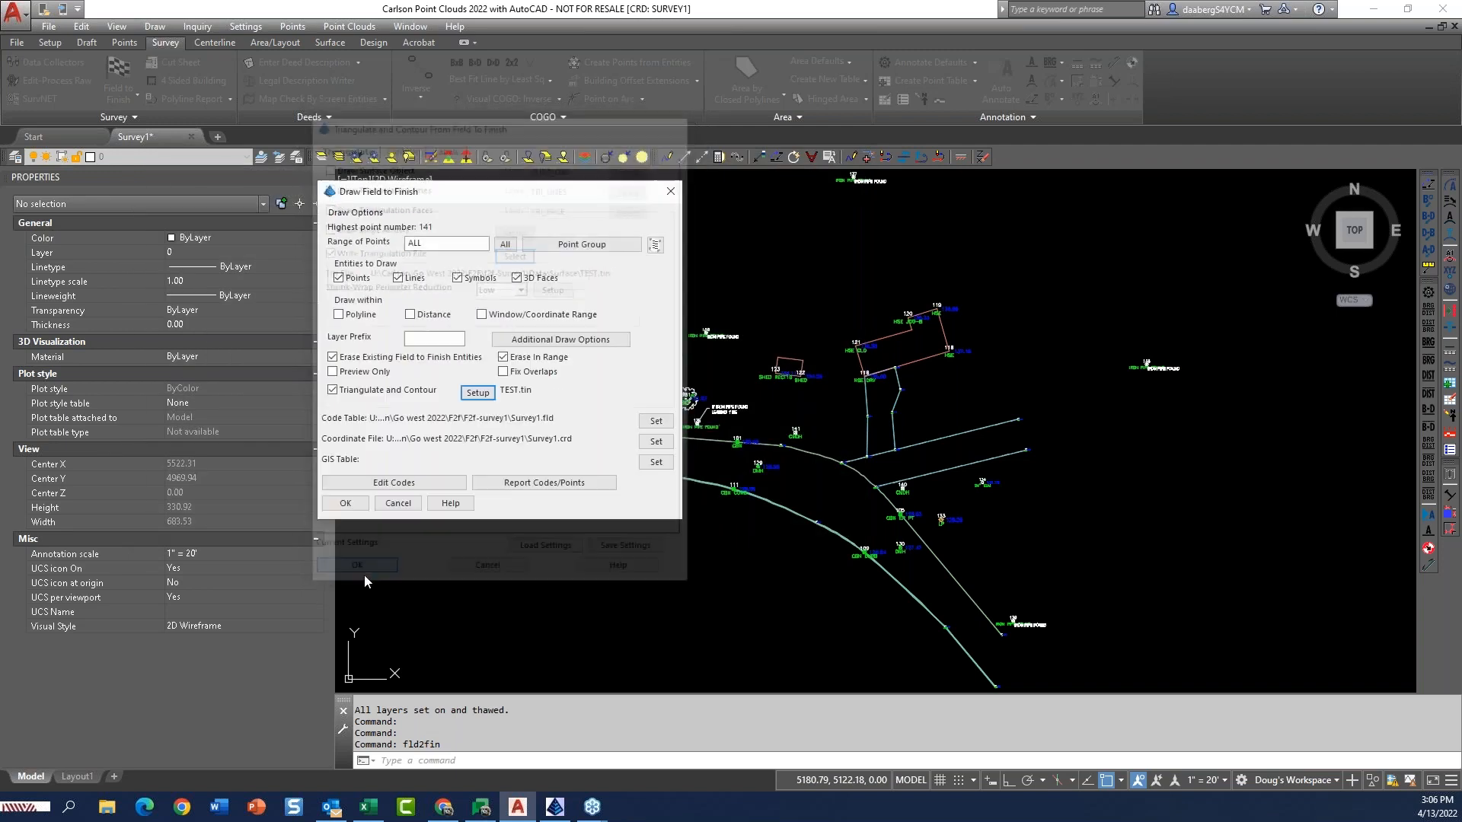
left_click(356, 505)
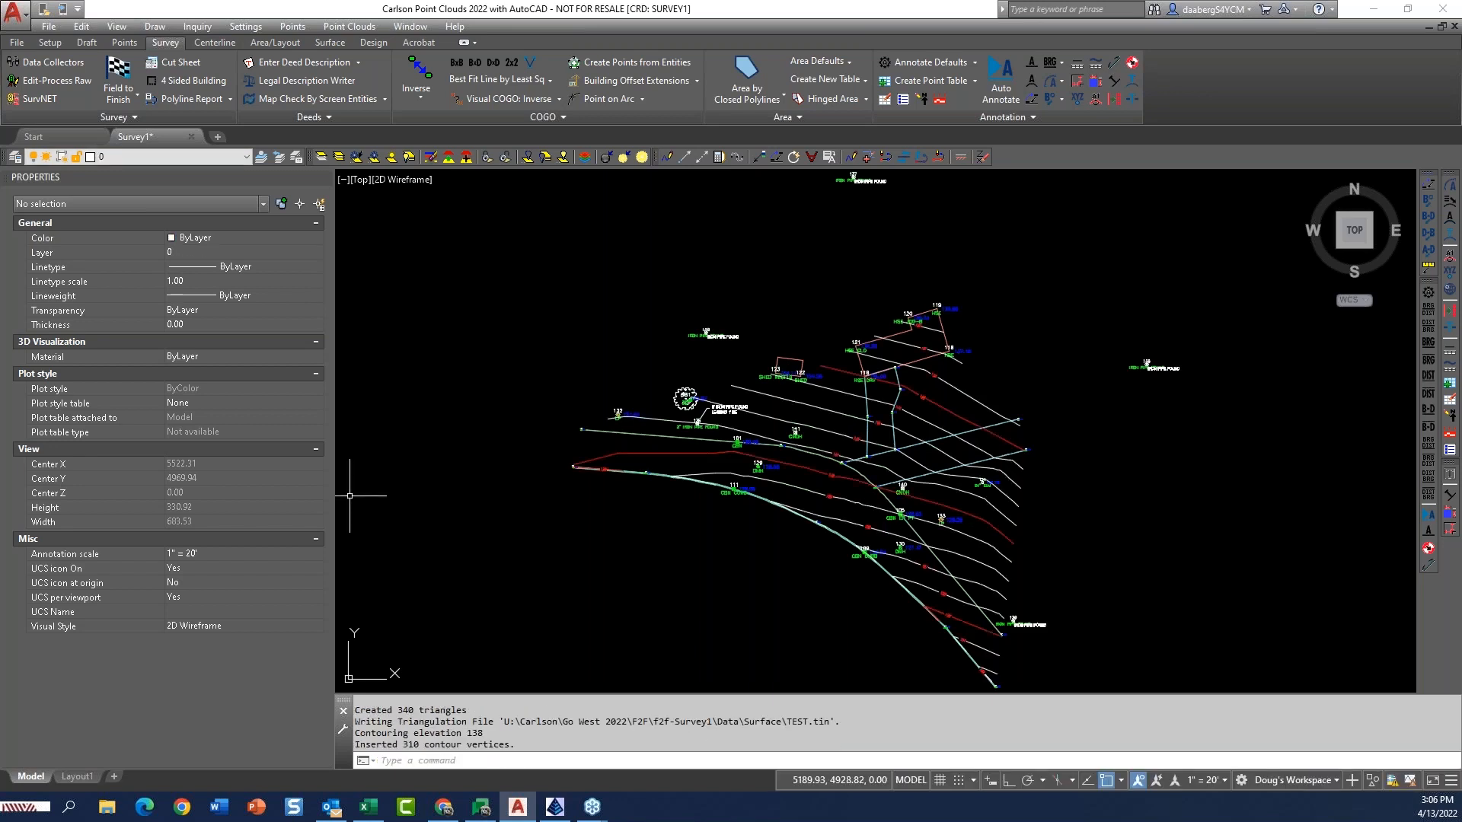
Examine the drawn contours against the breakline polyline through point 101 and across the whole survey.
scroll(706, 449, "up", 4)
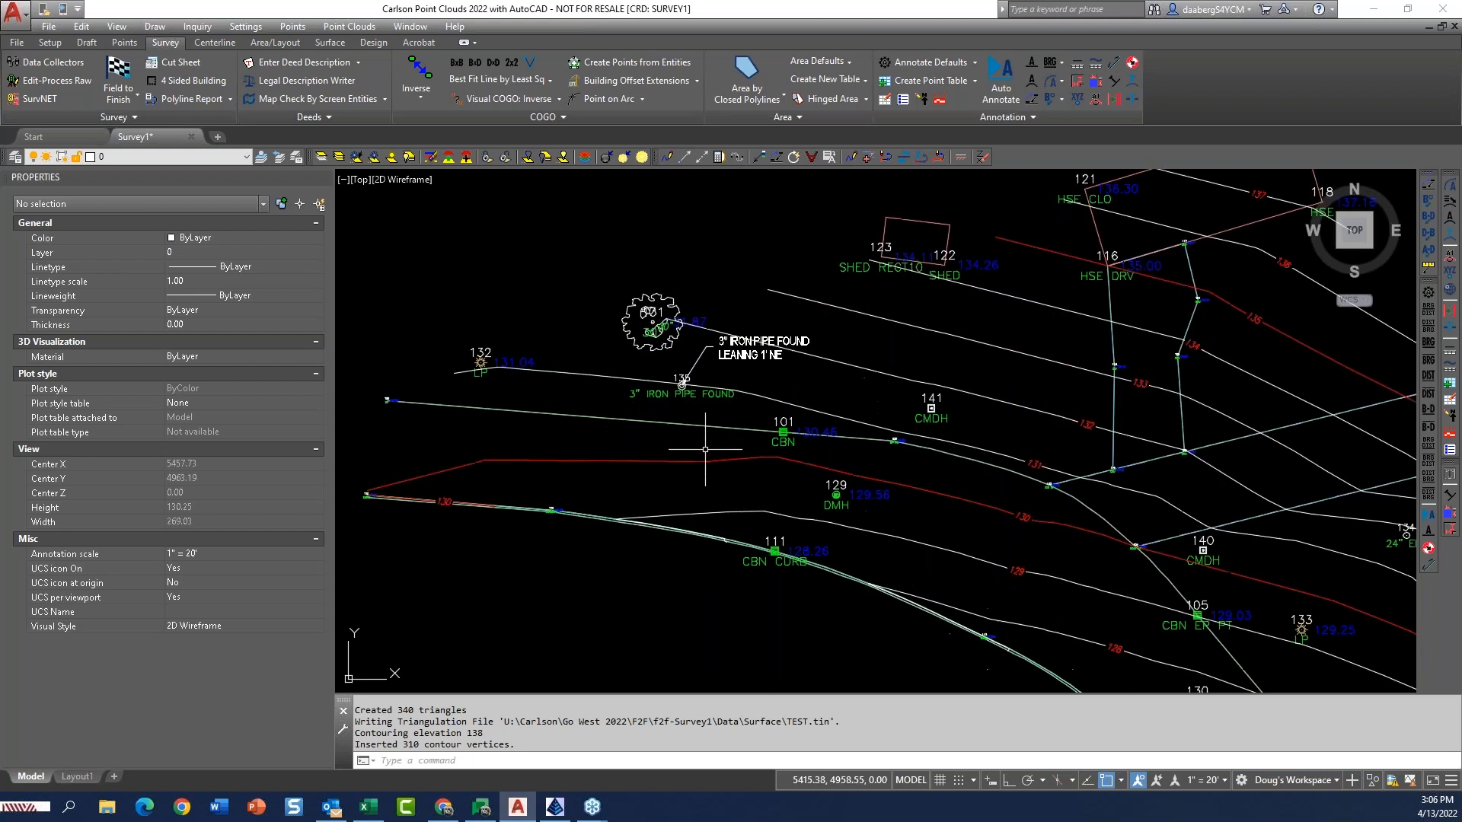
left_click(703, 427)
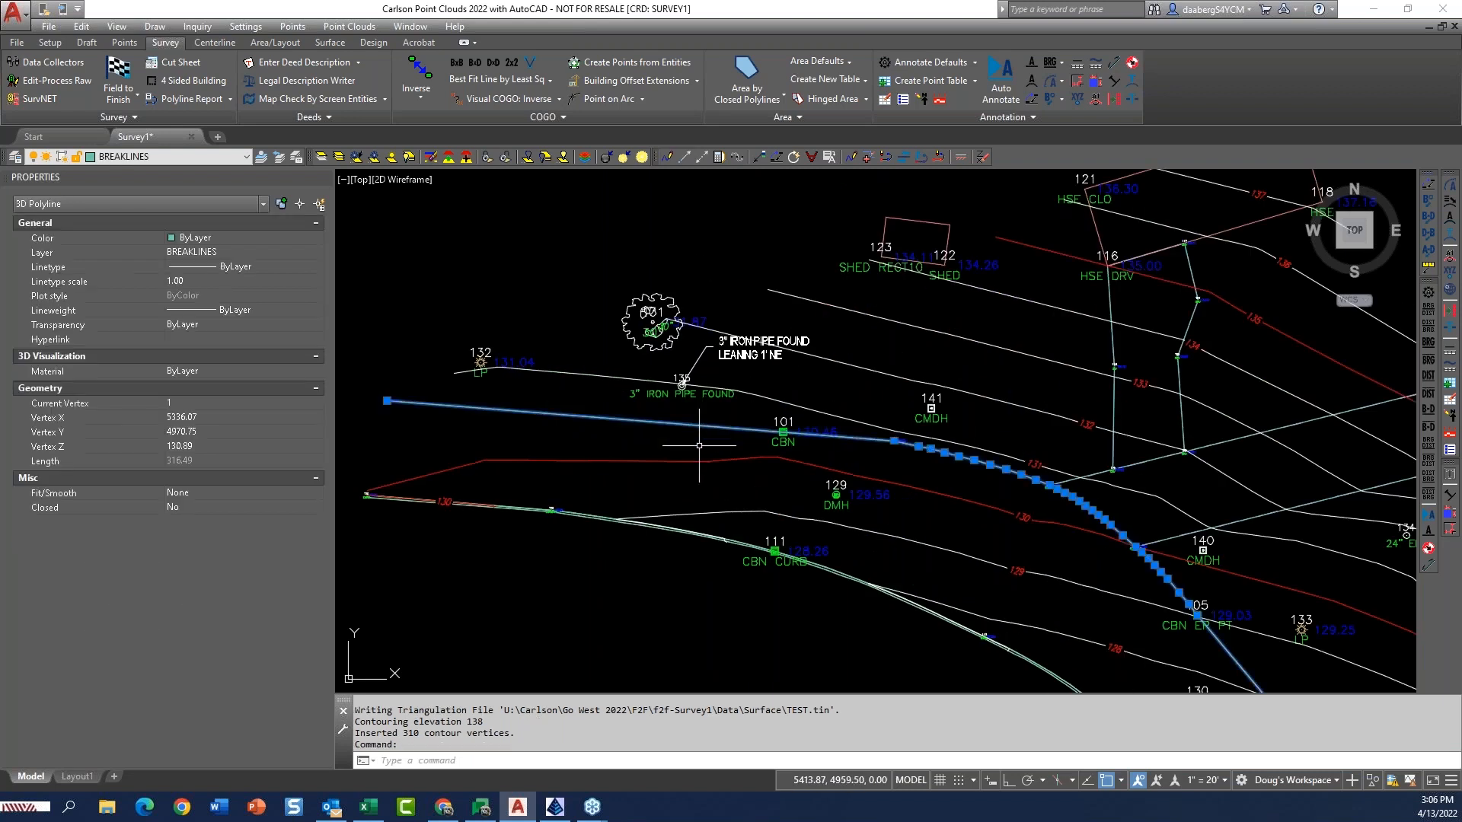
middle_click_drag(699, 446, 682, 409)
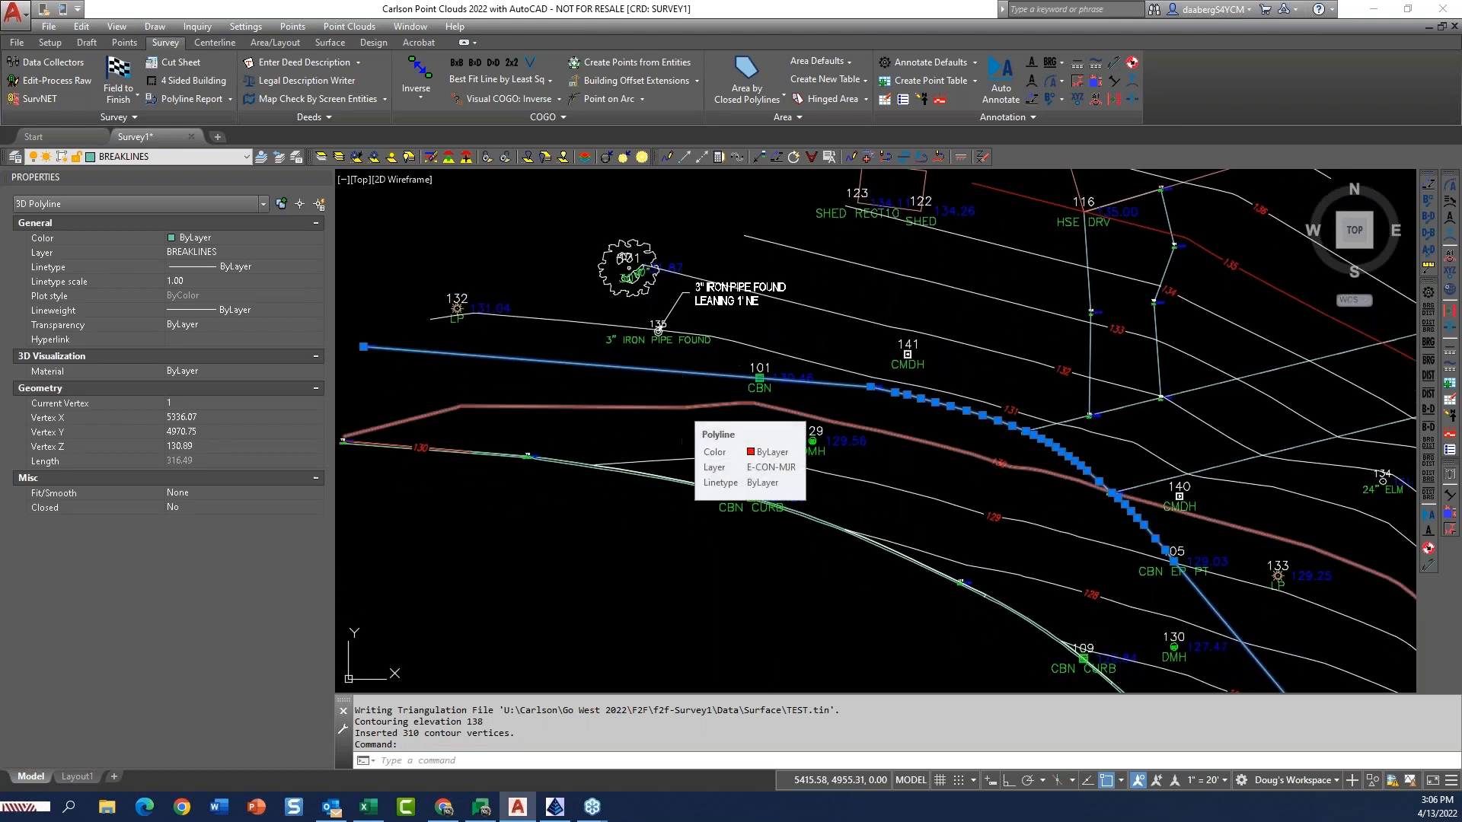
key("Escape")
key("Escape")
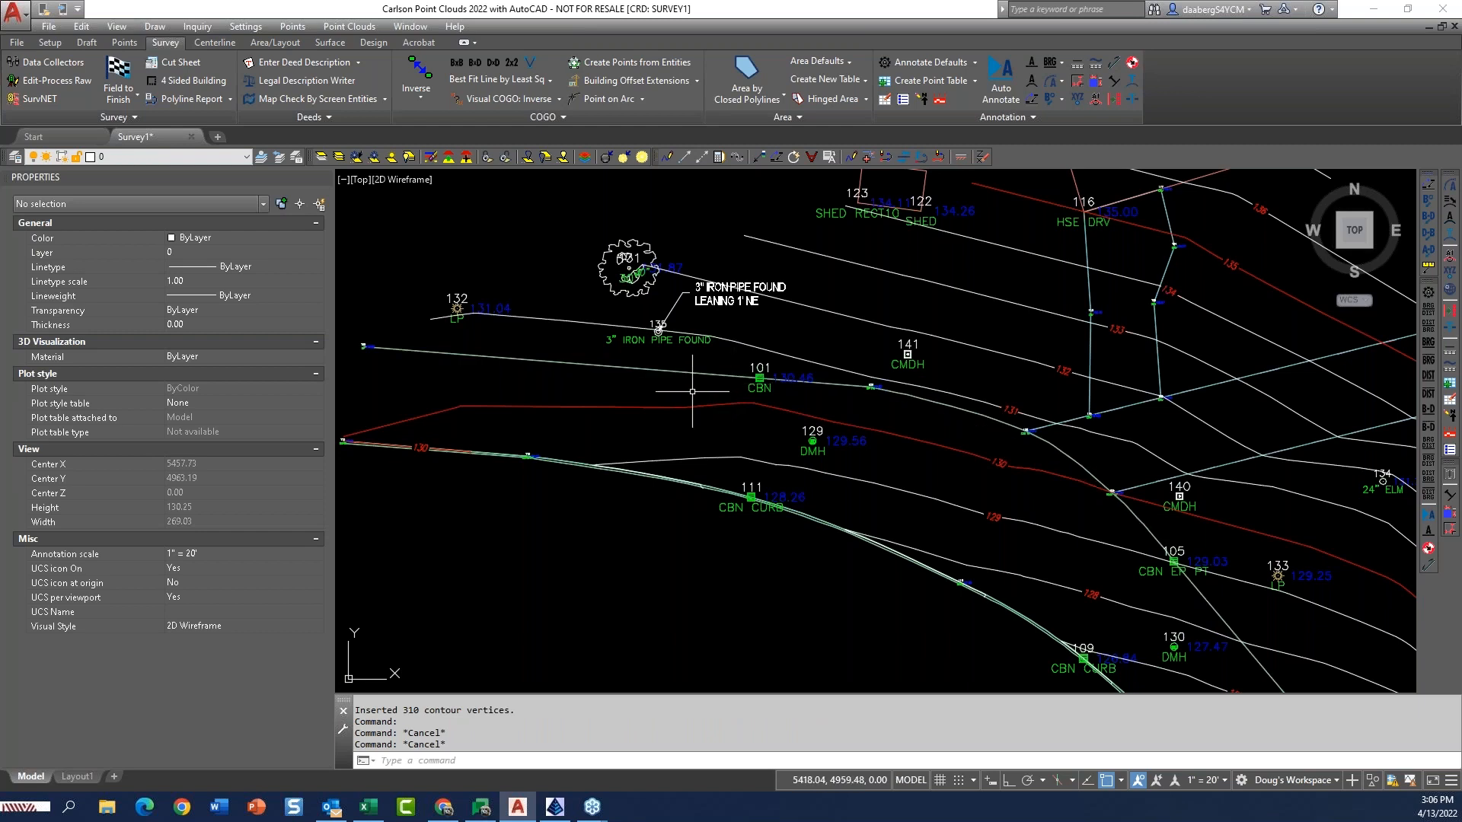
scroll(692, 392, "down", 3)
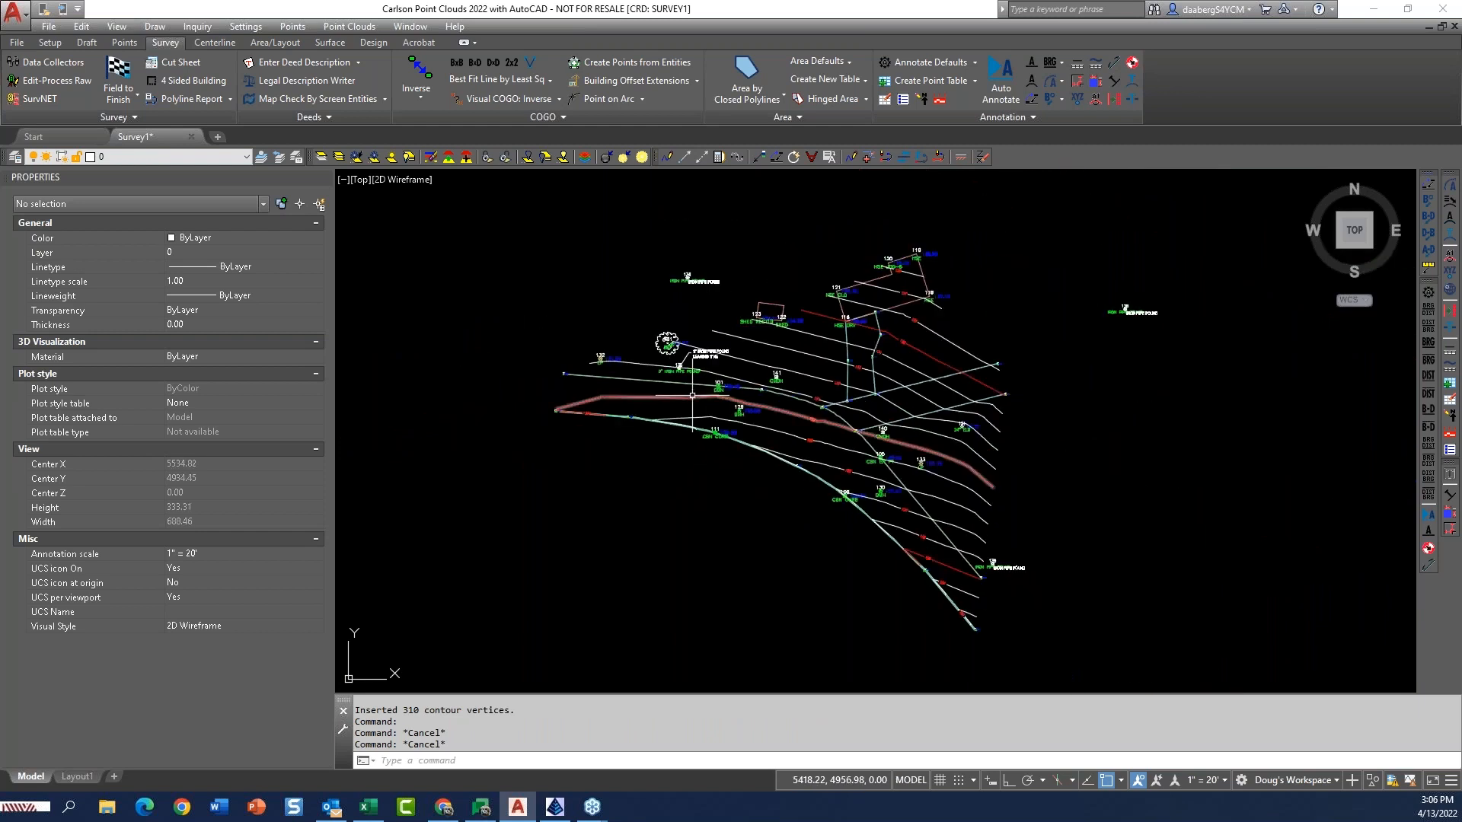
scroll(692, 395, "up", 1)
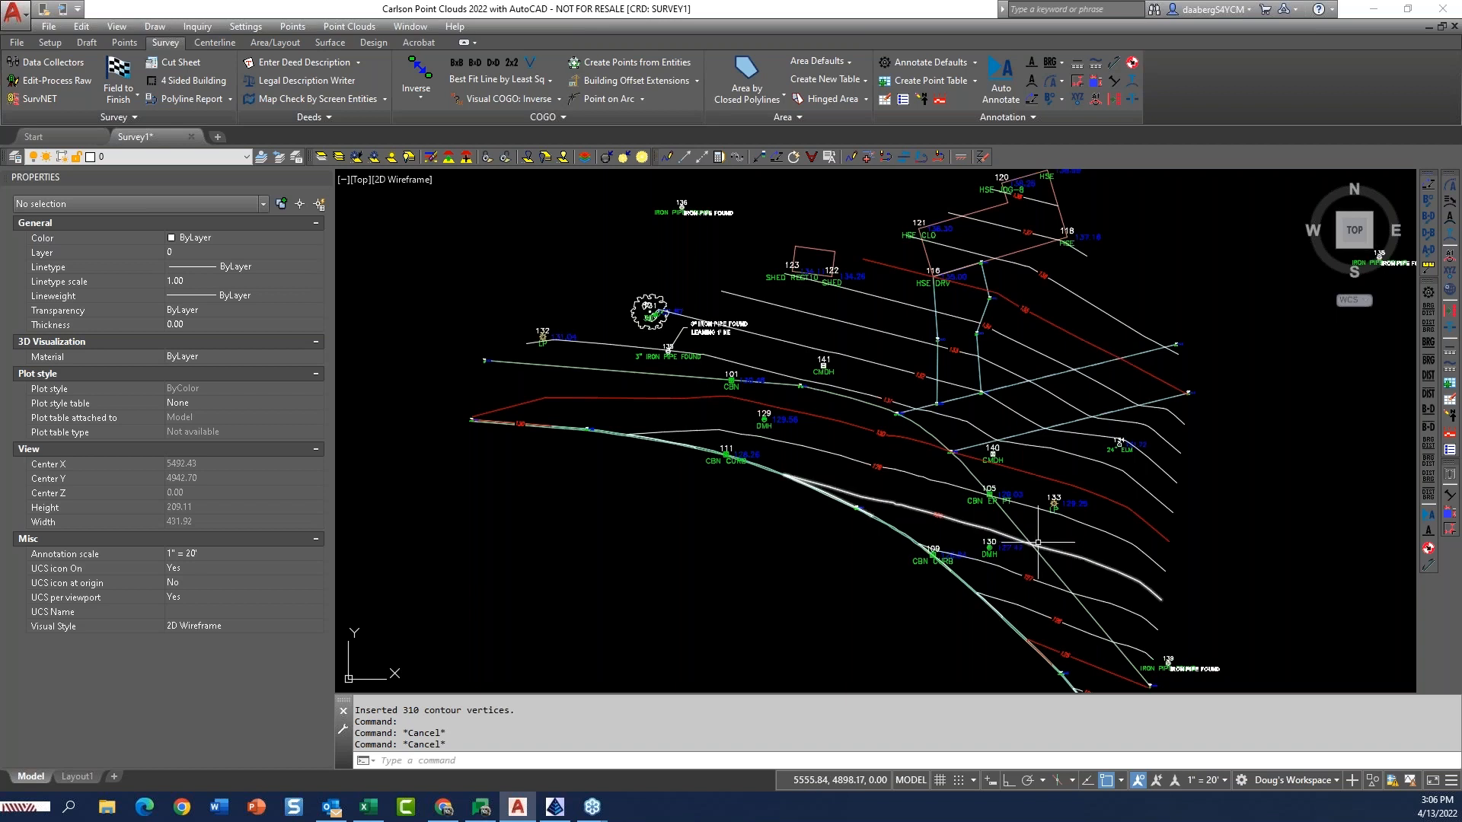
scroll(834, 639, "down", 2)
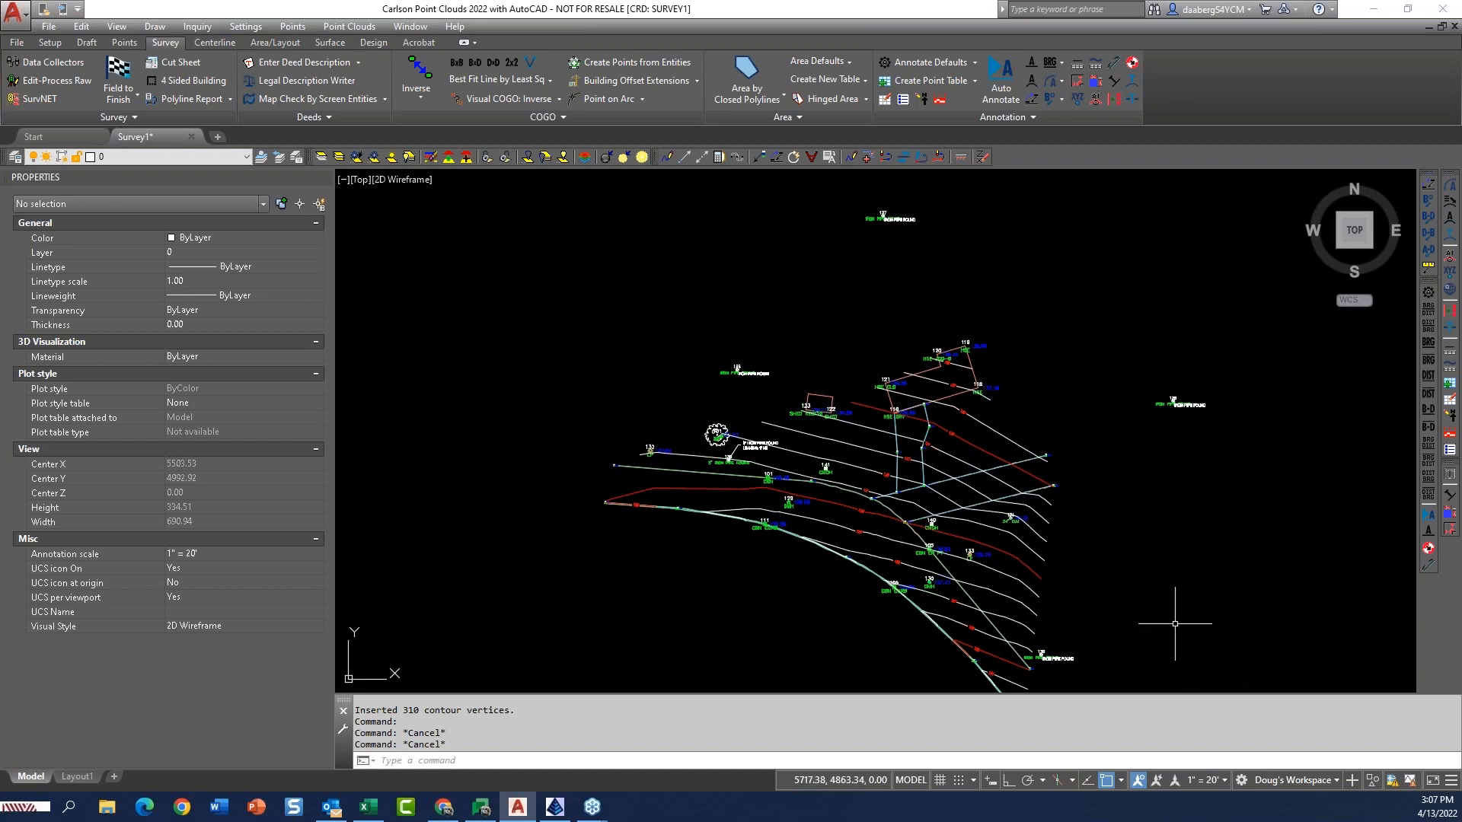
middle_click_drag(891, 628, 834, 591)
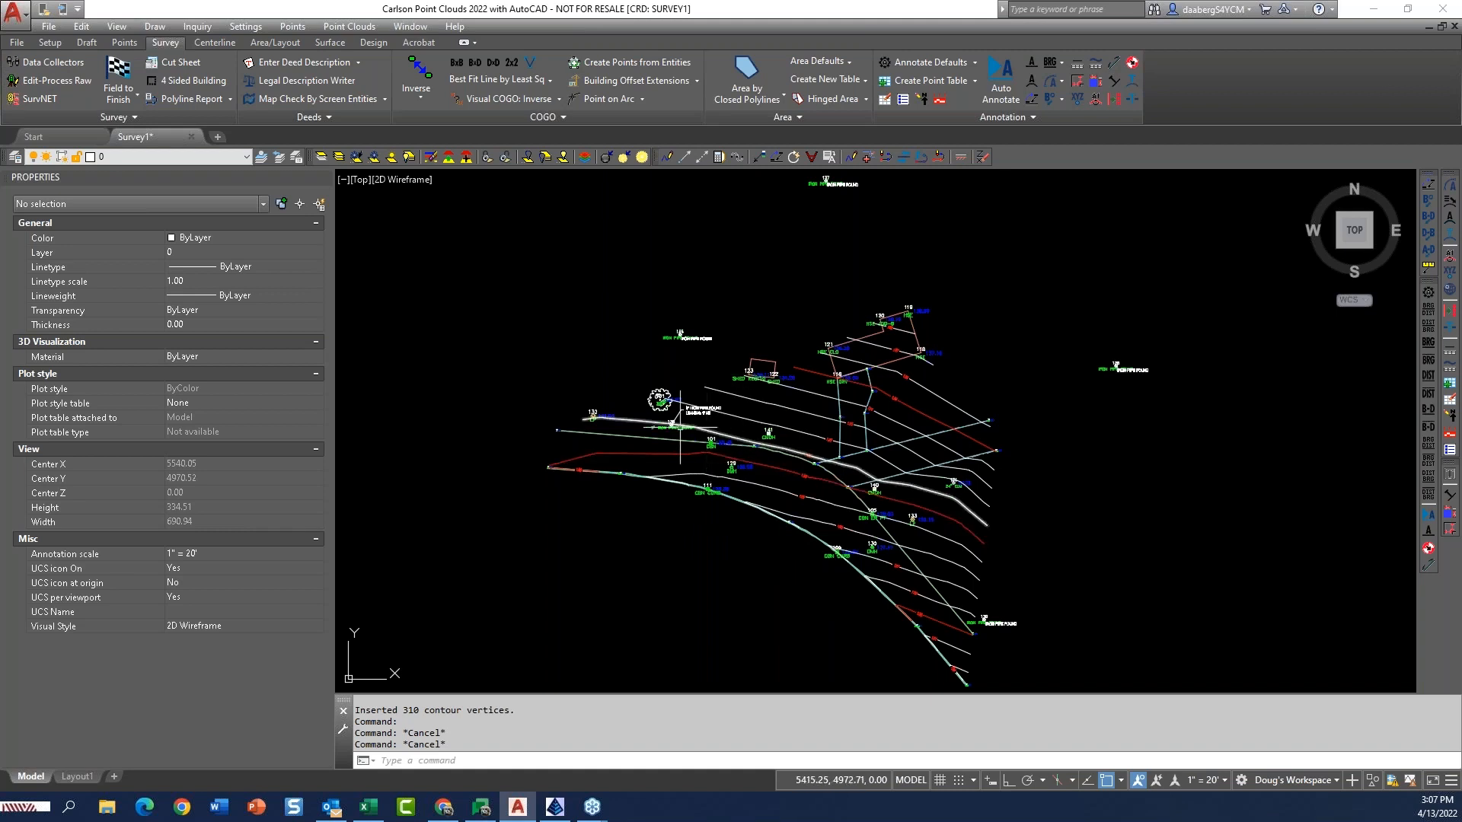
Open Carlson Community and list the shared files of type fld - Field-To-Finish Code Table.
left_click(49, 27)
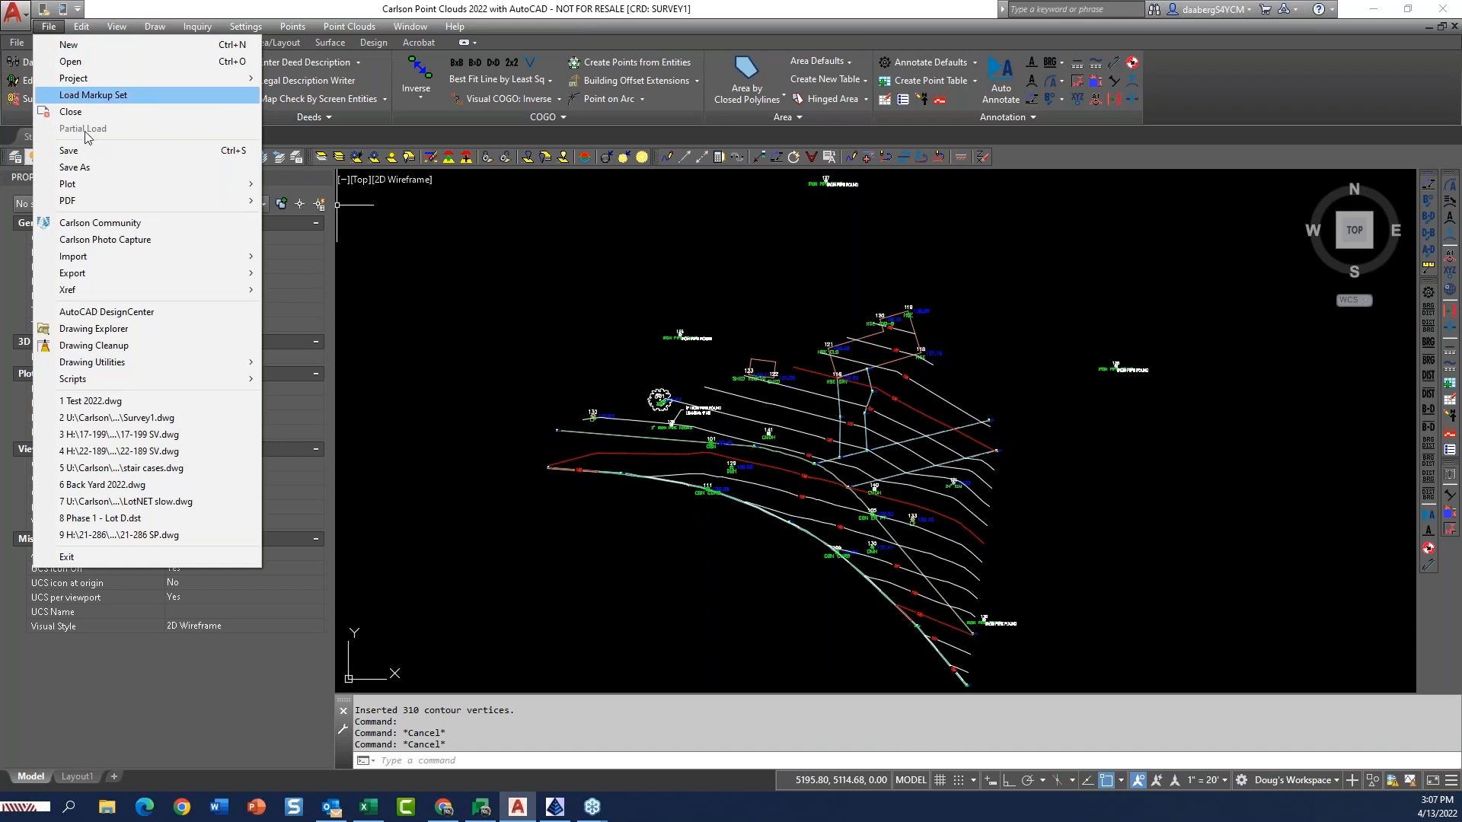
left_click(109, 226)
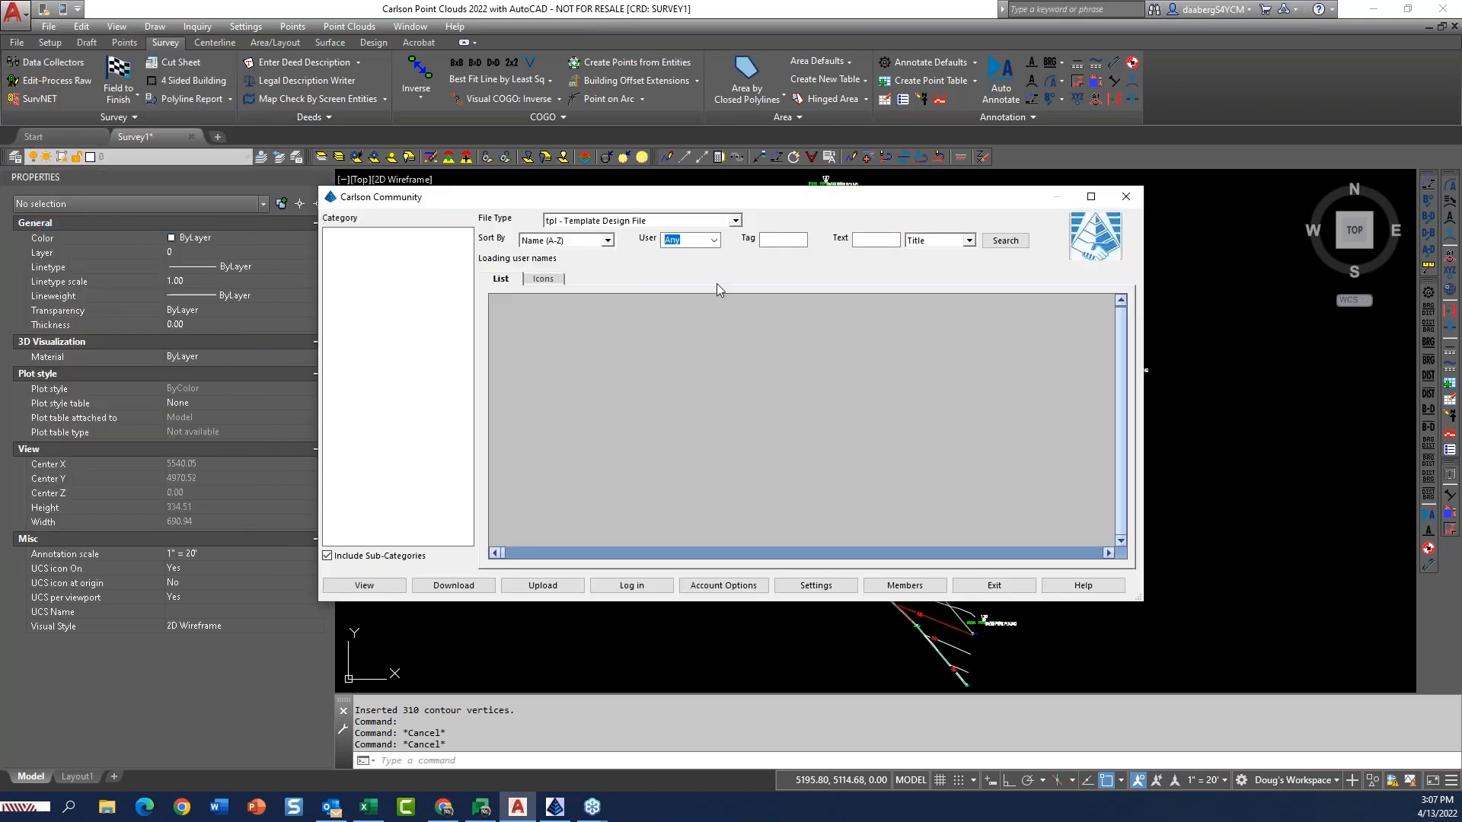
left_click(736, 222)
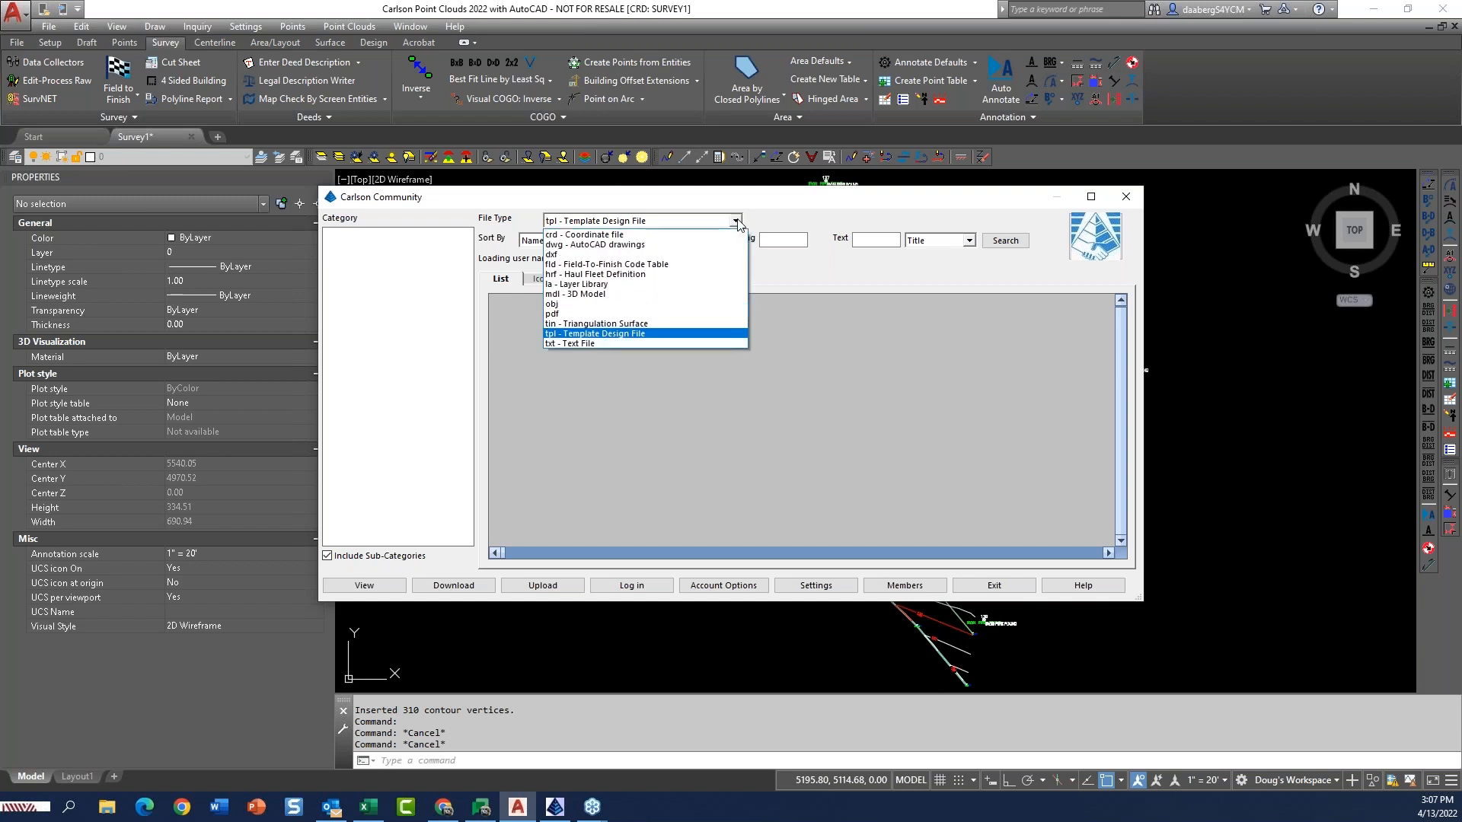
left_click(611, 264)
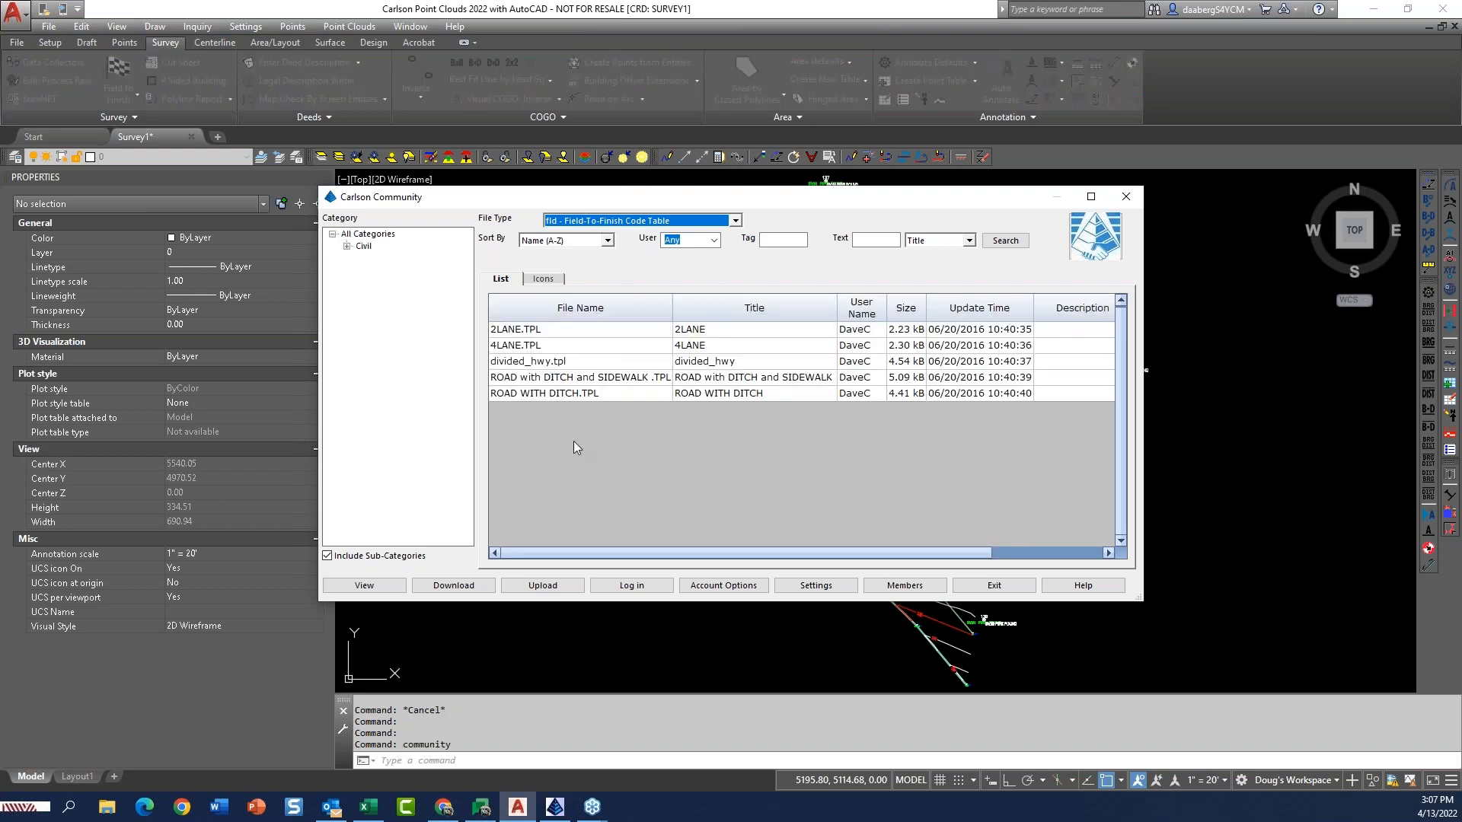
left_click(735, 221)
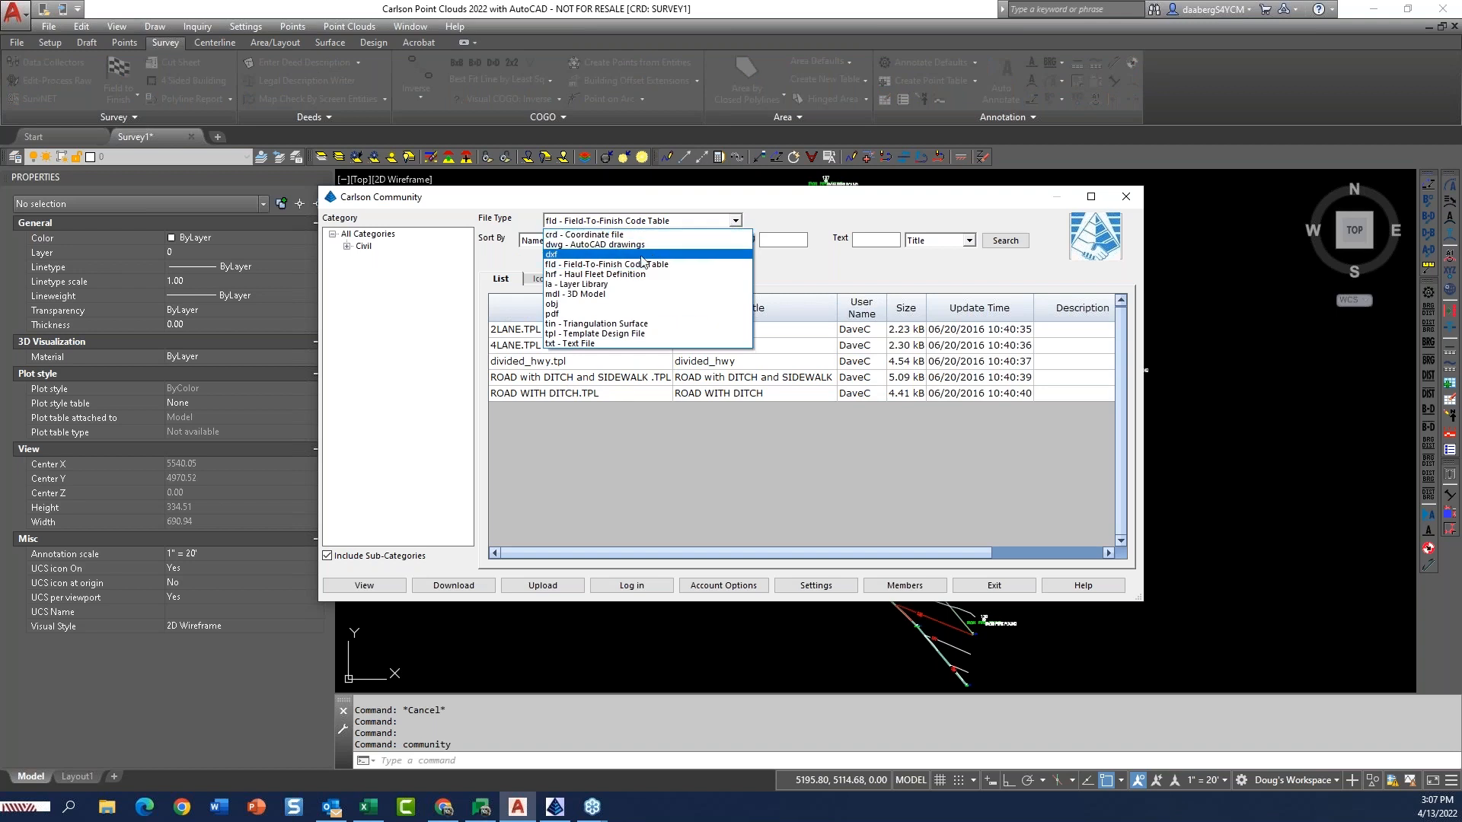
left_click(636, 264)
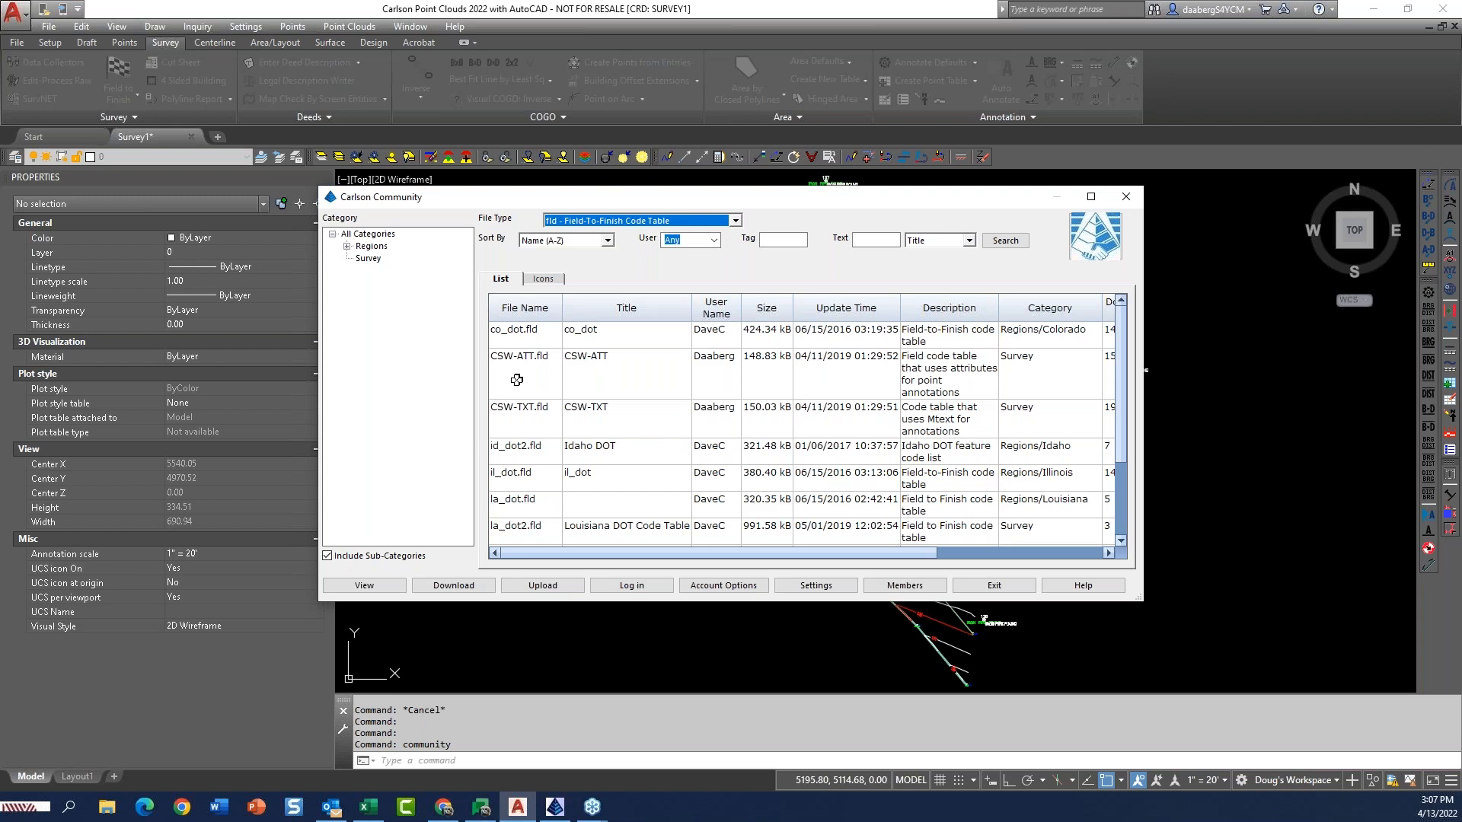
Select the CSW-TXT.fld code table and review its description, category, downloads and tags in the list.
mouse_move(778, 202)
left_mouse_down()
mouse_move(940, 559)
mouse_move(1142, 65)
mouse_move(1065, 77)
left_mouse_up()
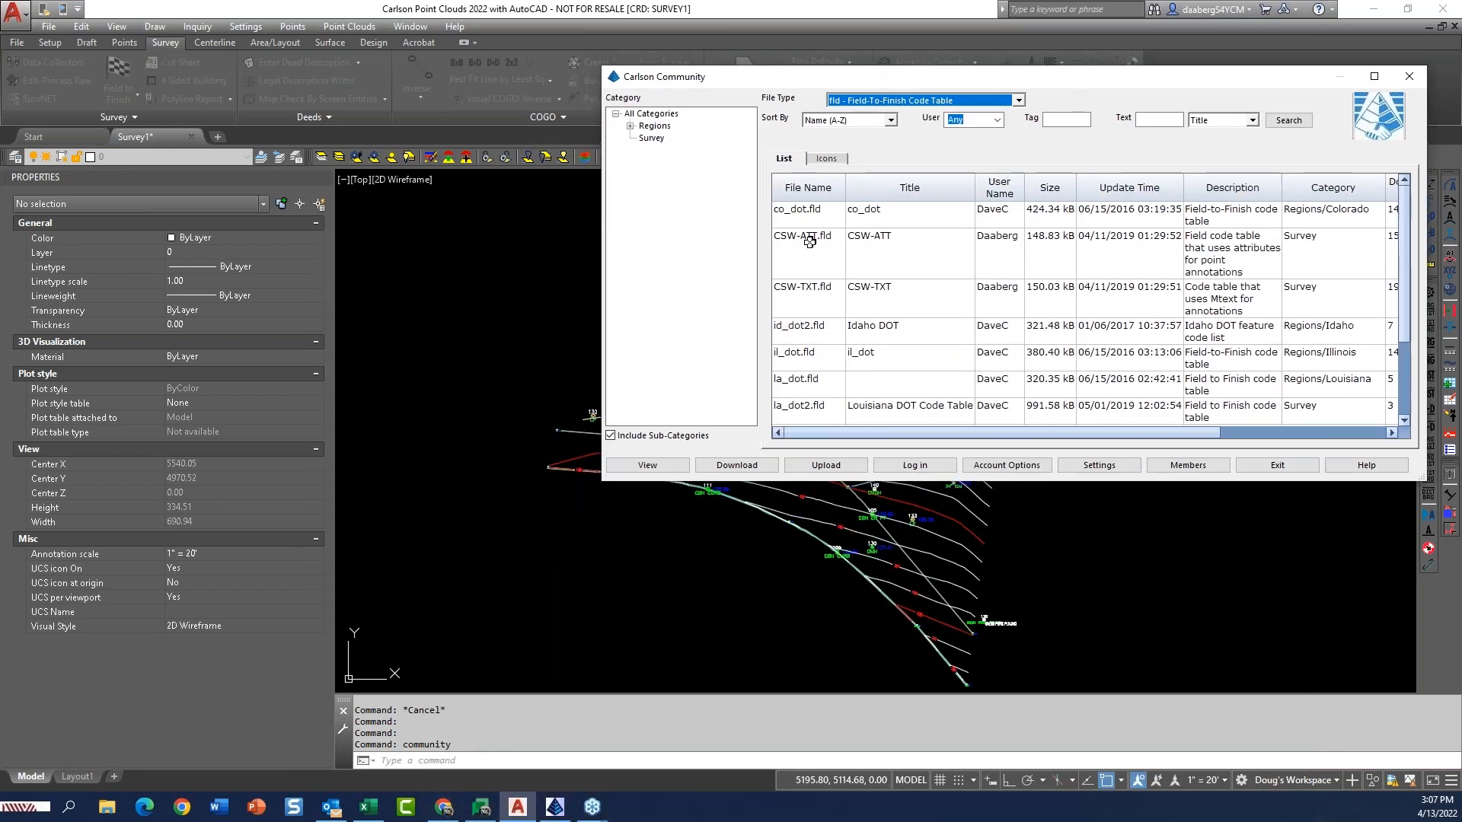
left_click_drag(916, 84, 903, 37)
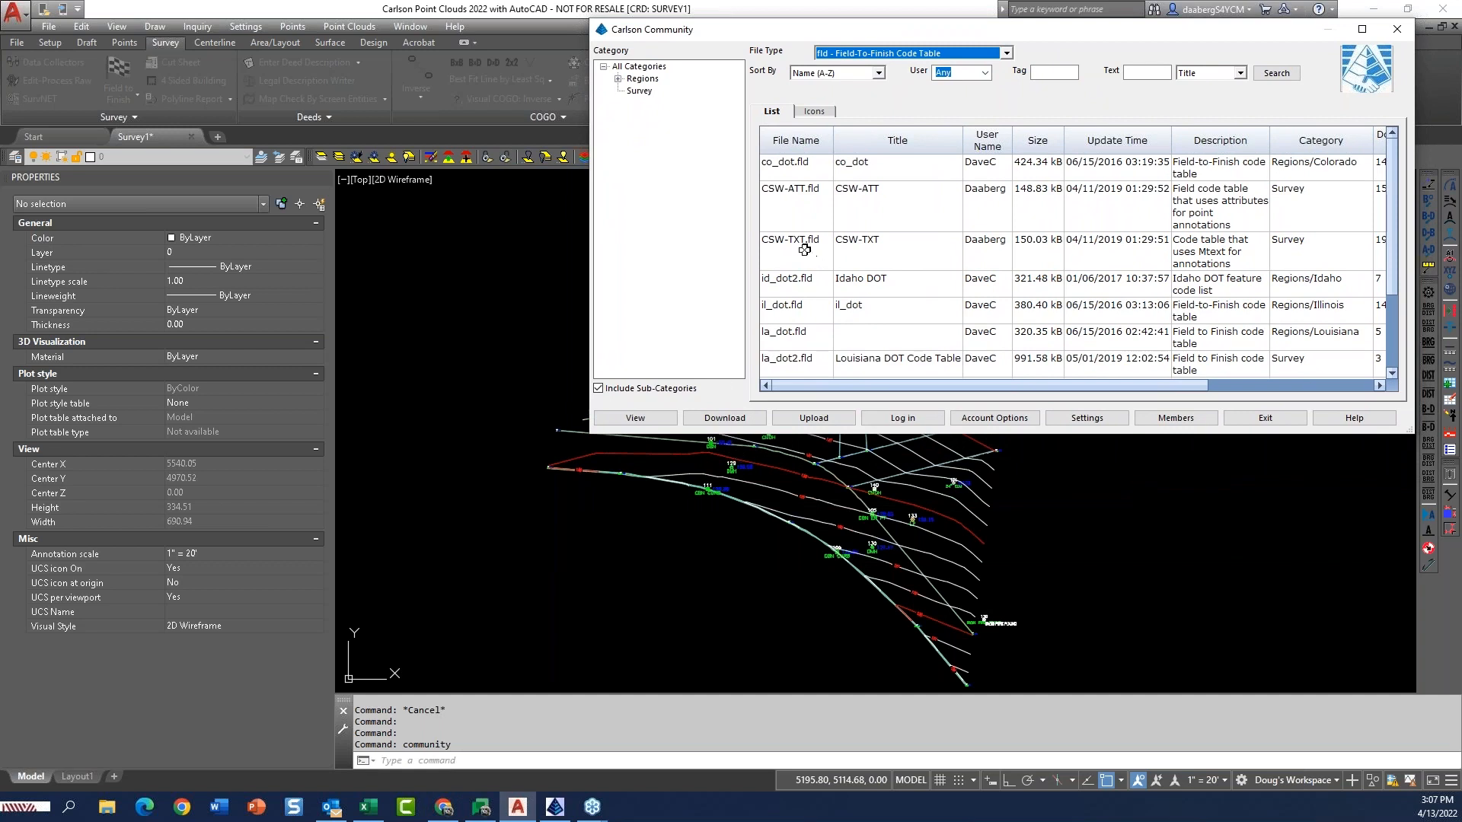
left_click_drag(1025, 38, 668, 70)
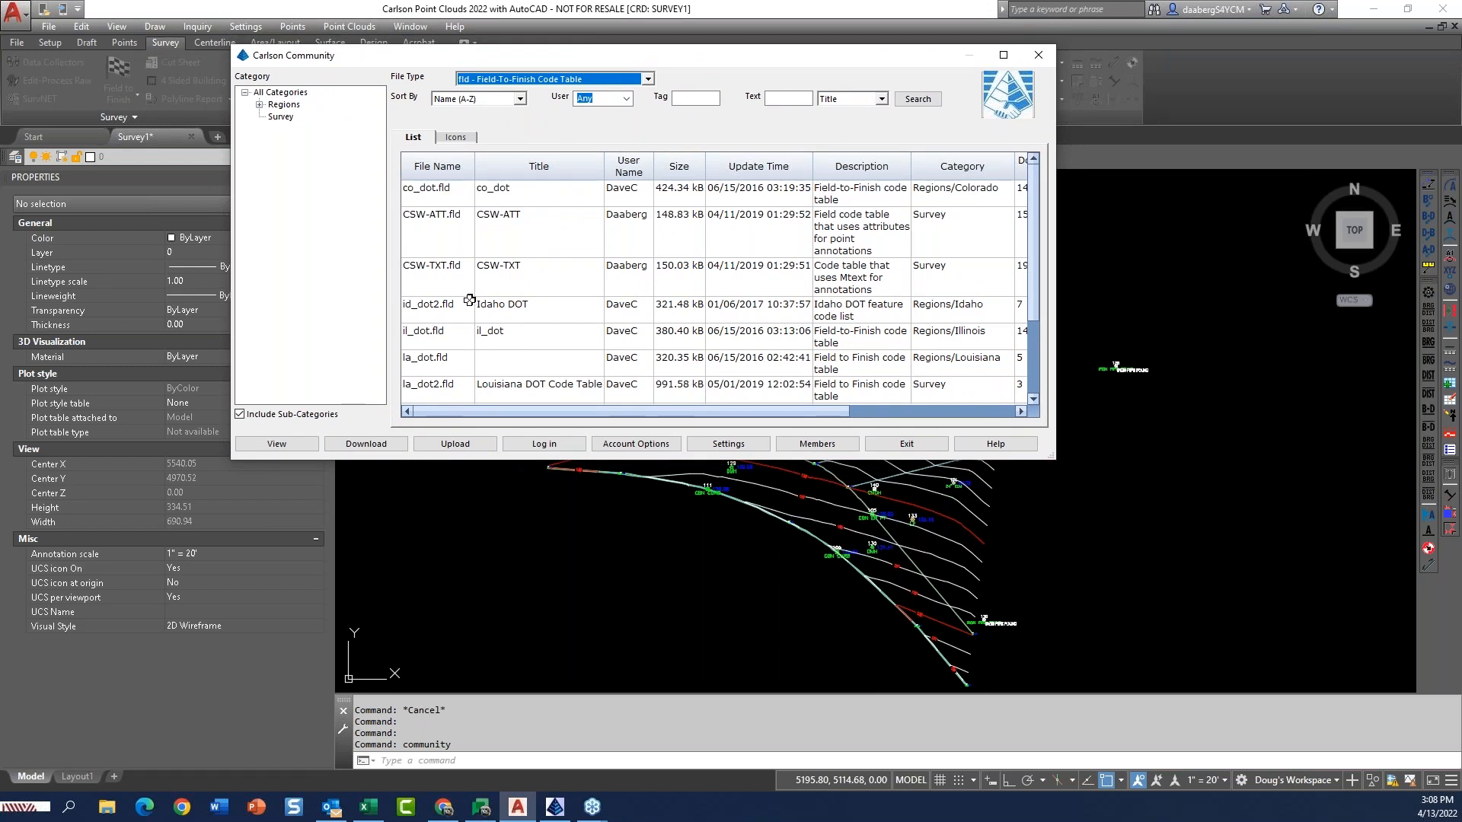
left_click(434, 273)
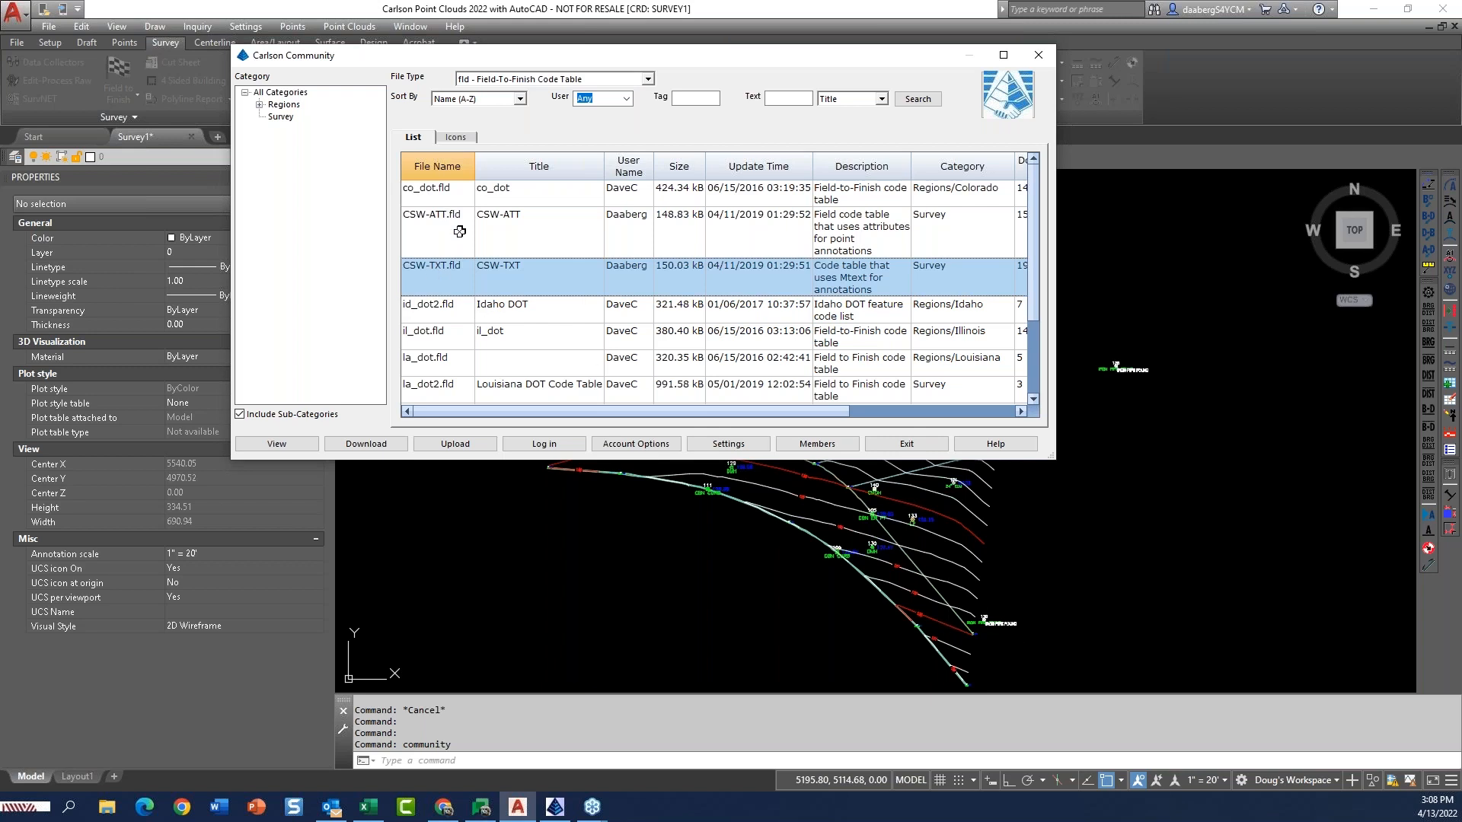
left_click_drag(789, 413, 989, 404)
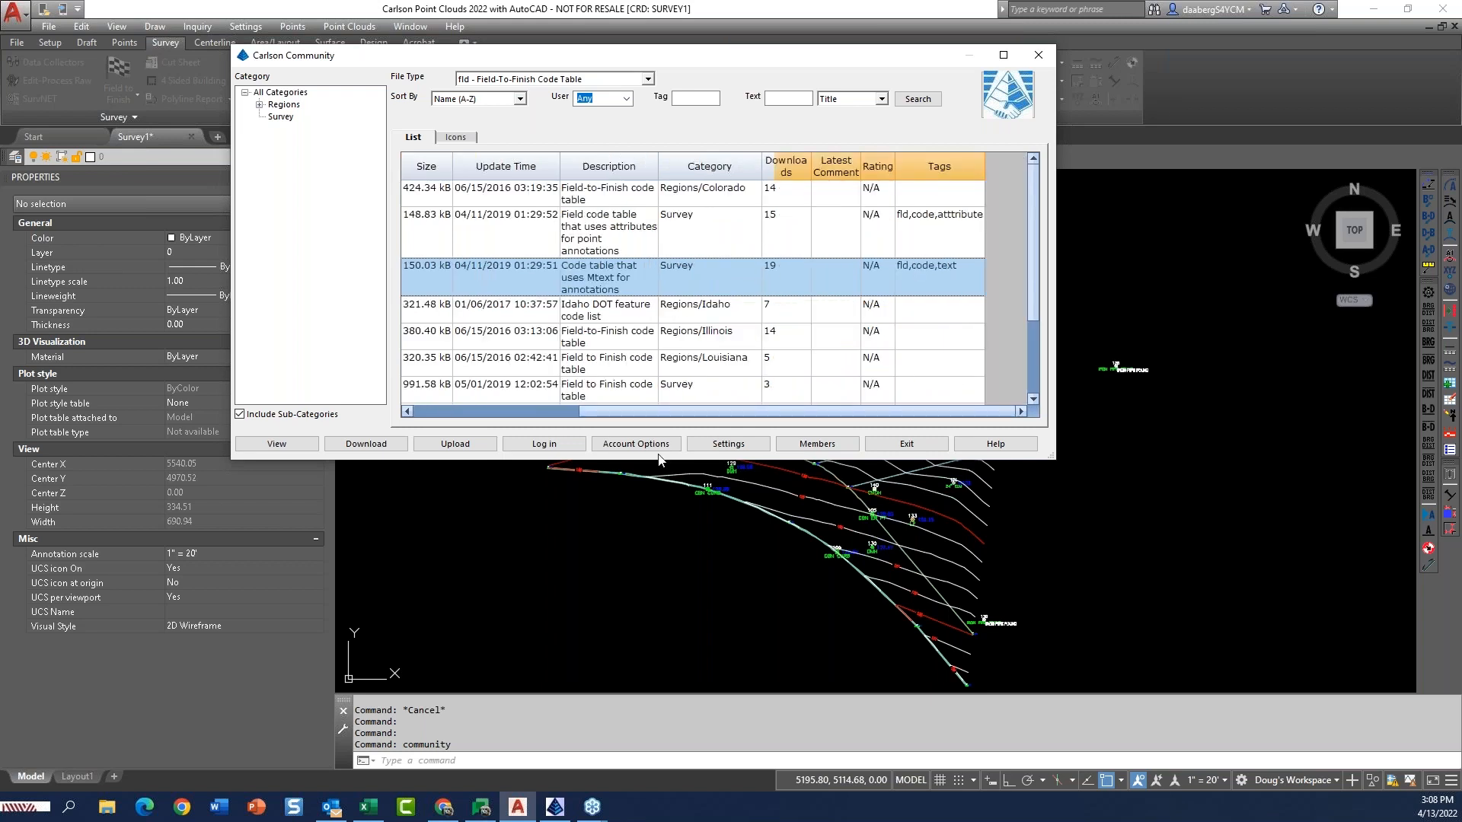
left_click_drag(670, 410, 400, 415)
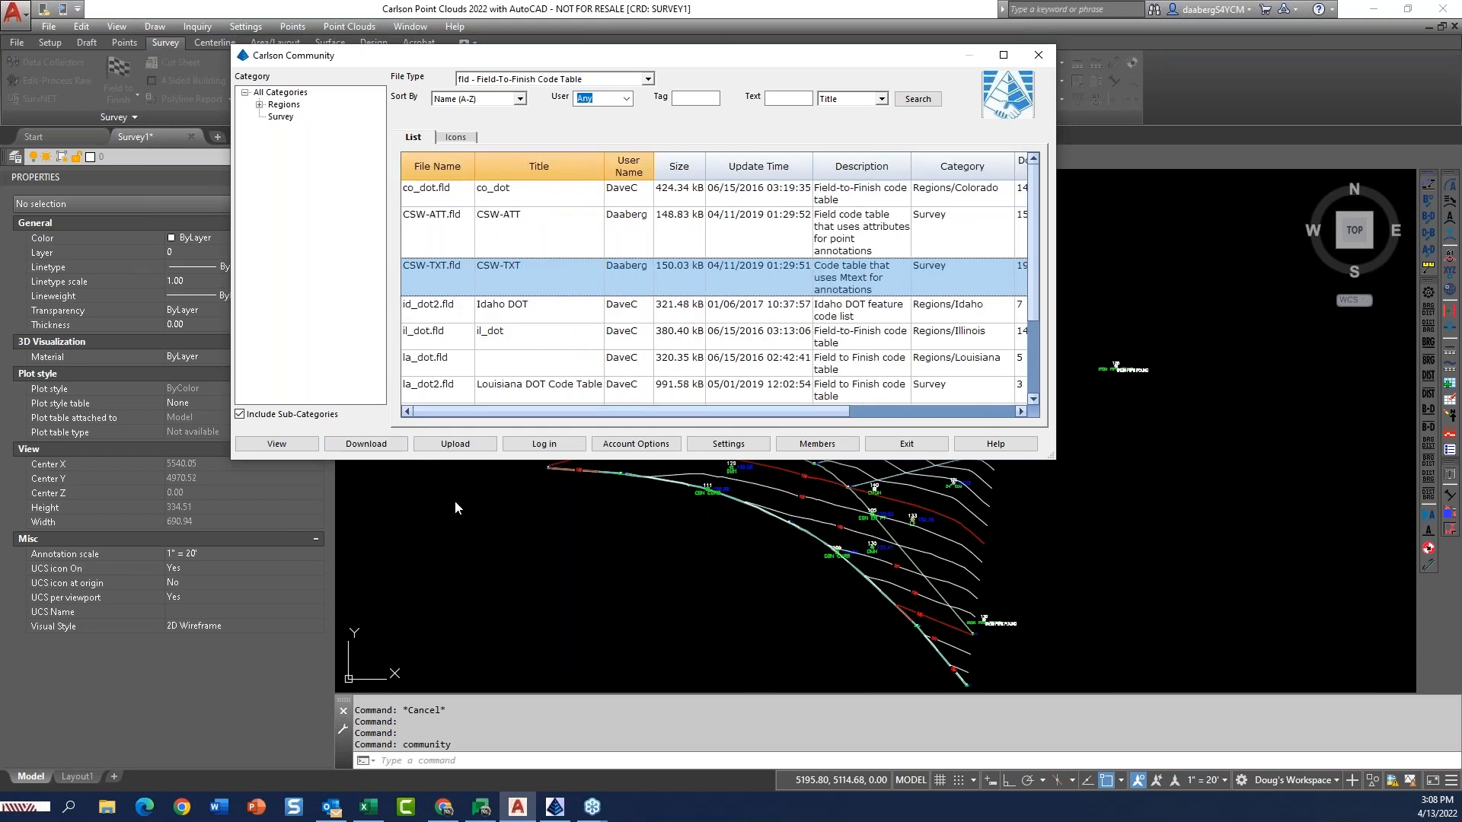